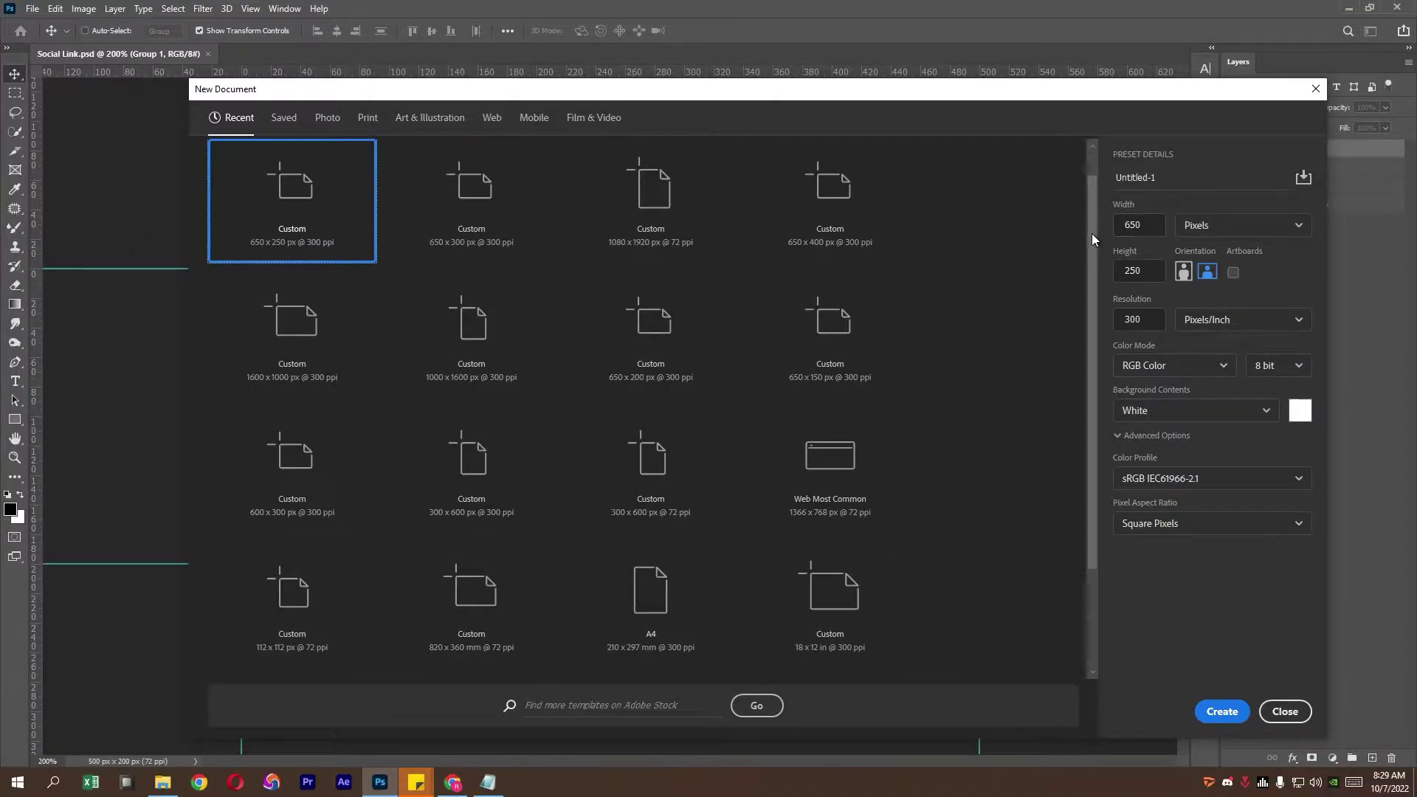
Create a new white 650×250 px document at 300 ppi.
scroll(1091, 233, up, 1)
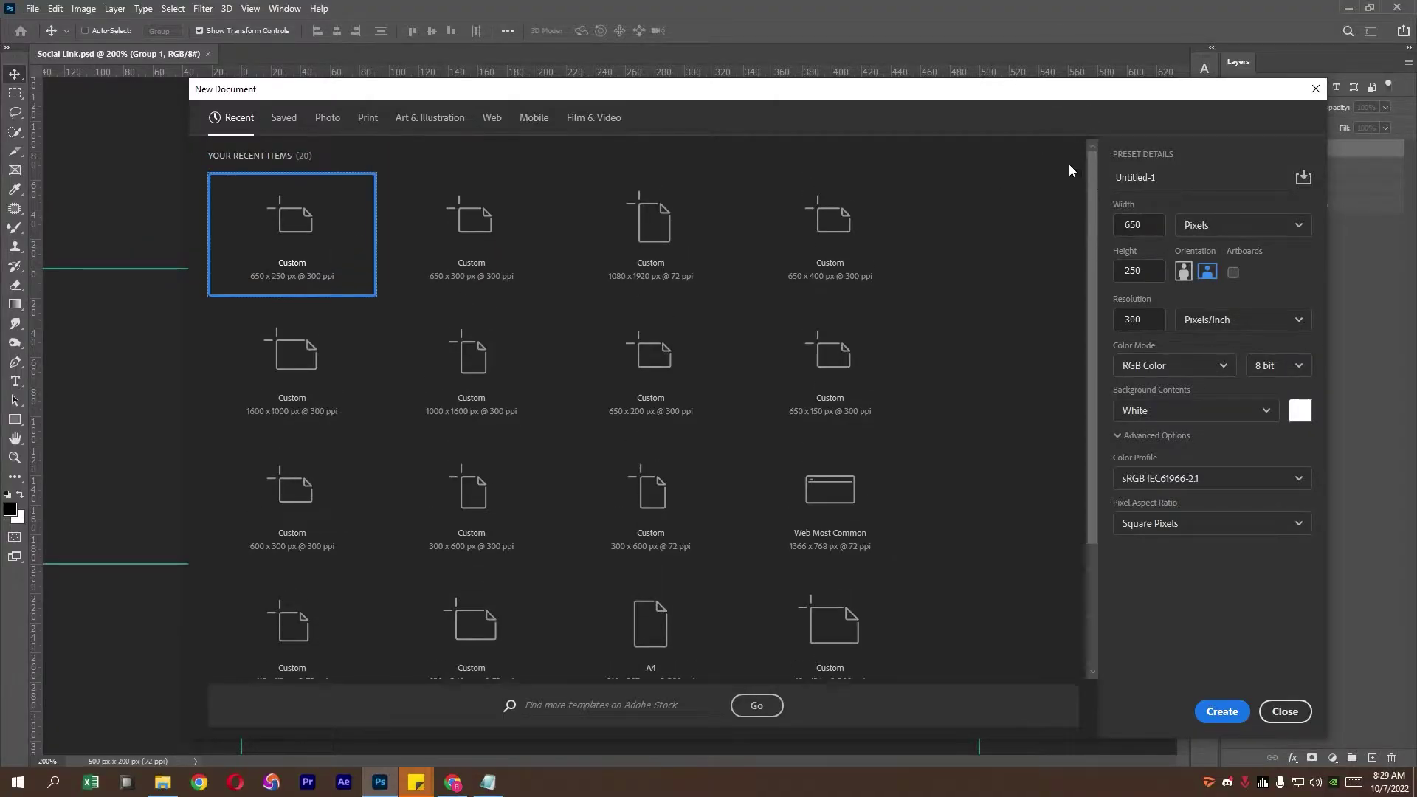
click(1127, 224)
click(1149, 273)
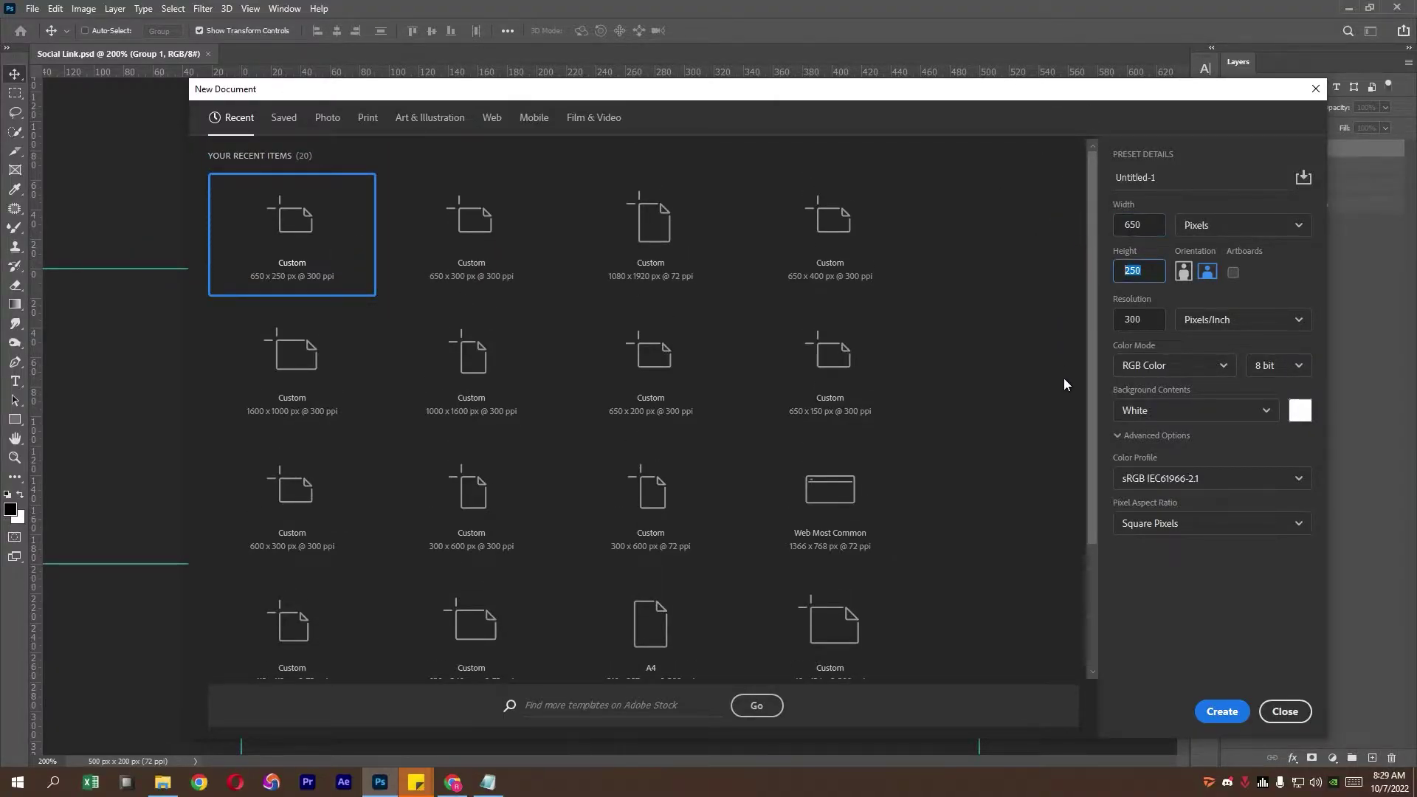
click(1222, 710)
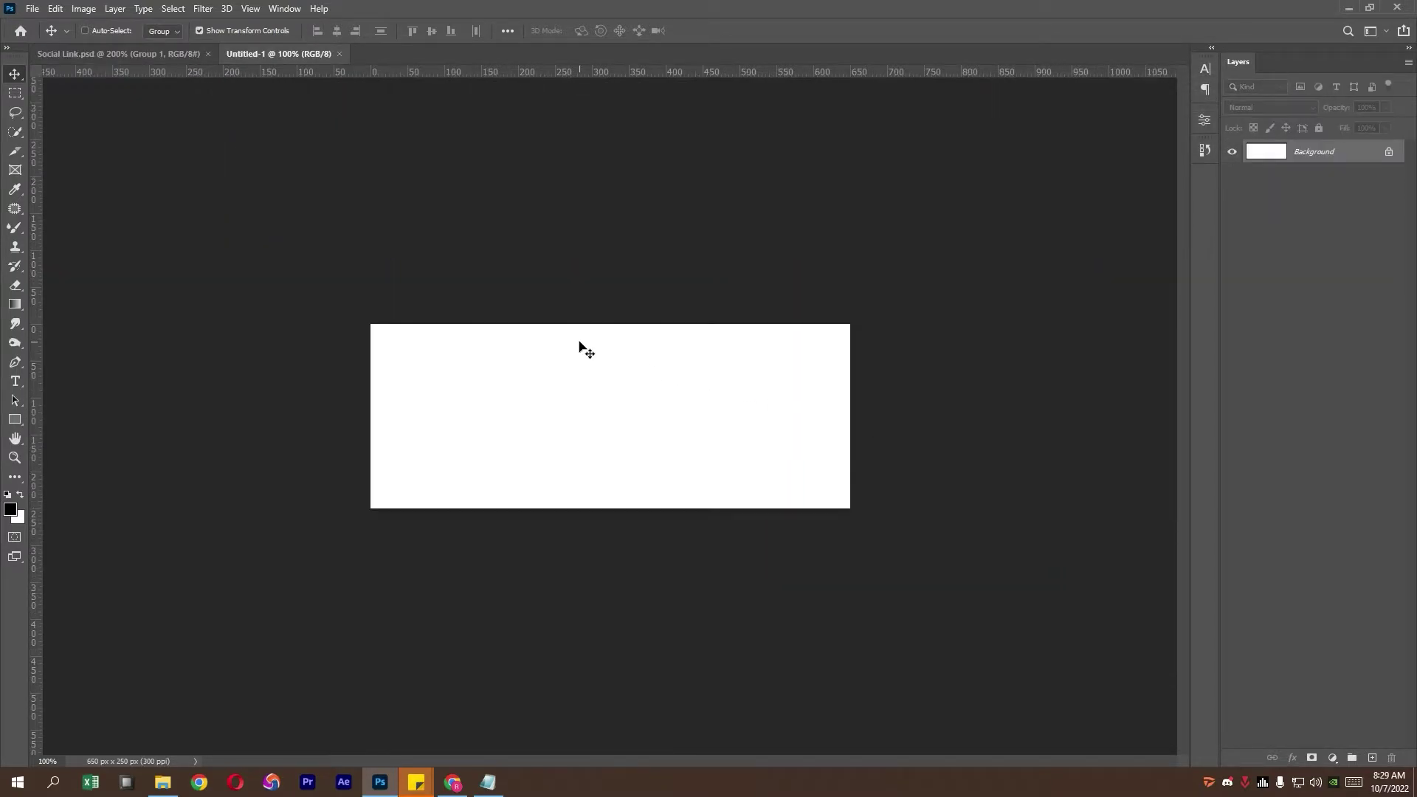
Place guides on the top, bottom, left and right canvas edges, then zoom to 200%.
drag(510, 79, 559, 324)
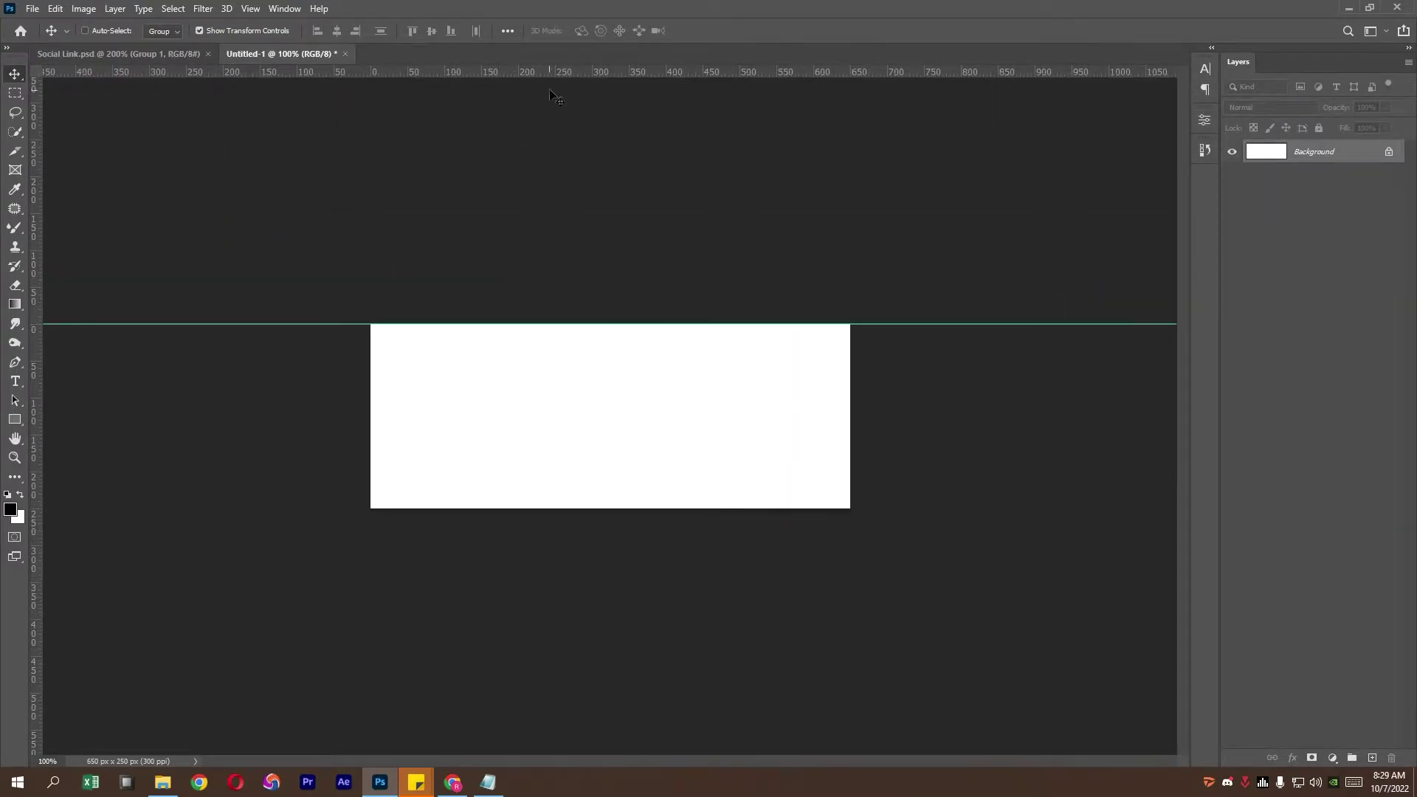
drag(561, 77, 561, 508)
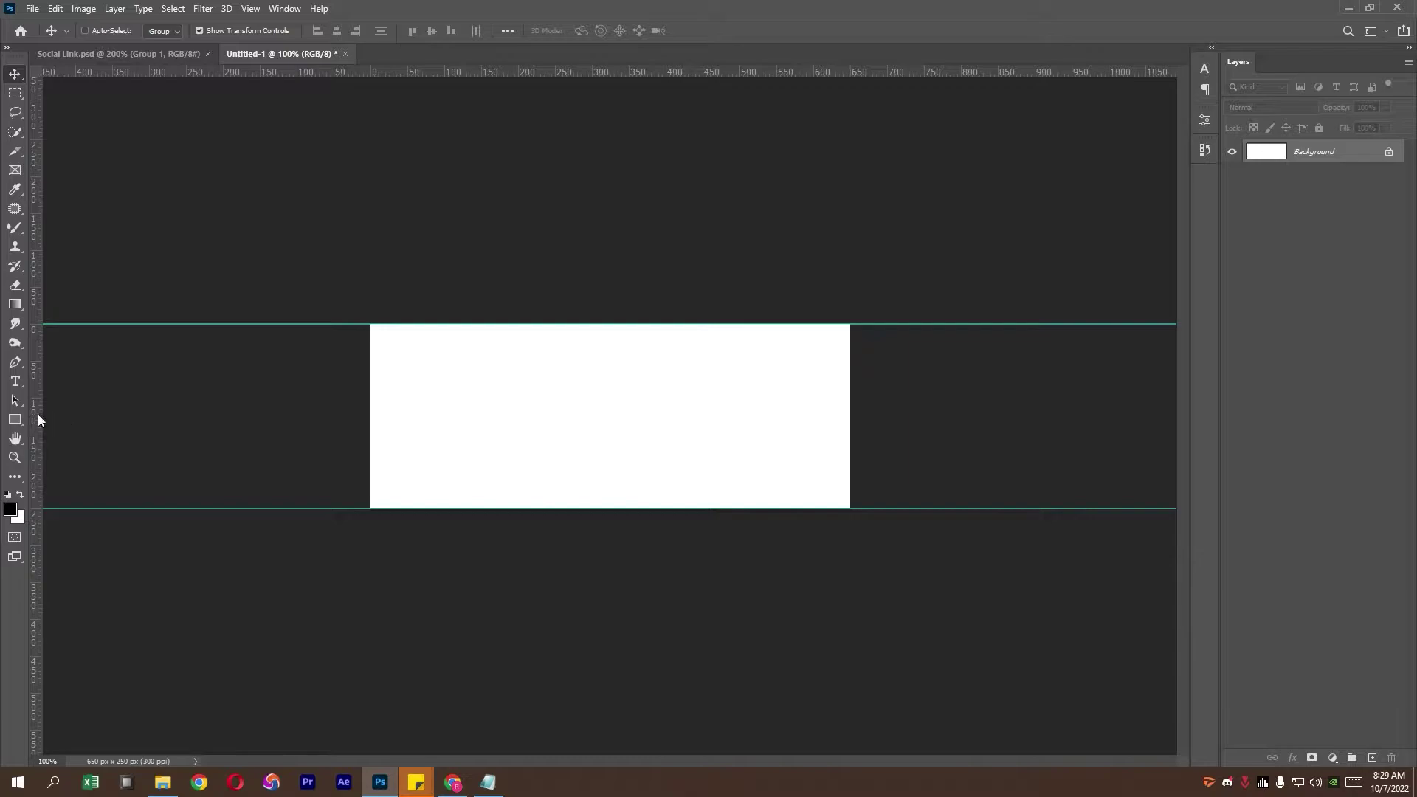
drag(38, 421, 370, 417)
drag(42, 413, 850, 410)
key(ctrl+plus)
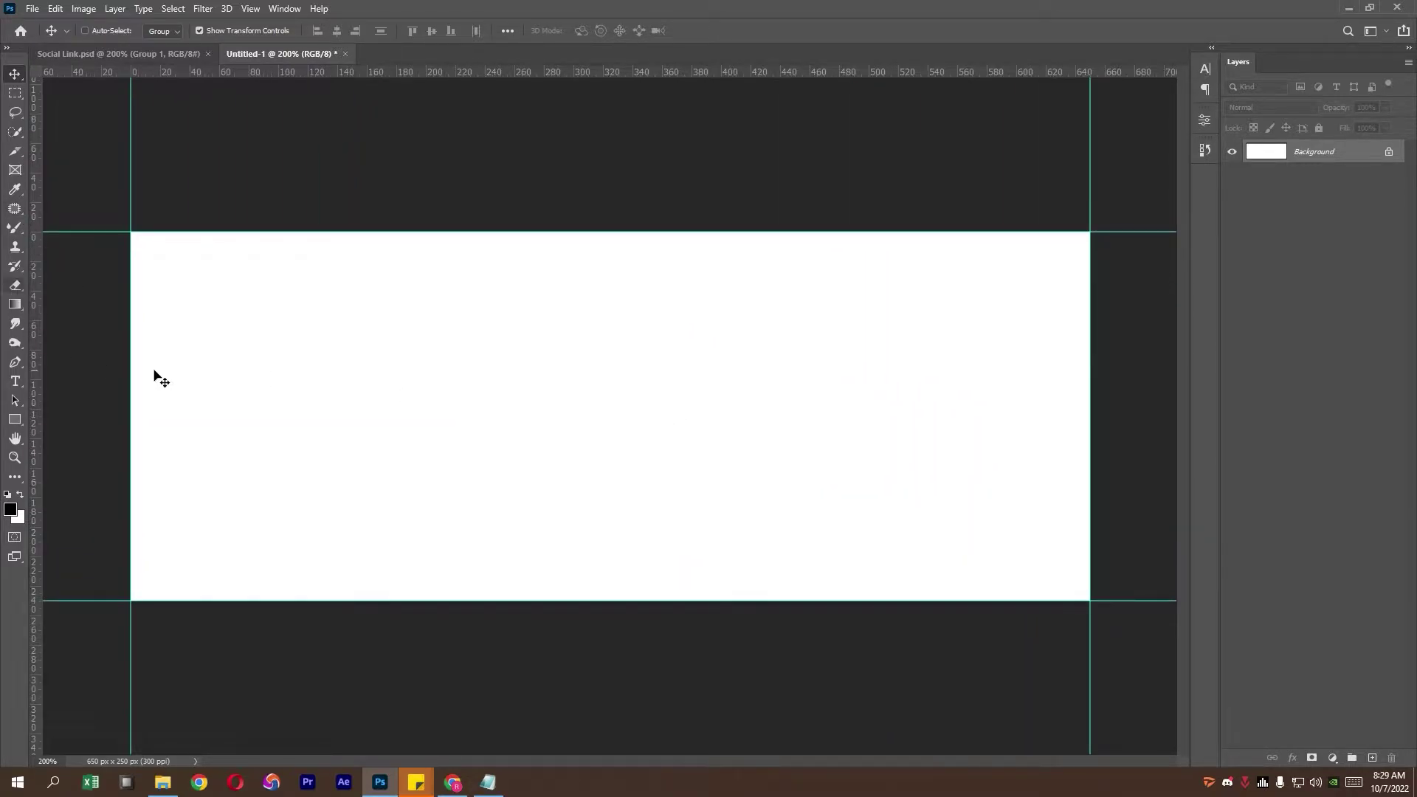
Draw an eight-sided polygon shape near the canvas centre.
click(14, 420)
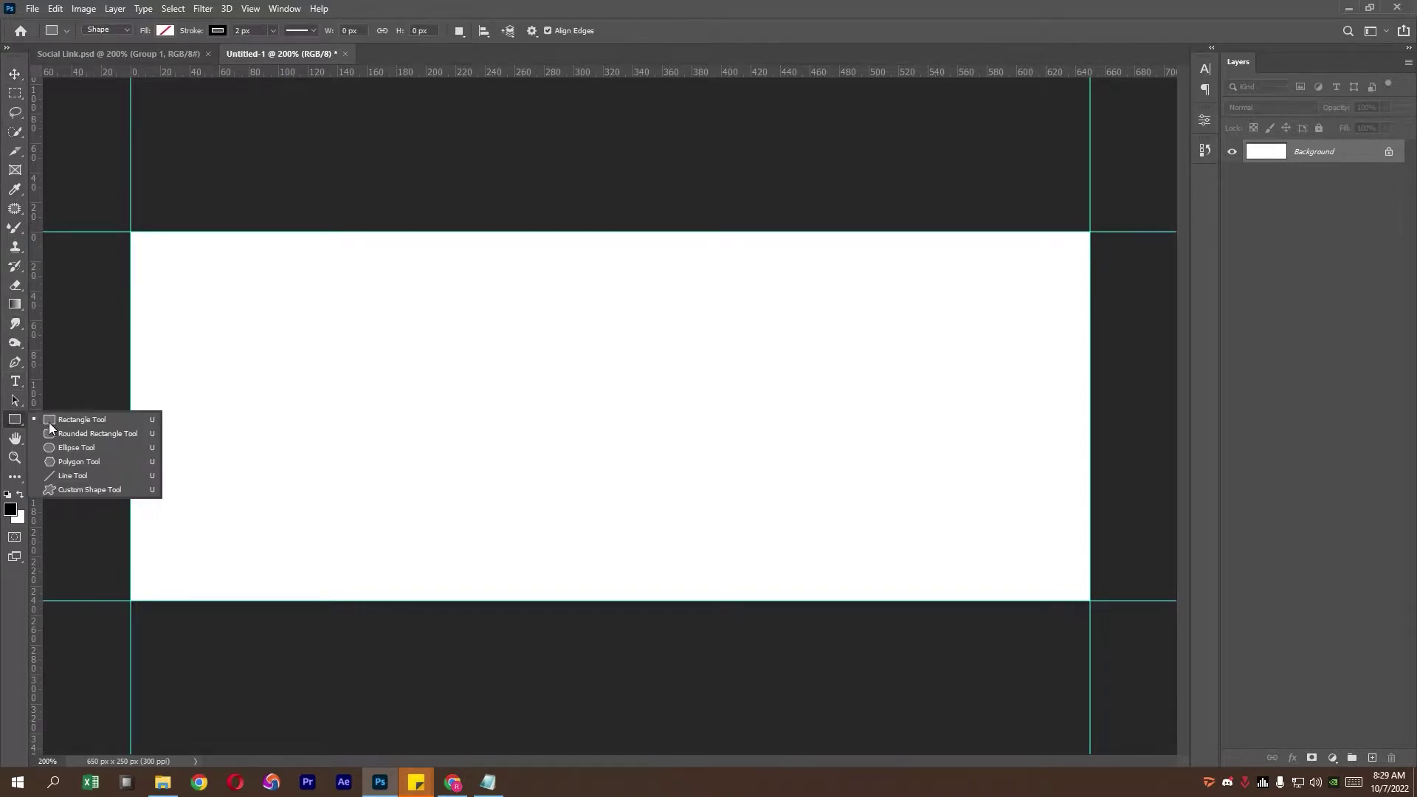
click(73, 489)
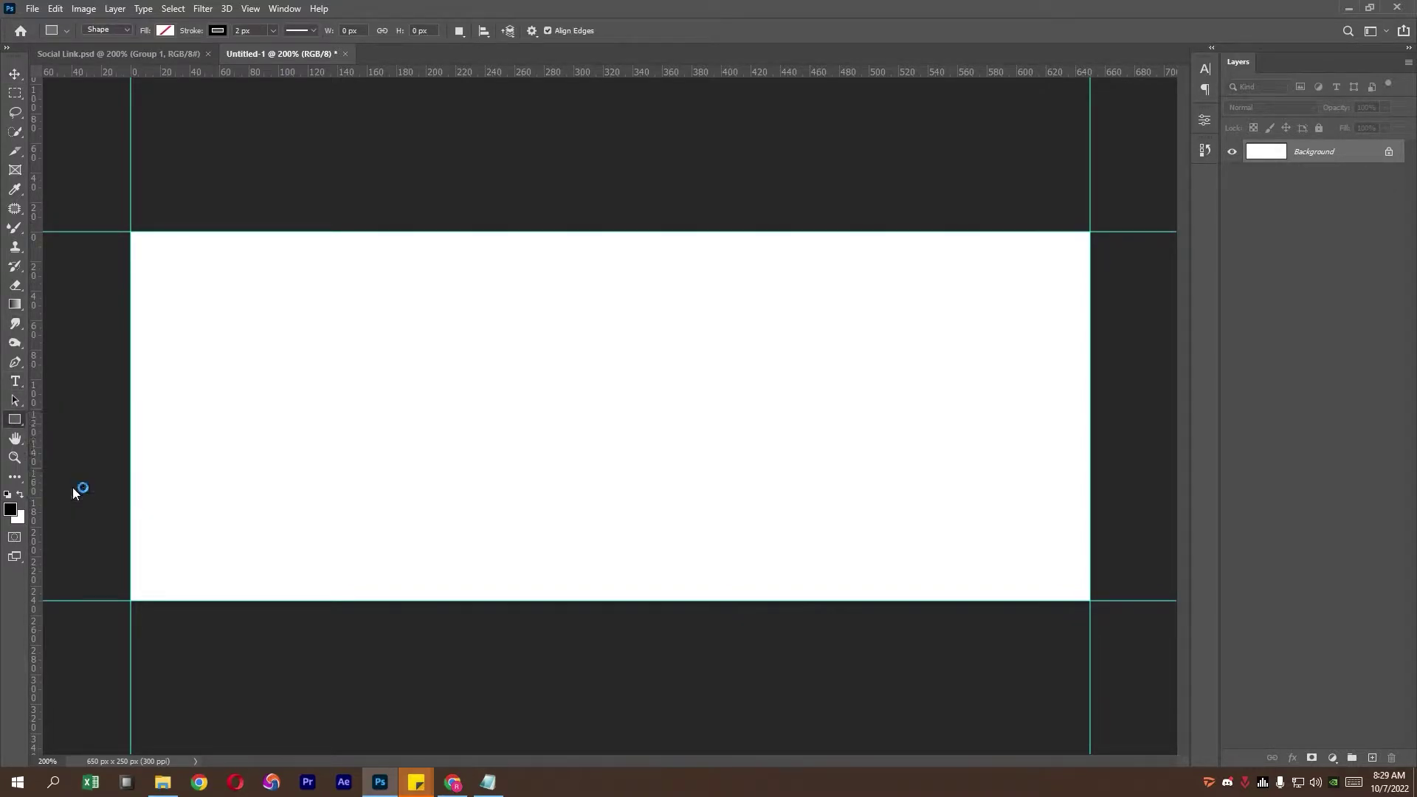
right_click(20, 426)
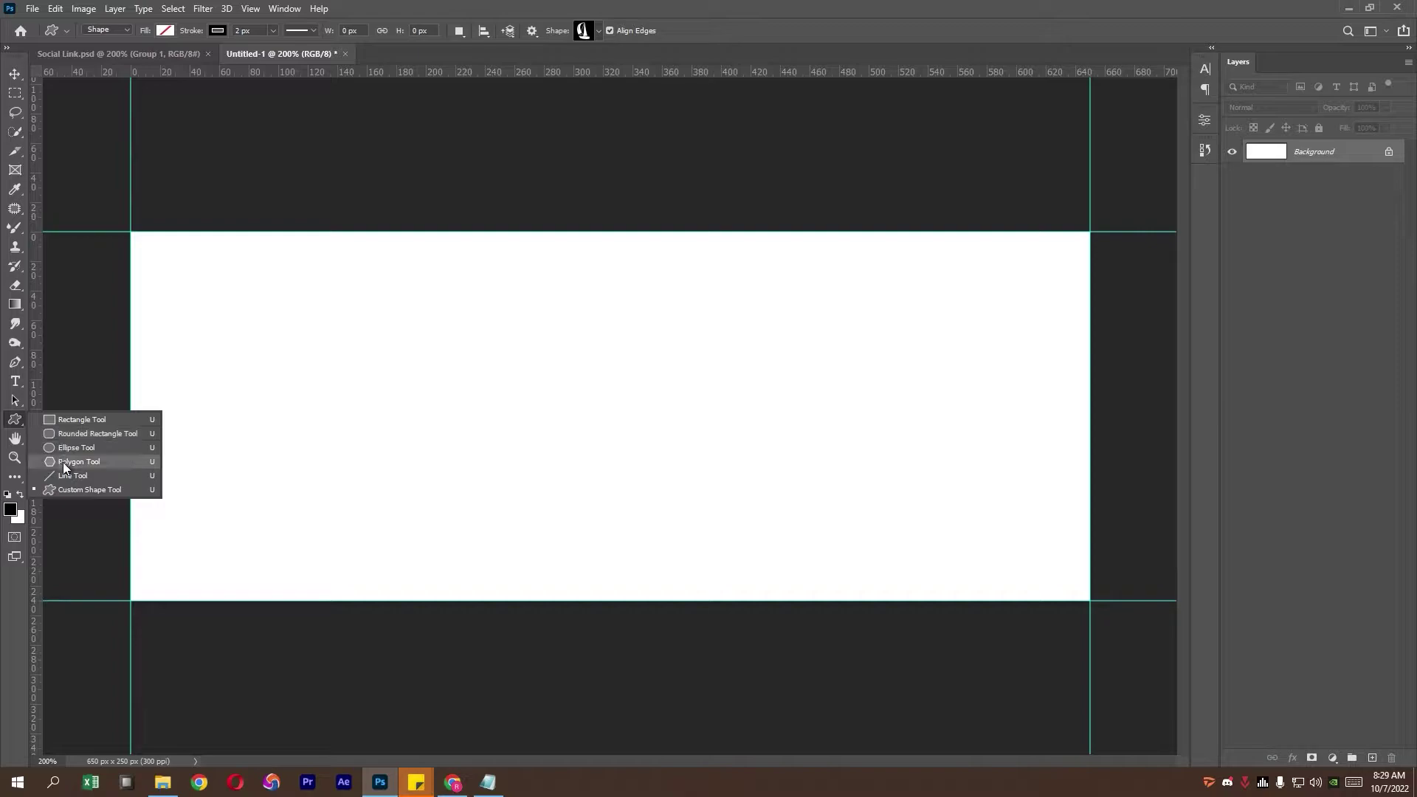
click(63, 462)
mouse_move(553, 329)
mouse_down()
mouse_move(752, 511)
mouse_move(740, 516)
mouse_up()
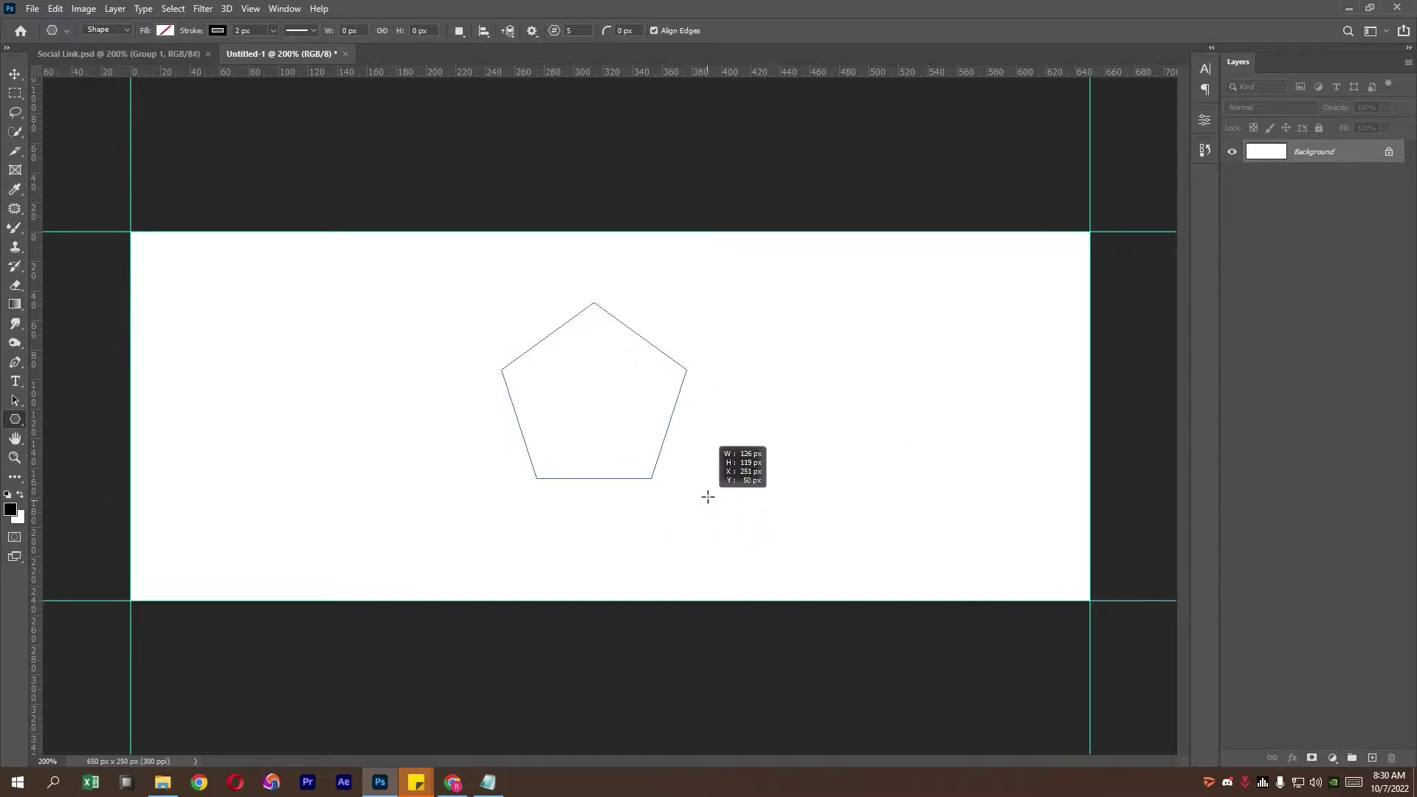
drag(740, 516, 707, 491)
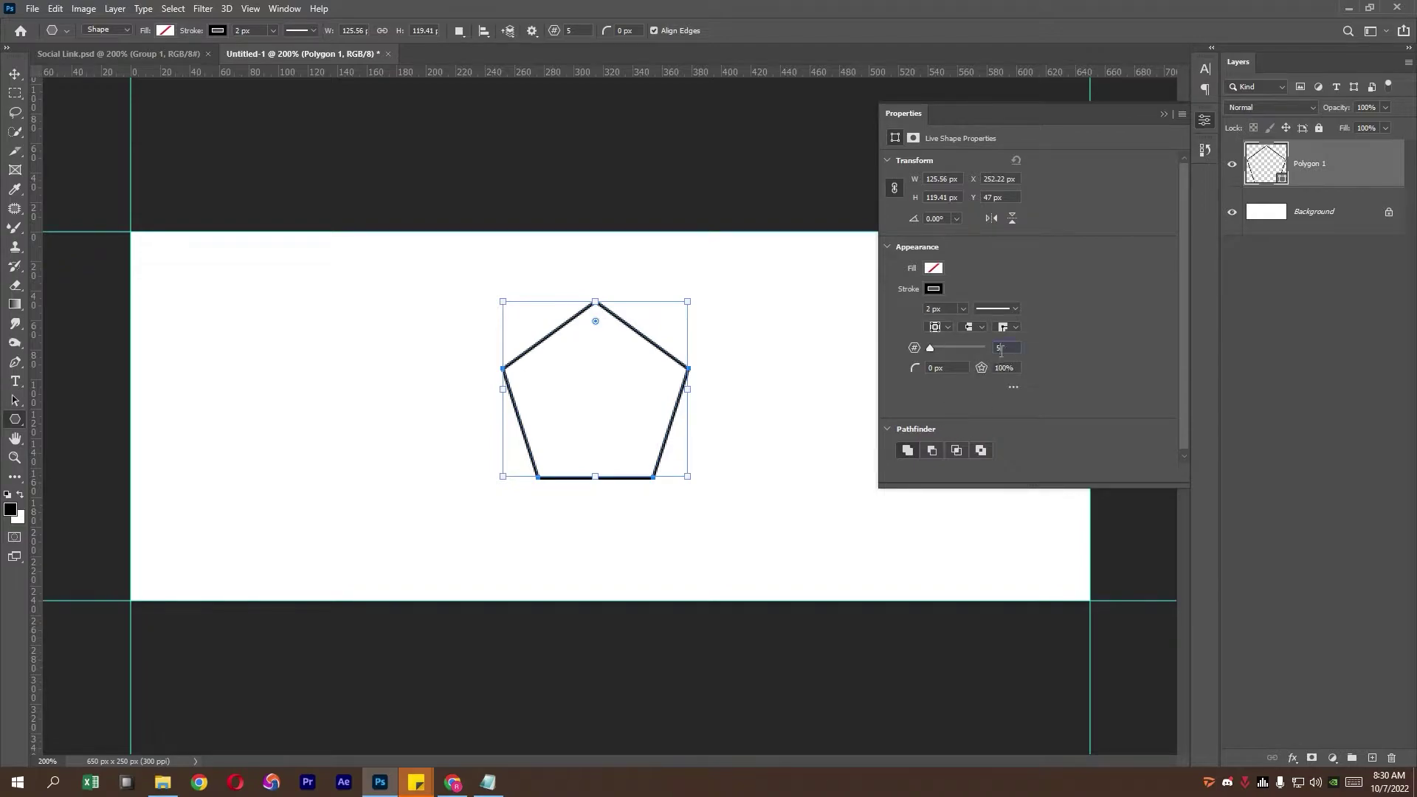
key(Return)
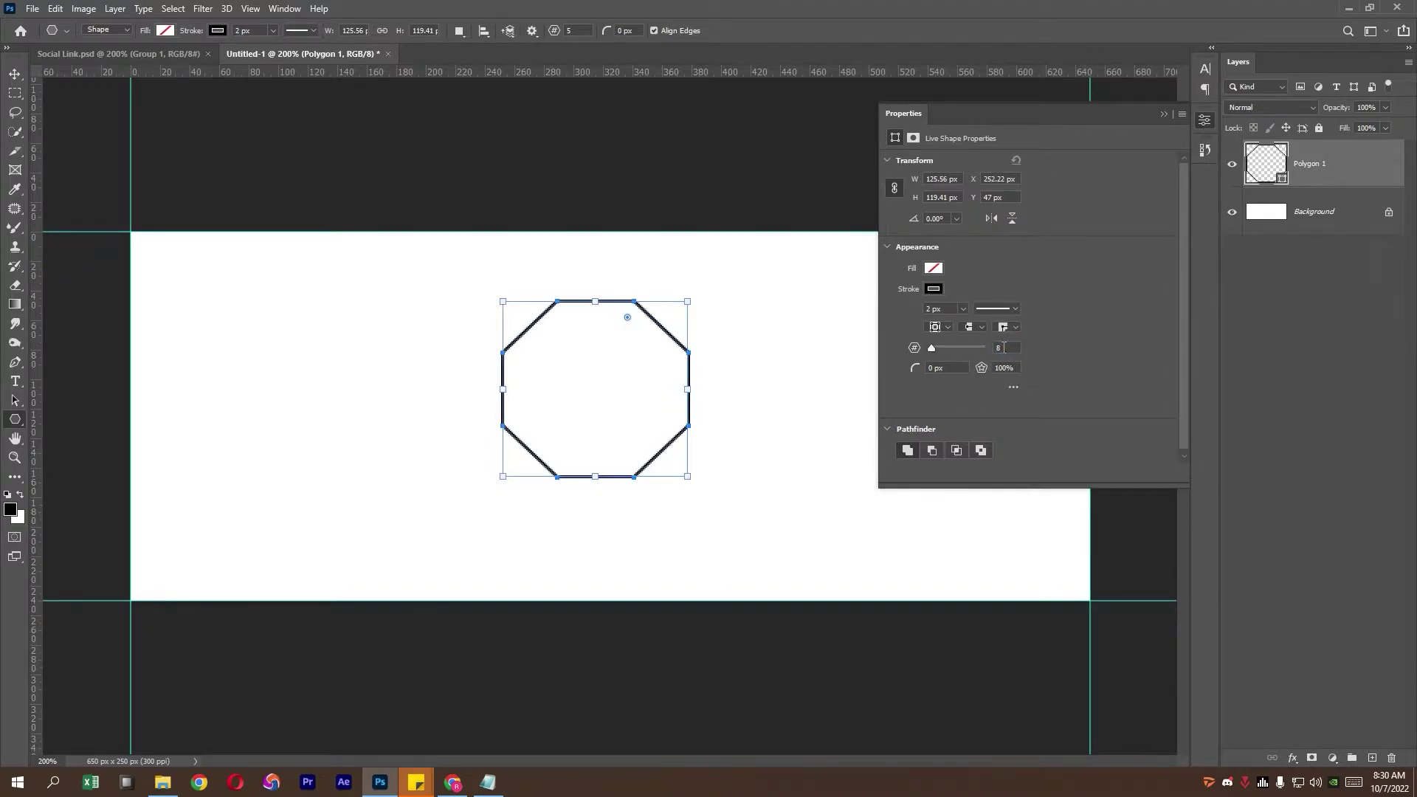
Remove the octagon's outline and give it a solid black fill.
click(934, 289)
click(902, 317)
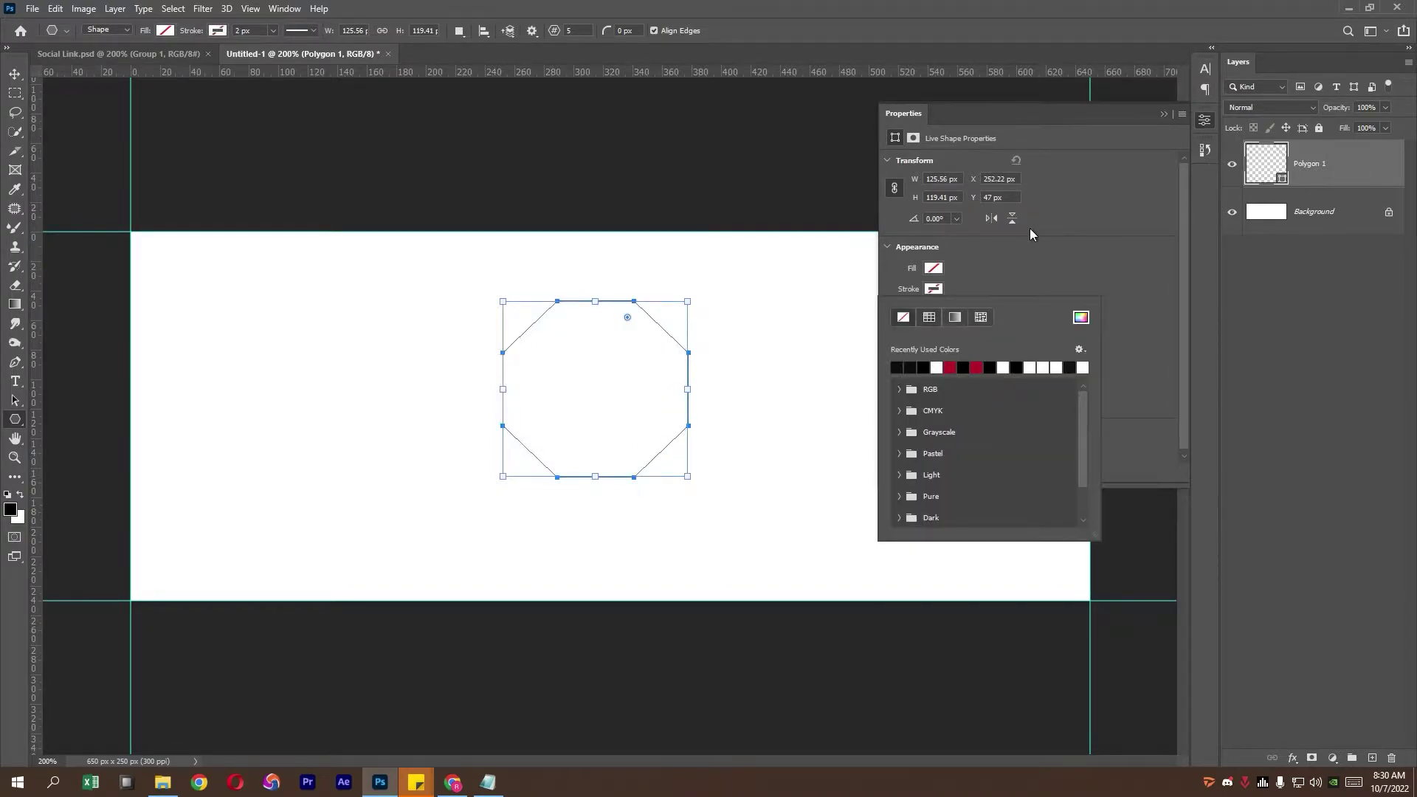
click(1176, 118)
double_click(1283, 182)
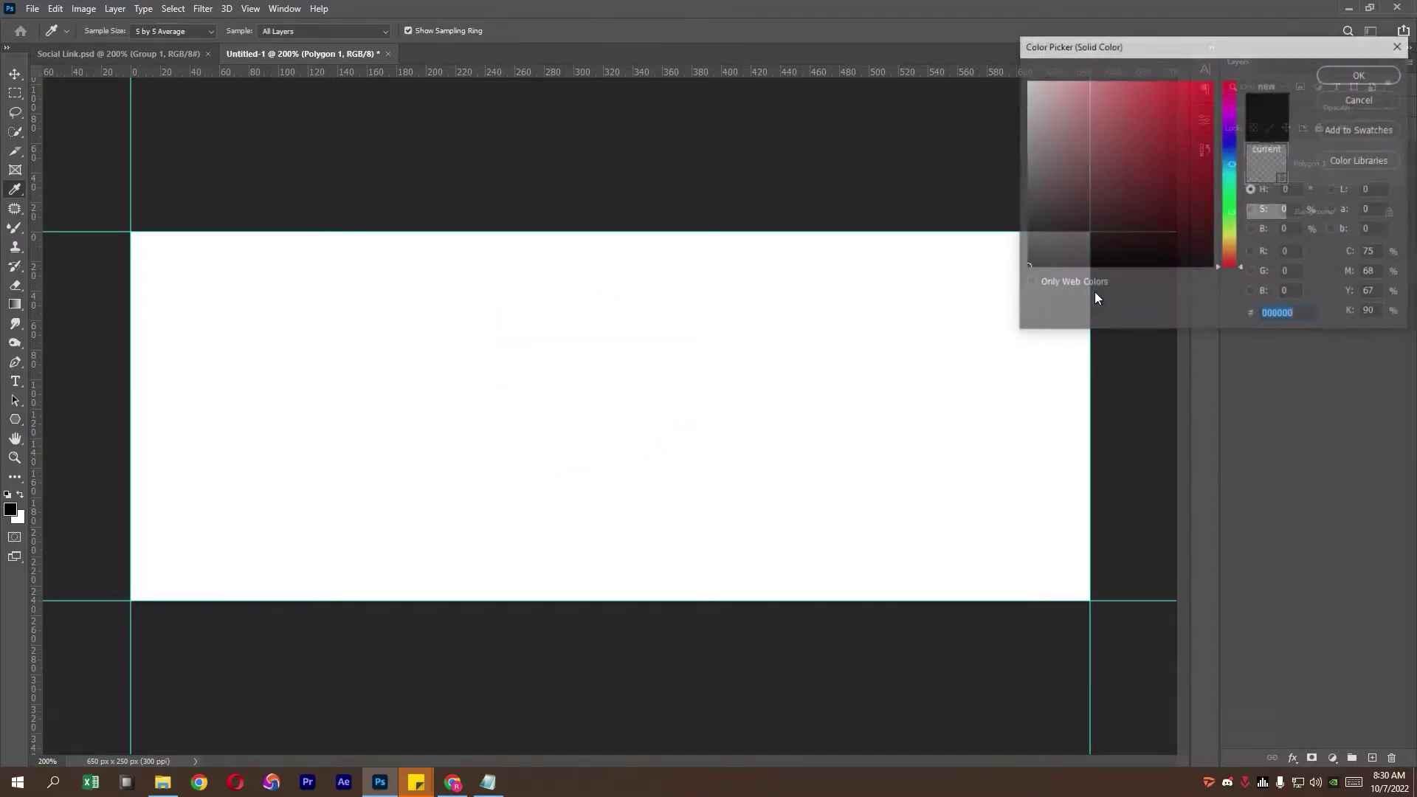
click(1385, 75)
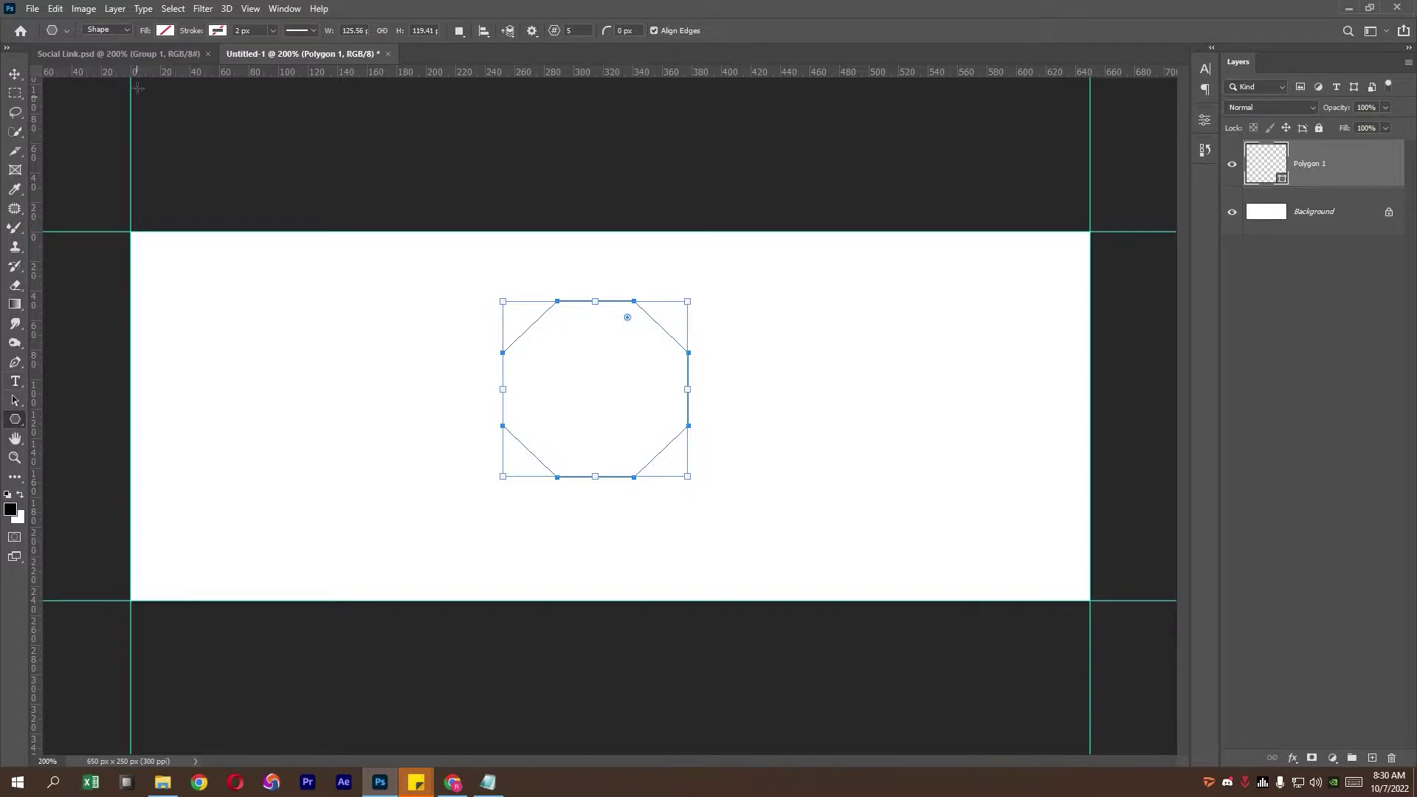
click(165, 31)
click(76, 108)
key(Return)
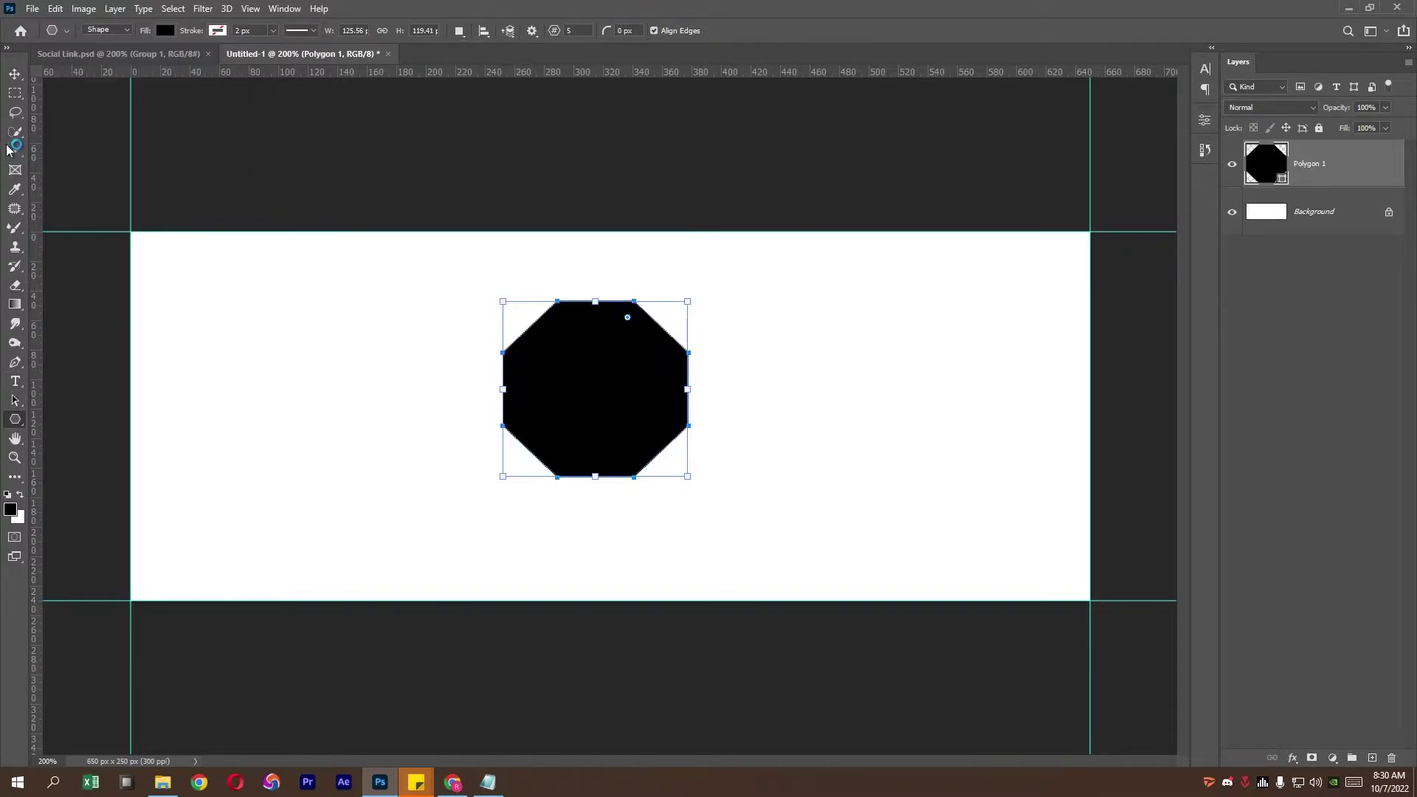
click(12, 74)
Scale the octagon up around its centre and snap it to the canvas centre lines.
drag(678, 399, 723, 370)
drag(638, 428, 637, 447)
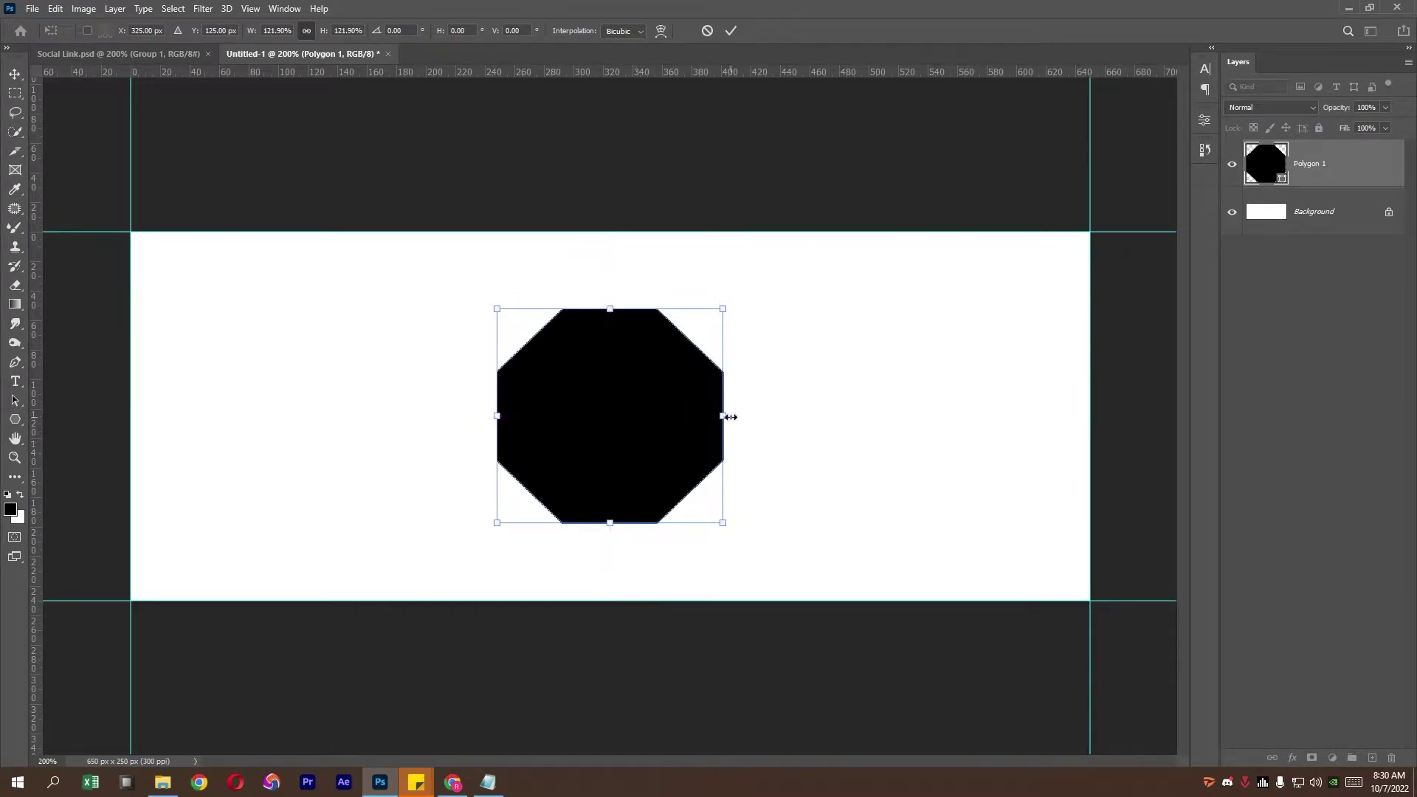
drag(722, 416, 737, 416)
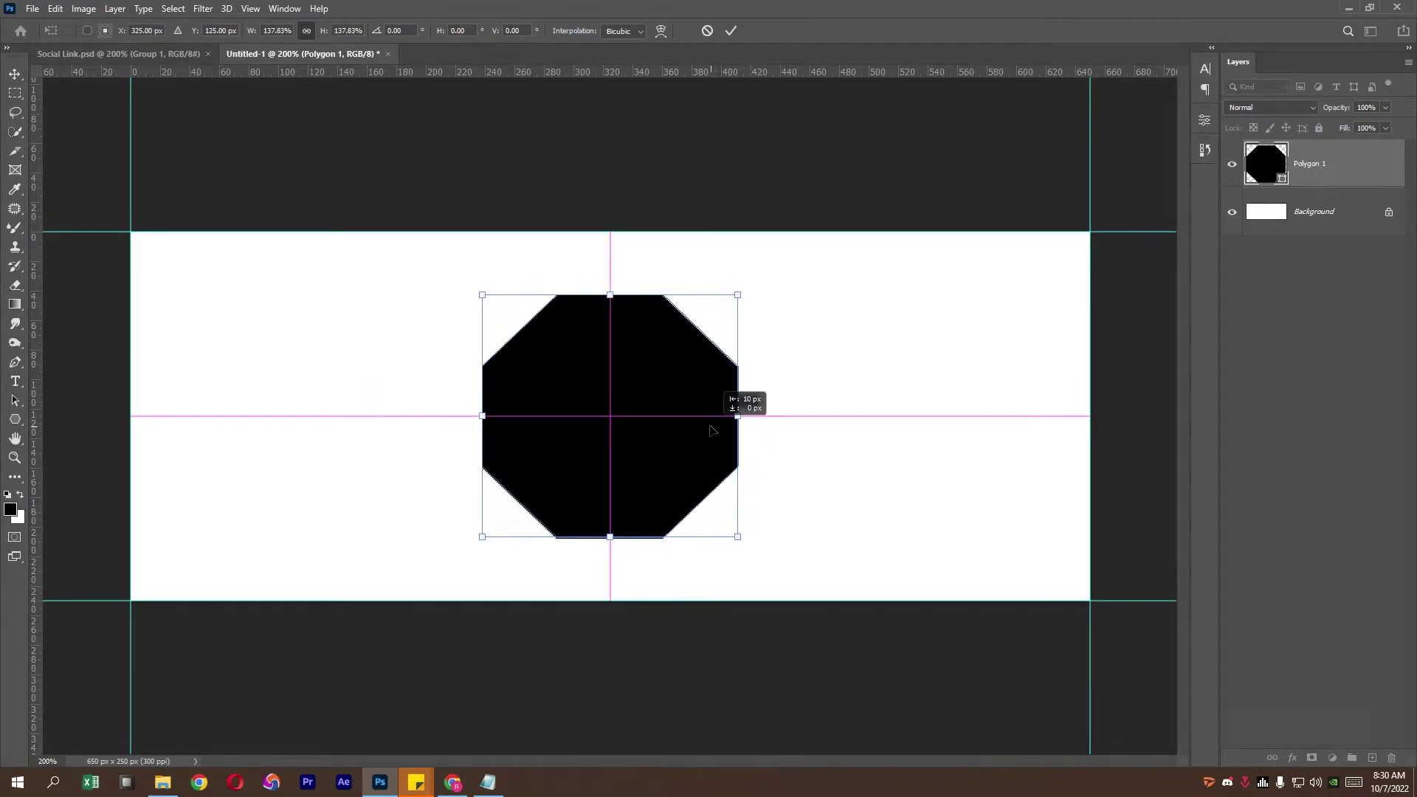
key(Return)
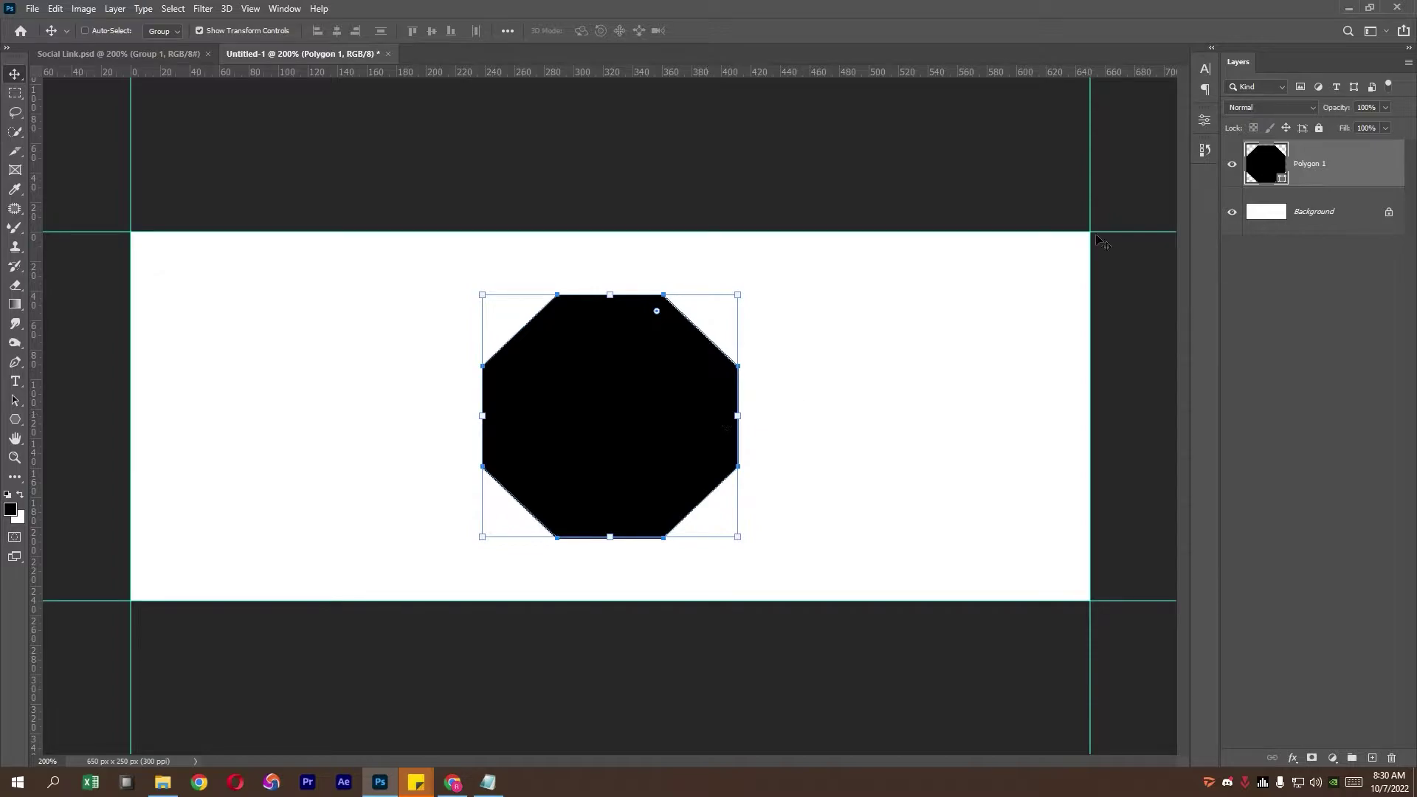
key(ctrl+t)
drag(737, 416, 723, 416)
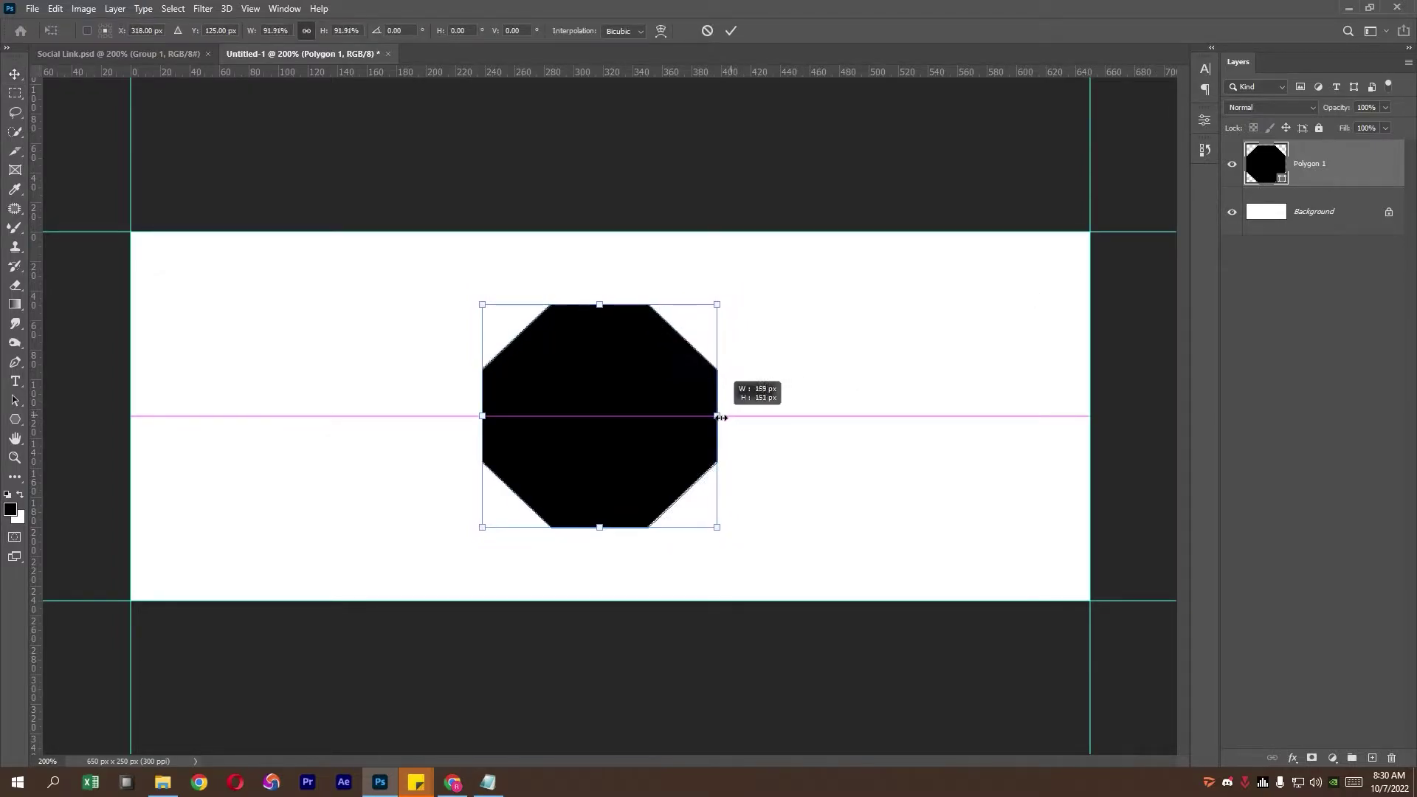
drag(639, 409, 649, 407)
key(Return)
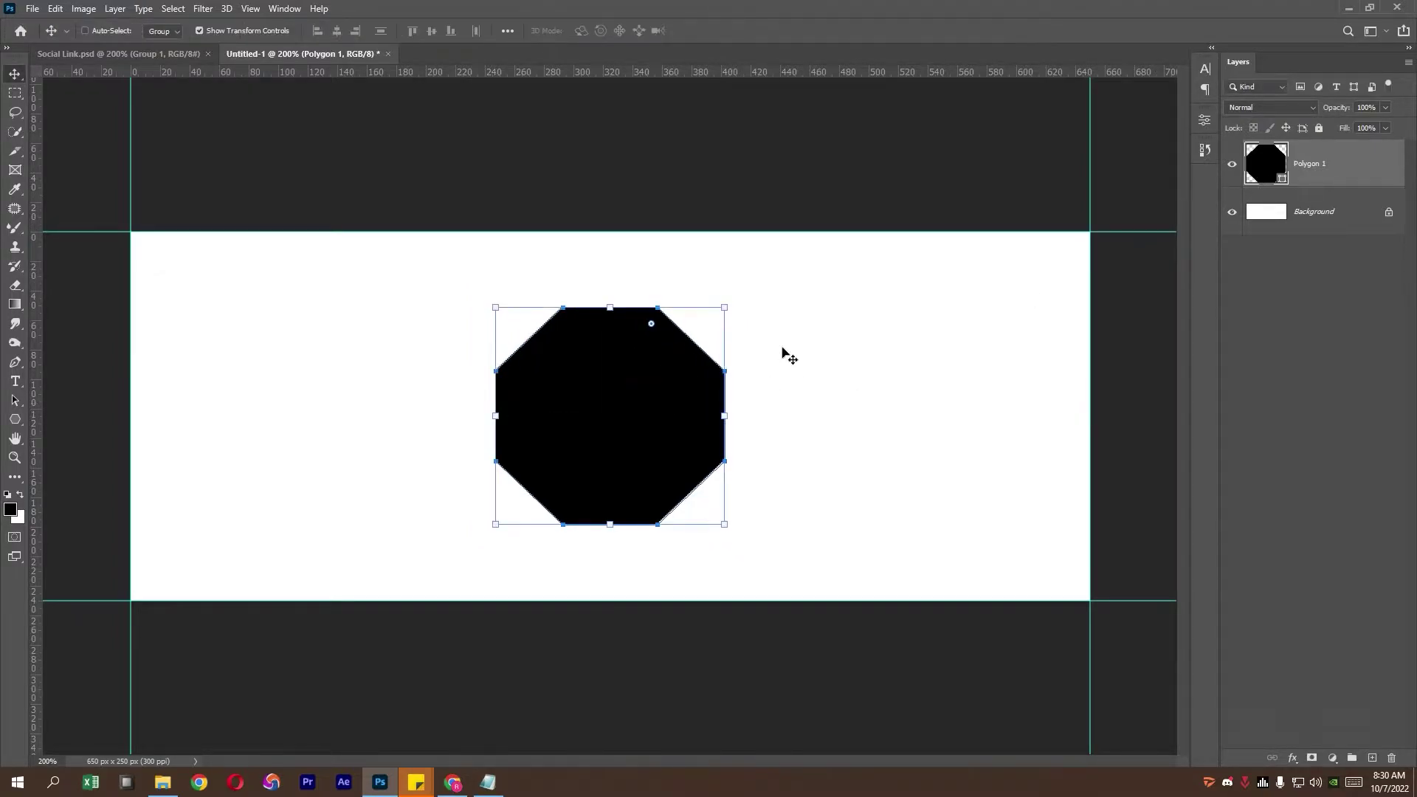
Duplicate the octagon layer and set the lower copy's fill to none.
drag(1358, 178, 1373, 758)
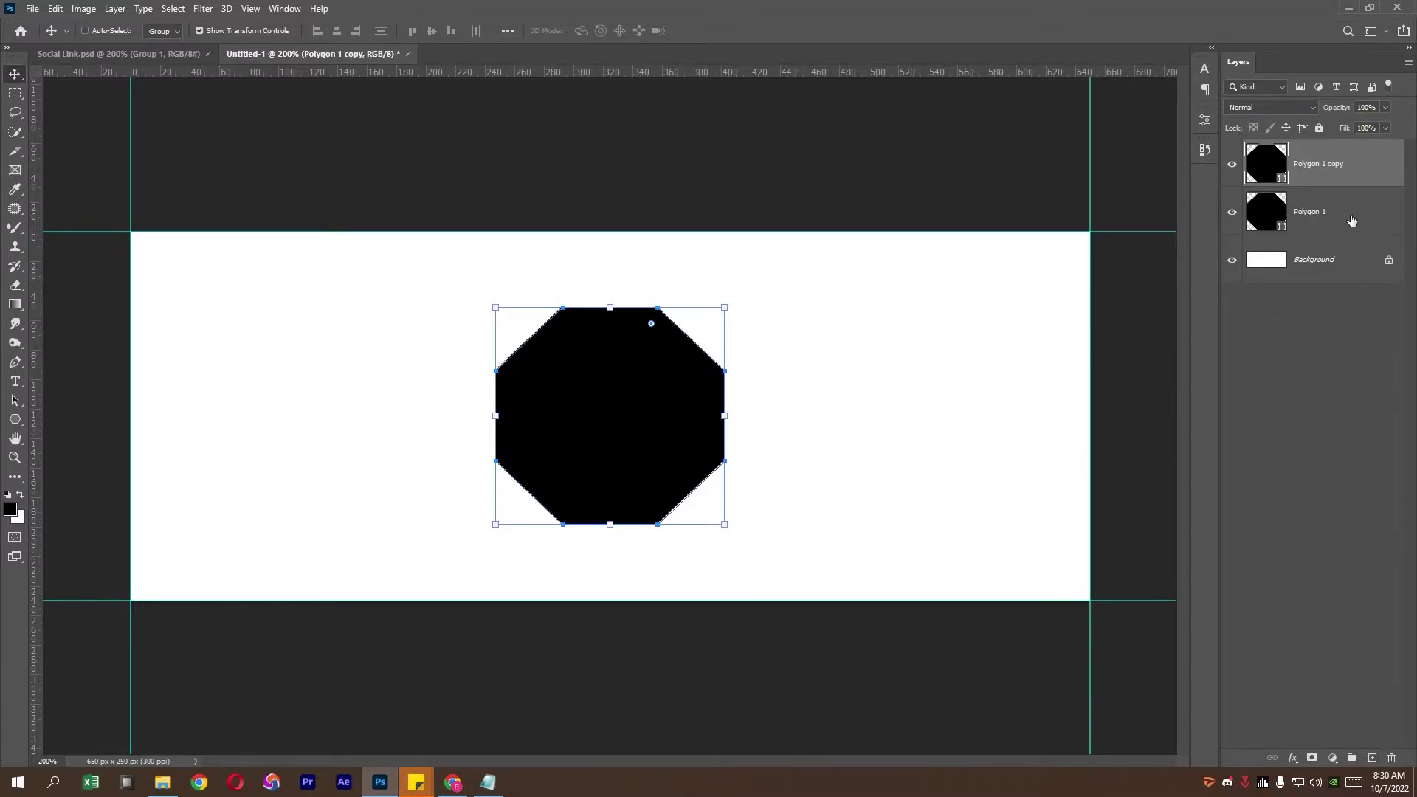
key(u)
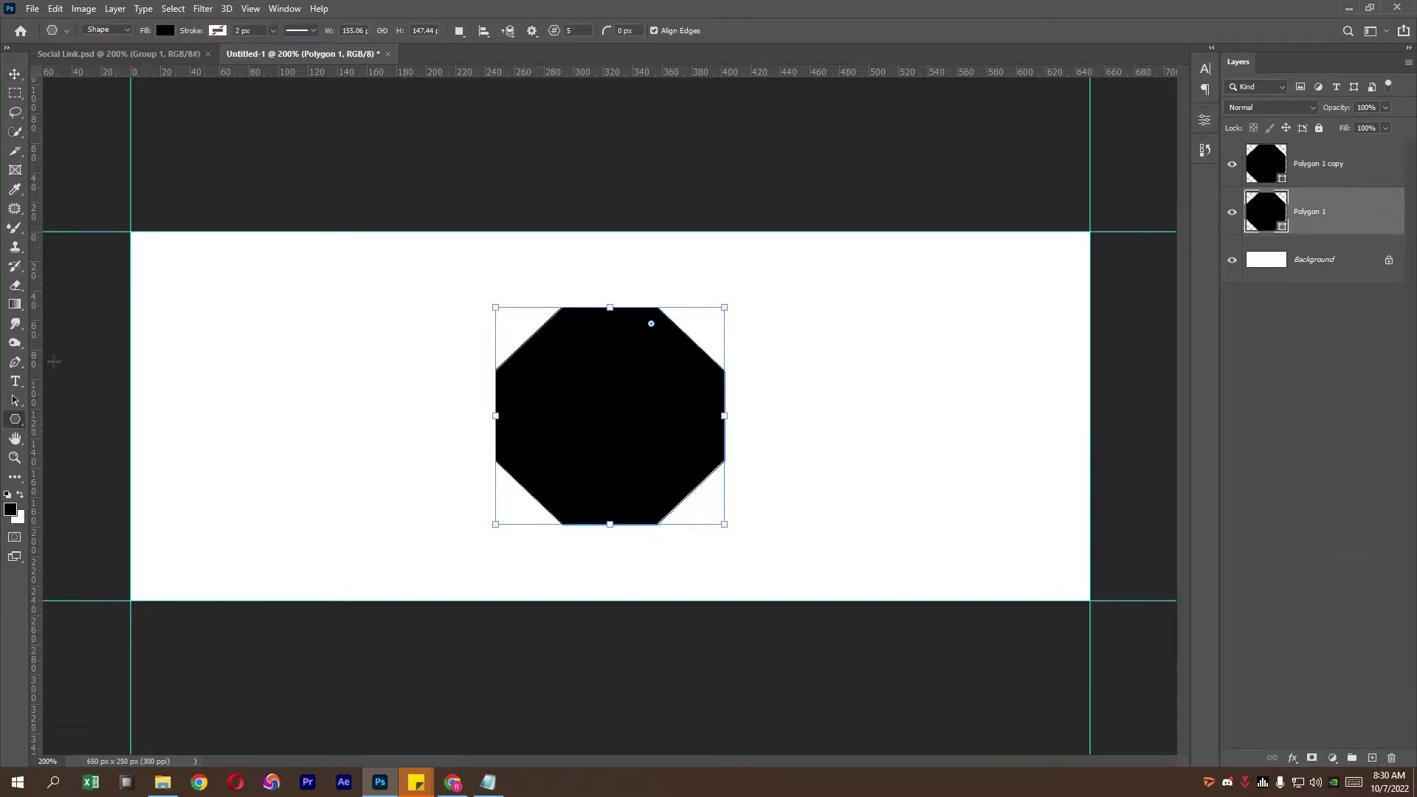
click(165, 31)
click(79, 60)
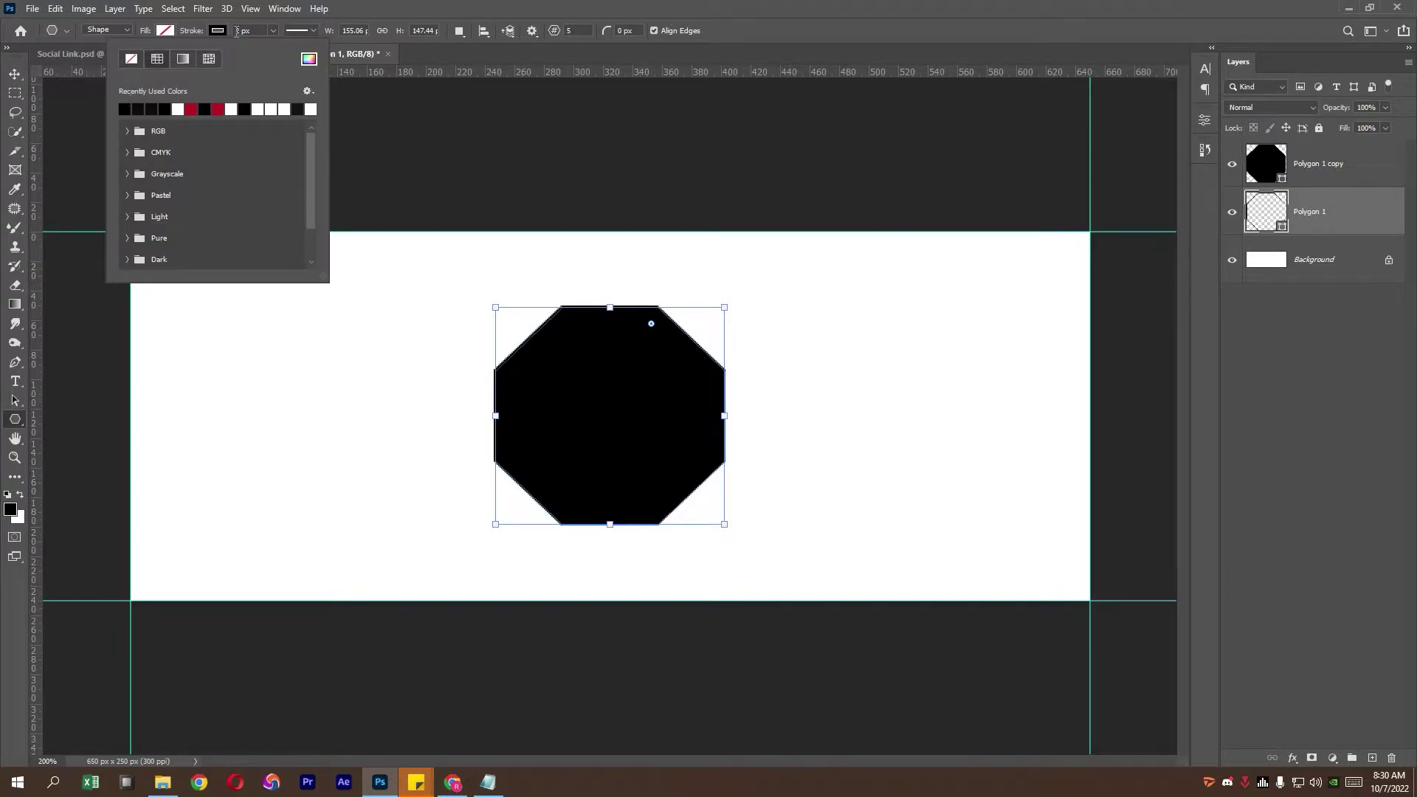
text(2)
click(259, 29)
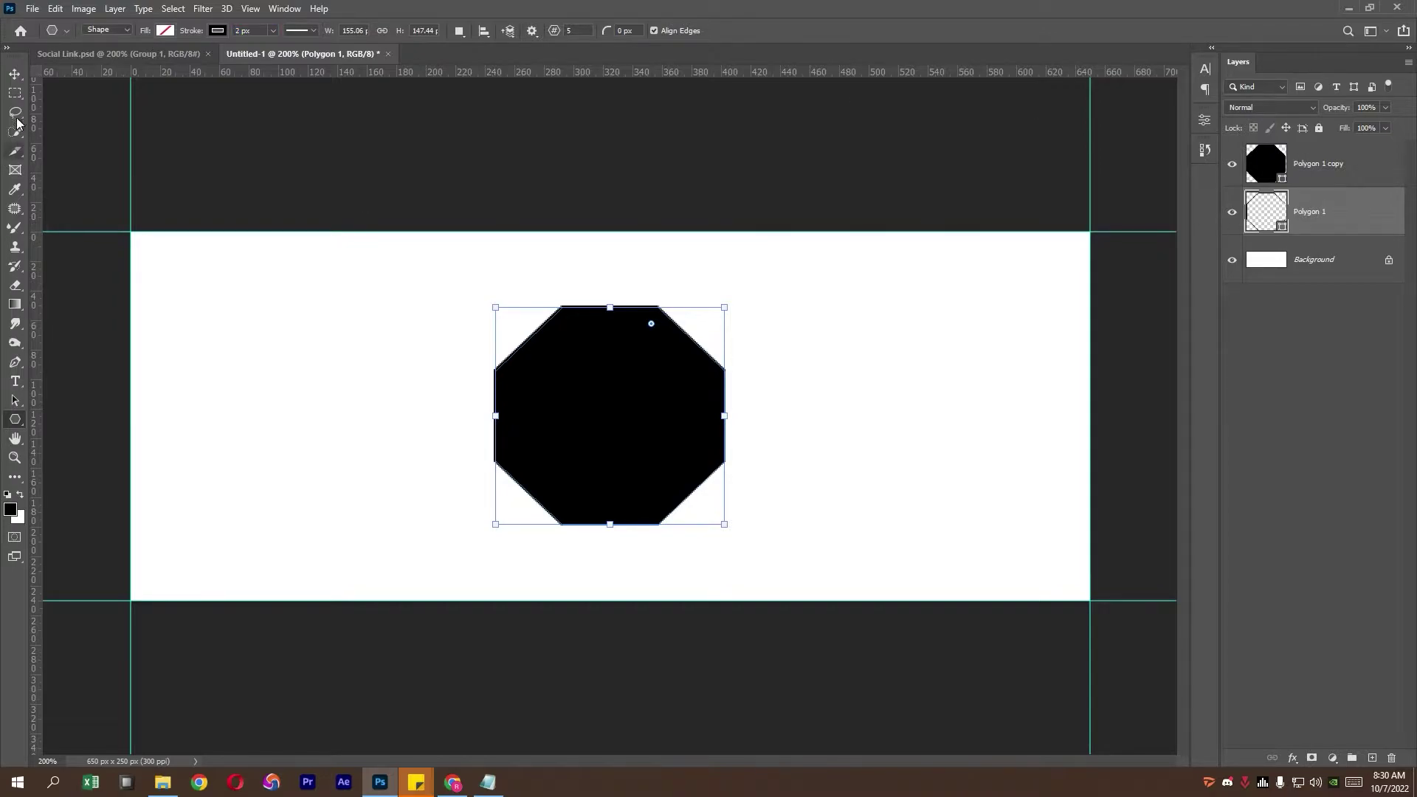
Enlarge the outline copy slightly around the black octagon, then select the portrait photo to place.
click(15, 74)
drag(726, 416, 739, 412)
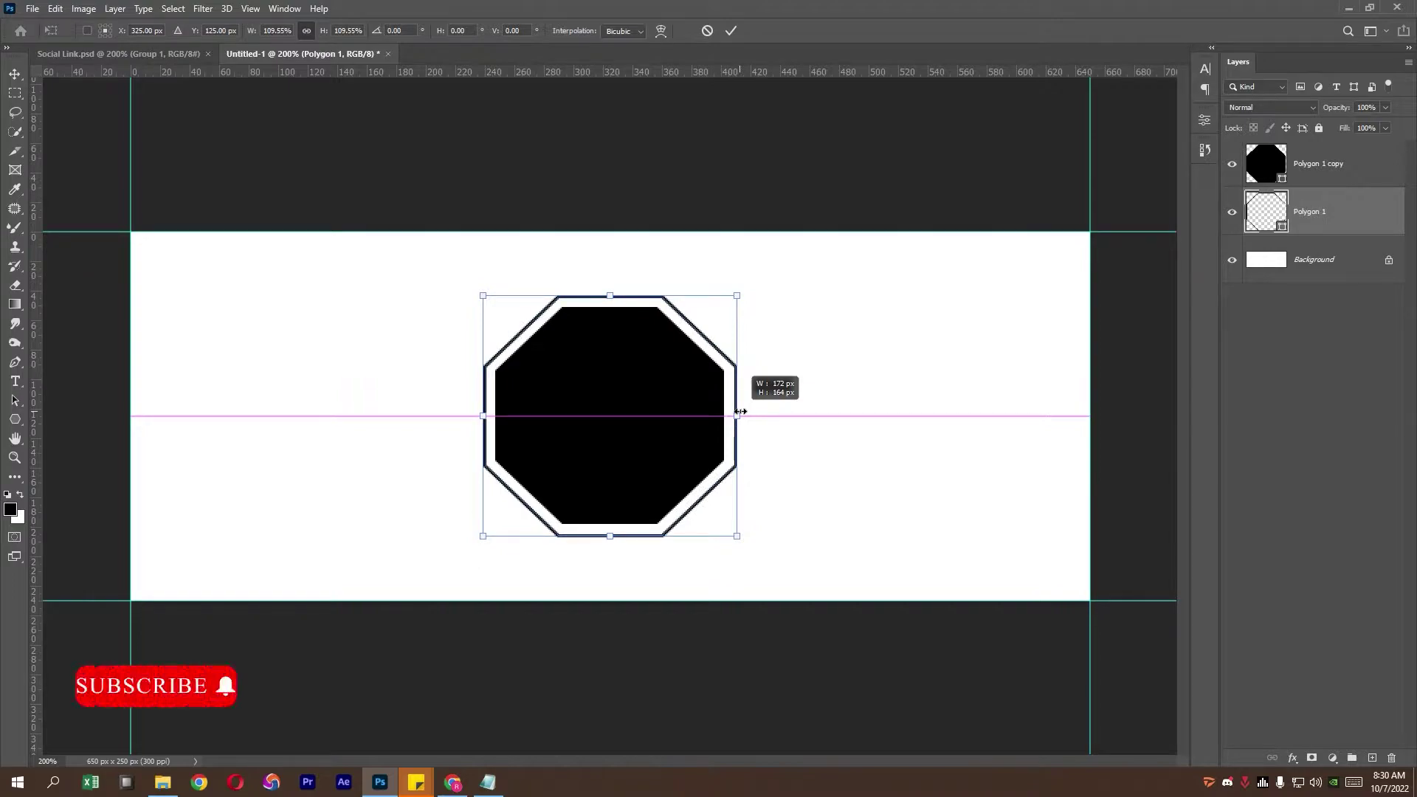
key(Return)
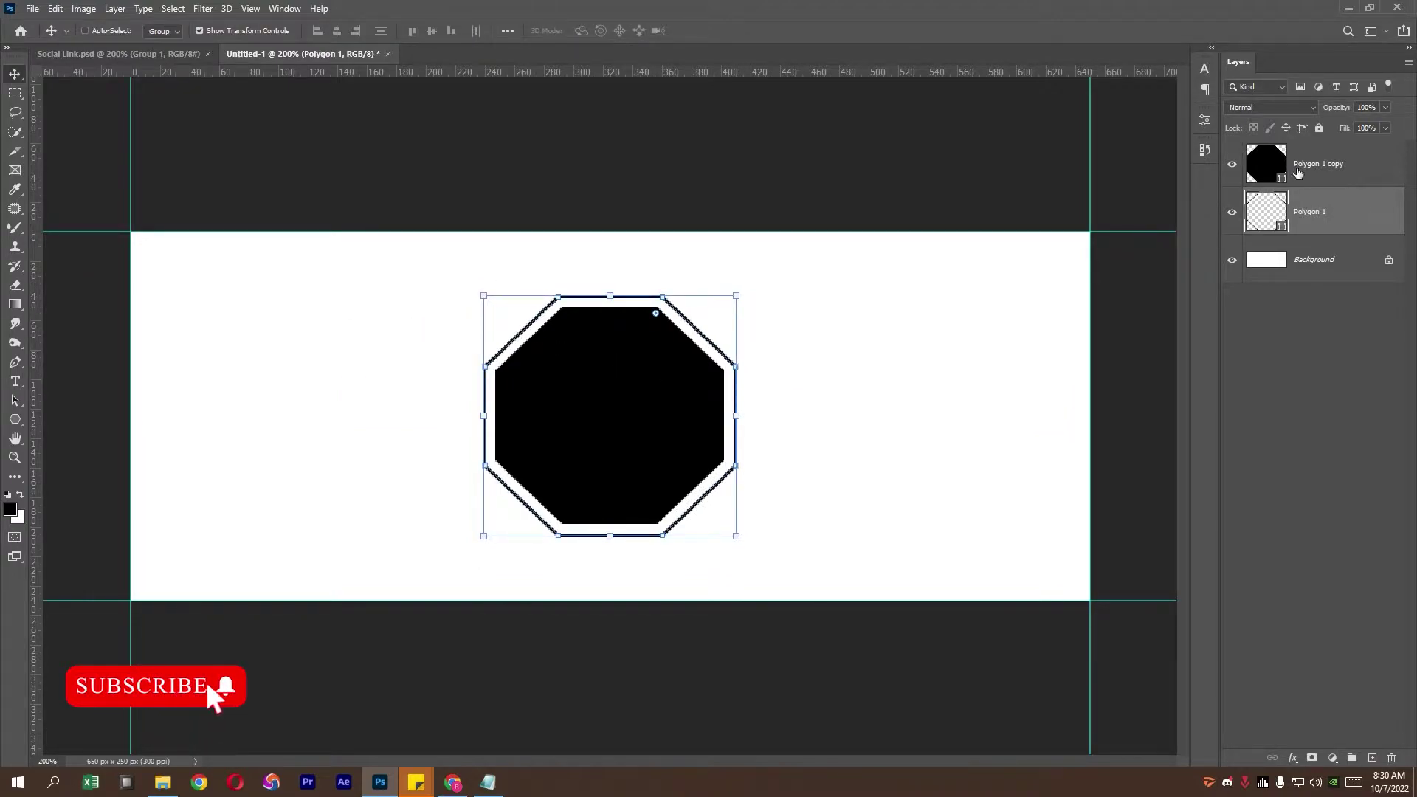
click(1332, 165)
click(162, 783)
Place the portrait photo, clip it inside the black octagon and position it.
mouse_move(174, 214)
mouse_down()
mouse_move(383, 792)
mouse_move(572, 358)
mouse_up()
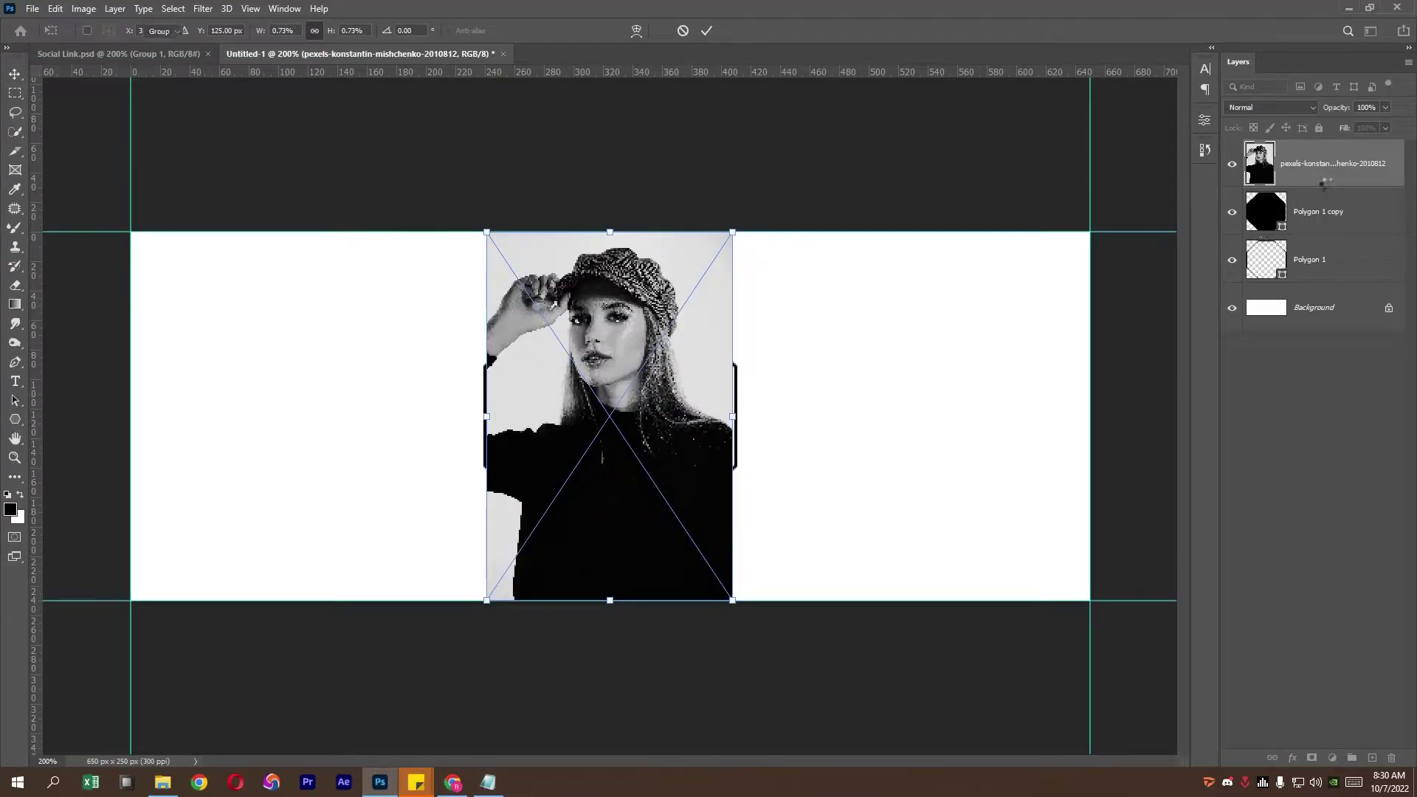
right_click(1325, 182)
click(1228, 454)
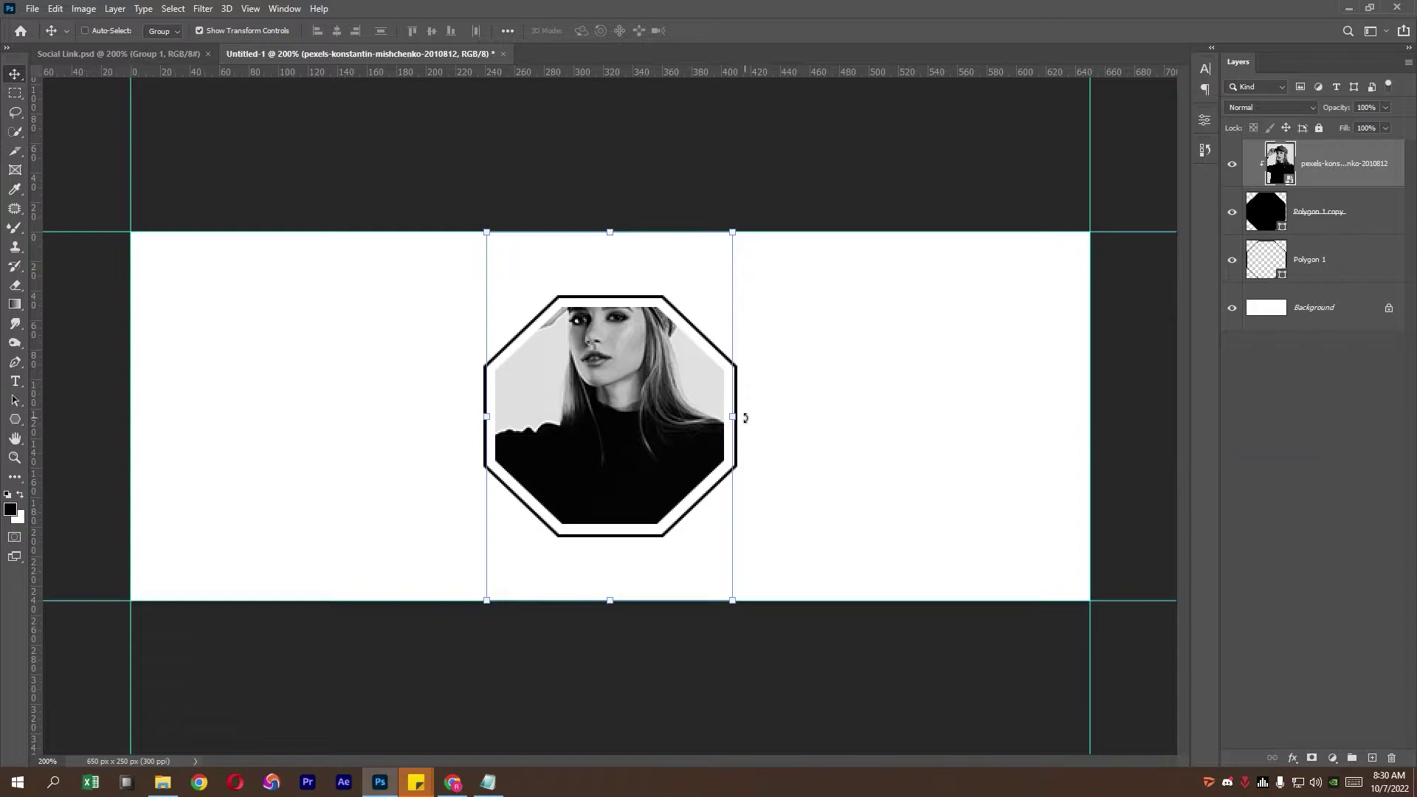
drag(695, 426, 696, 458)
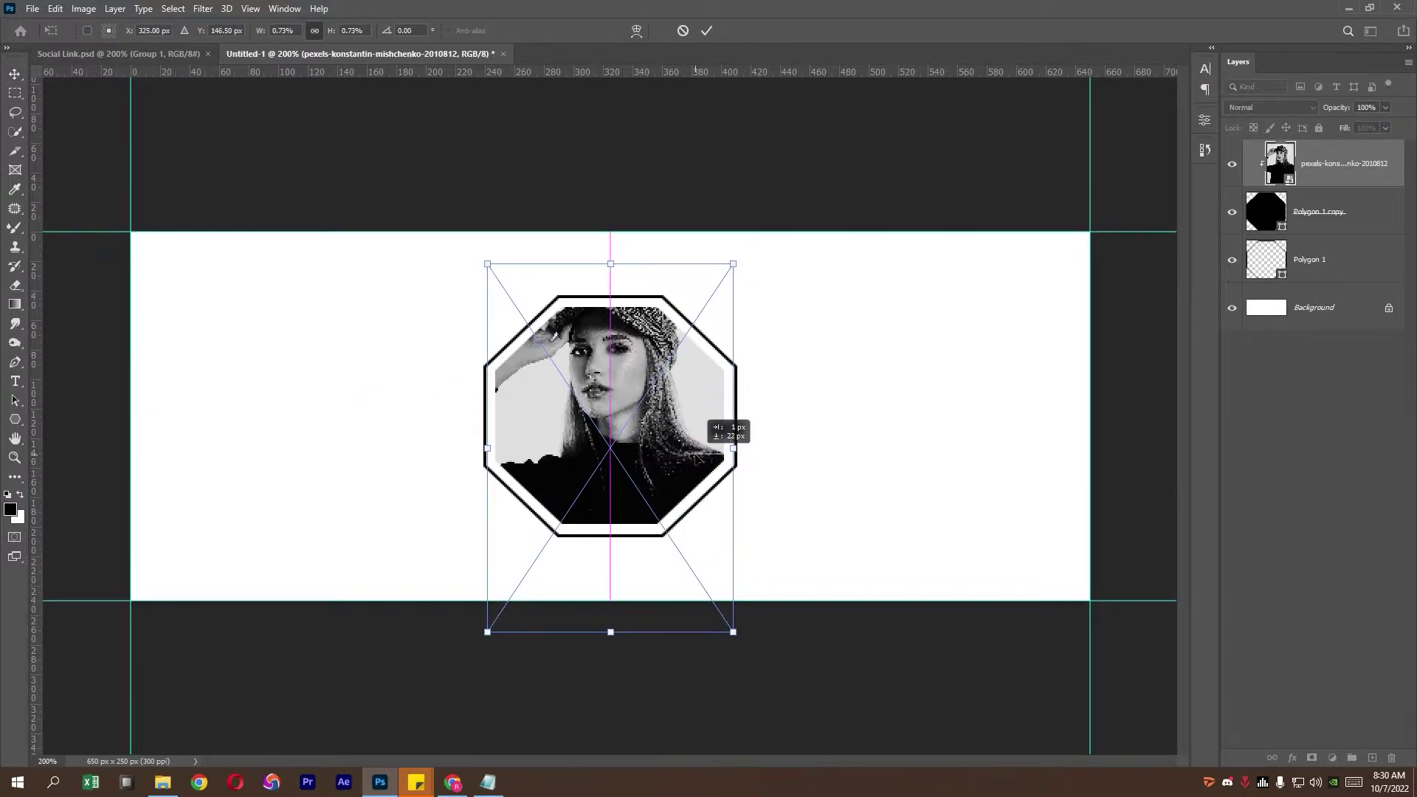
key(Return)
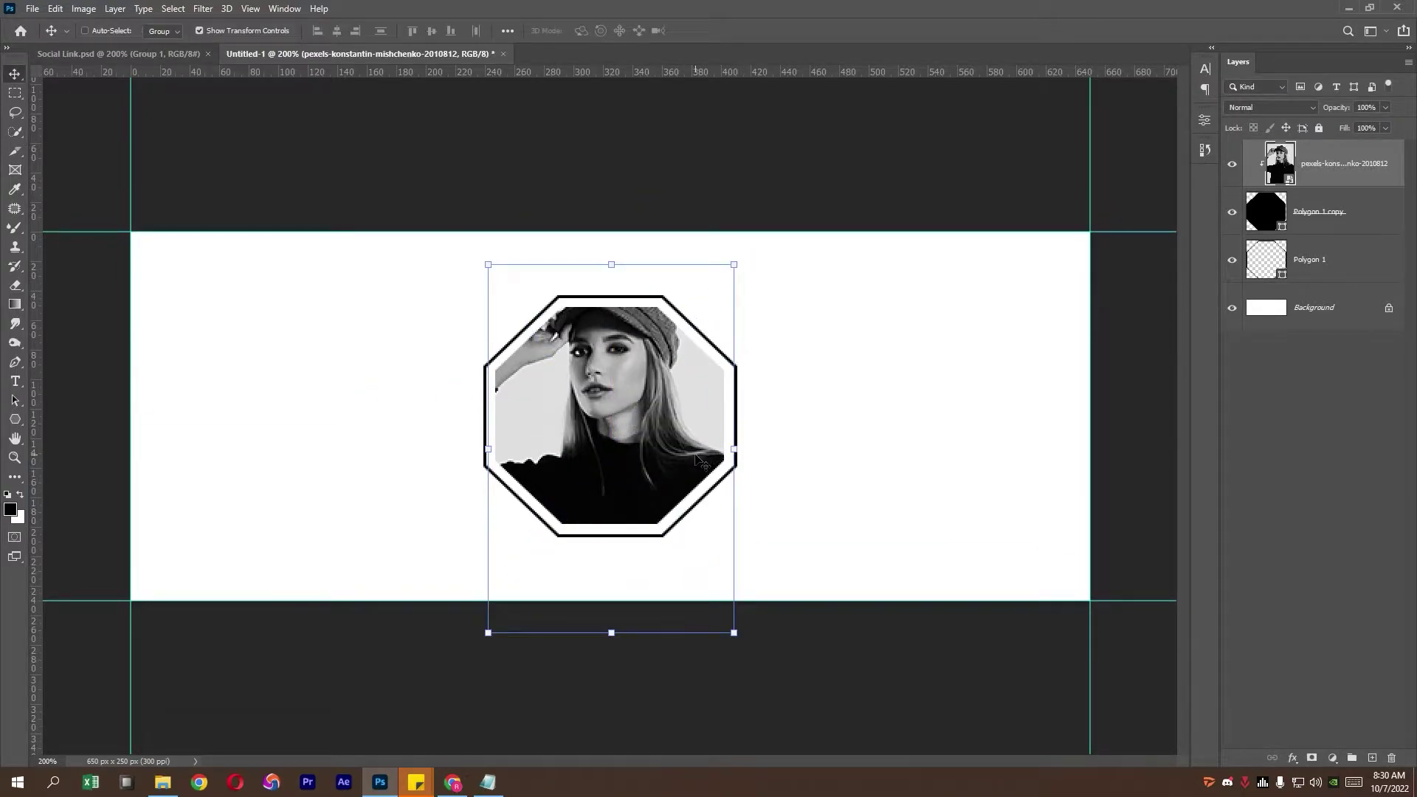
Group the photo with both octagon layers and name the group Profile.
key(ctrl+minus)
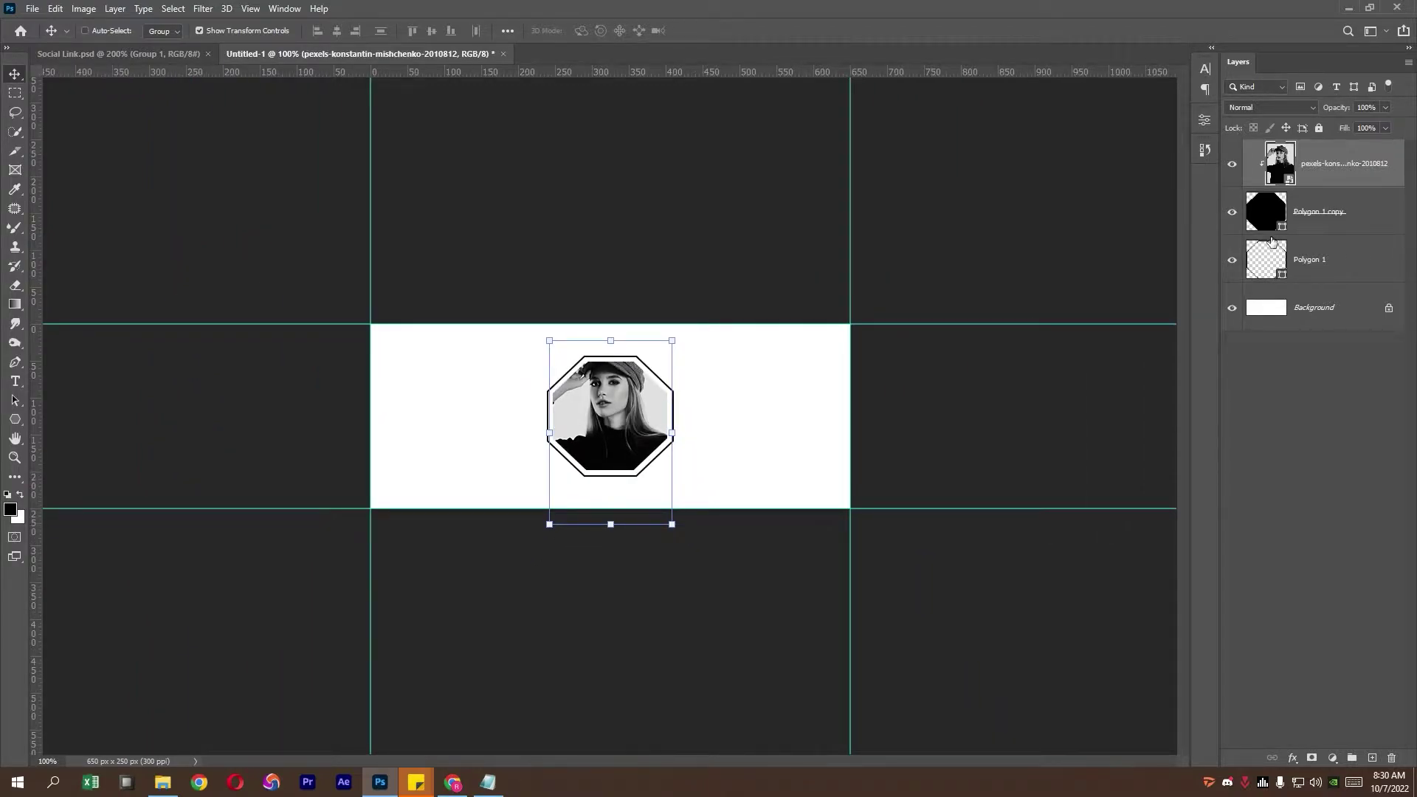
shift+click(1339, 218)
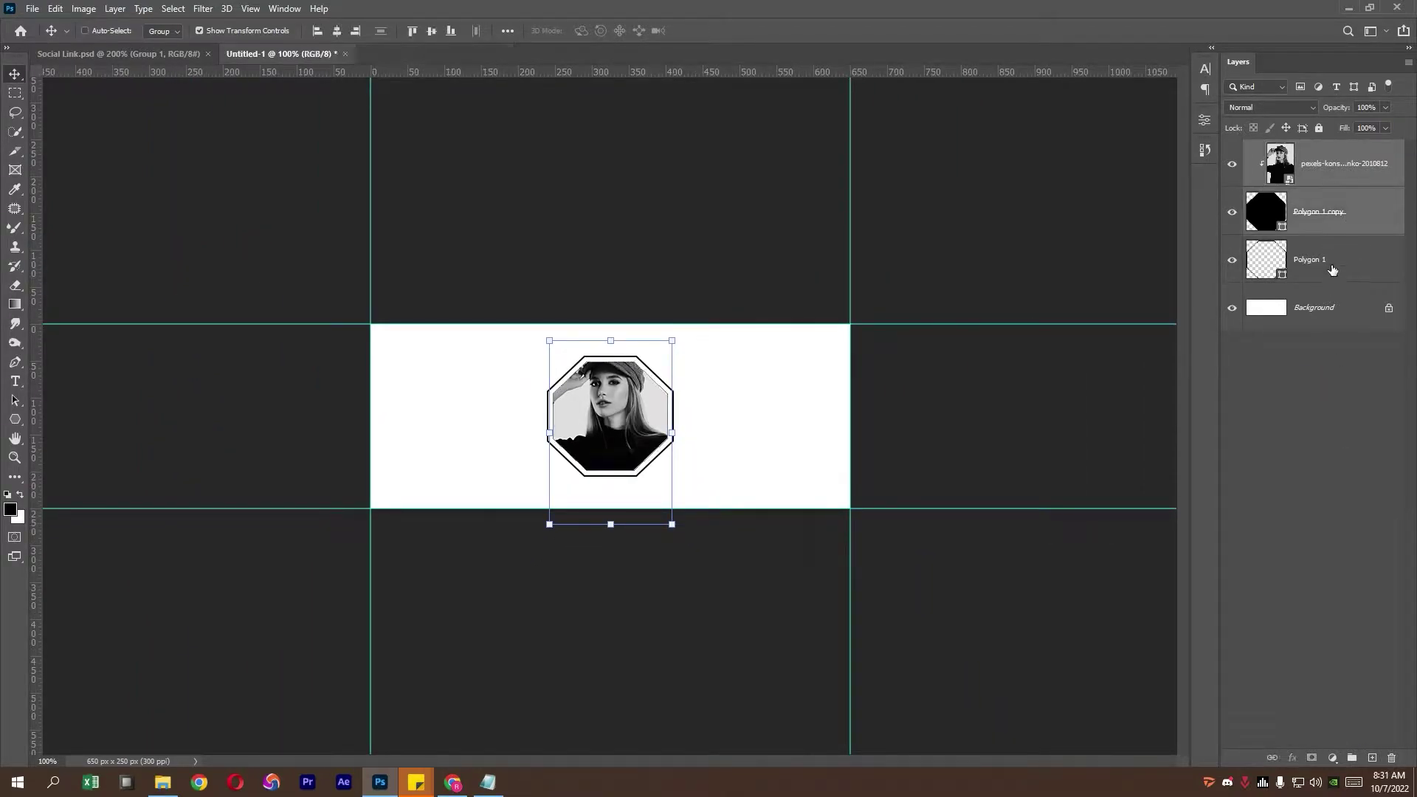
shift+click(1332, 270)
click(1351, 756)
double_click(1296, 149)
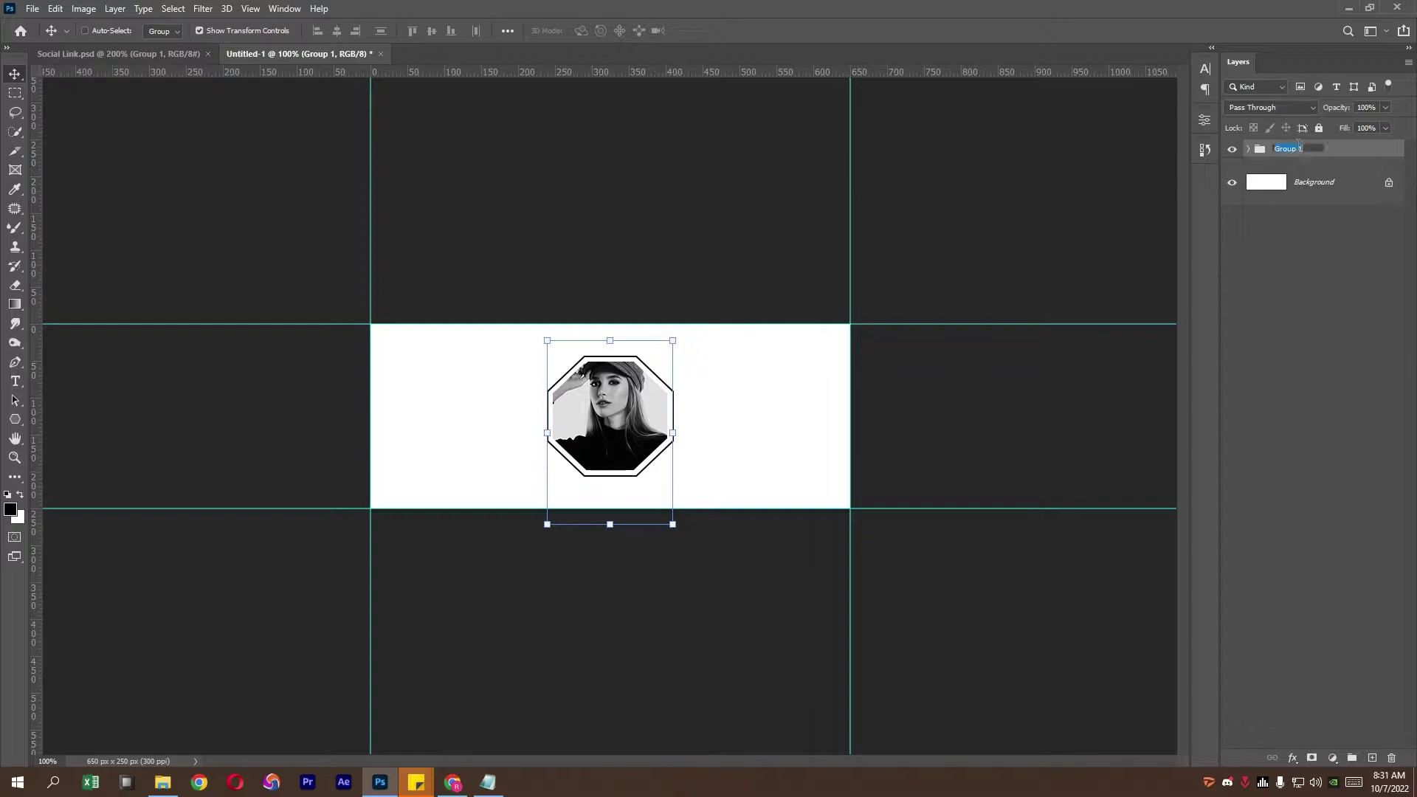
text(e)
key(Return)
click(14, 381)
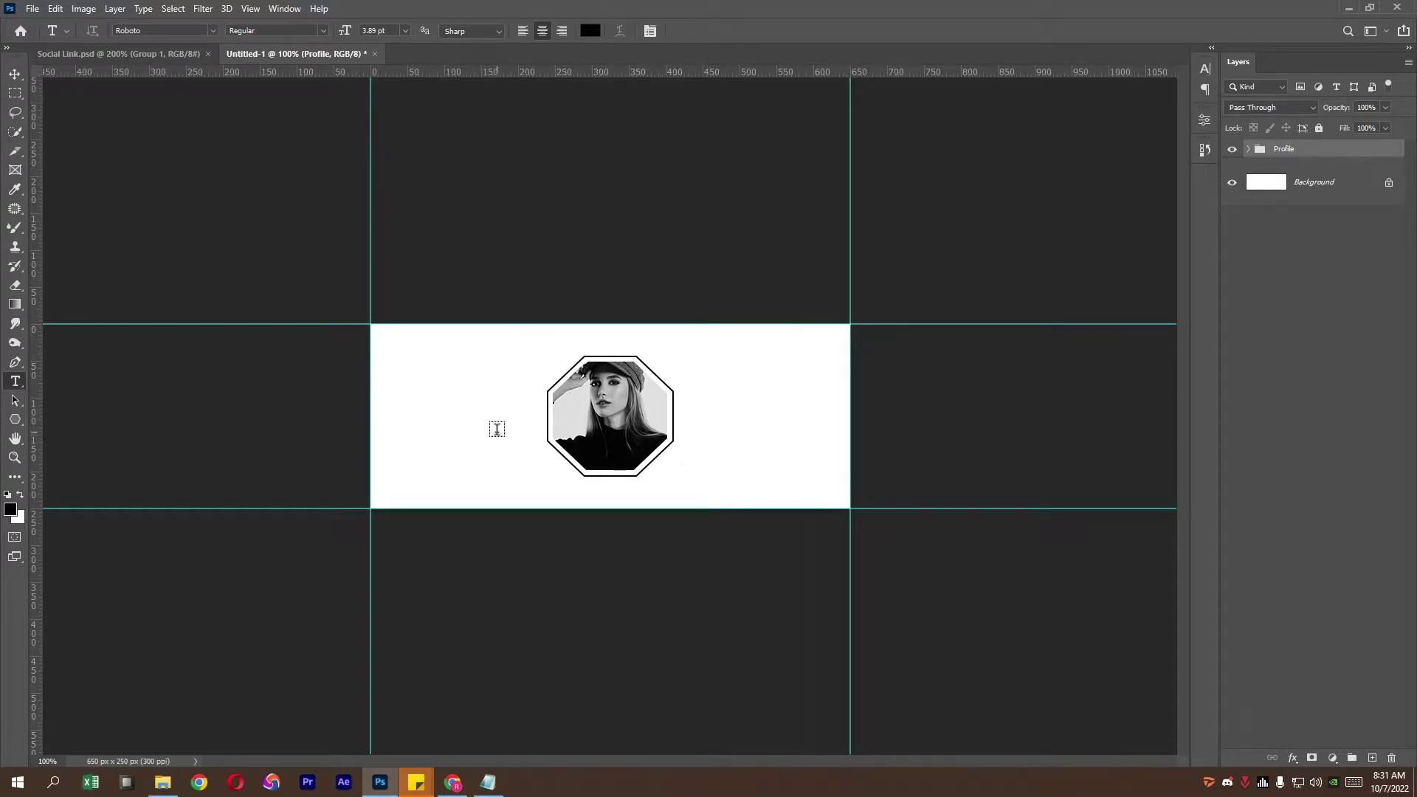
Add a text line left of the photo with the name copied from the contact notes.
click(475, 405)
key(ctrl+plus)
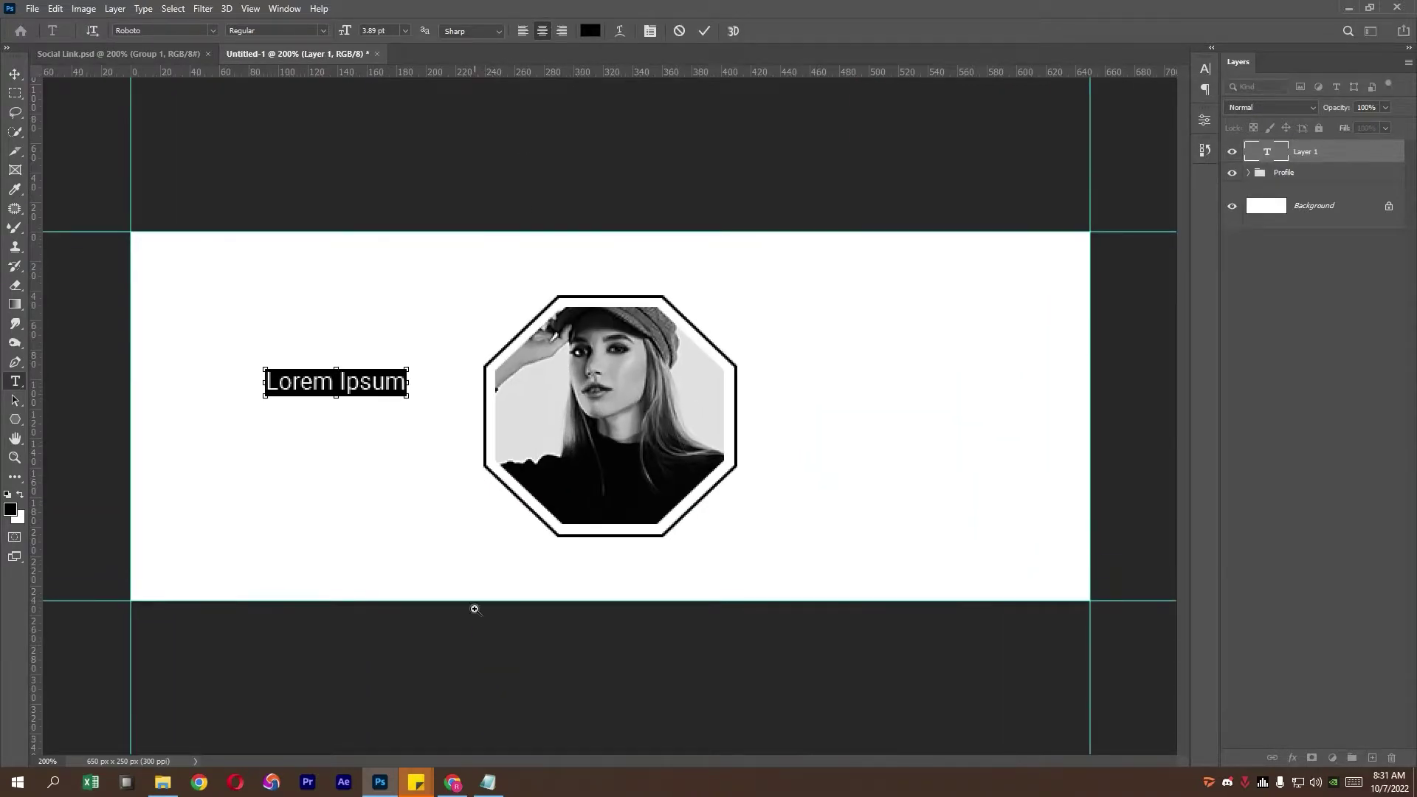
click(488, 782)
drag(731, 231, 446, 240)
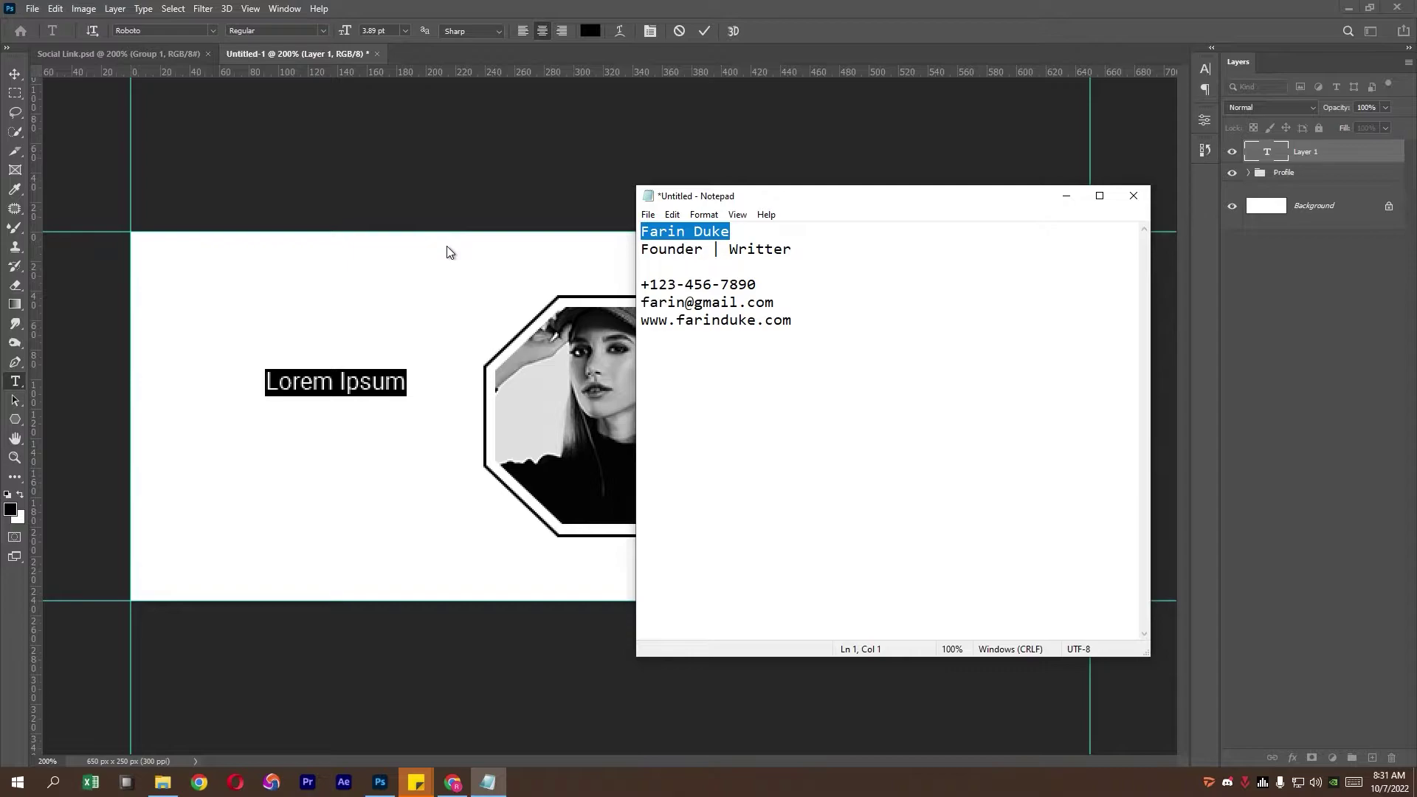
click(542, 111)
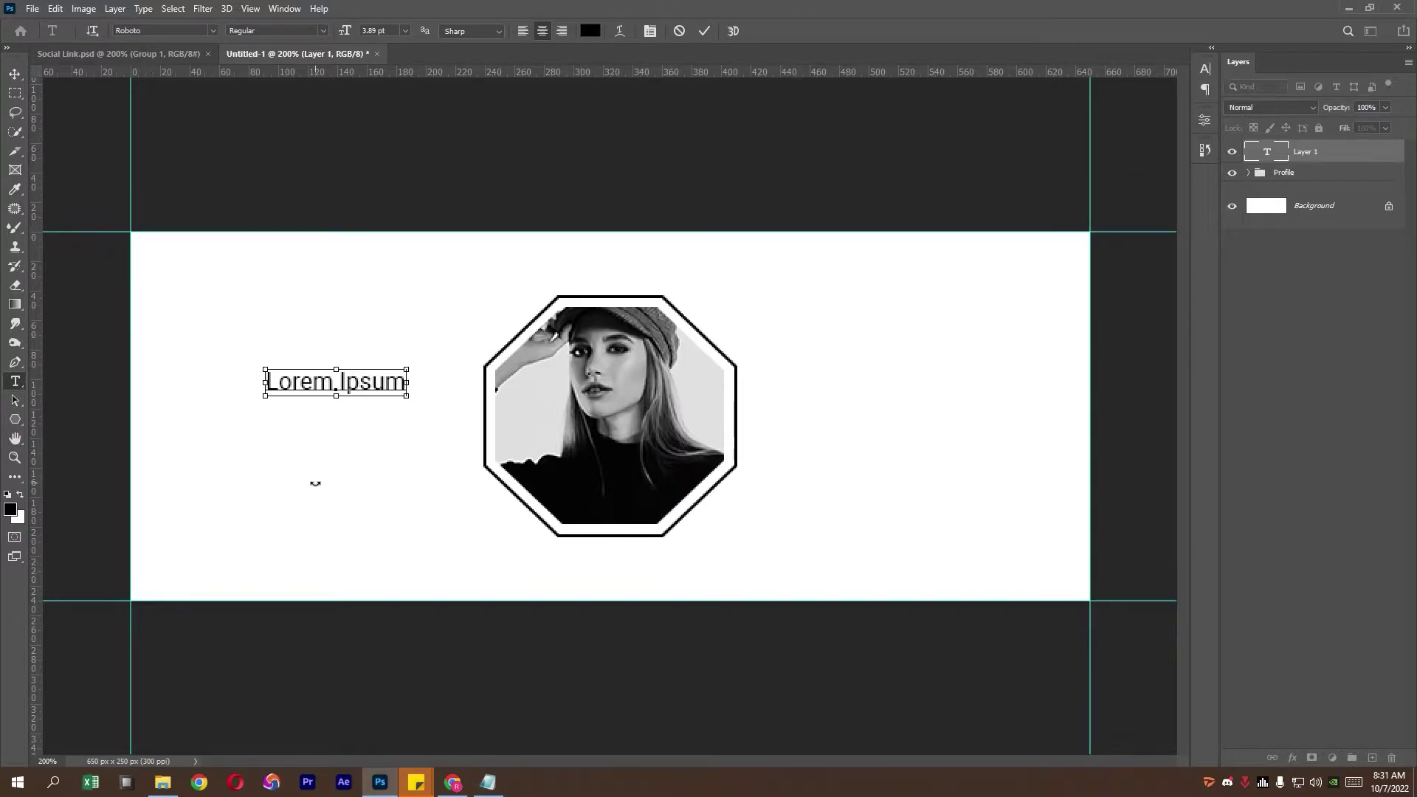
click(488, 783)
key(ctrl+c)
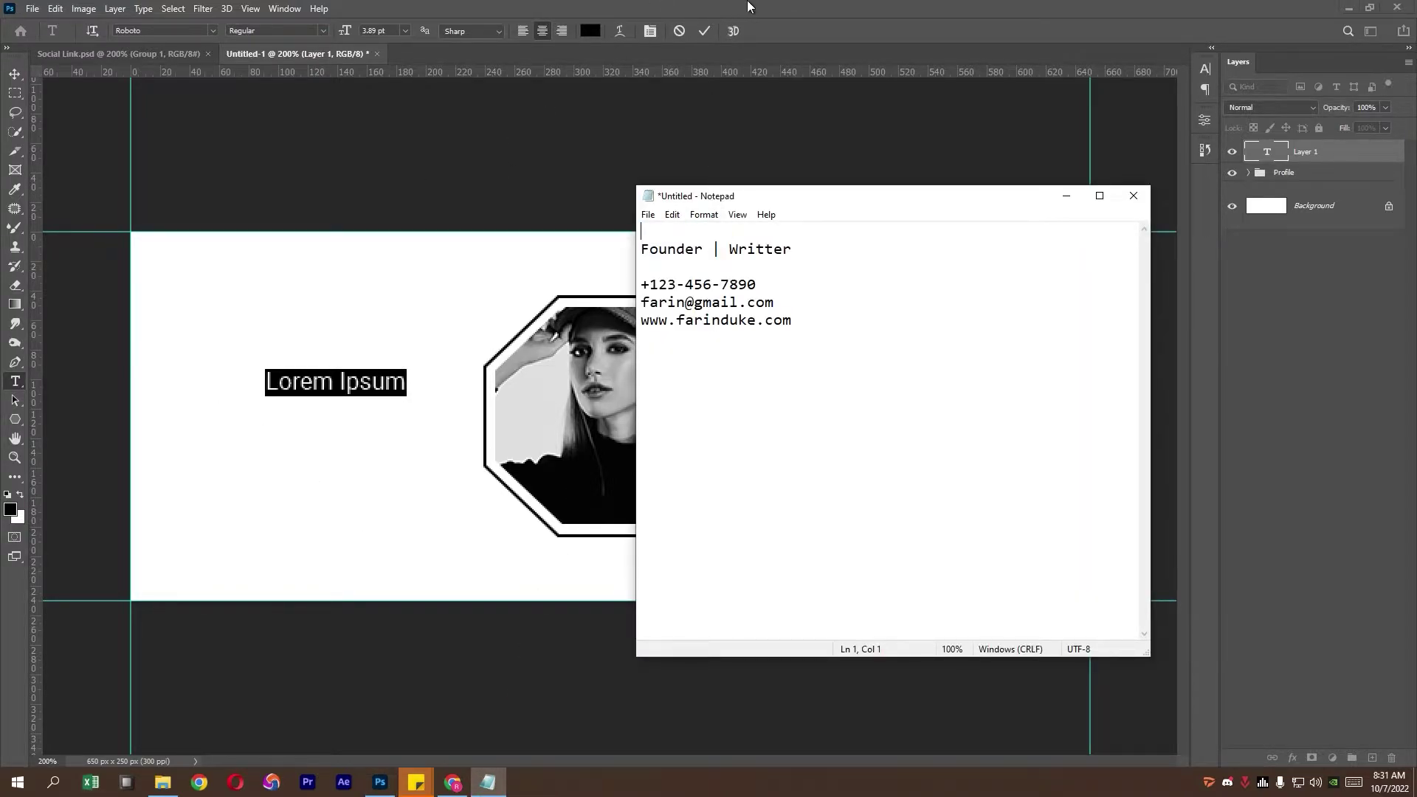
key(alt+Tab)
key(ctrl+v)
click(14, 74)
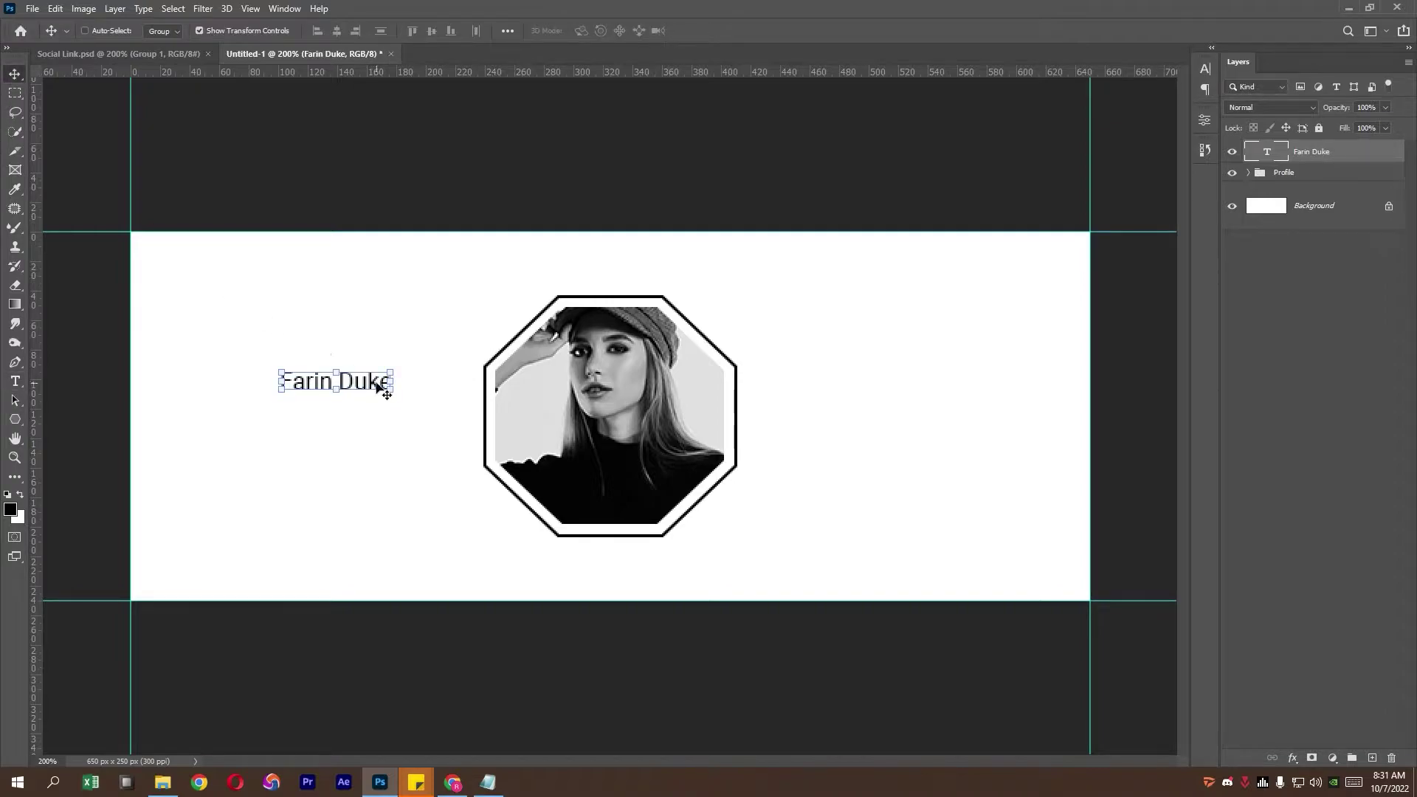
Set the name text to 8 pt Bold and move it slightly lower beside the photo.
click(1205, 69)
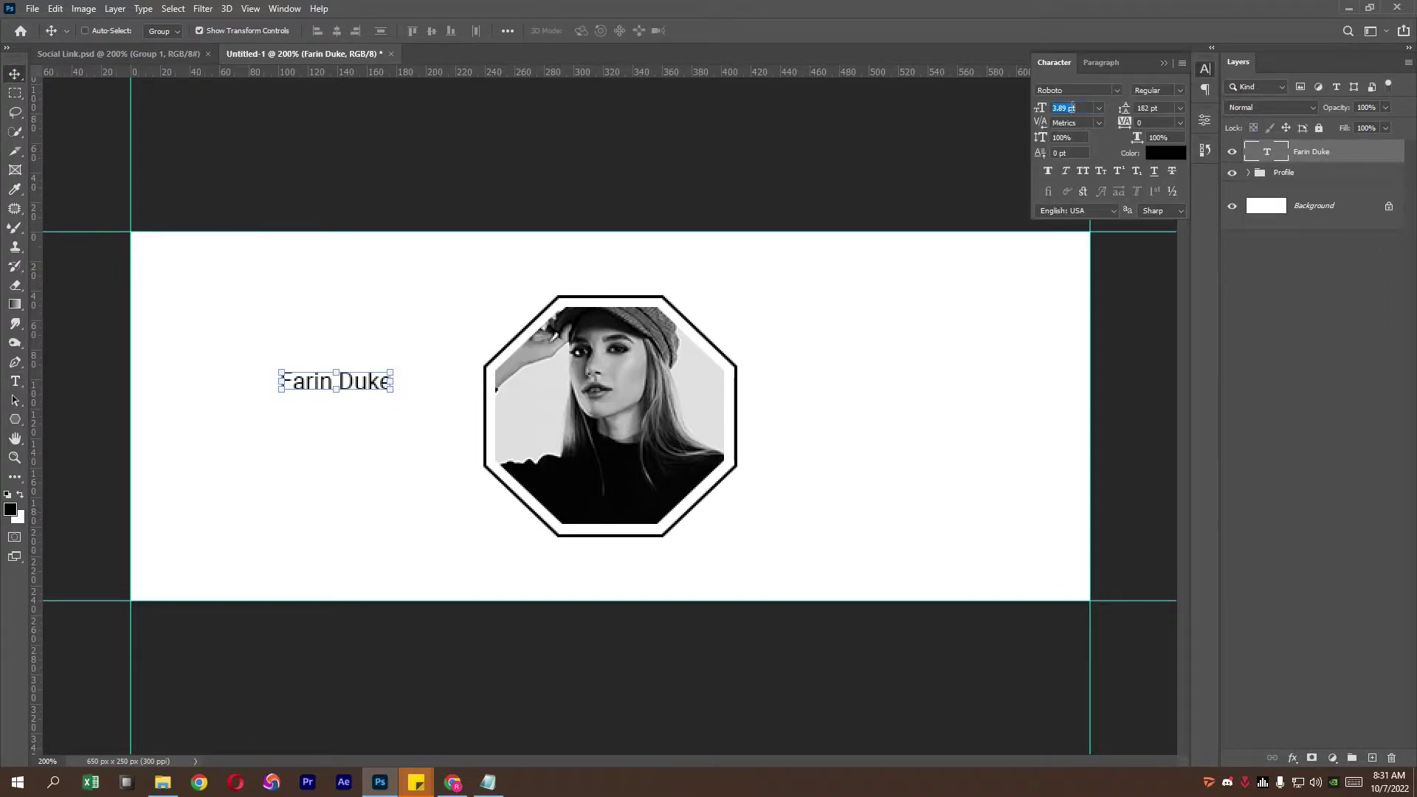
click(1066, 108)
scroll(1067, 107, up, 4)
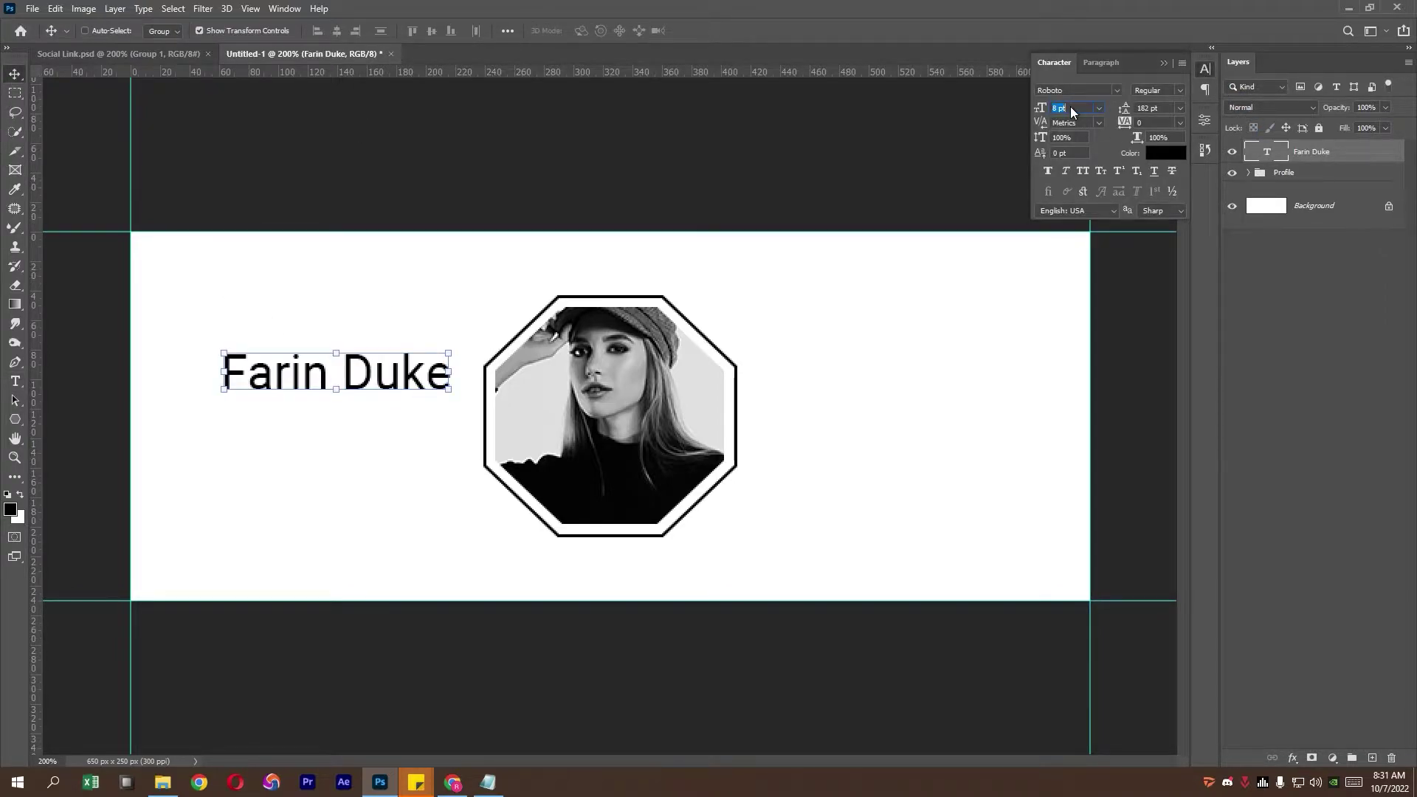
click(1186, 89)
click(1184, 206)
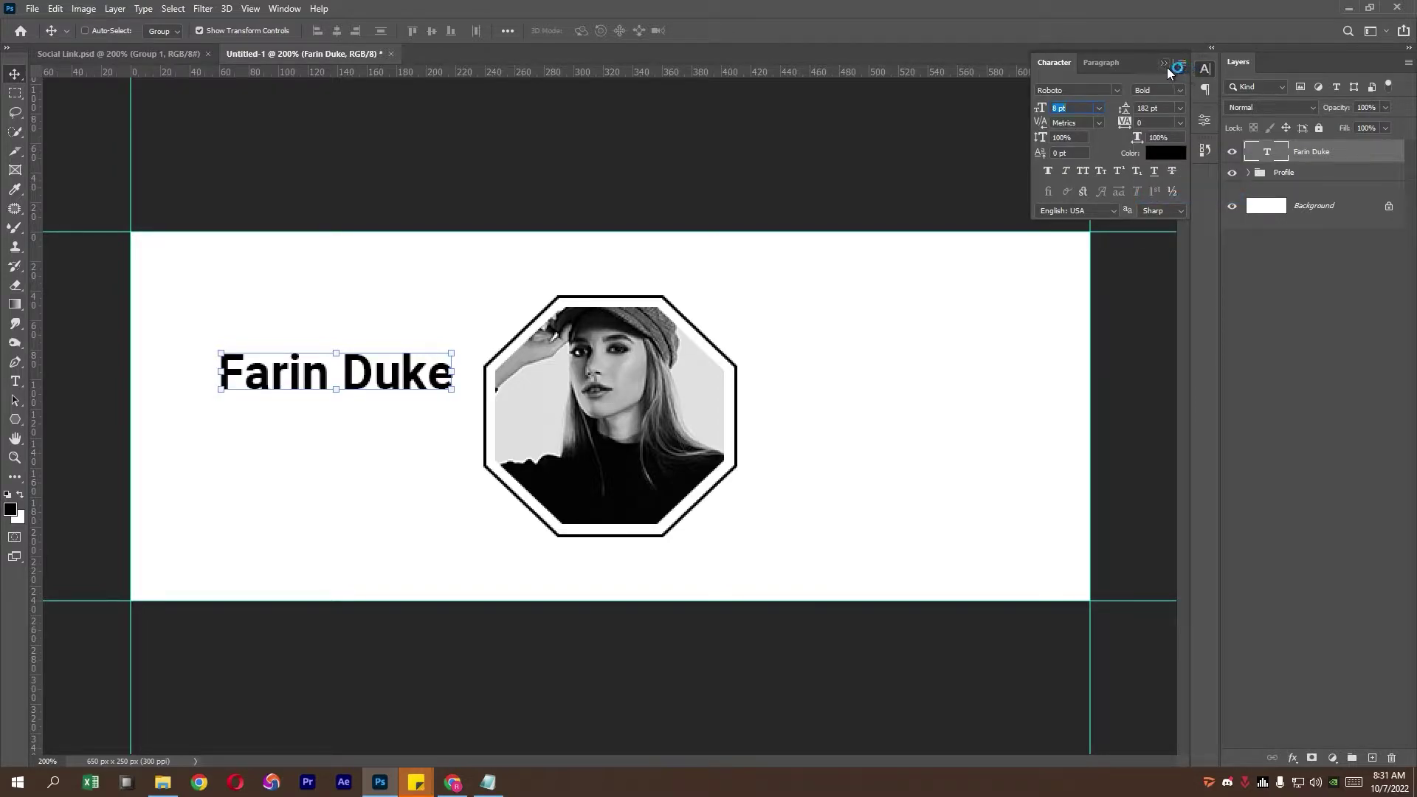
click(1165, 65)
mouse_move(455, 369)
mouse_down()
mouse_move(439, 406)
mouse_move(452, 411)
mouse_up()
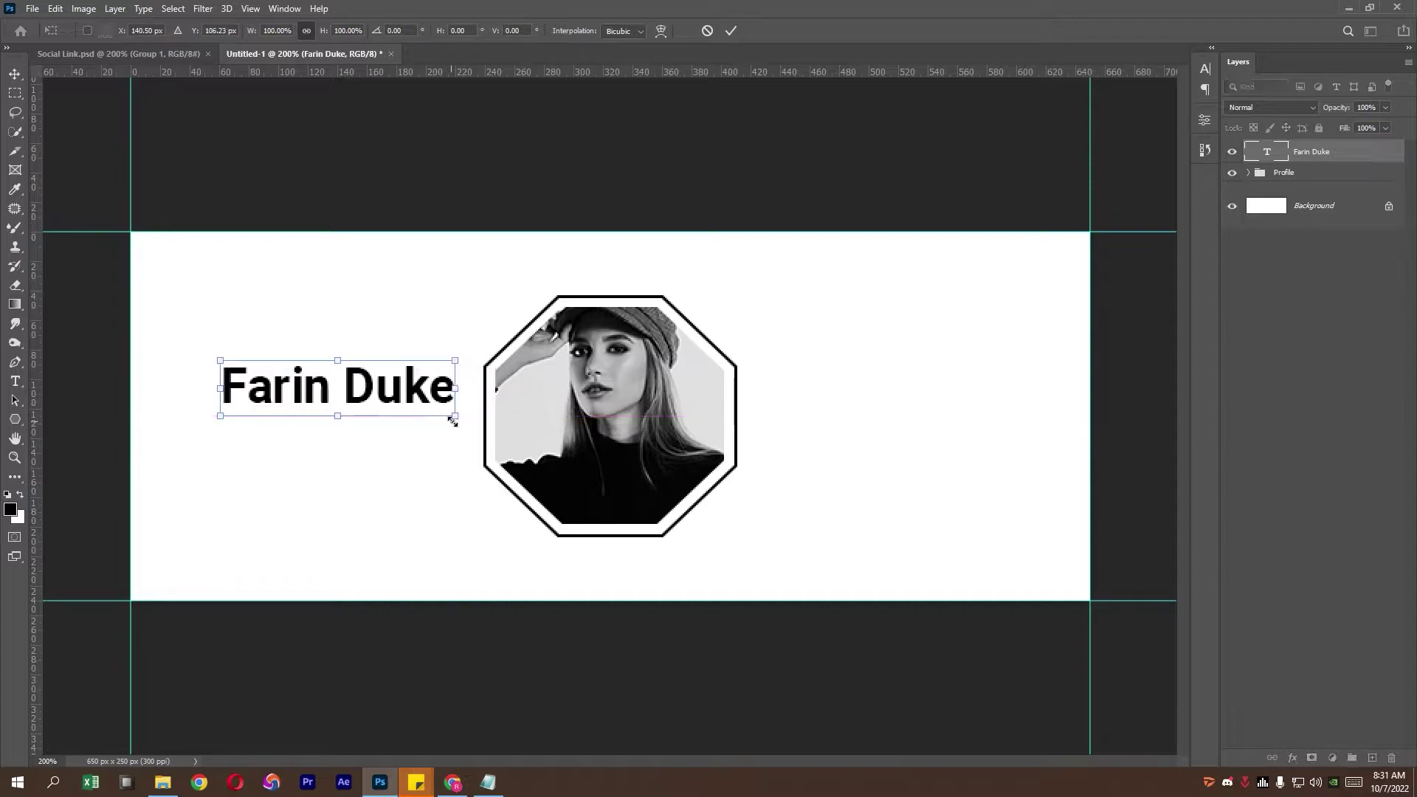
key(Return)
Add a second text line reading 'Founder | Writter' copied from the contact notes.
click(16, 381)
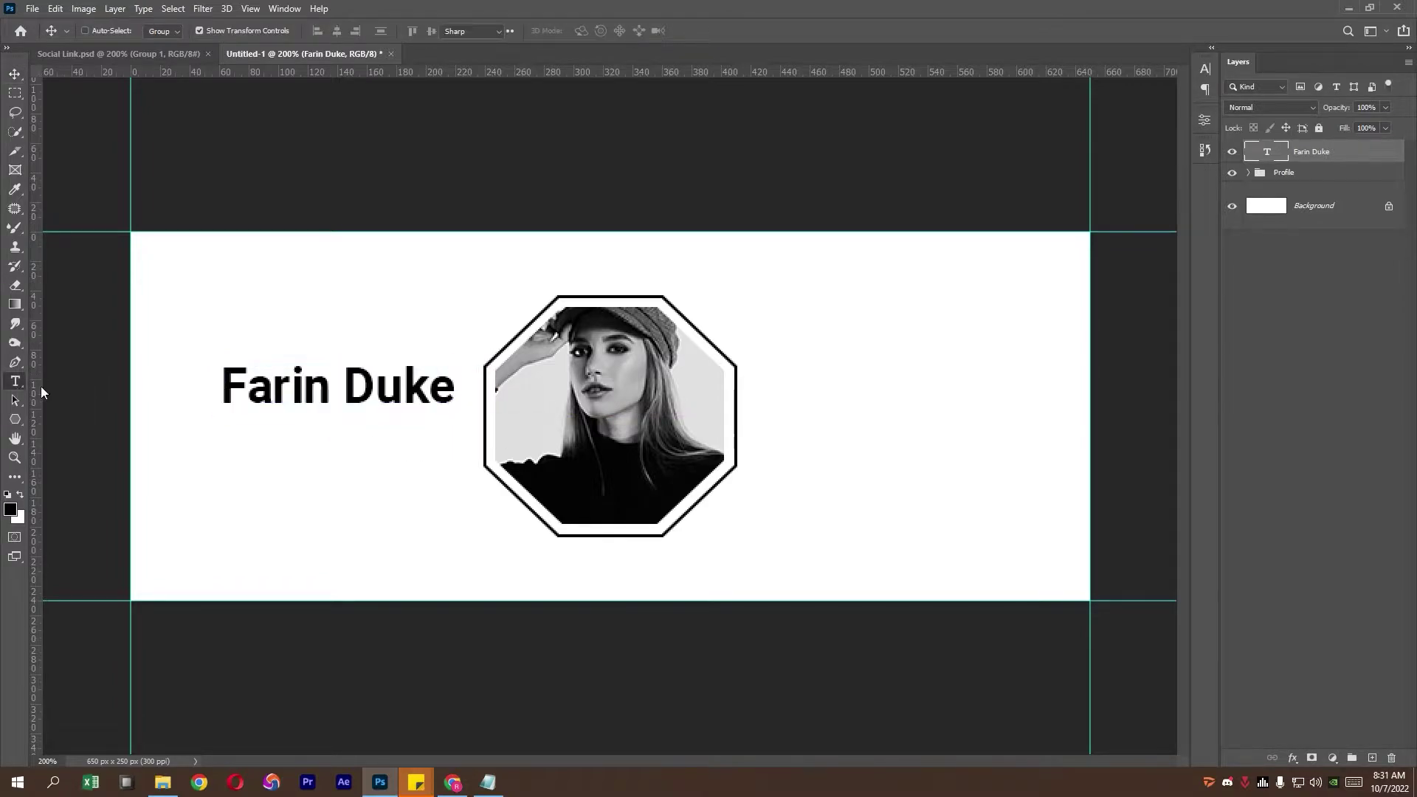
click(232, 427)
click(488, 782)
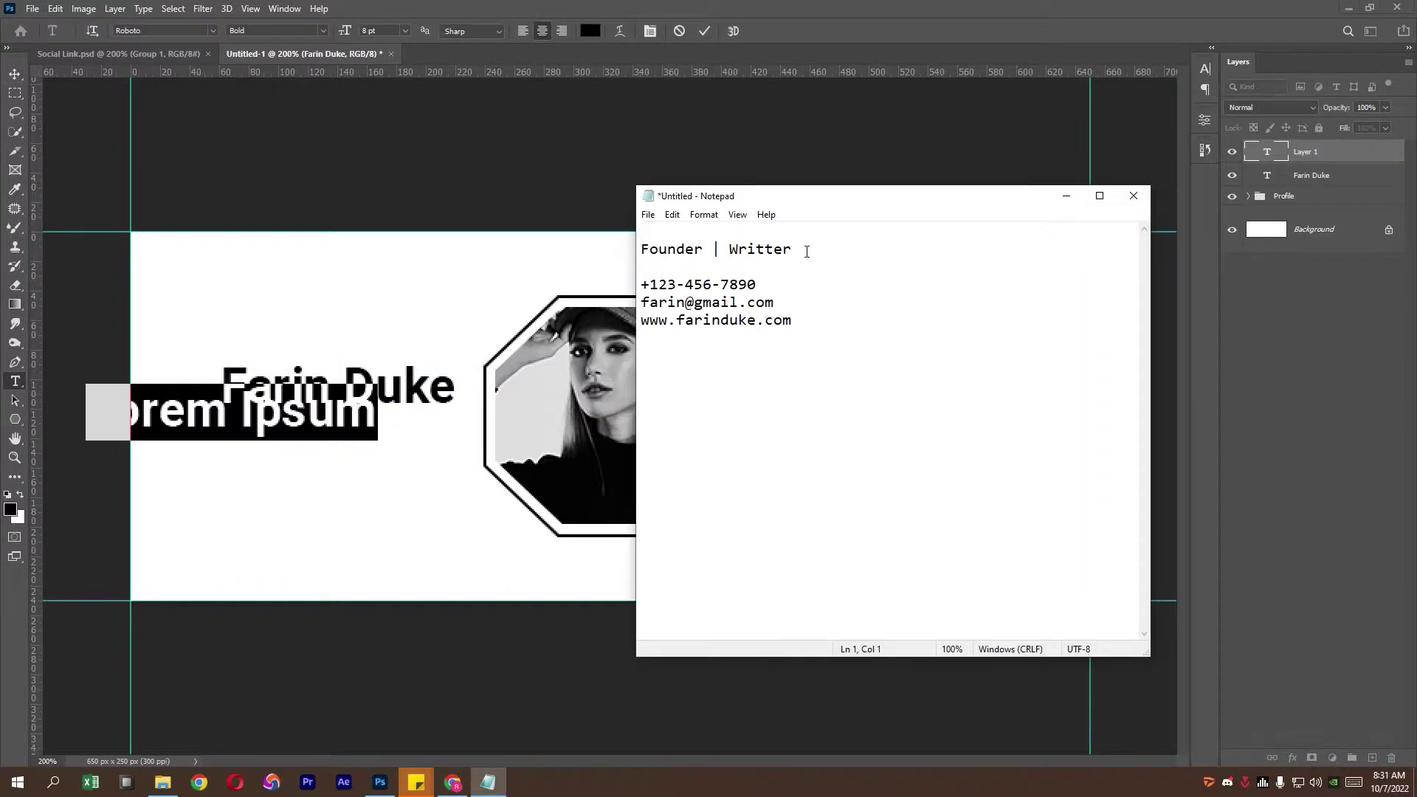
drag(807, 252, 569, 253)
key(ctrl+c)
key(alt+Tab)
key(ctrl+v)
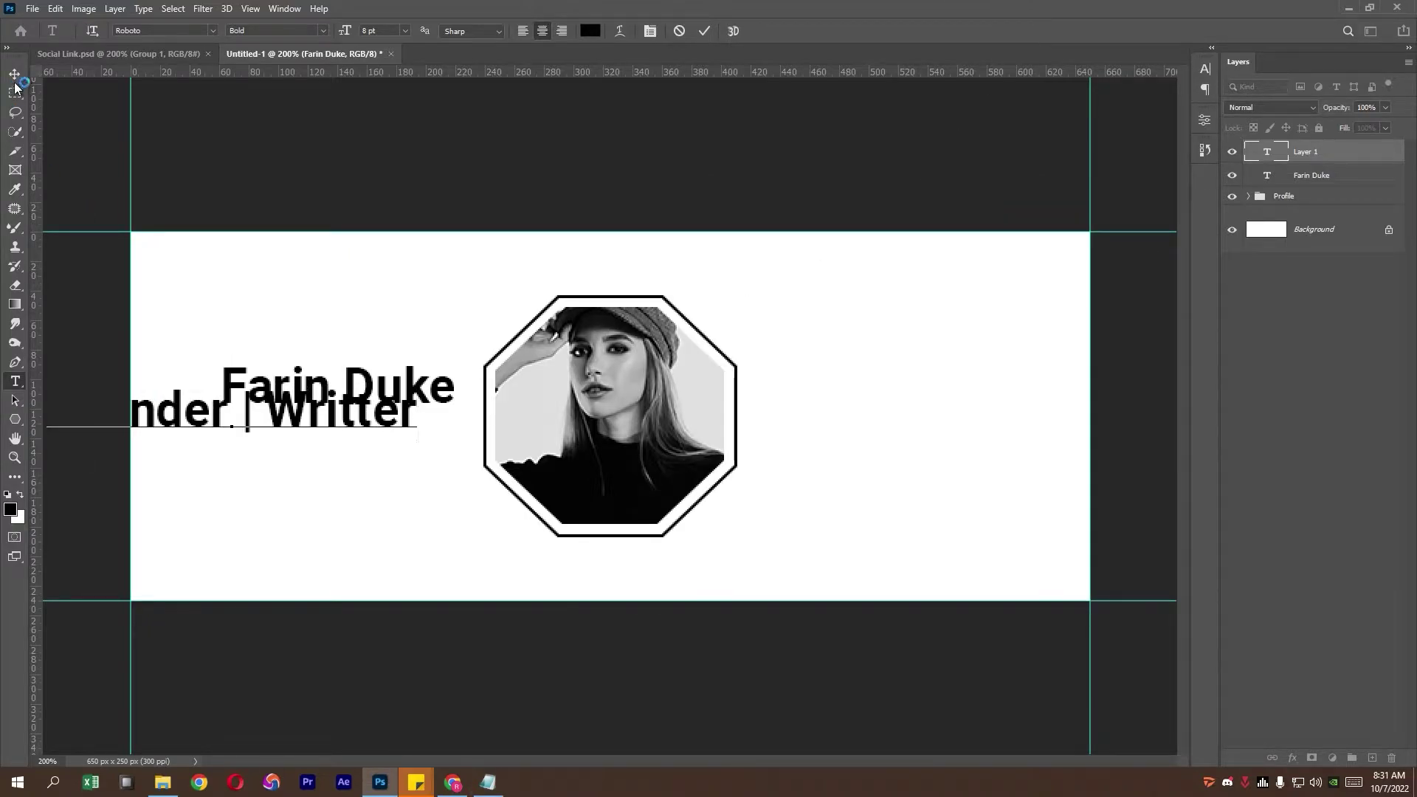
click(15, 74)
Format the job title as 4 pt Roboto Regular.
click(1205, 69)
click(1079, 109)
text(5)
key(Return)
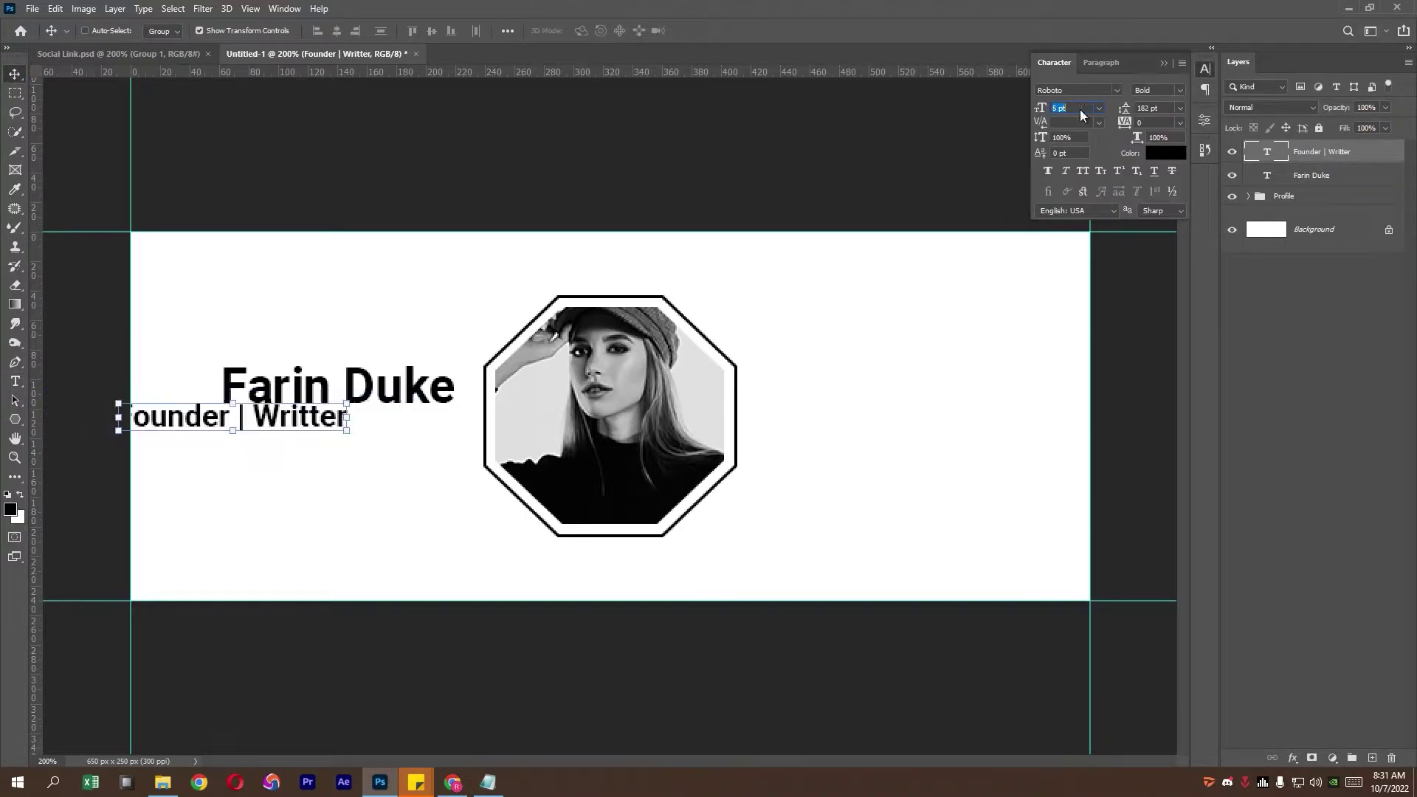
text(4)
key(Return)
click(1211, 48)
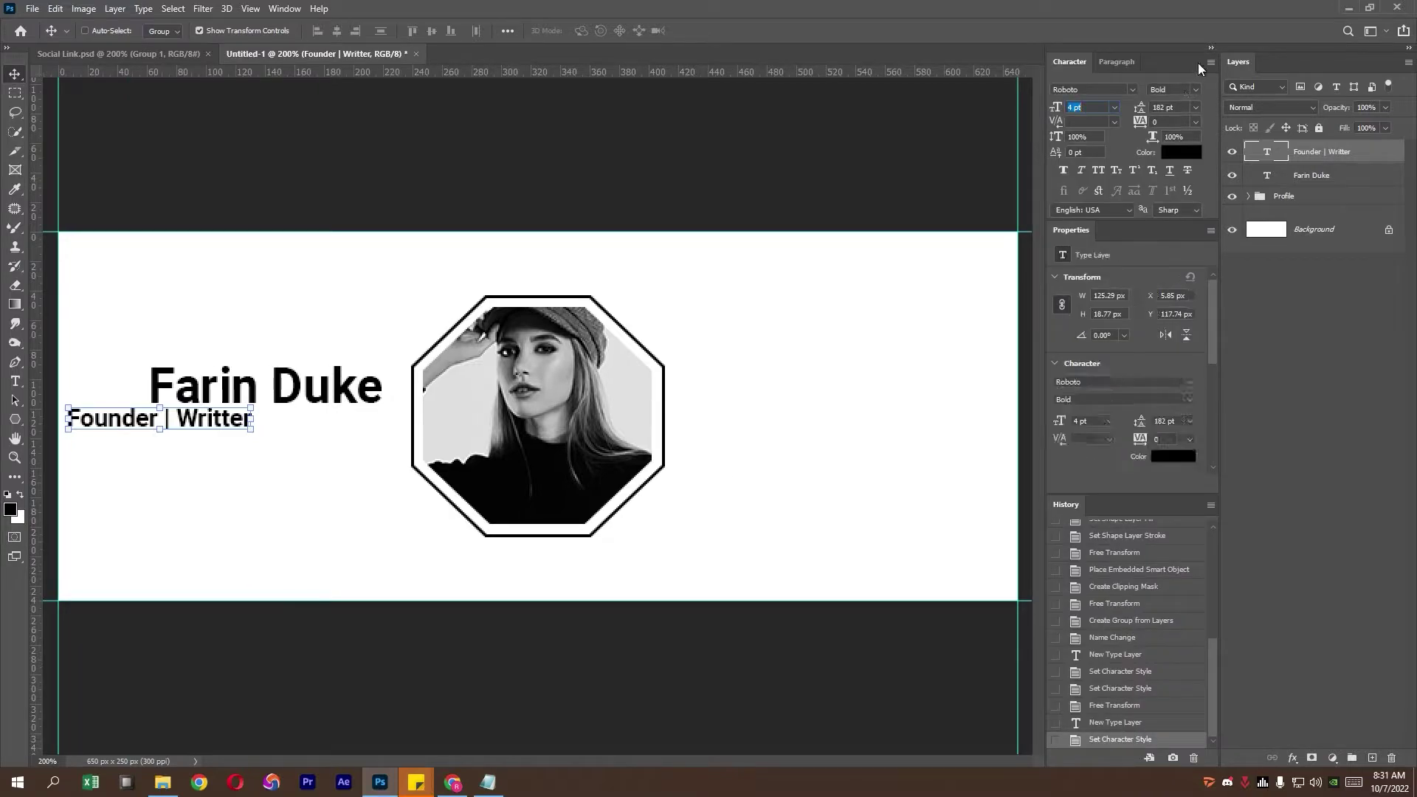
click(1211, 47)
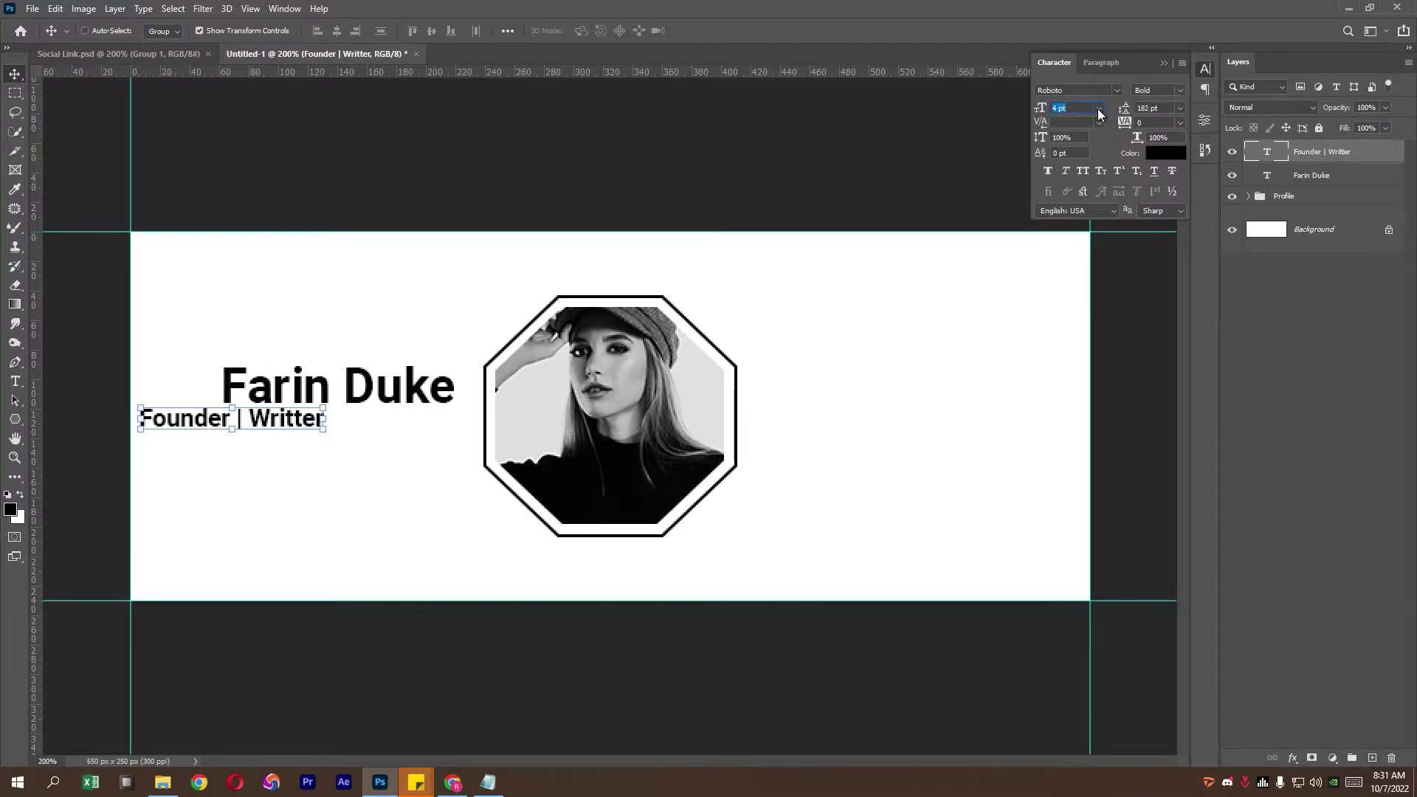
click(1181, 90)
click(1162, 152)
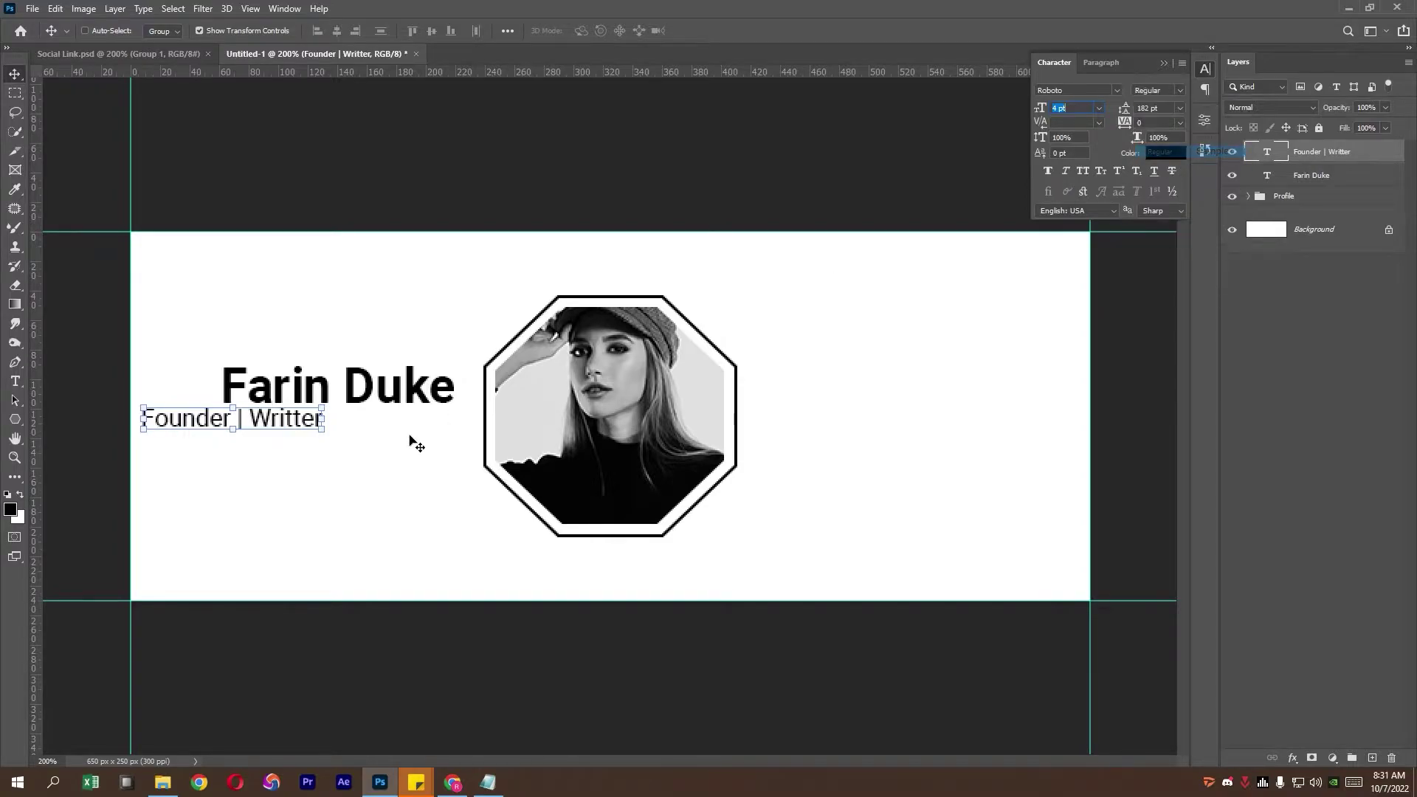
Move the job title under the name and align both text lines beside the photo.
drag(317, 422, 435, 431)
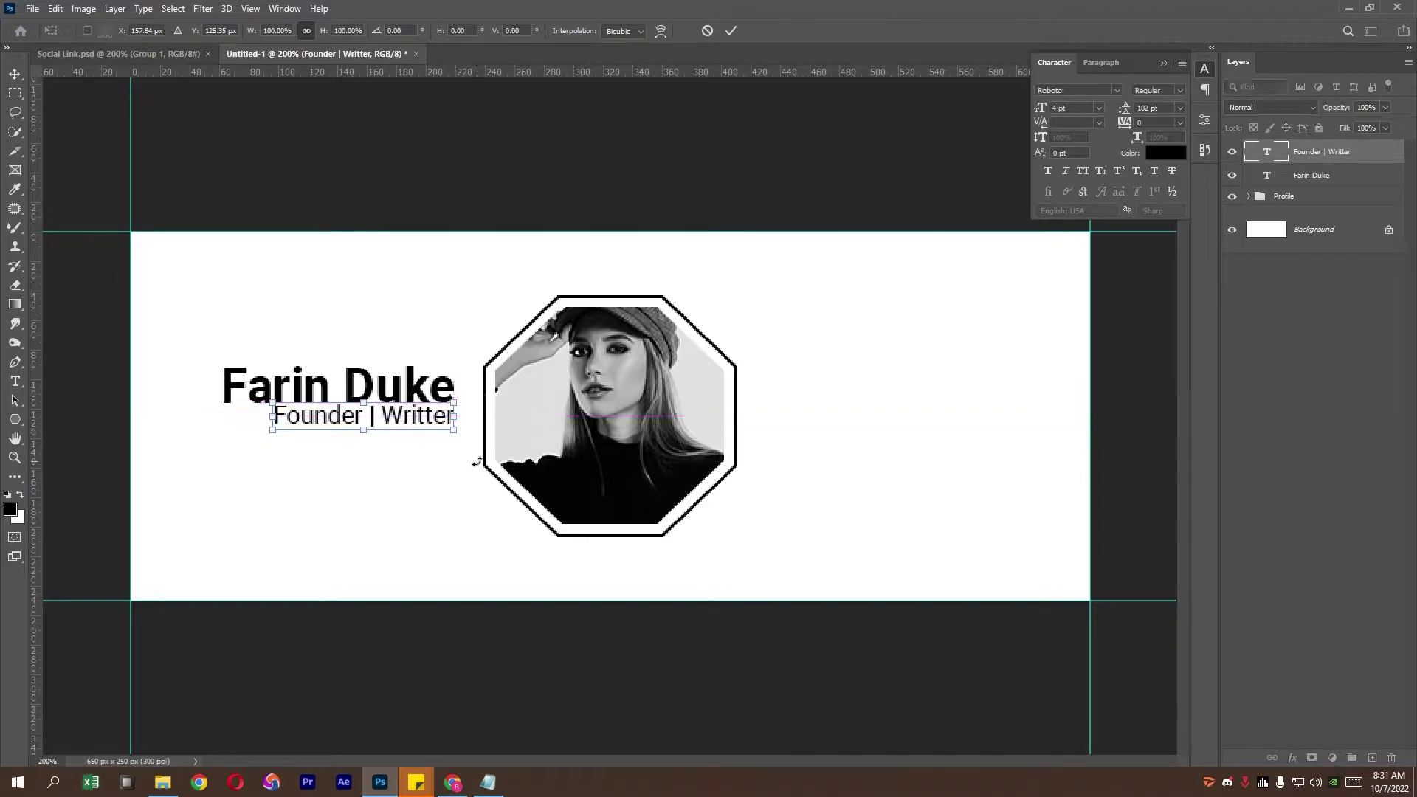
key(Return)
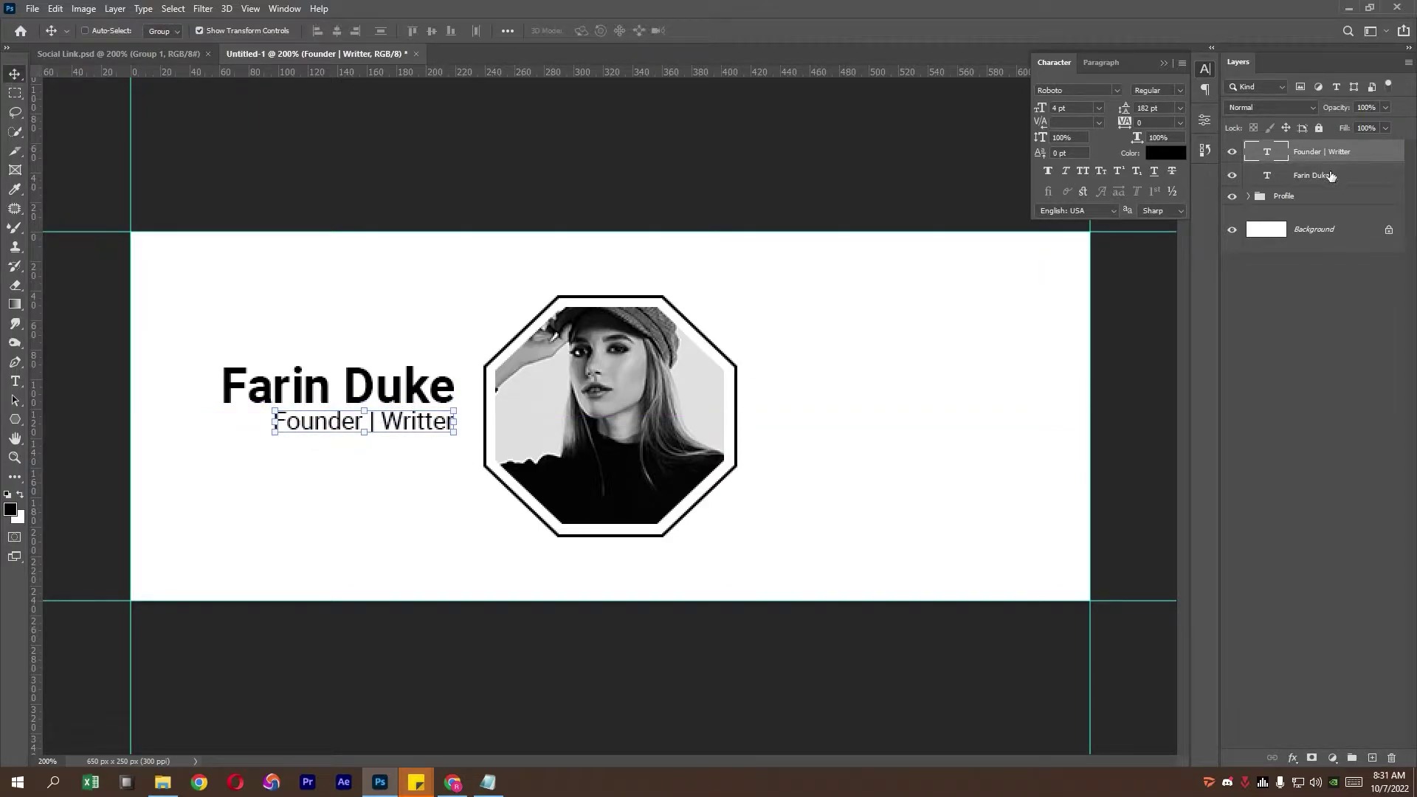
shift+click(1321, 175)
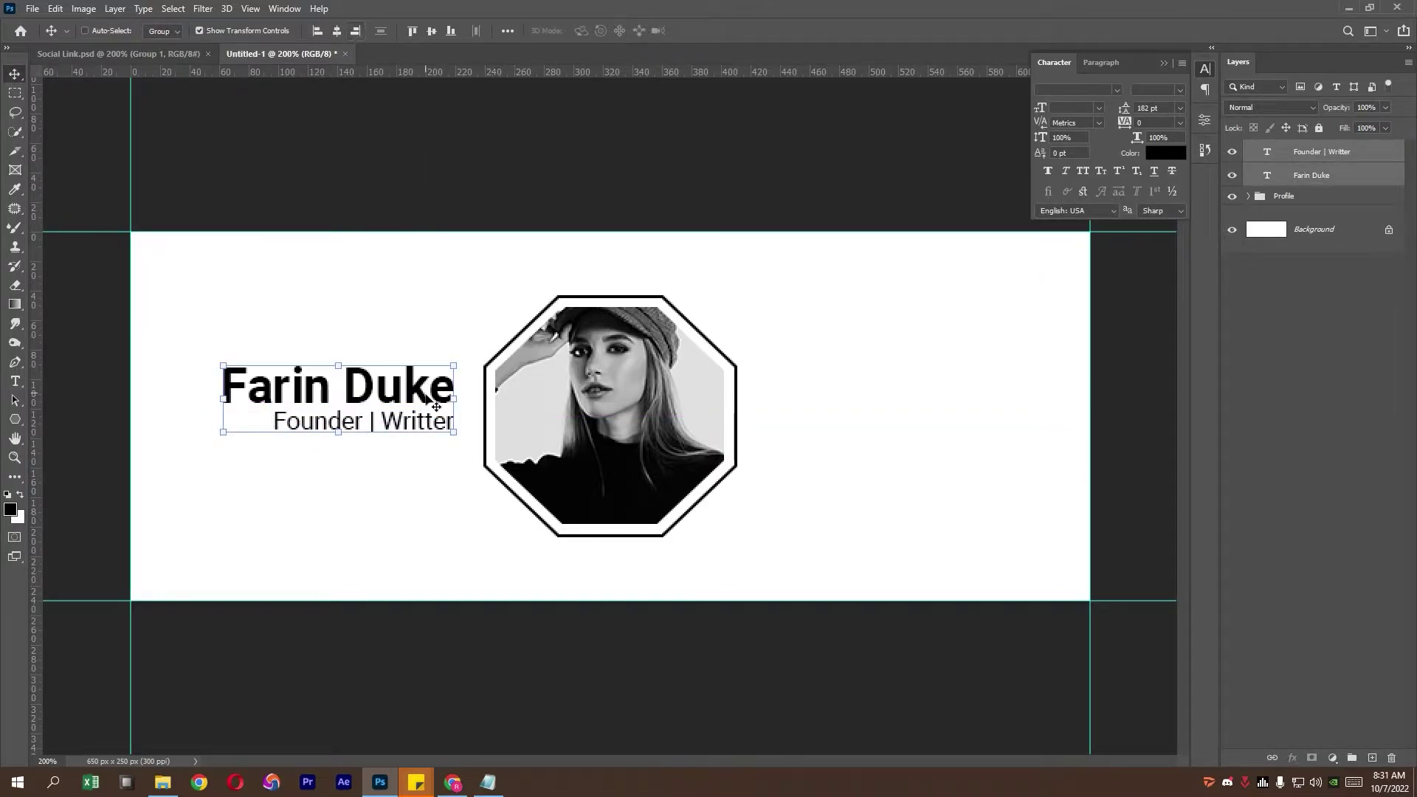
key(ctrl+t)
drag(433, 397, 434, 393)
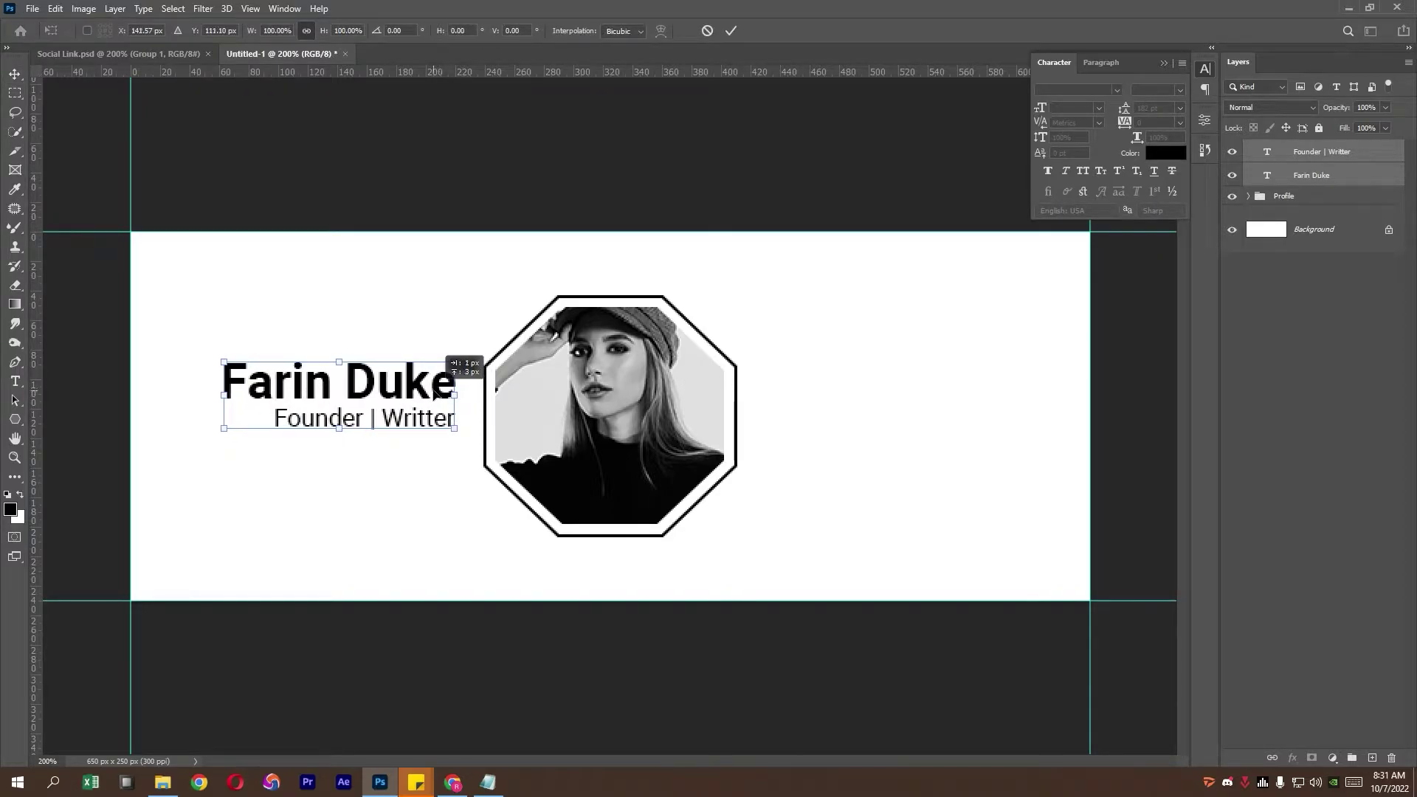
text(141)
key(Return)
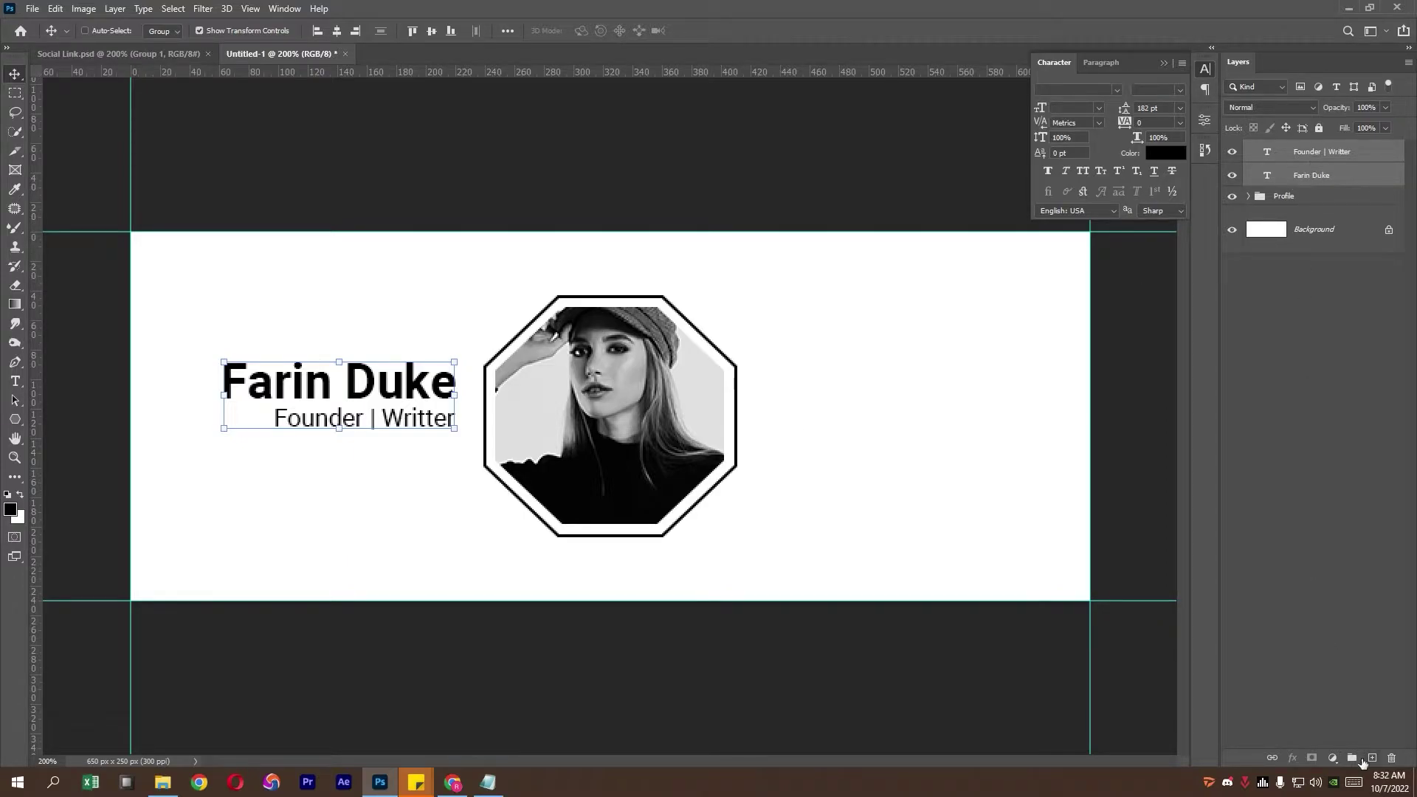
Bring the contact icon group from the Social Link icons document onto the card beside the photo.
click(1370, 758)
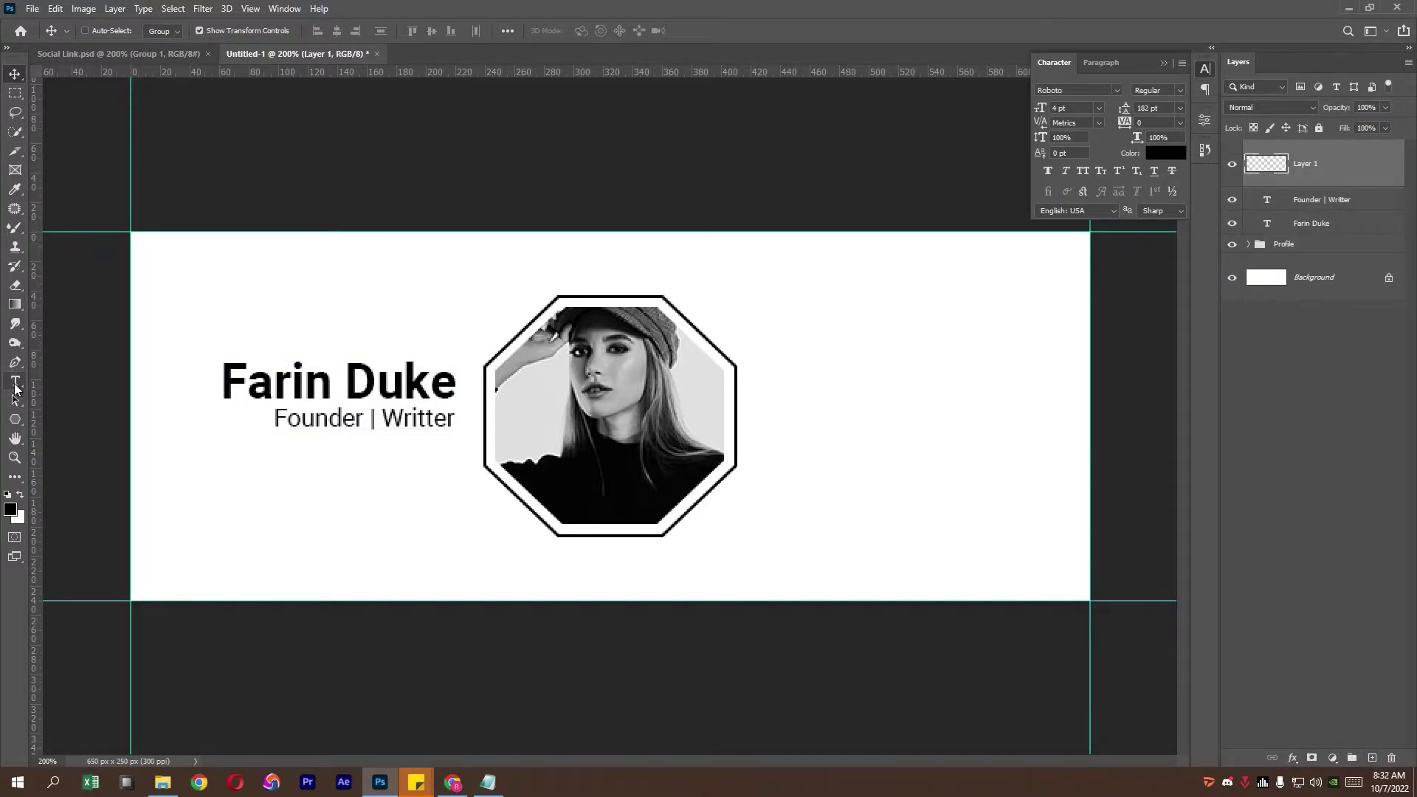
click(118, 54)
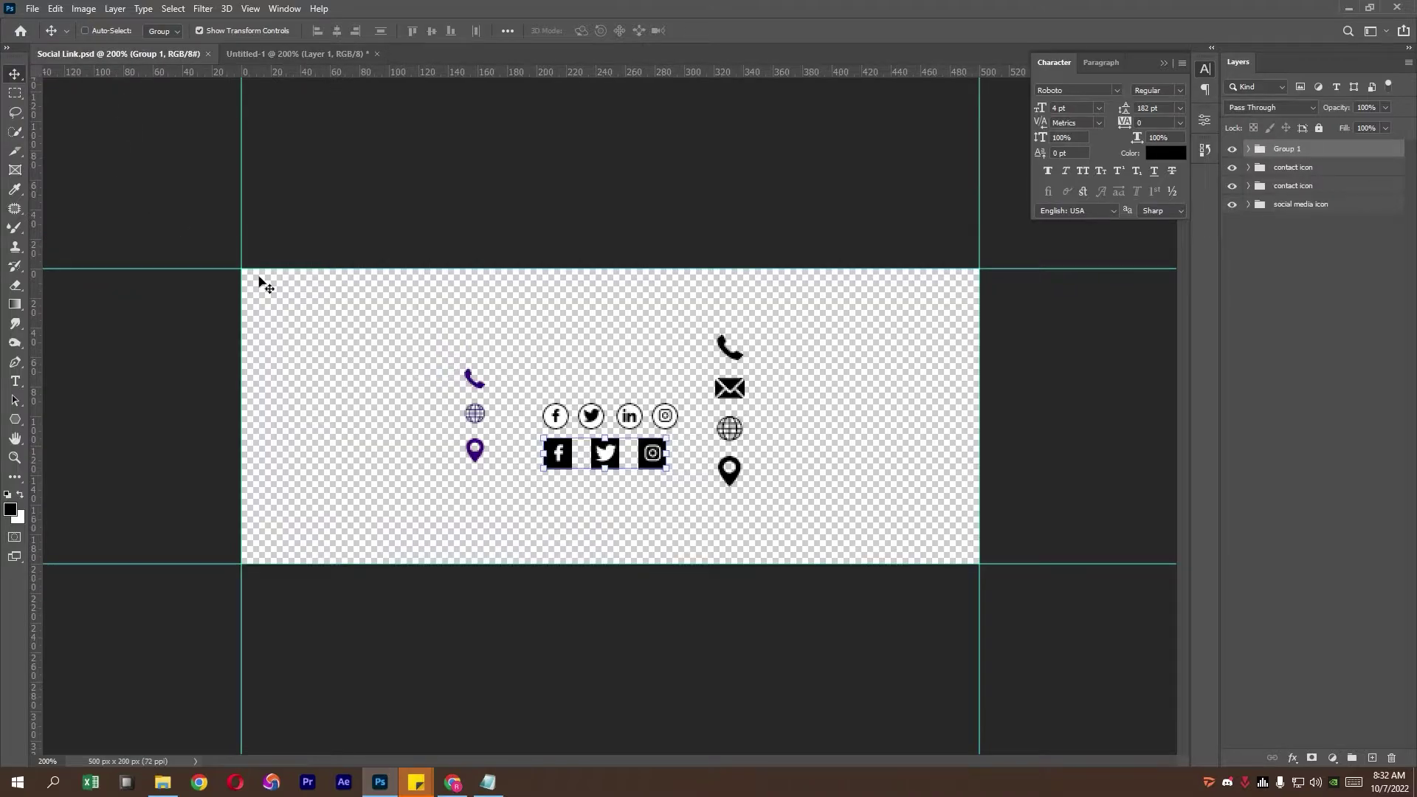
click(1299, 167)
click(1299, 186)
mouse_move(738, 391)
mouse_down()
mouse_move(771, 421)
mouse_move(784, 412)
mouse_move(776, 444)
mouse_up()
key(Return)
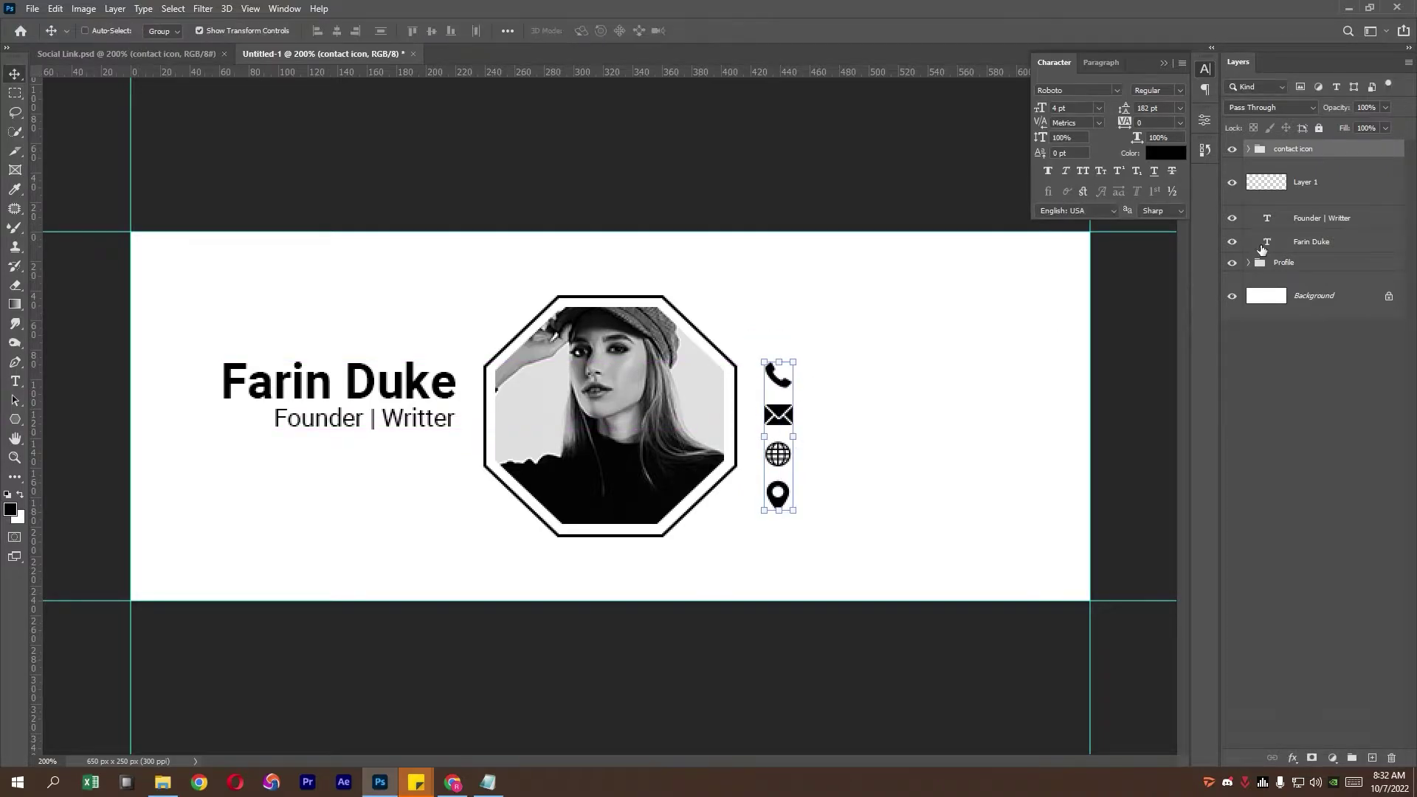
Delete the location-pin icon, leaving the phone, e-mail and globe icons.
click(1248, 151)
click(1329, 326)
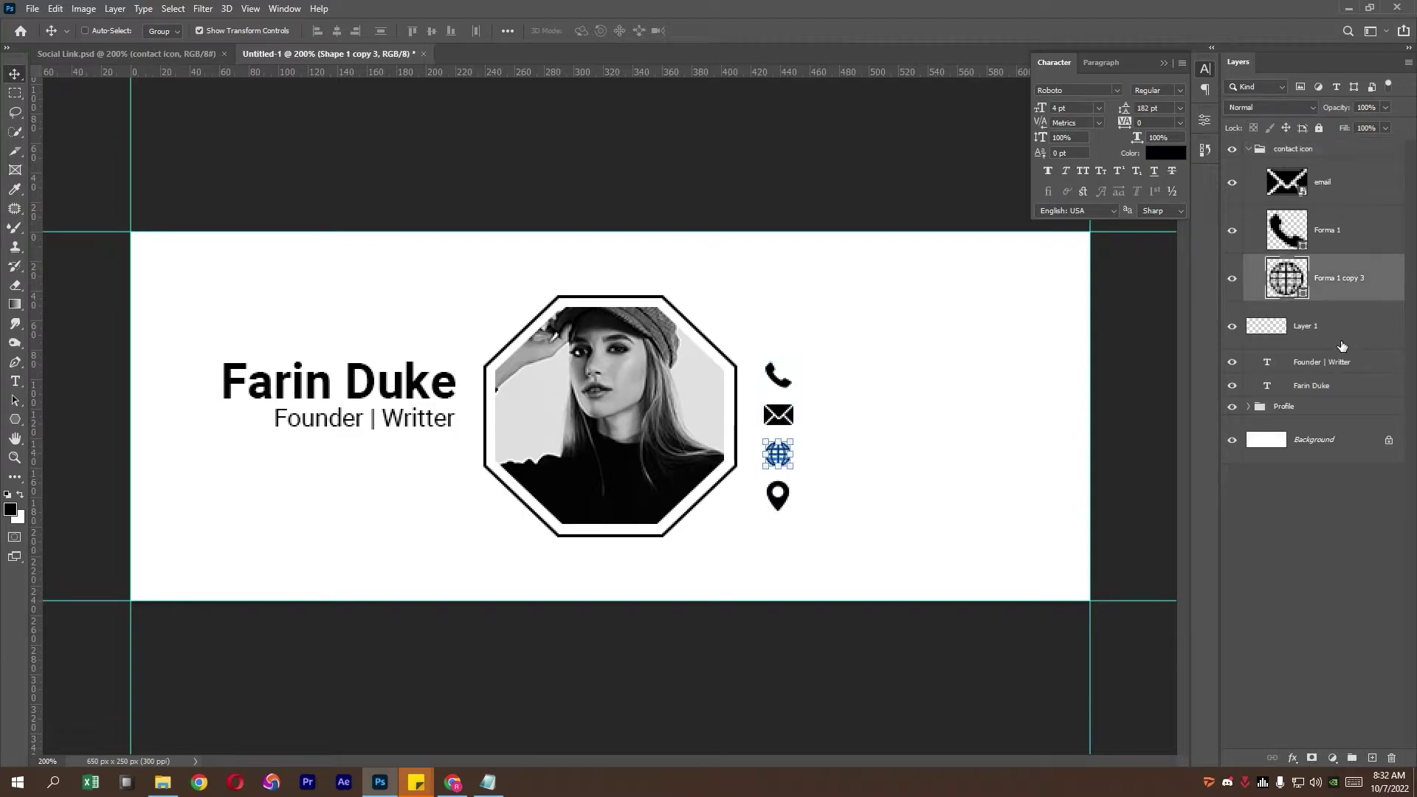
key(Delete)
click(1329, 229)
Add the phone number from the notes beside the phone icon, trim its trailing digit and align it.
click(15, 380)
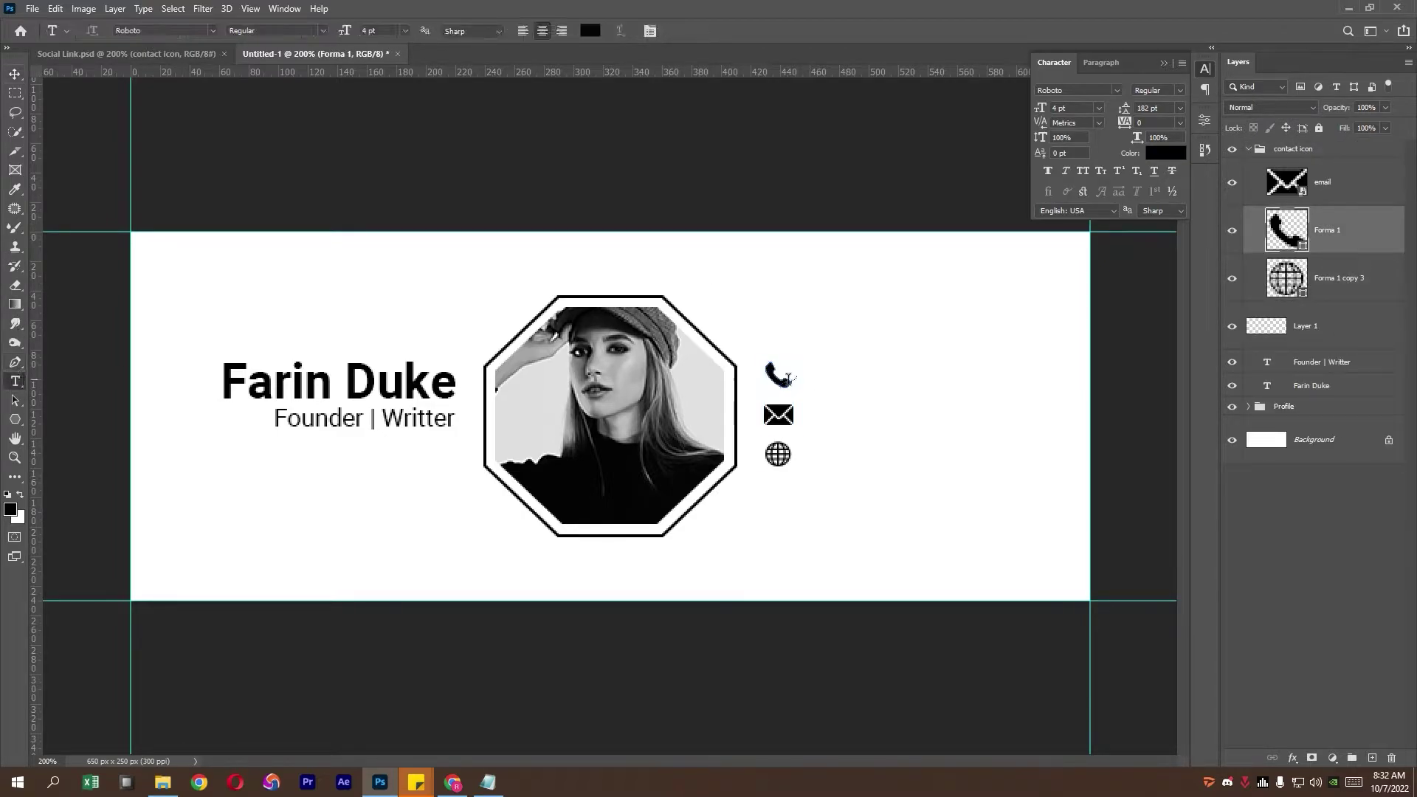
click(822, 370)
click(488, 782)
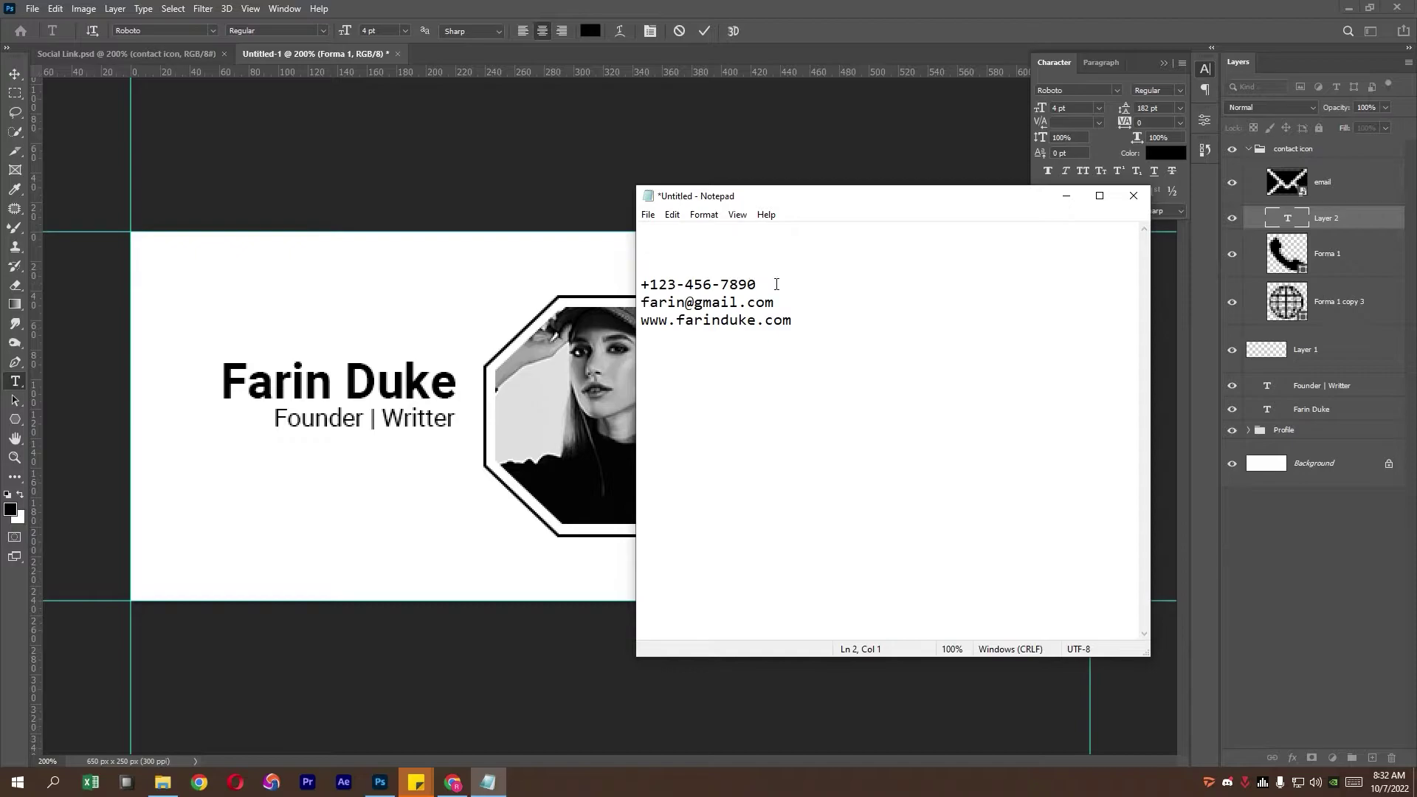
drag(776, 284, 534, 290)
key(ctrl+c)
key(alt+Tab)
key(ctrl+v)
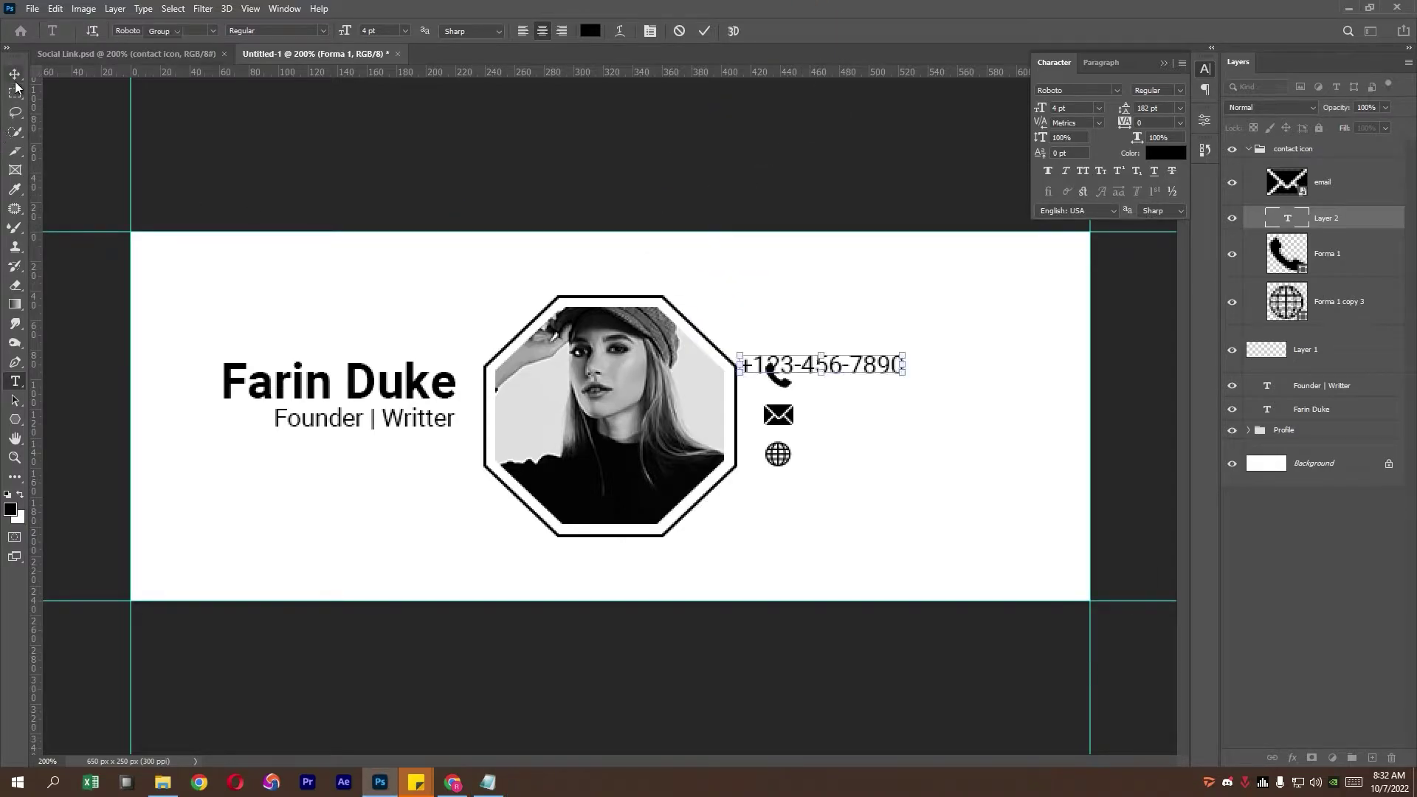
click(15, 78)
drag(849, 374, 965, 375)
double_click(1288, 218)
key(BackSpace)
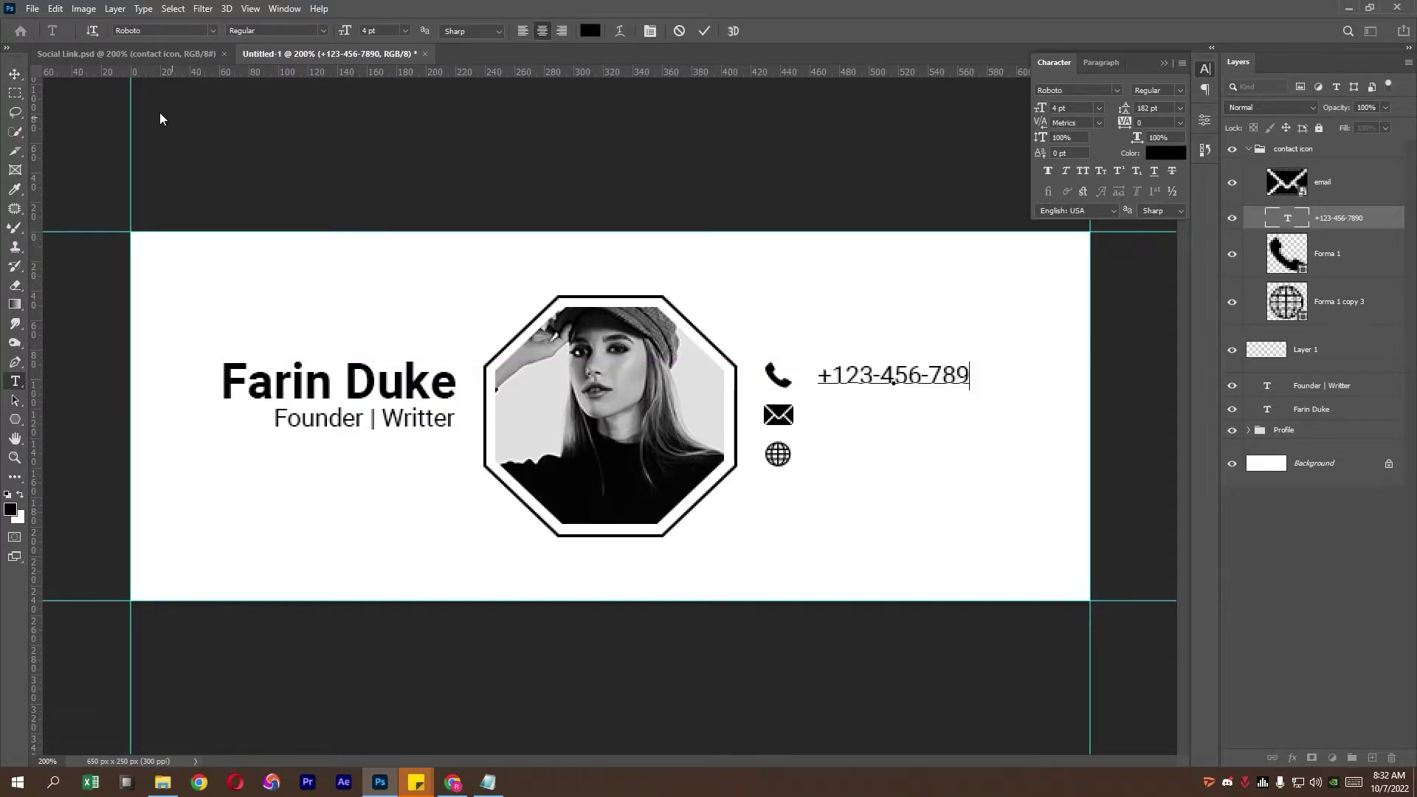
click(16, 77)
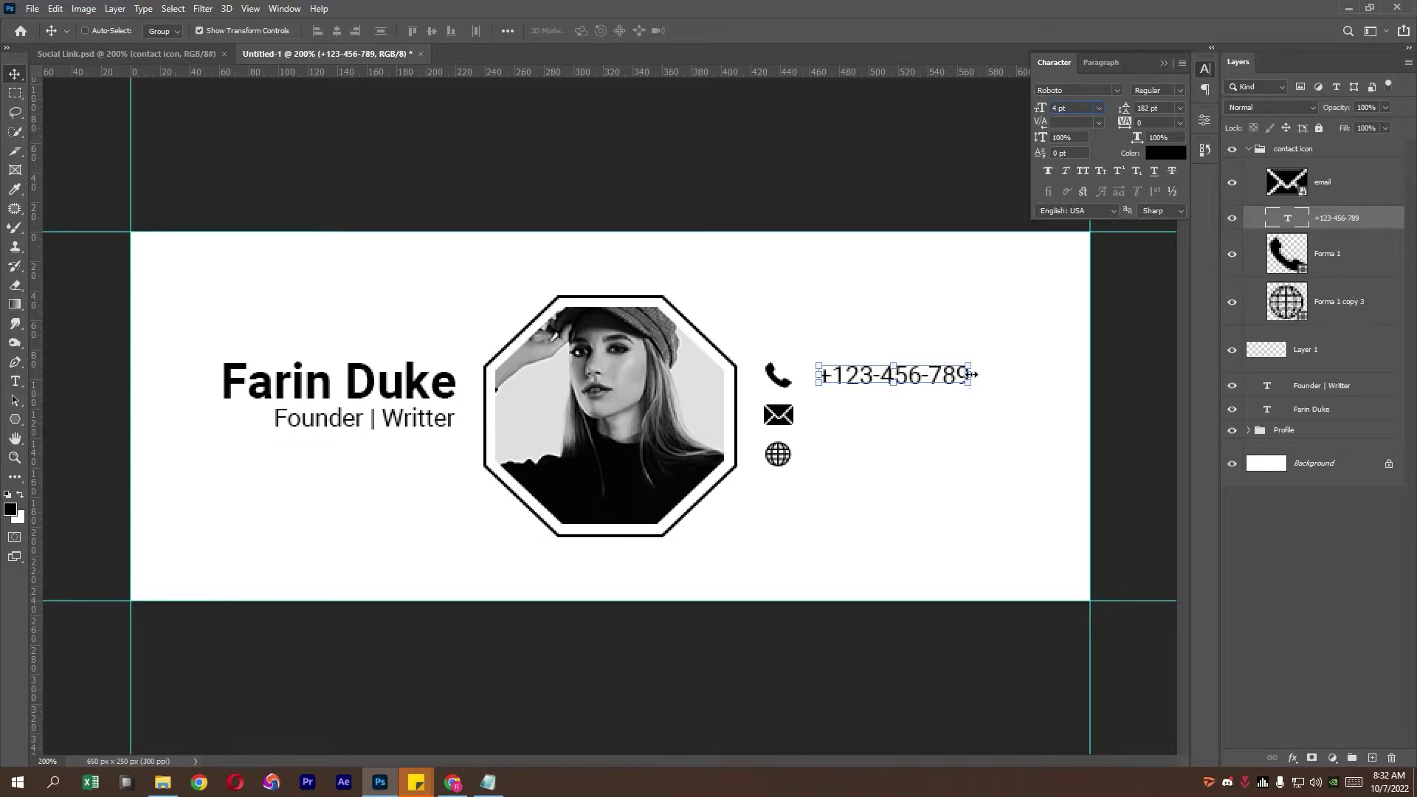
drag(946, 377, 939, 376)
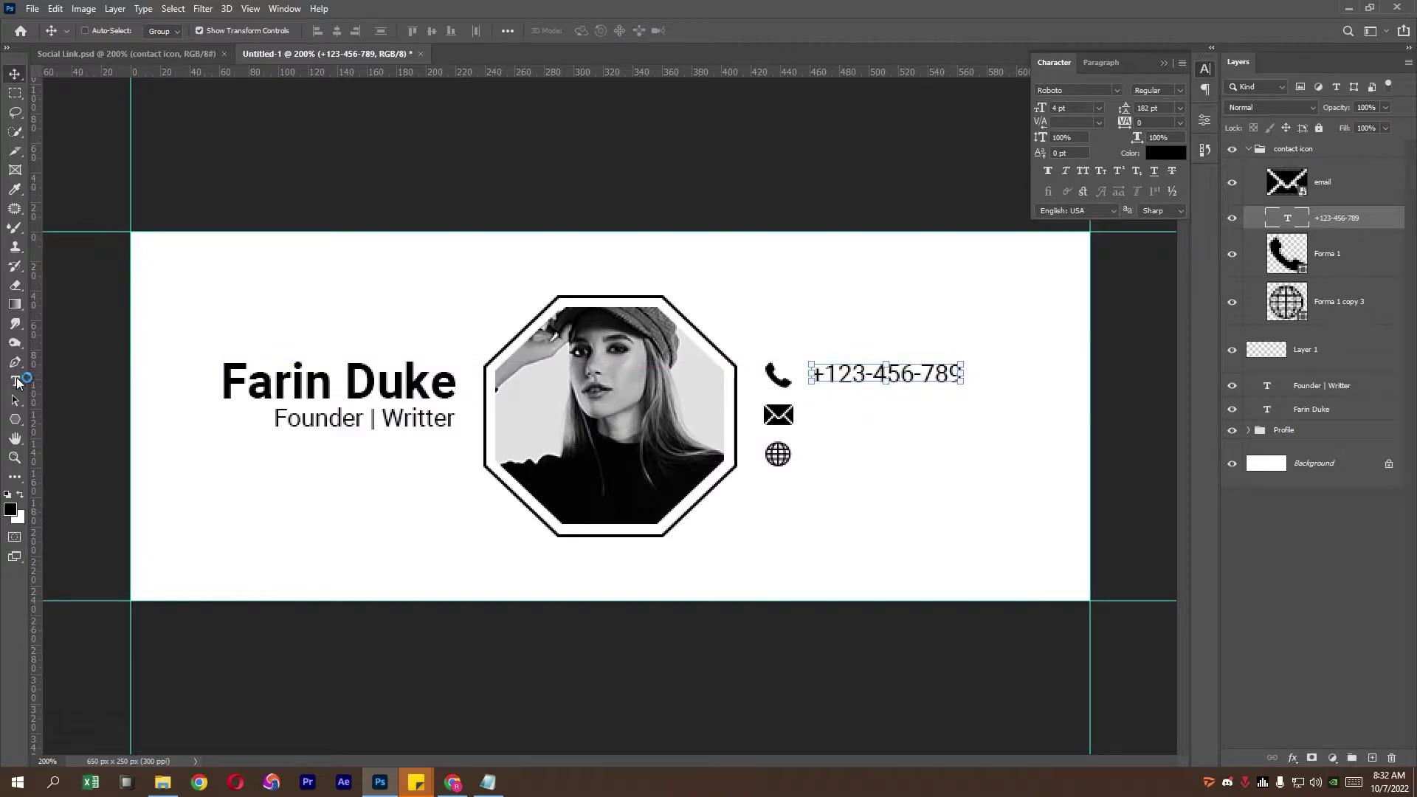
Add the e-mail address from the notes as a text line right of the envelope icon.
click(16, 381)
click(811, 421)
click(488, 782)
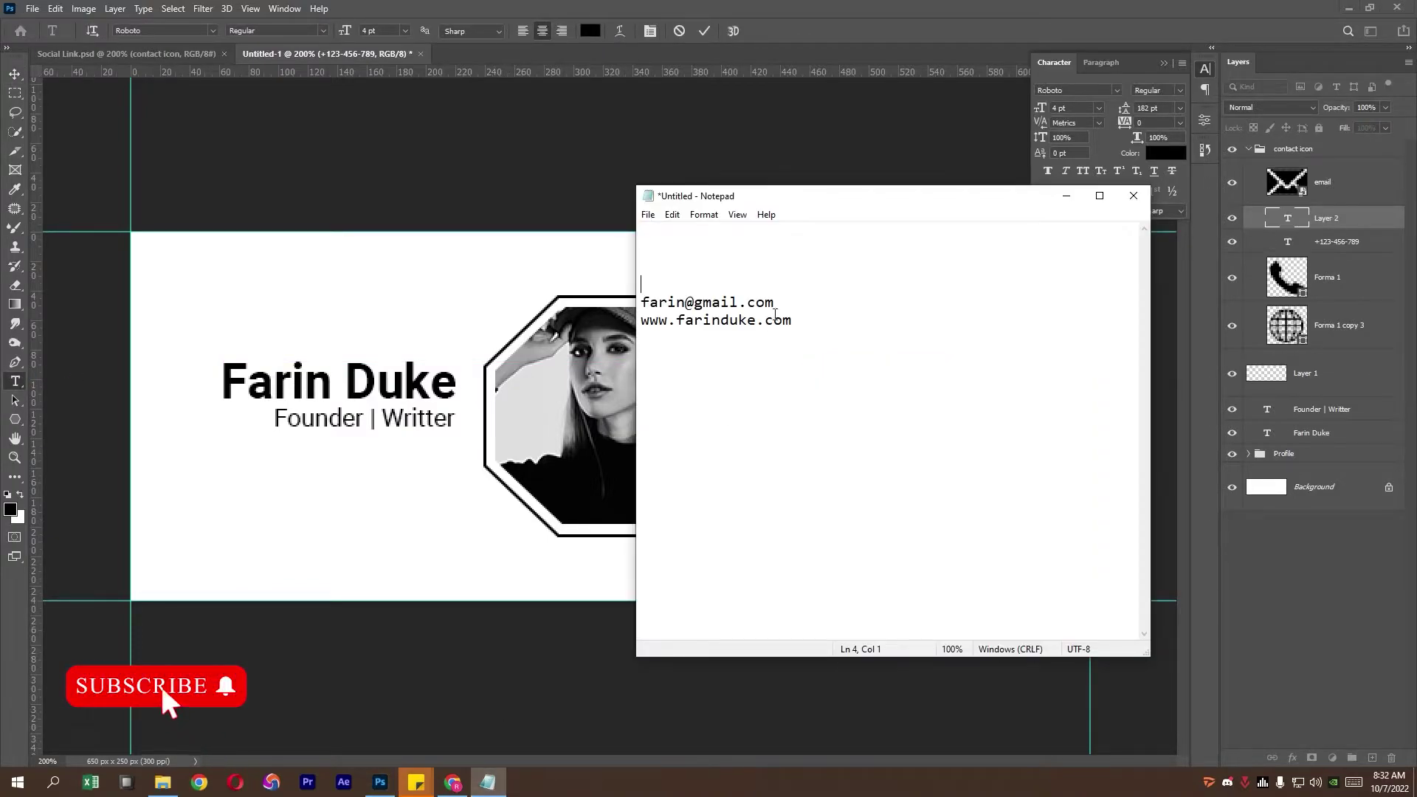
drag(775, 303, 512, 307)
key(ctrl+x)
key(alt+Tab)
key(ctrl+v)
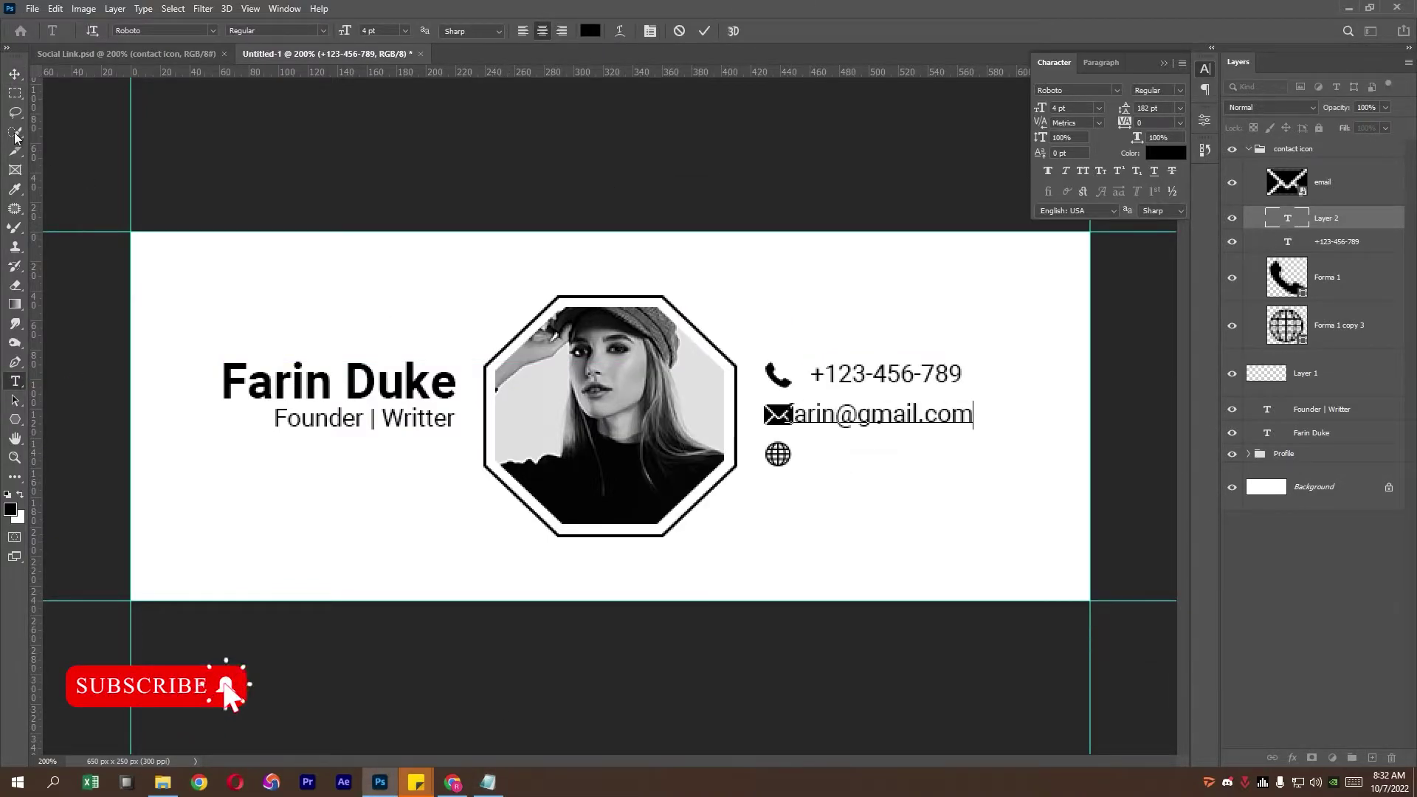
click(11, 77)
drag(904, 421, 929, 420)
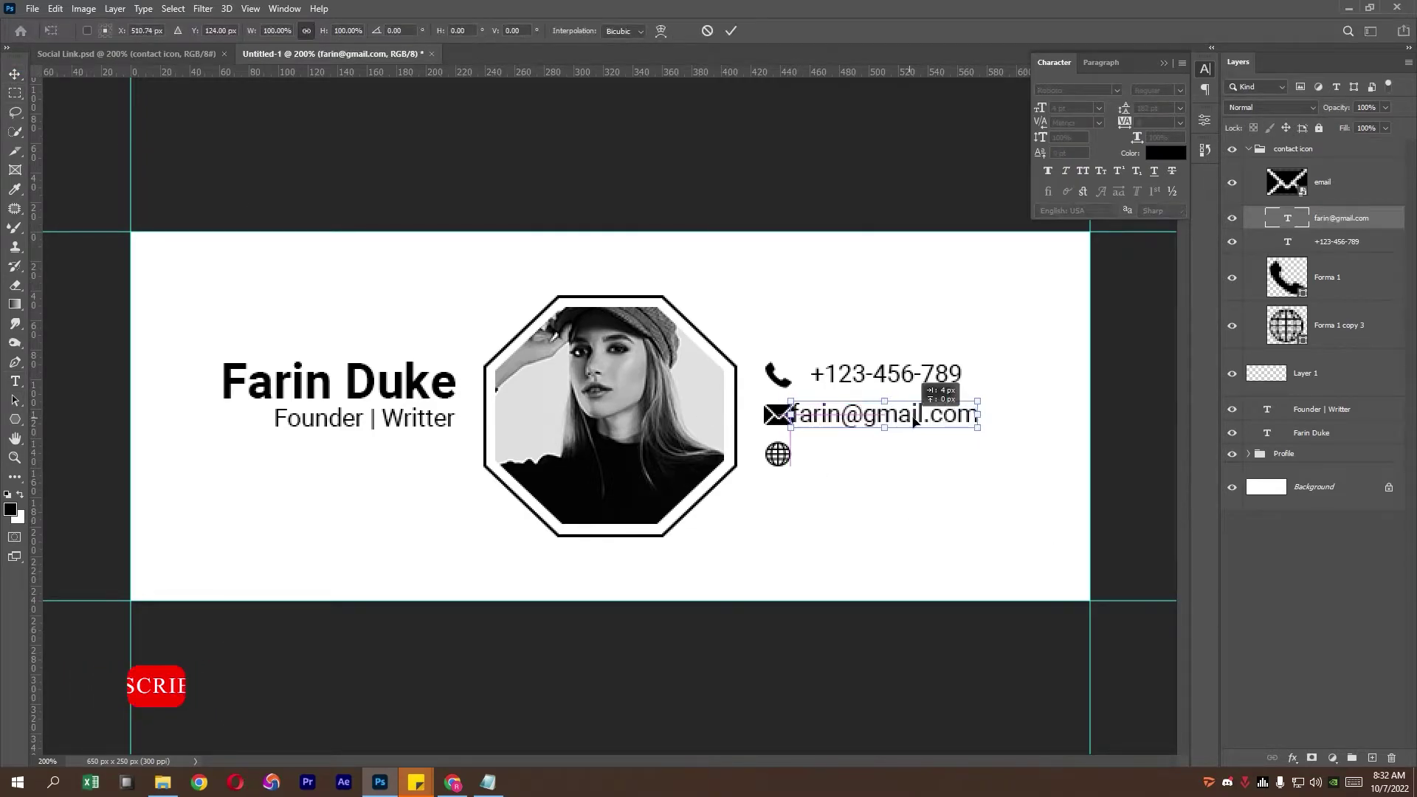
key(t)
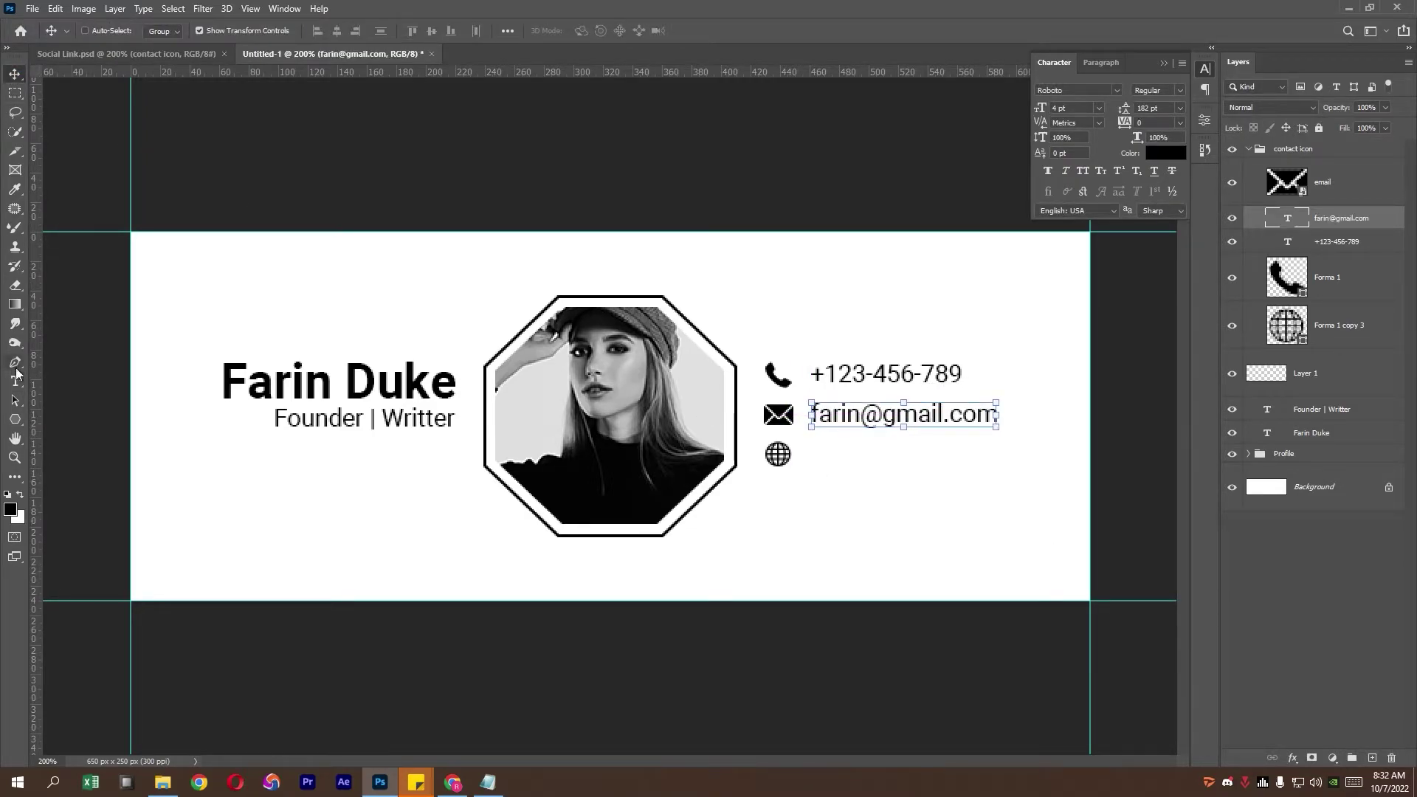
Add the website address as a text line right of the globe icon.
click(823, 453)
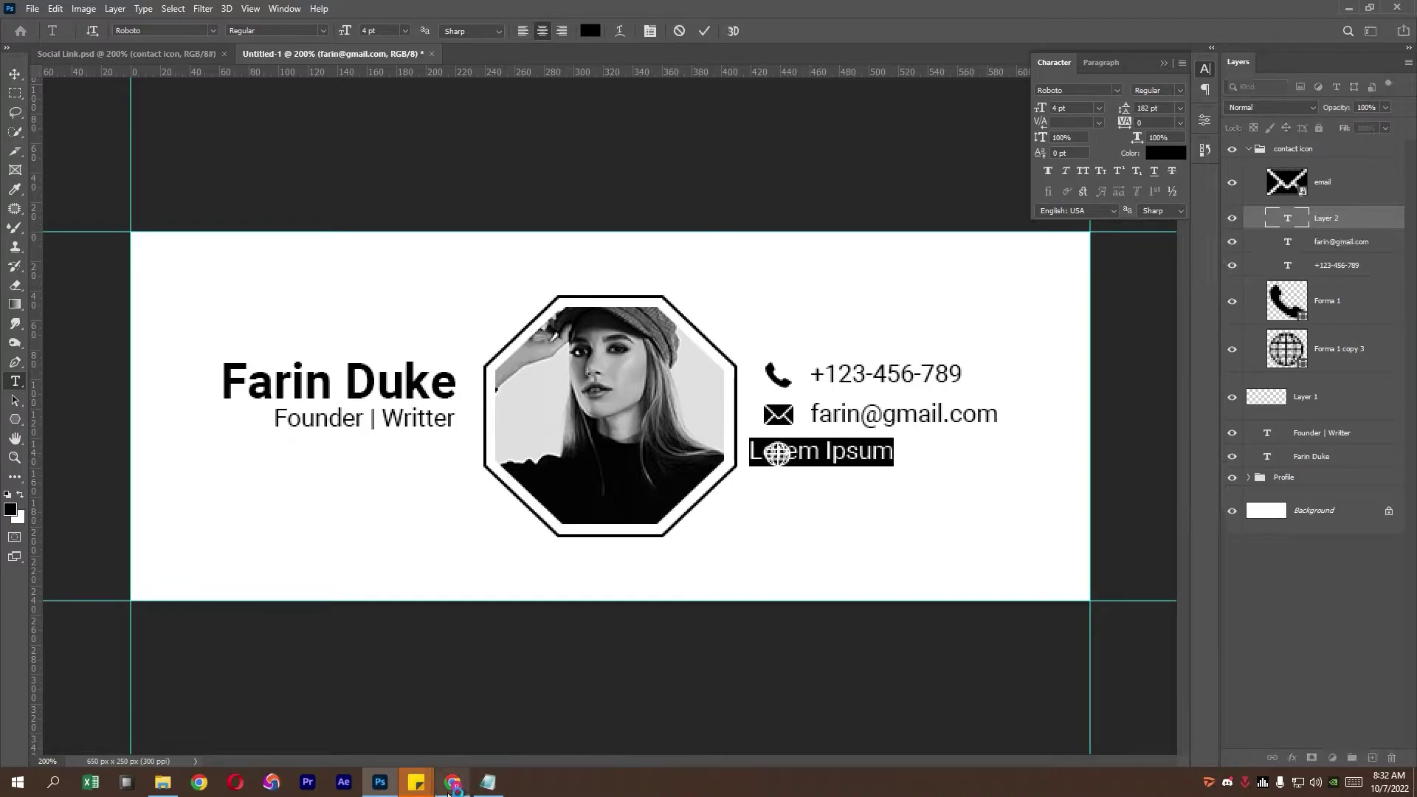
click(488, 783)
click(629, 166)
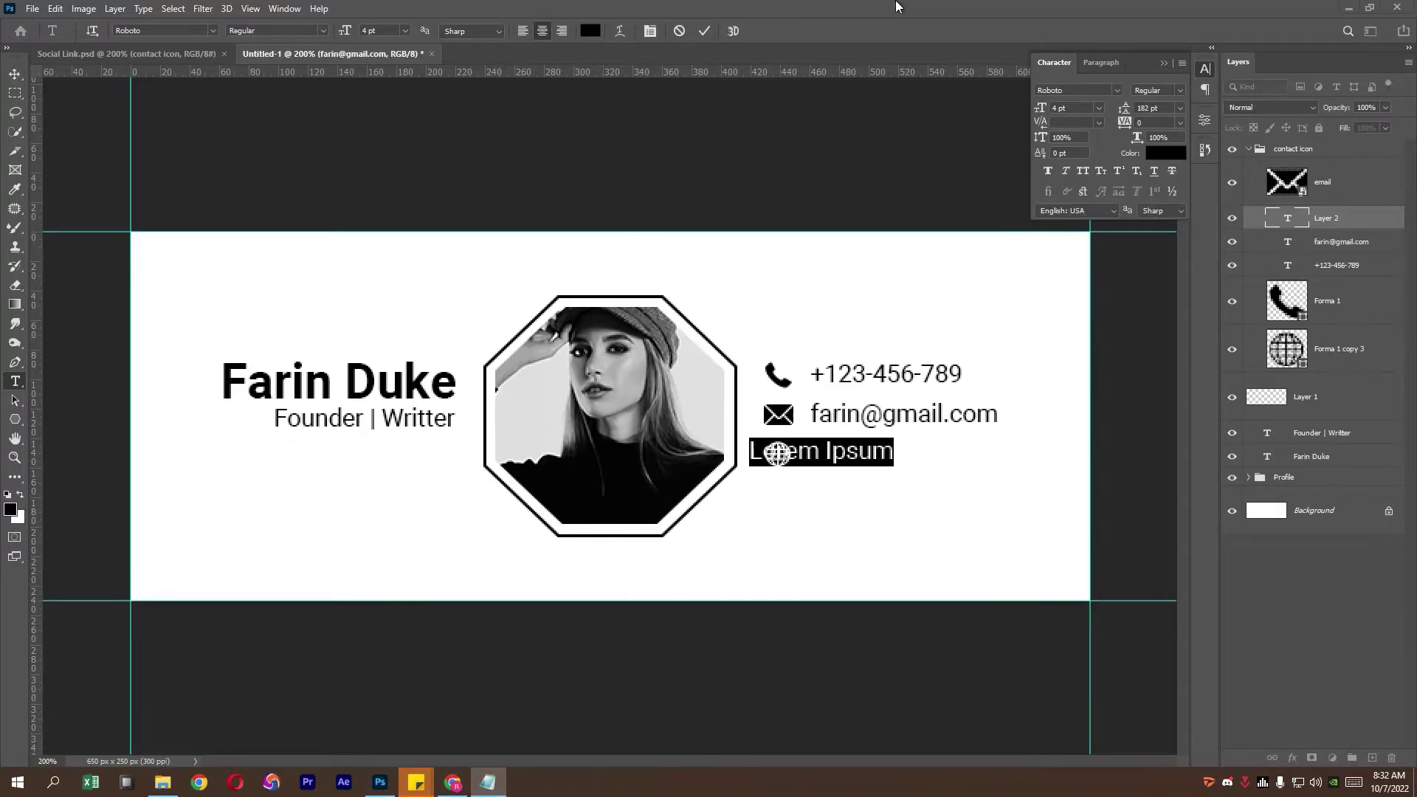
key(ctrl+v)
click(7, 76)
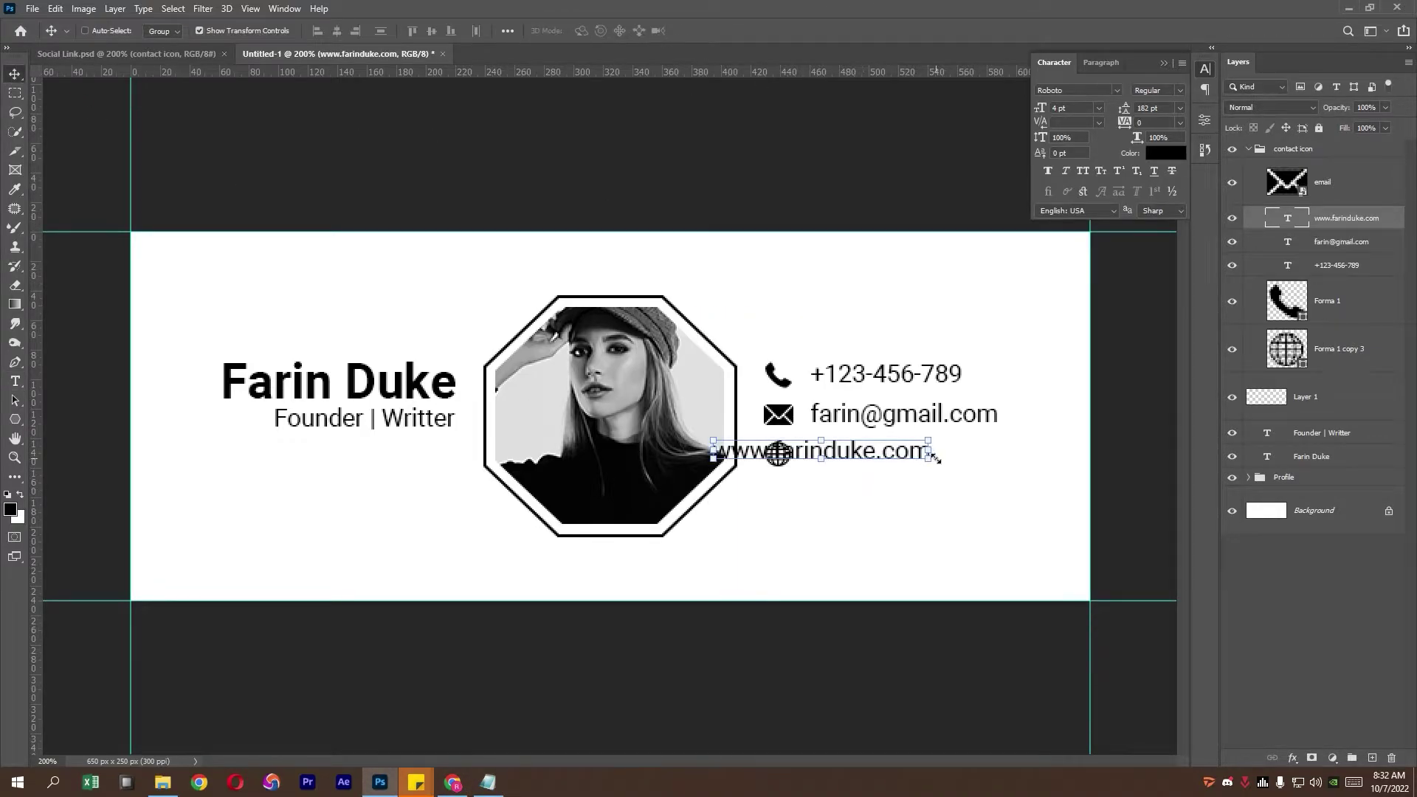
drag(884, 457, 981, 458)
key(Return)
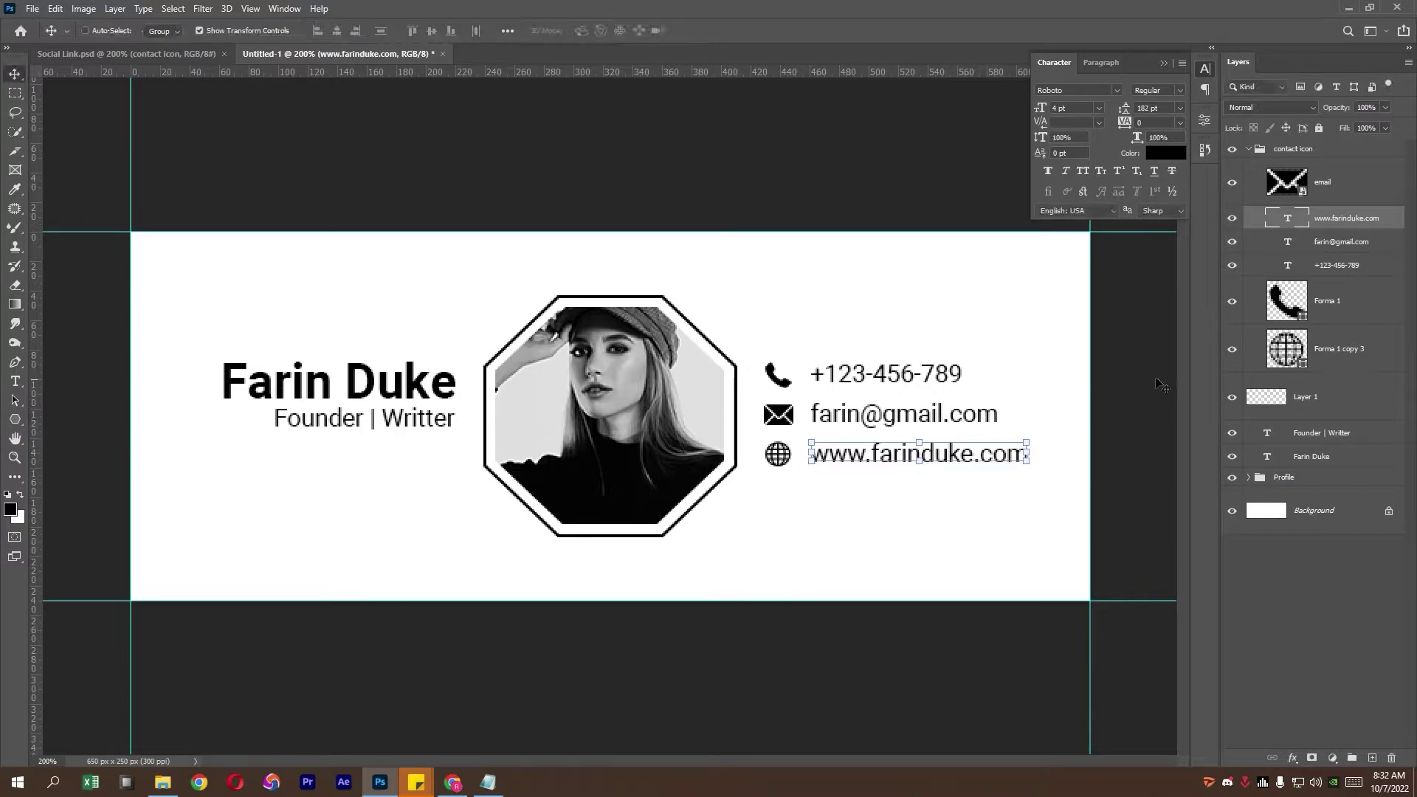
Check the contact column across the whole card, then move Layer 1 to the top of the stack.
shift+click(1330, 270)
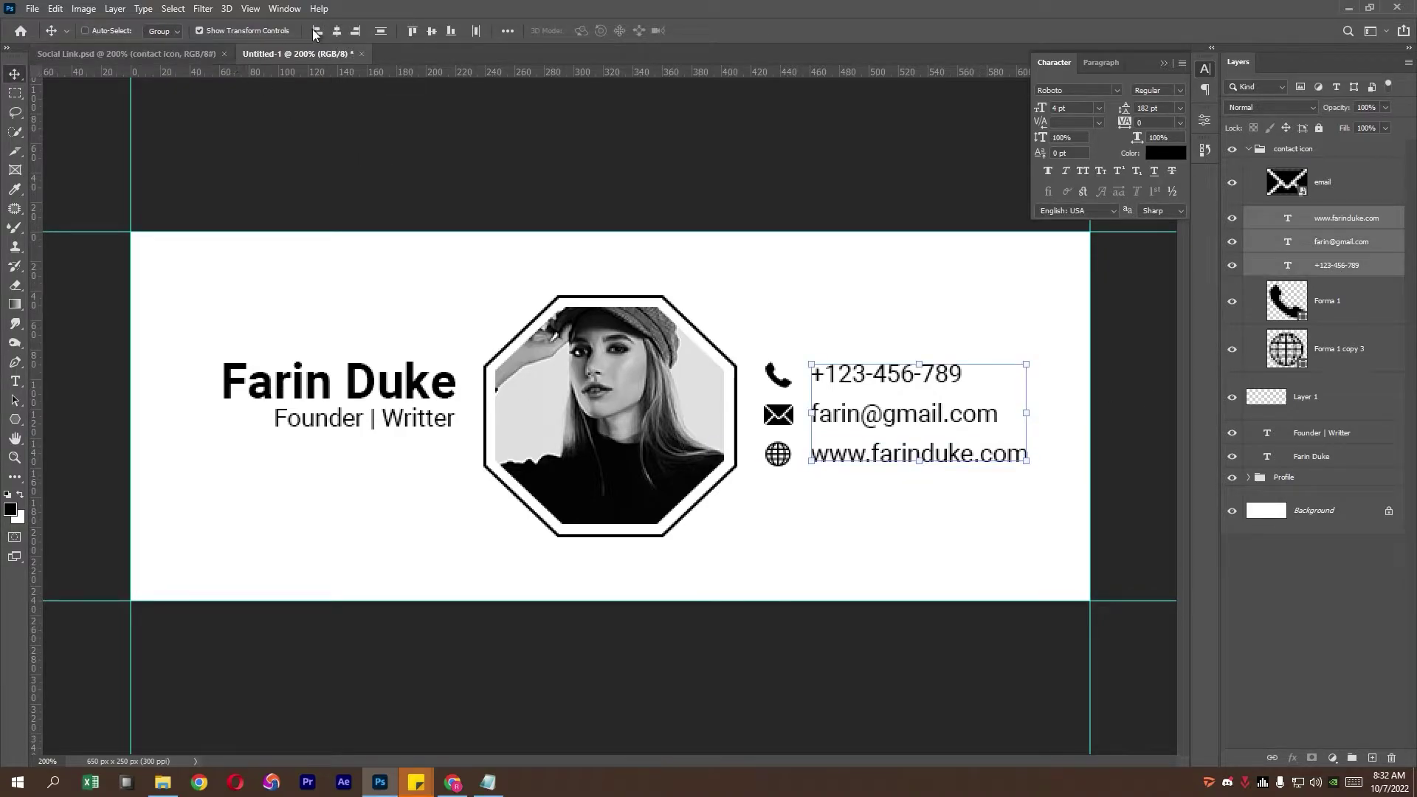
click(15, 93)
ctrl+alt+click(673, 256)
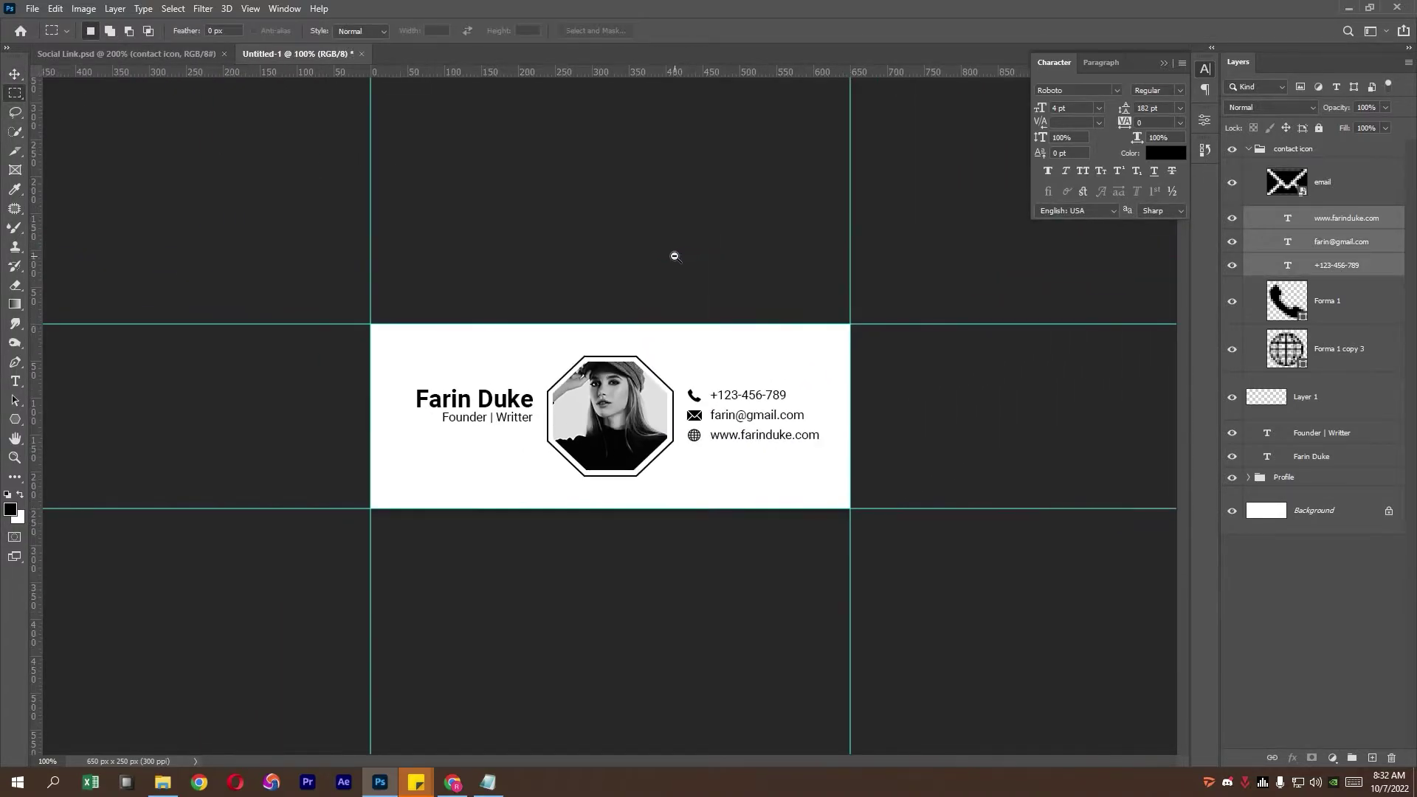
ctrl+click(599, 458)
click(1234, 150)
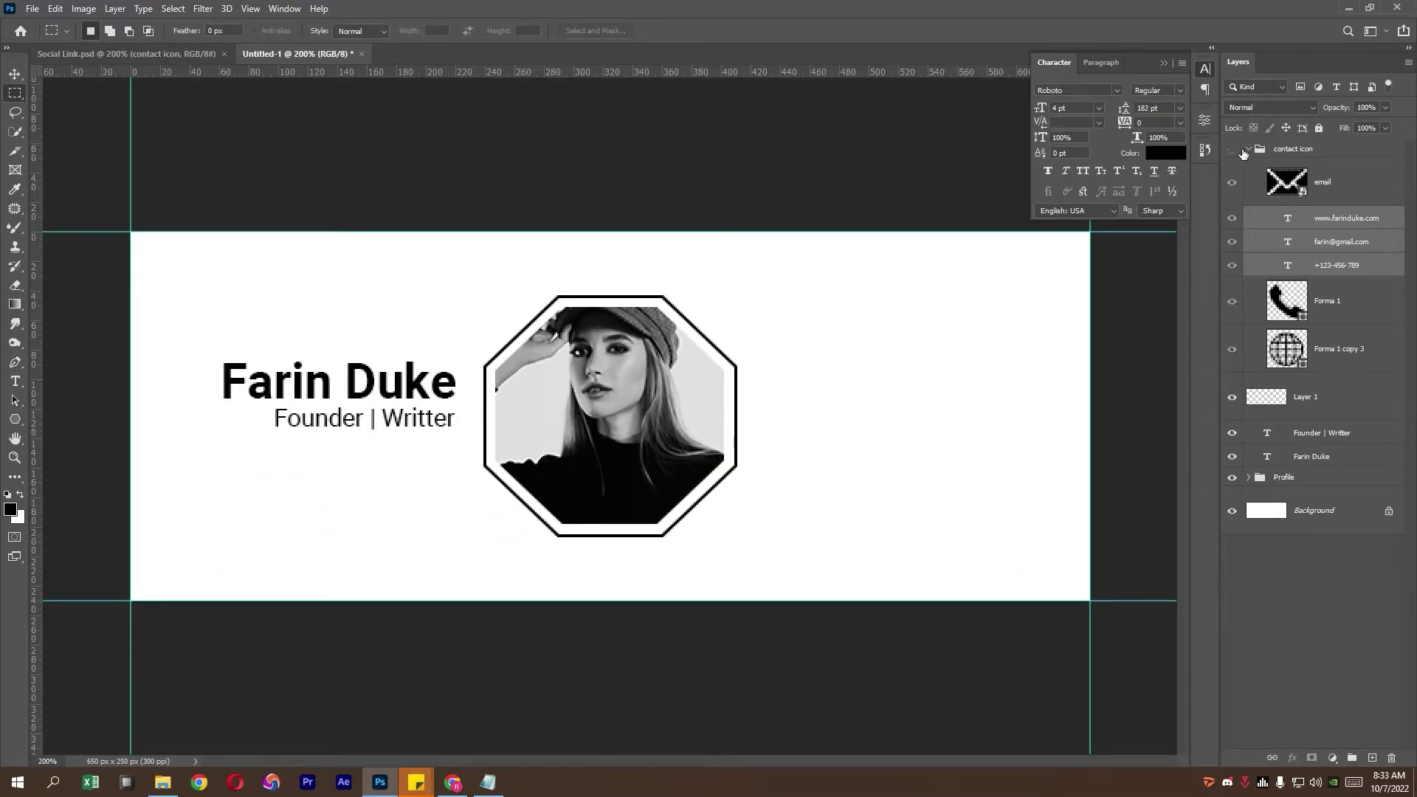
click(1248, 150)
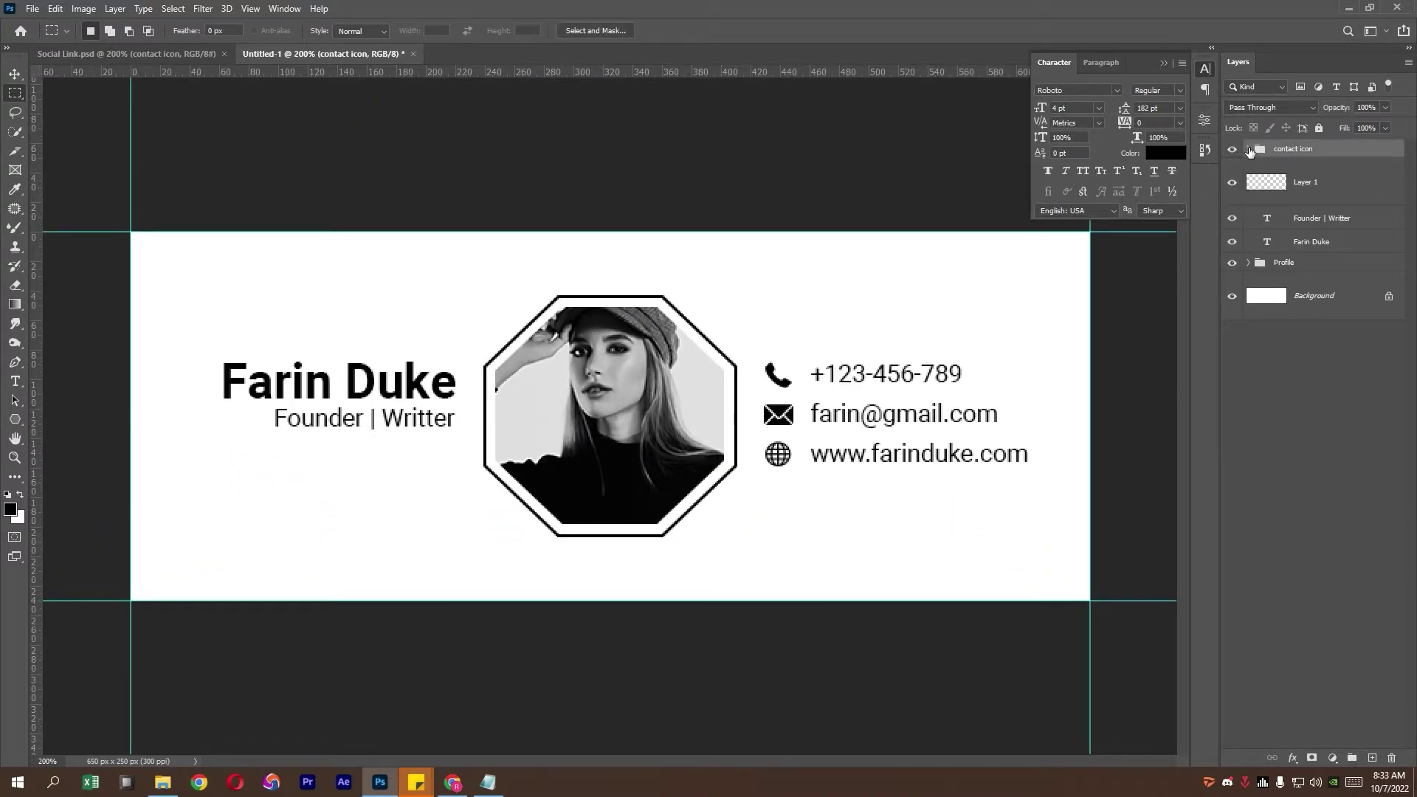
click(1314, 188)
drag(1300, 183, 1336, 144)
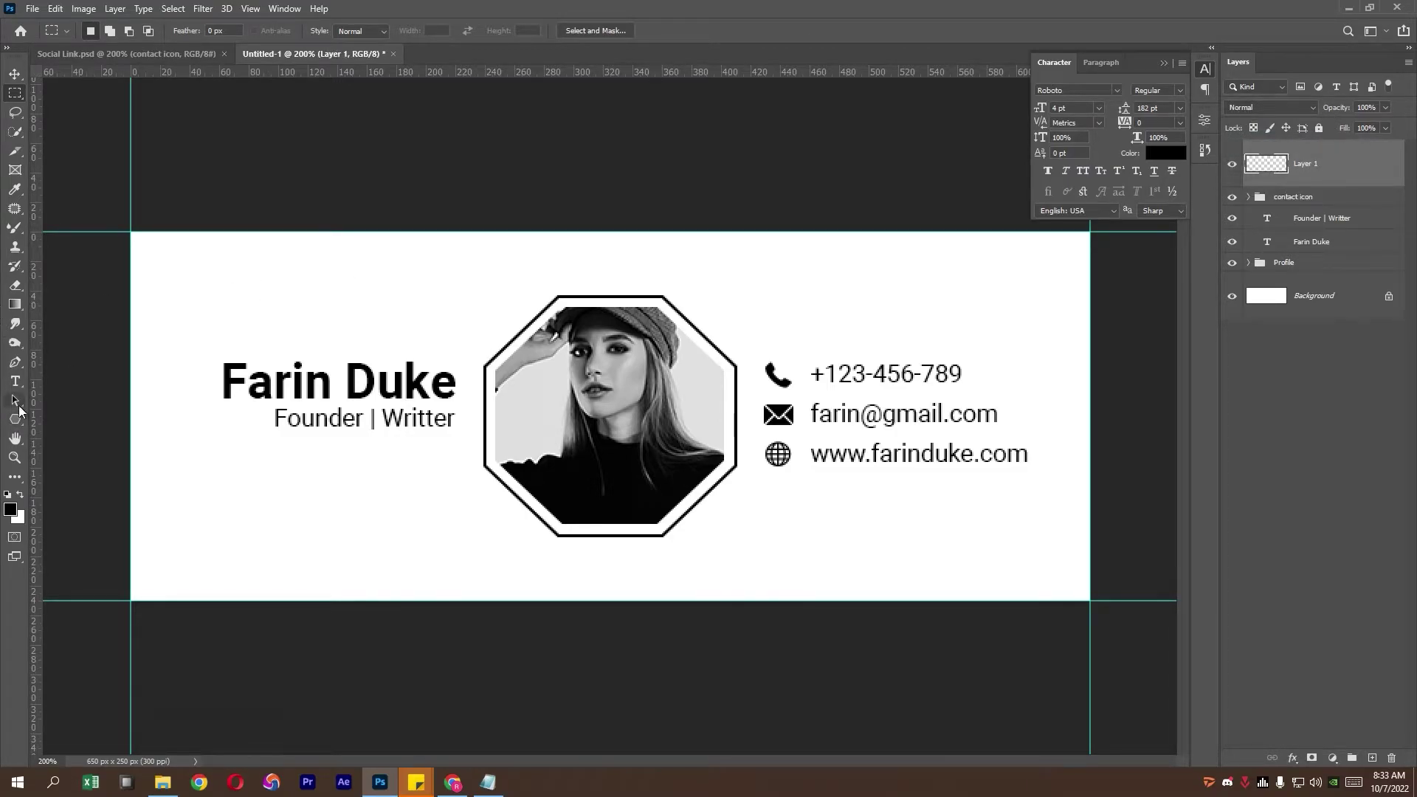
Draw a triangle path with the Pen tool across the card's lower-left corner.
click(15, 419)
click(15, 362)
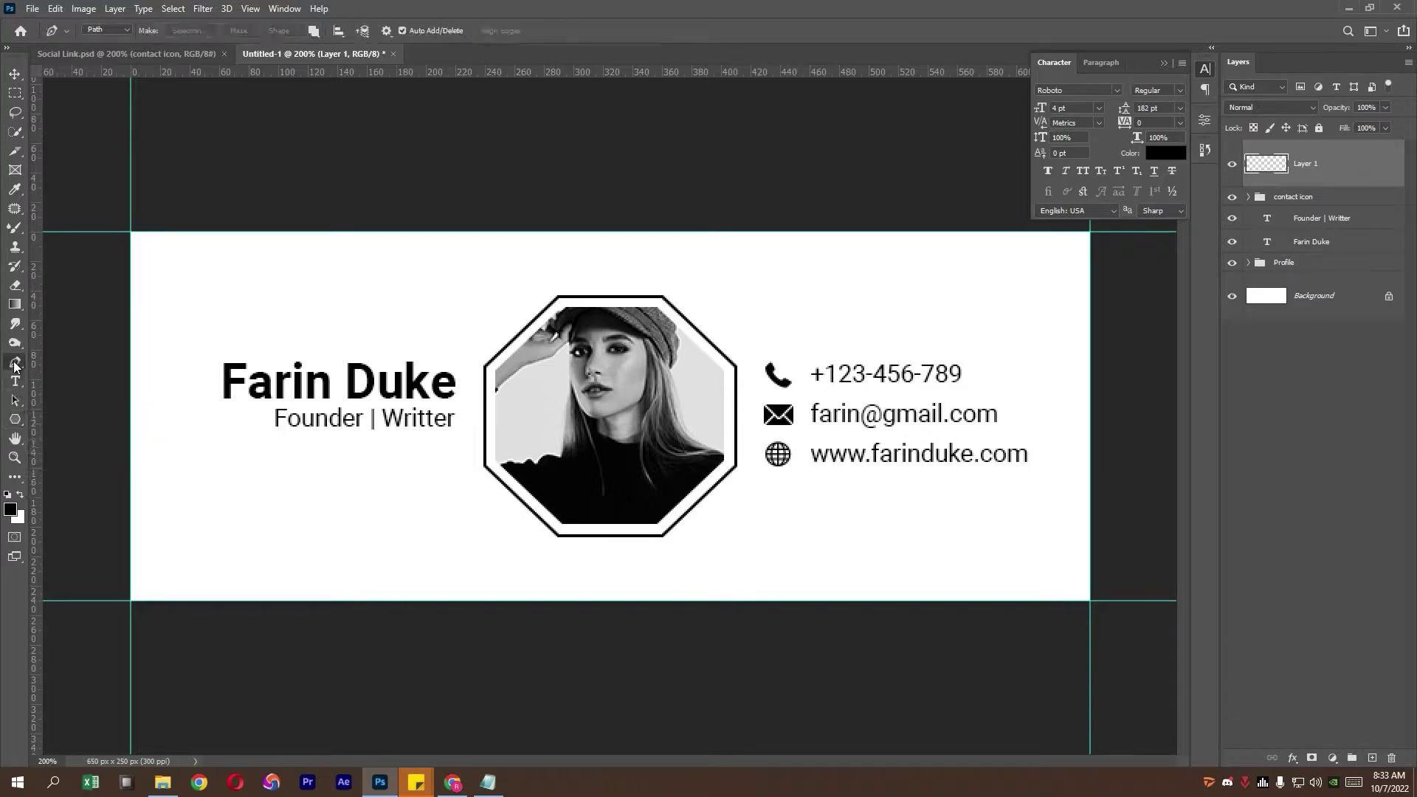
click(131, 492)
key(ctrl+z)
click(131, 516)
click(275, 600)
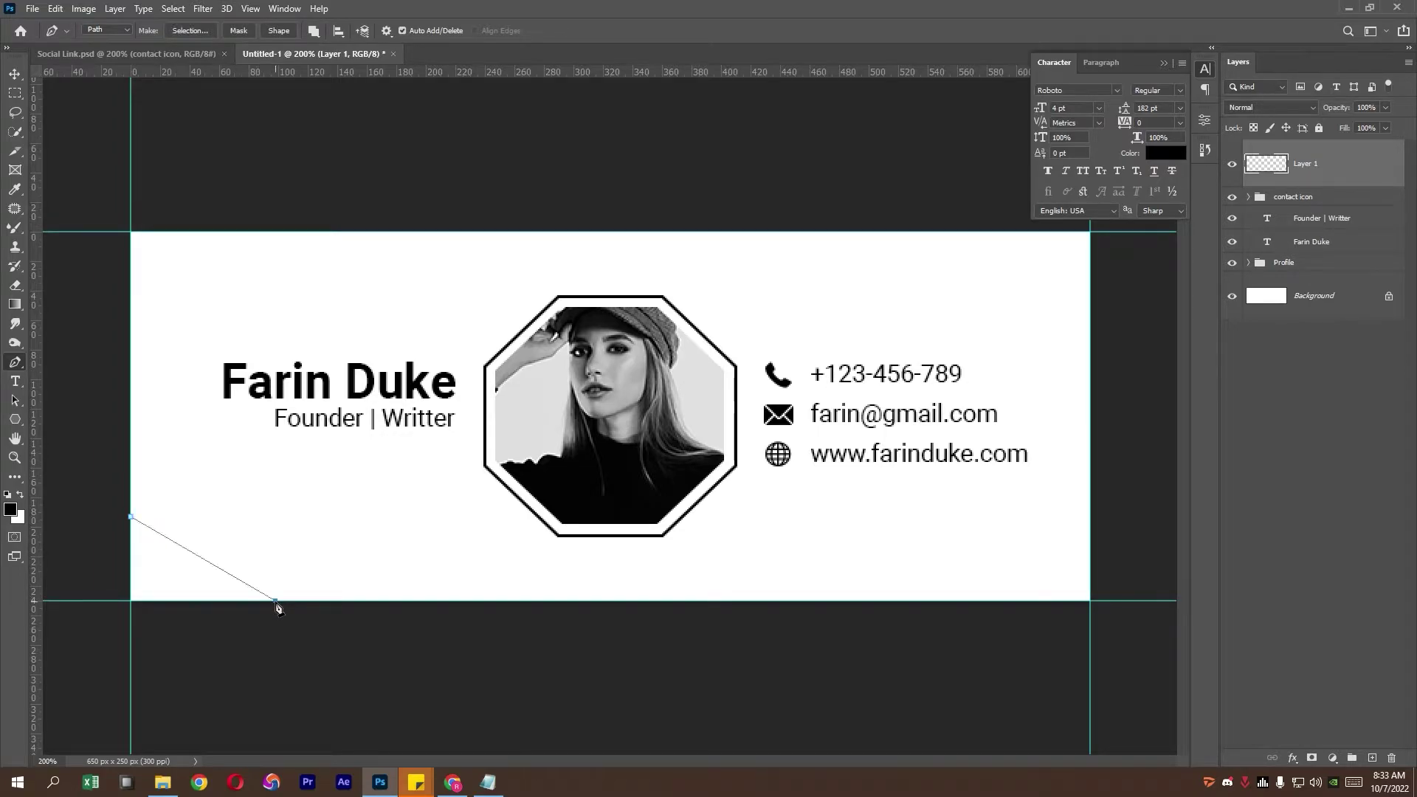
Turn the triangle path into a selection and fill it with a near-black Solid Color layer.
right_click(147, 535)
click(201, 298)
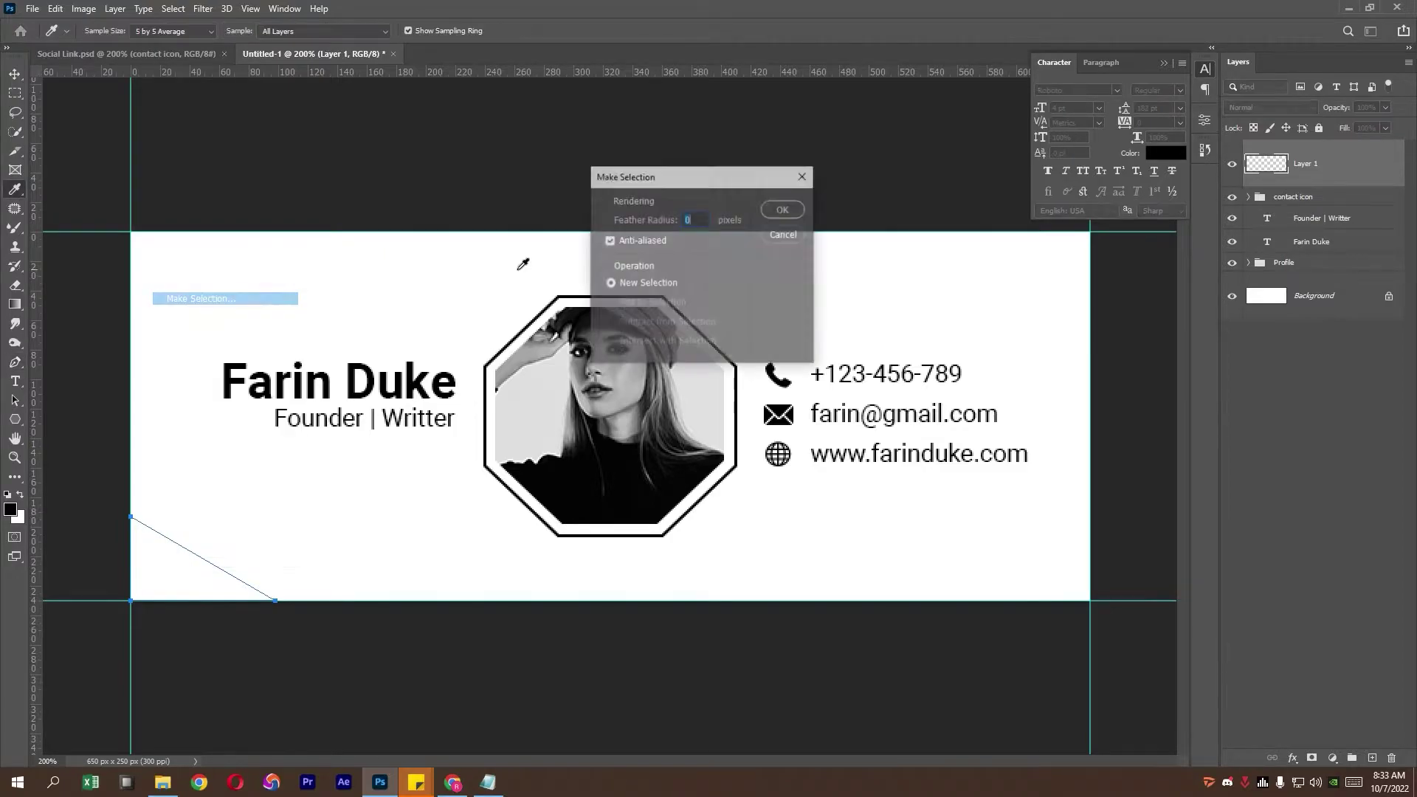
click(783, 210)
click(1332, 758)
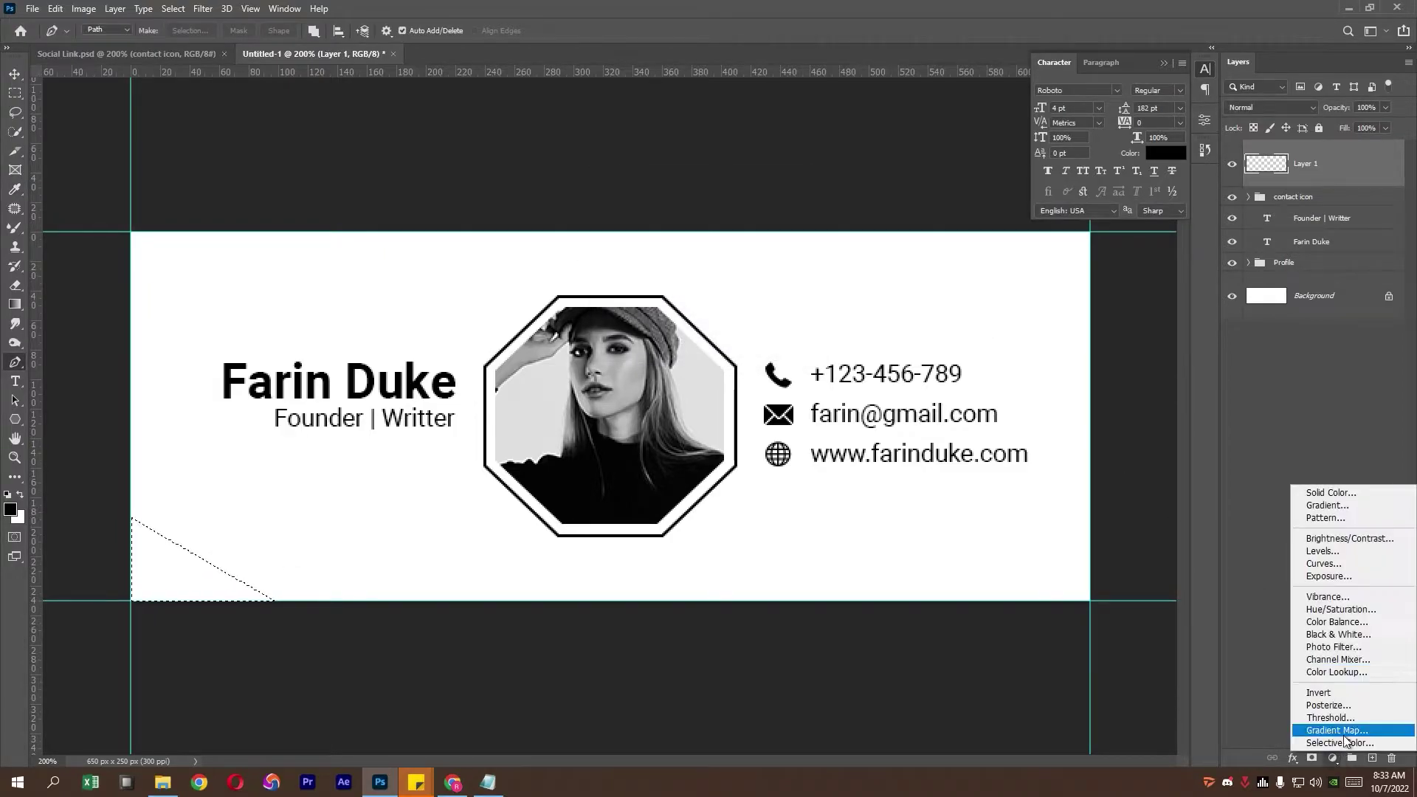
click(1365, 493)
drag(1057, 259, 1002, 264)
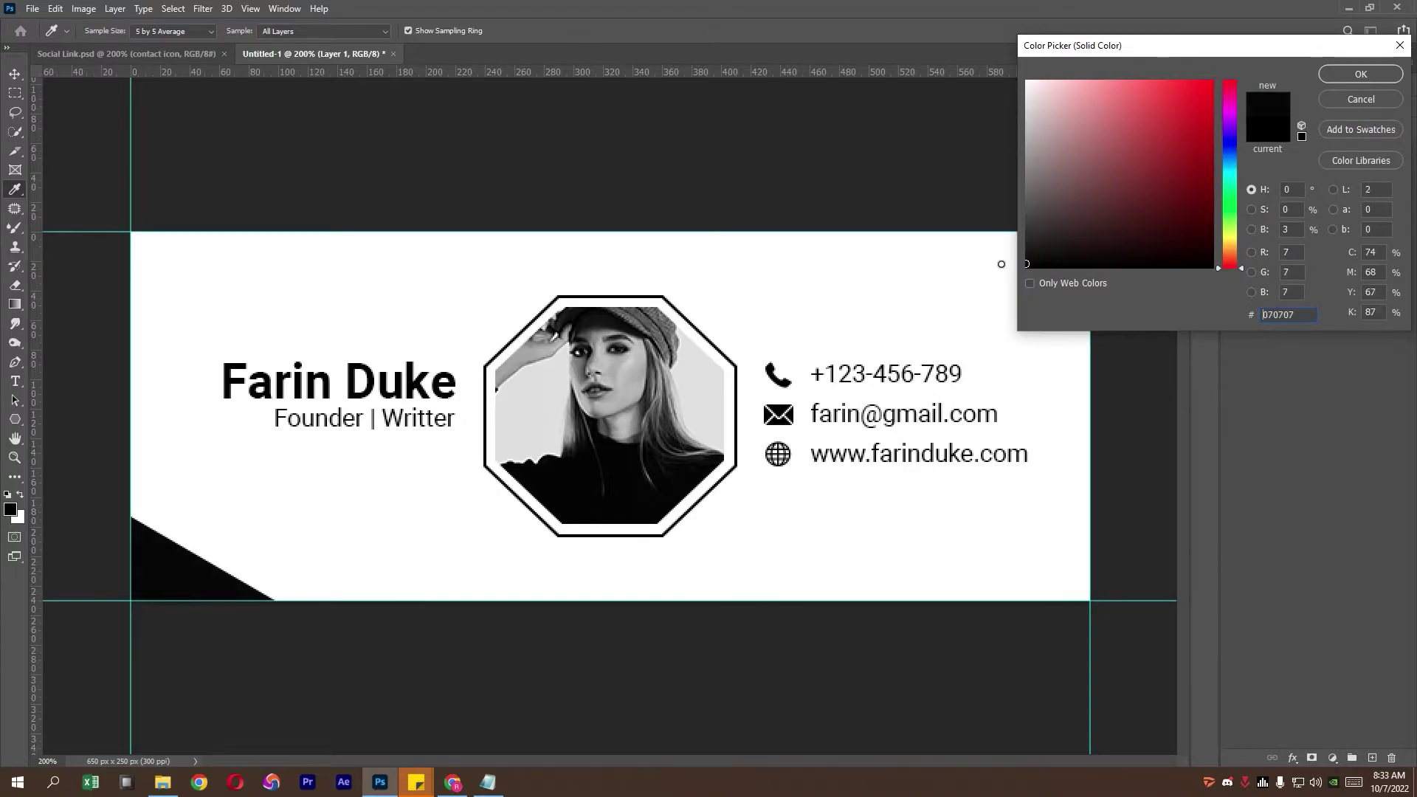
click(1337, 76)
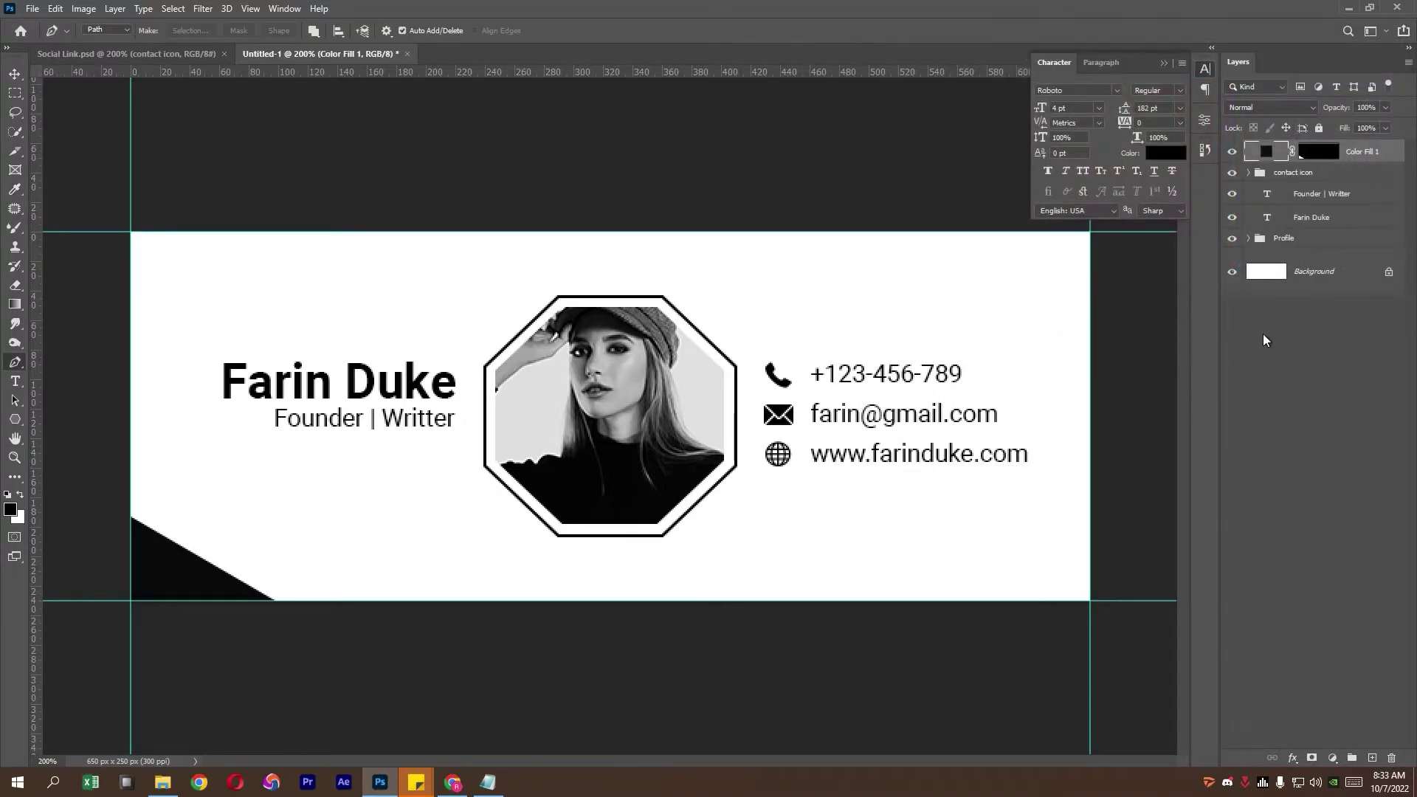
click(14, 74)
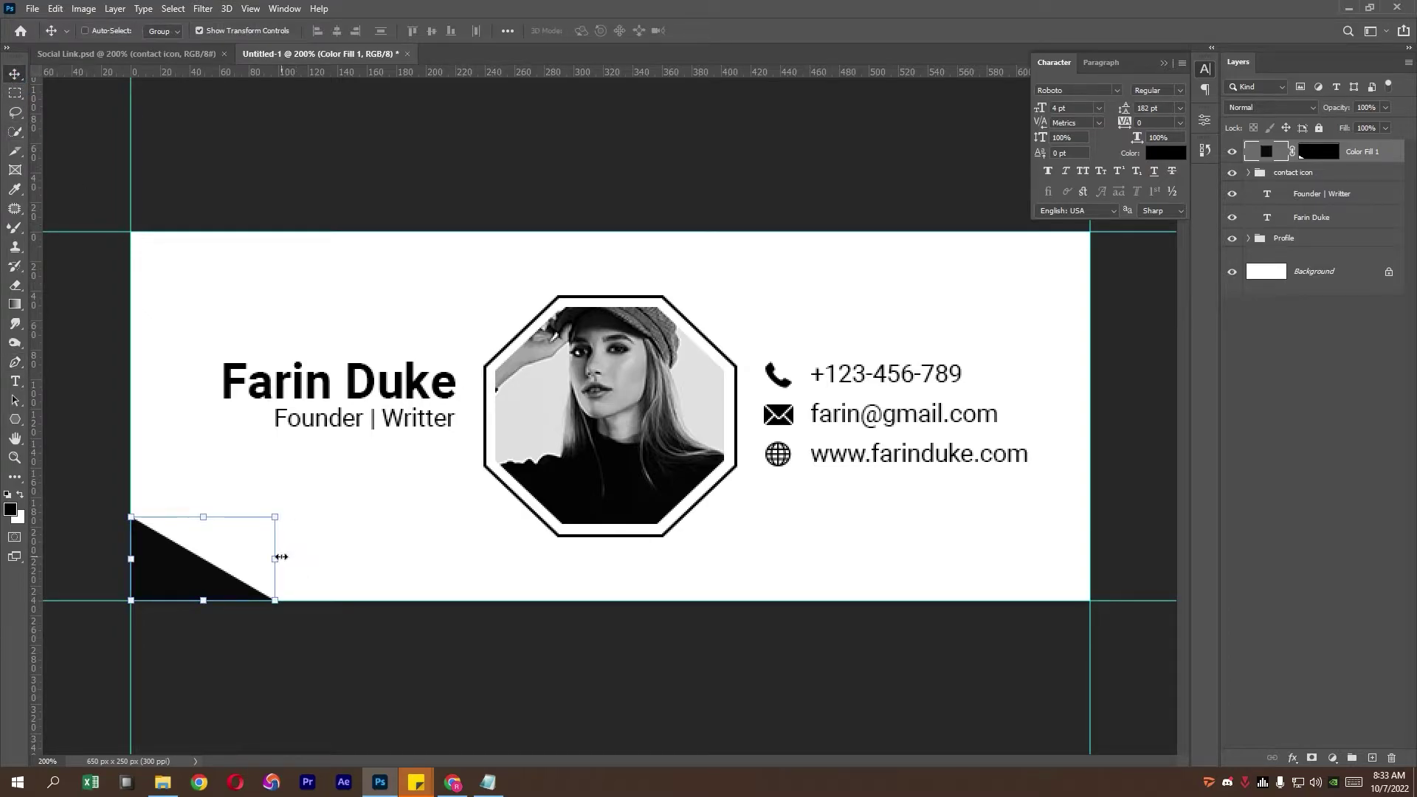
key(ctrl+t)
key(Return)
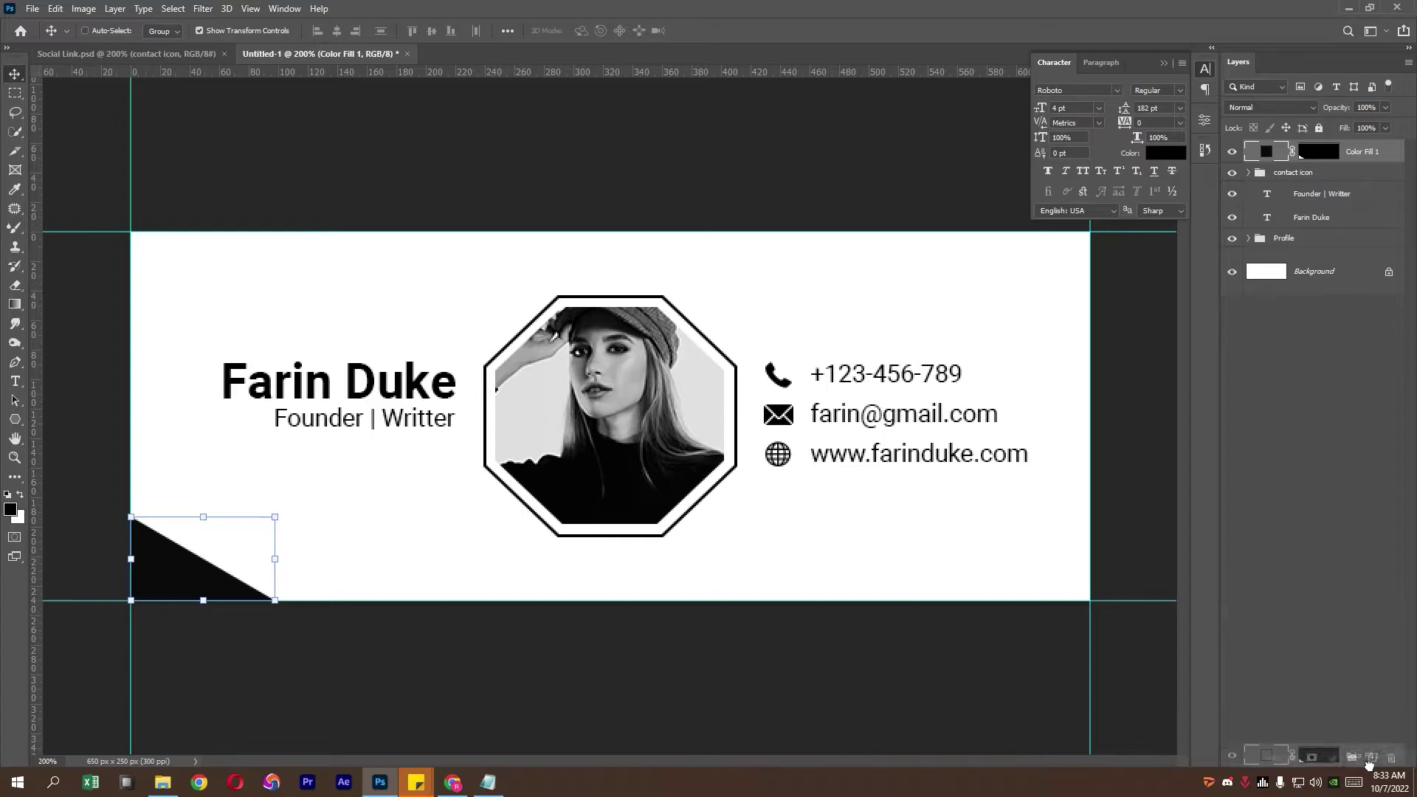
Duplicate the black triangle, flip it vertically and horizontally, and move it to the top-right corner.
drag(1378, 159, 1372, 758)
key(ctrl+t)
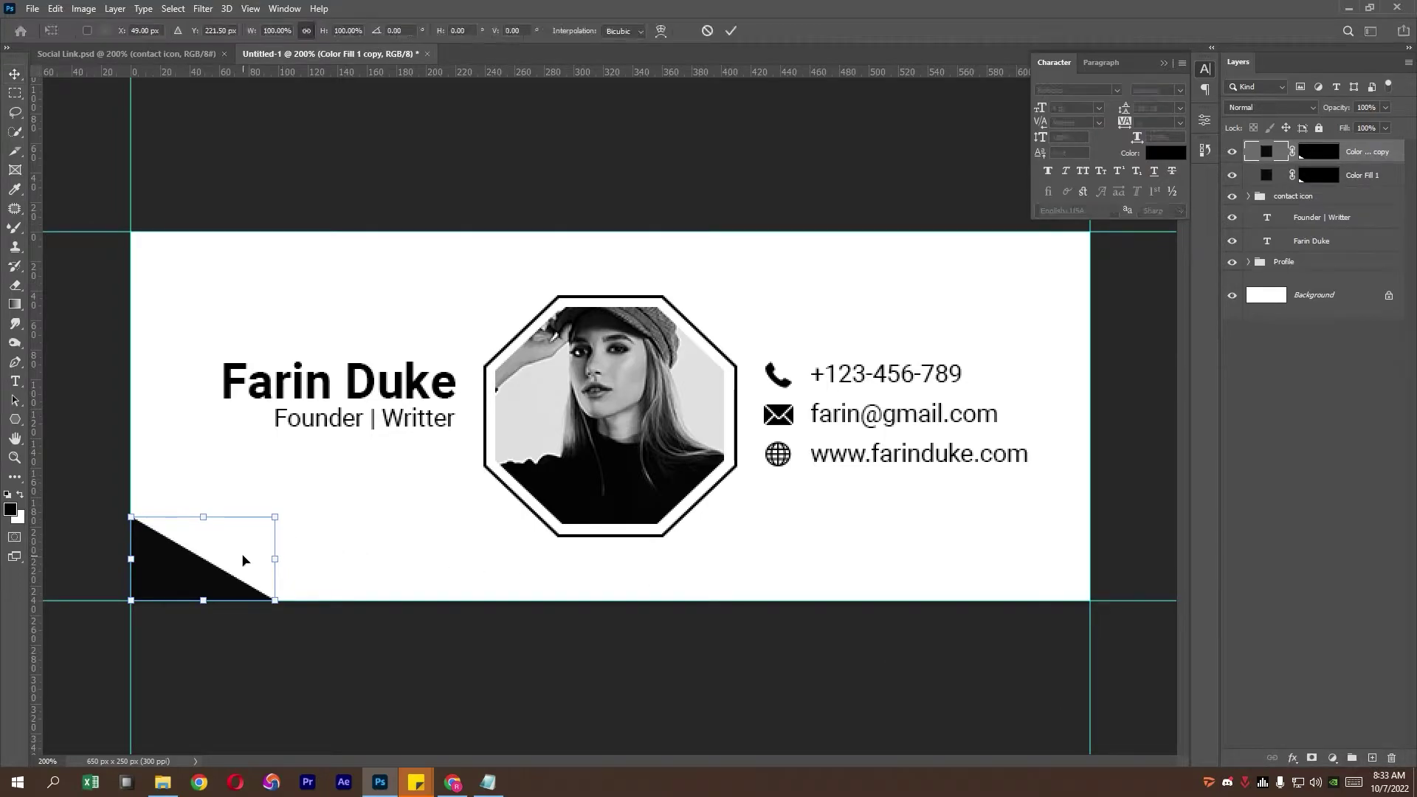
right_click(246, 560)
click(266, 546)
right_click(239, 570)
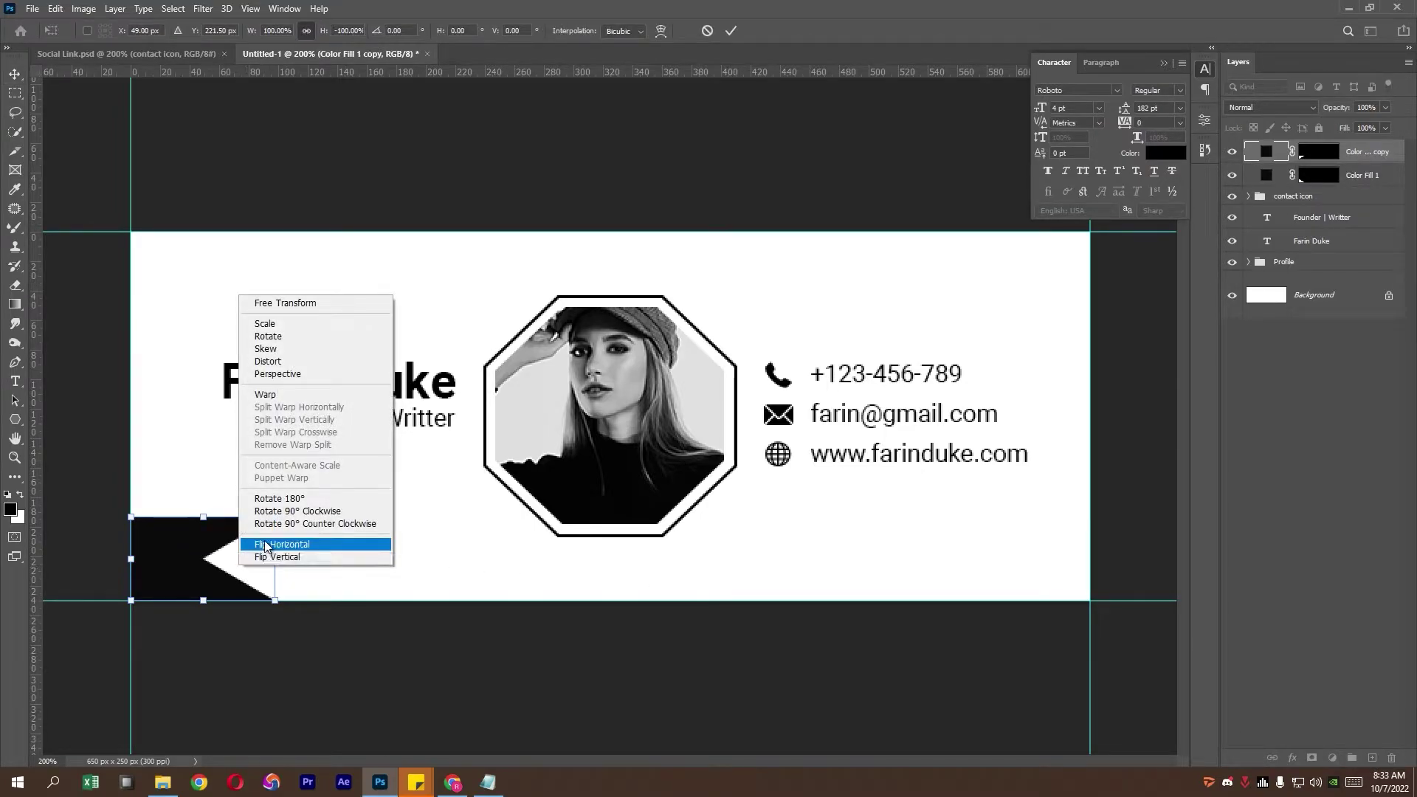
click(285, 541)
mouse_move(262, 546)
mouse_down()
mouse_move(1092, 276)
mouse_move(1072, 260)
mouse_up()
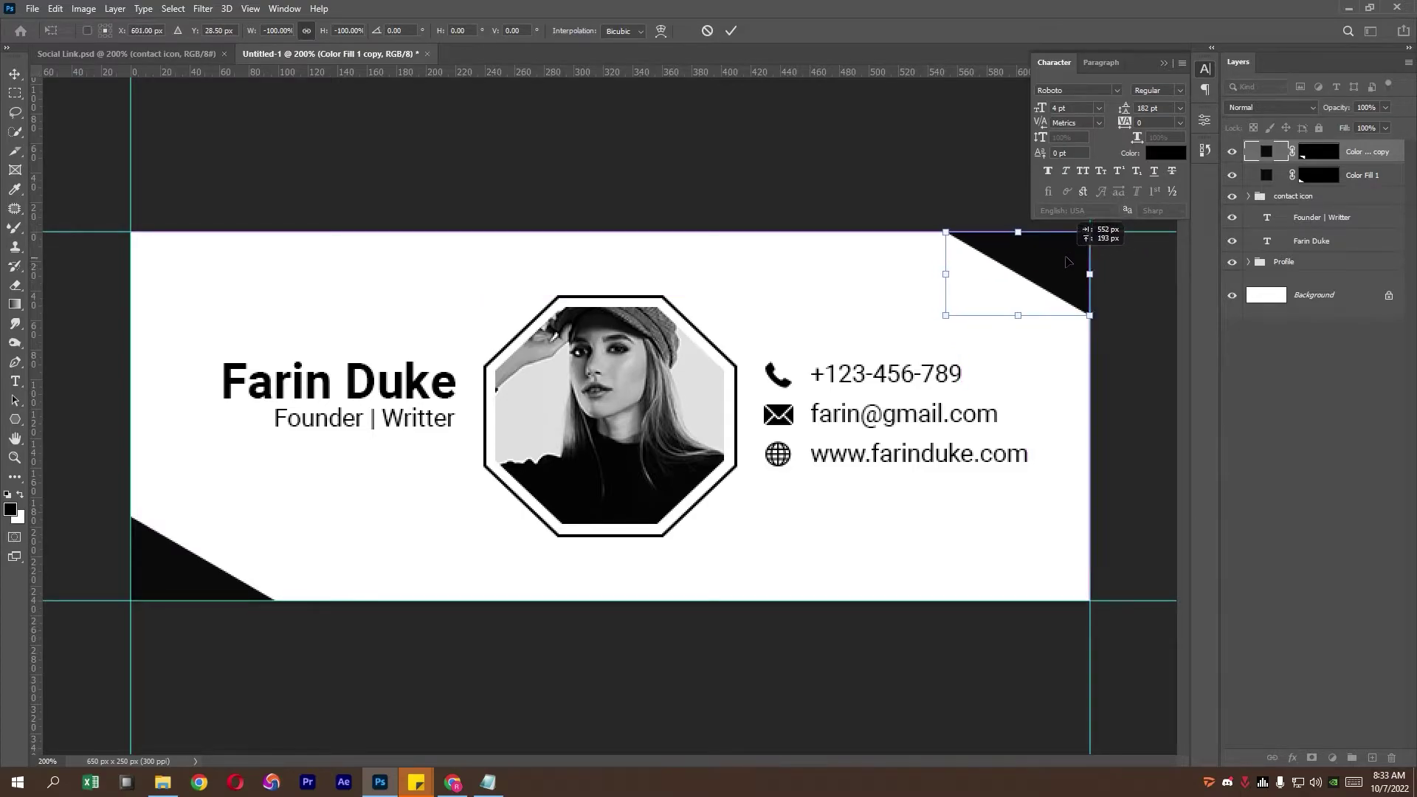
key(Return)
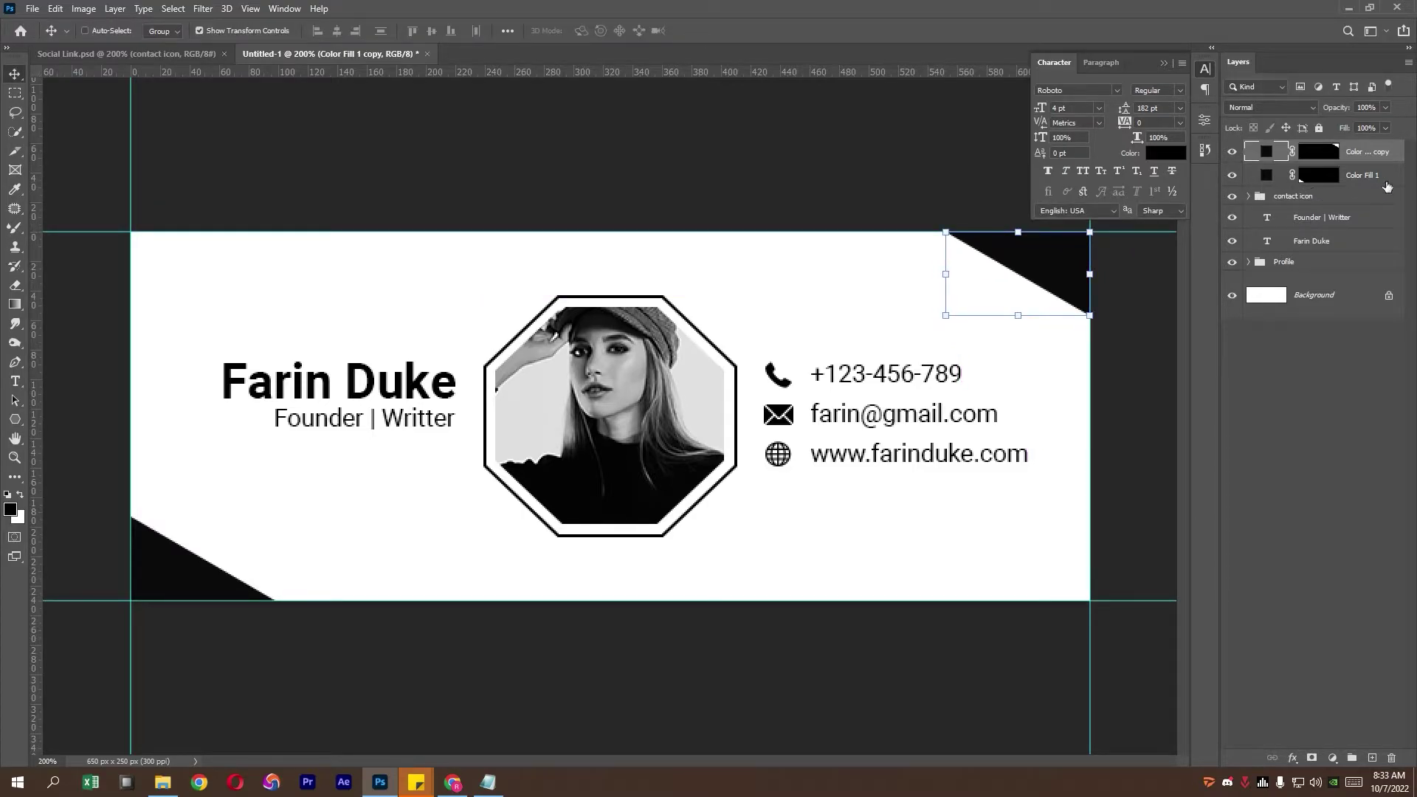
Browse the card's contact, title and triangle layers, then bring up the Social Link.psd document.
click(1385, 178)
click(1259, 204)
click(1378, 221)
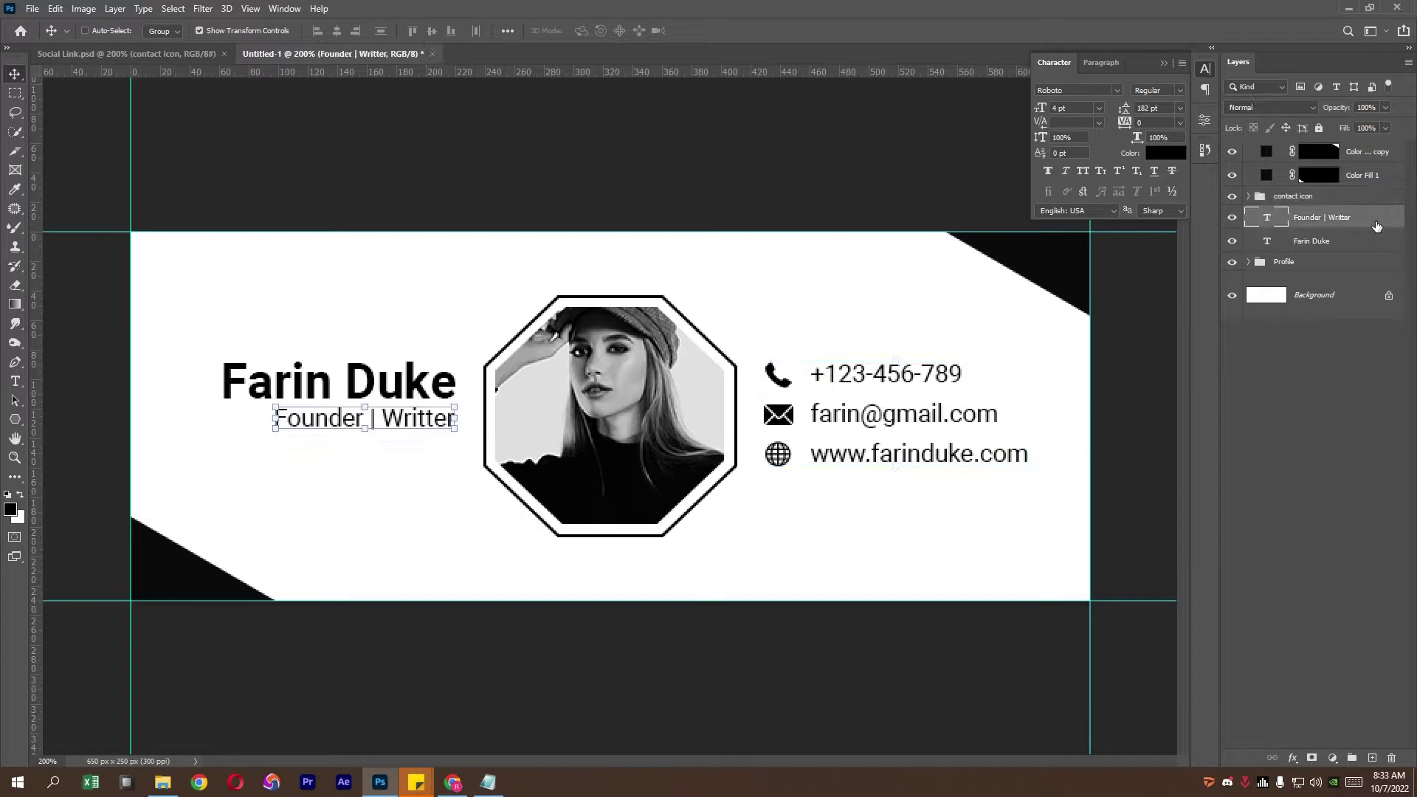
click(1356, 200)
click(1362, 153)
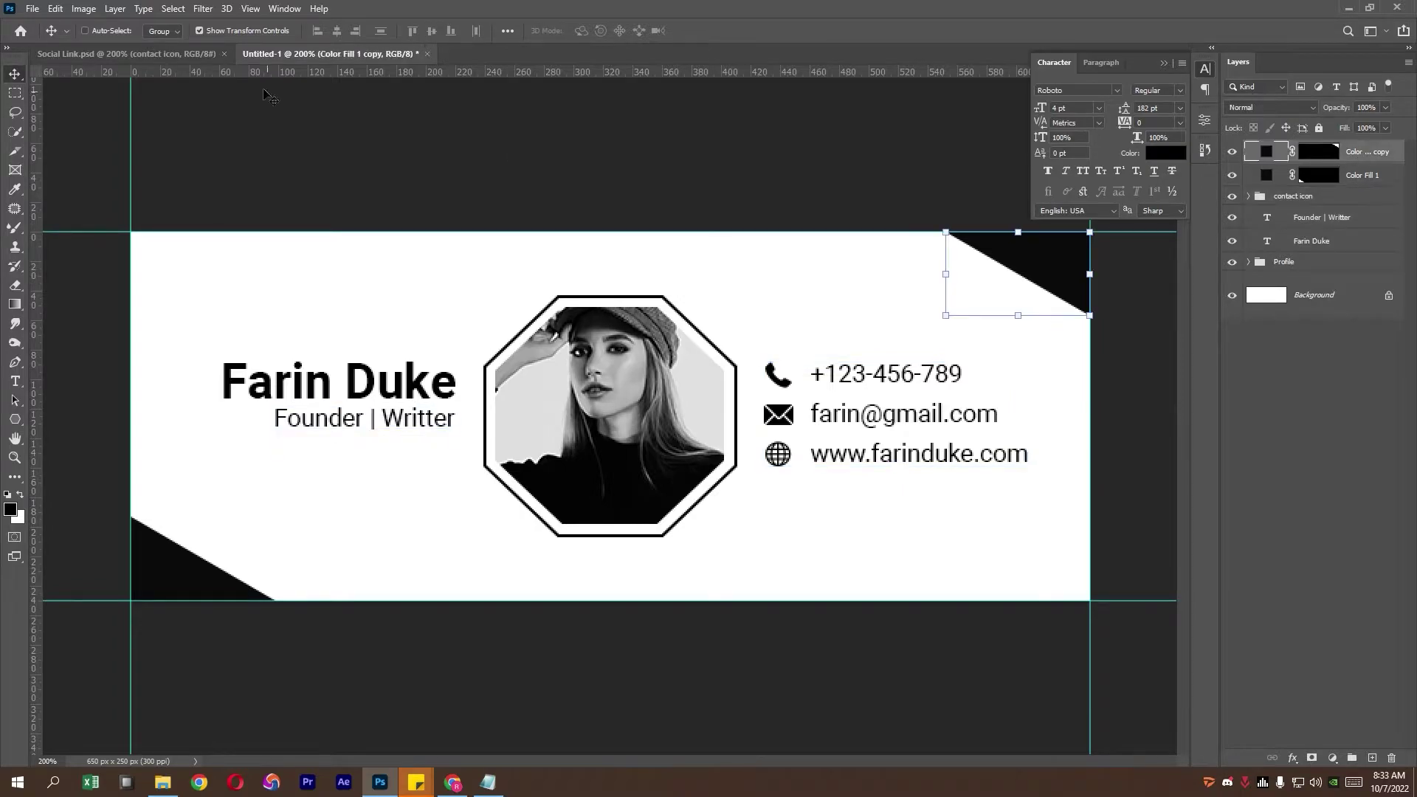
click(163, 54)
Copy Group 1's Facebook, Twitter and Instagram icons into Untitled-1 beneath the Founder | Writter title.
click(1299, 191)
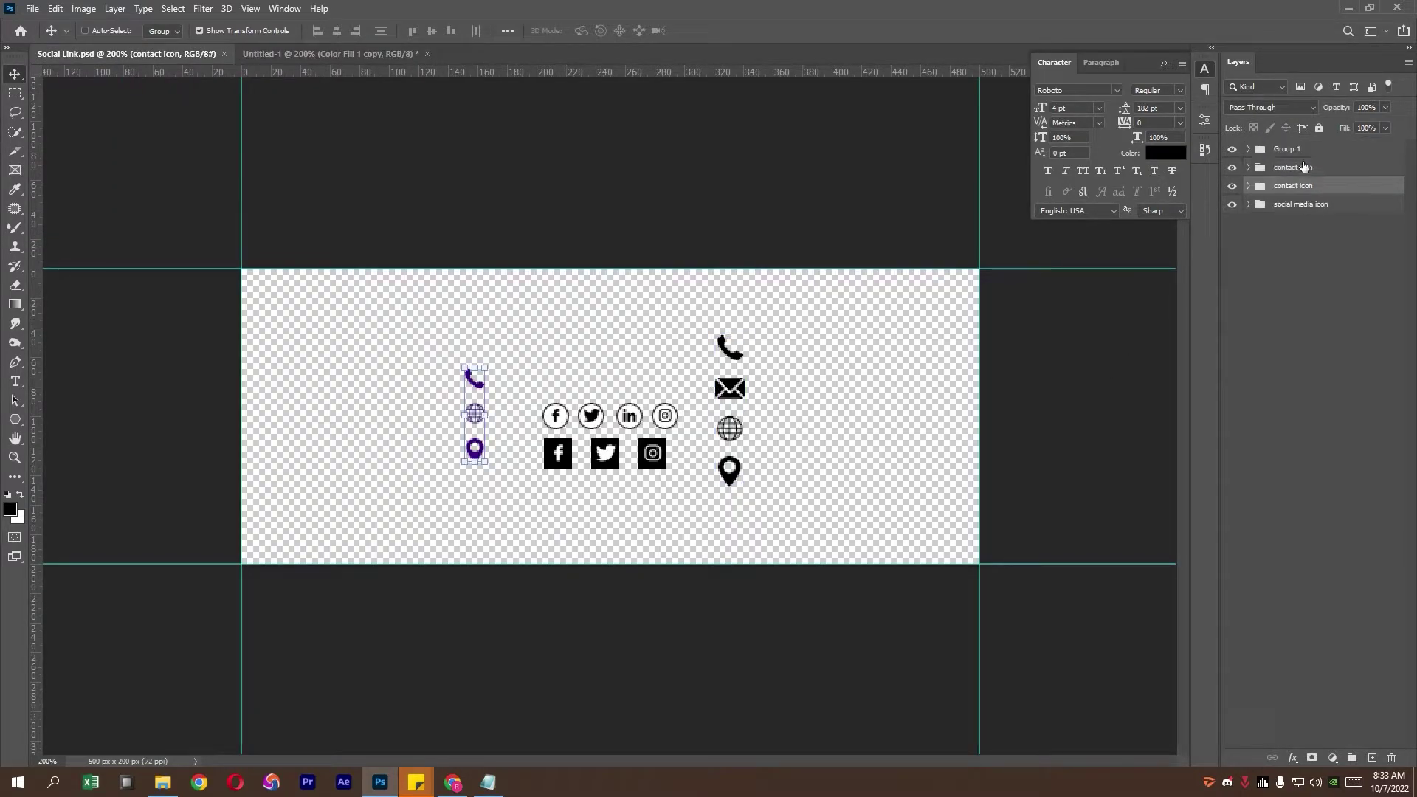
click(1288, 148)
drag(609, 461, 385, 473)
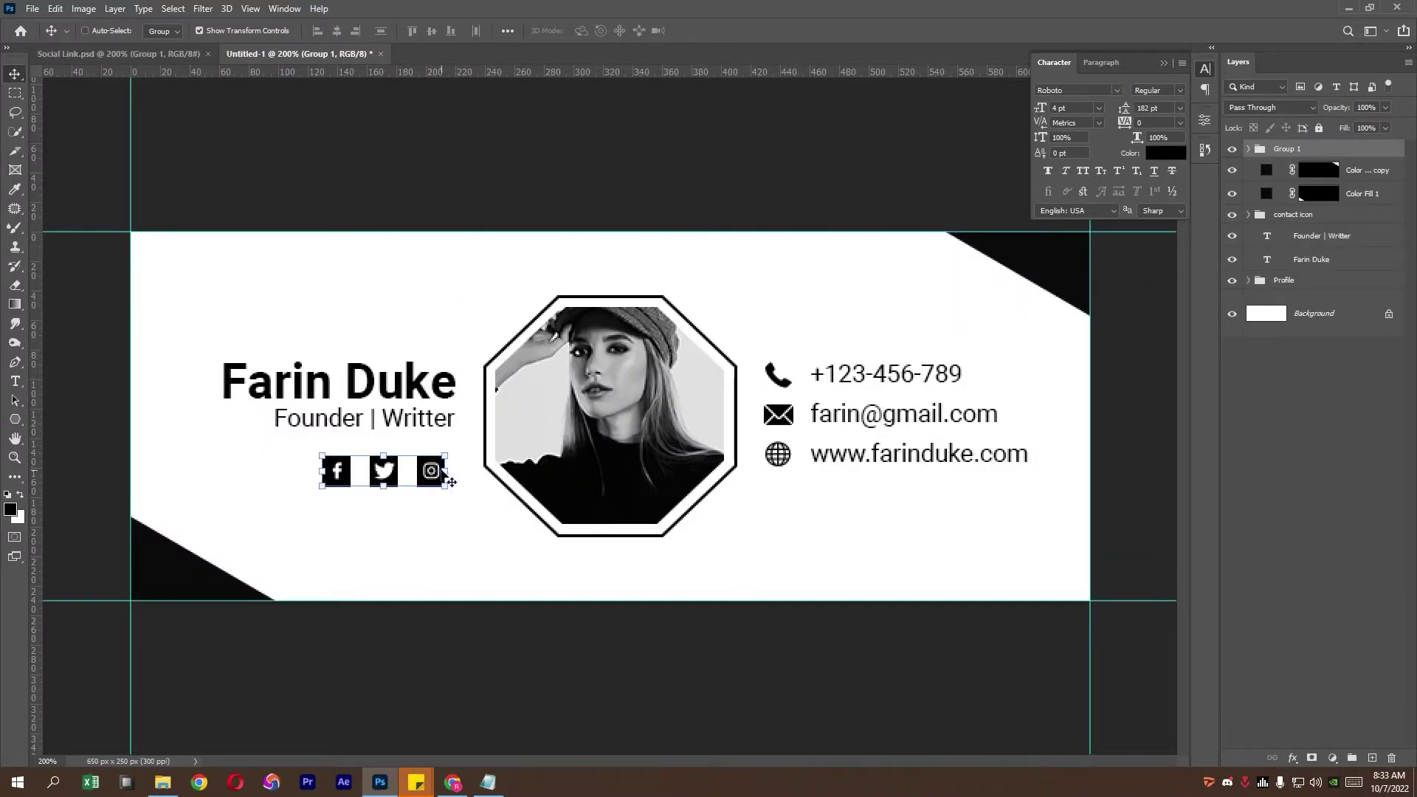
drag(446, 473, 443, 454)
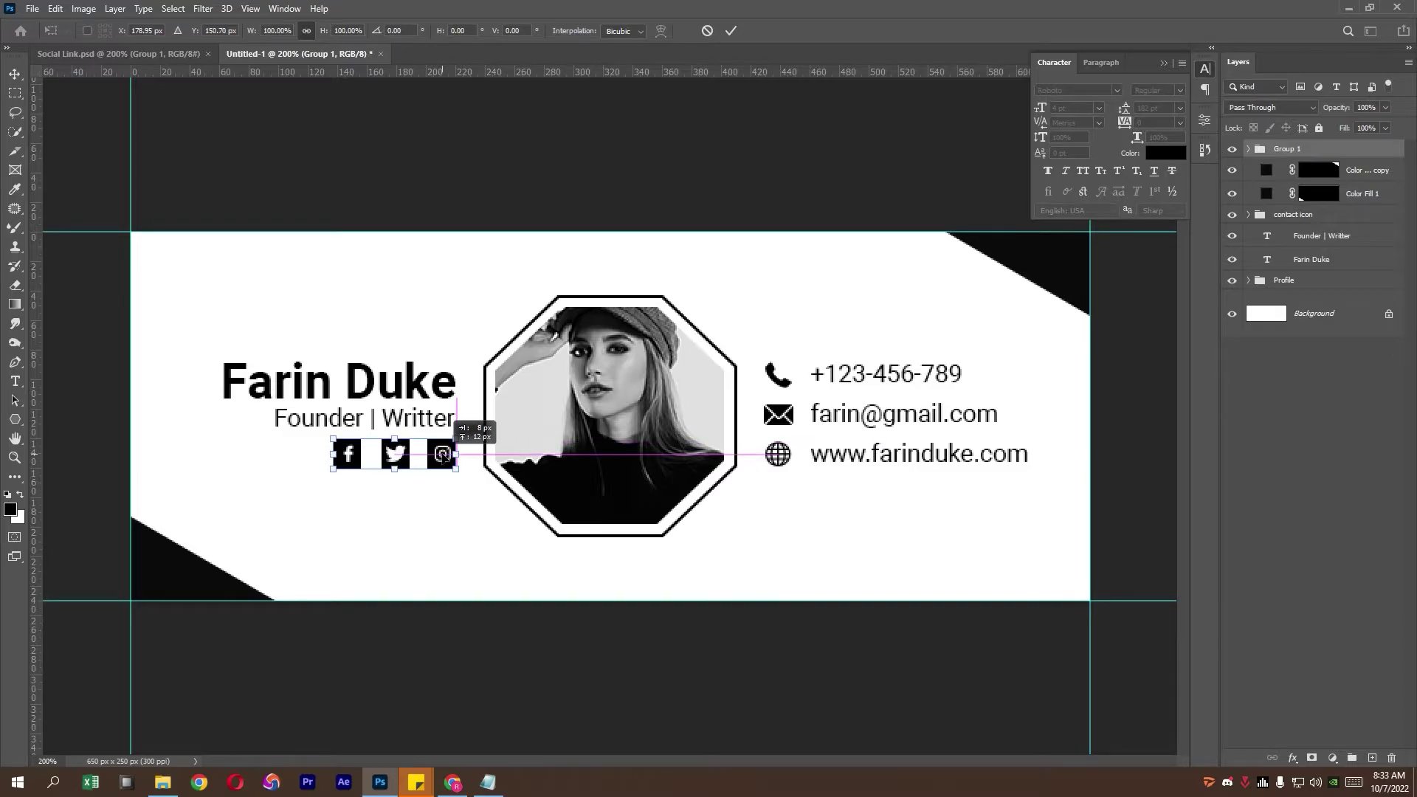
drag(443, 453, 443, 454)
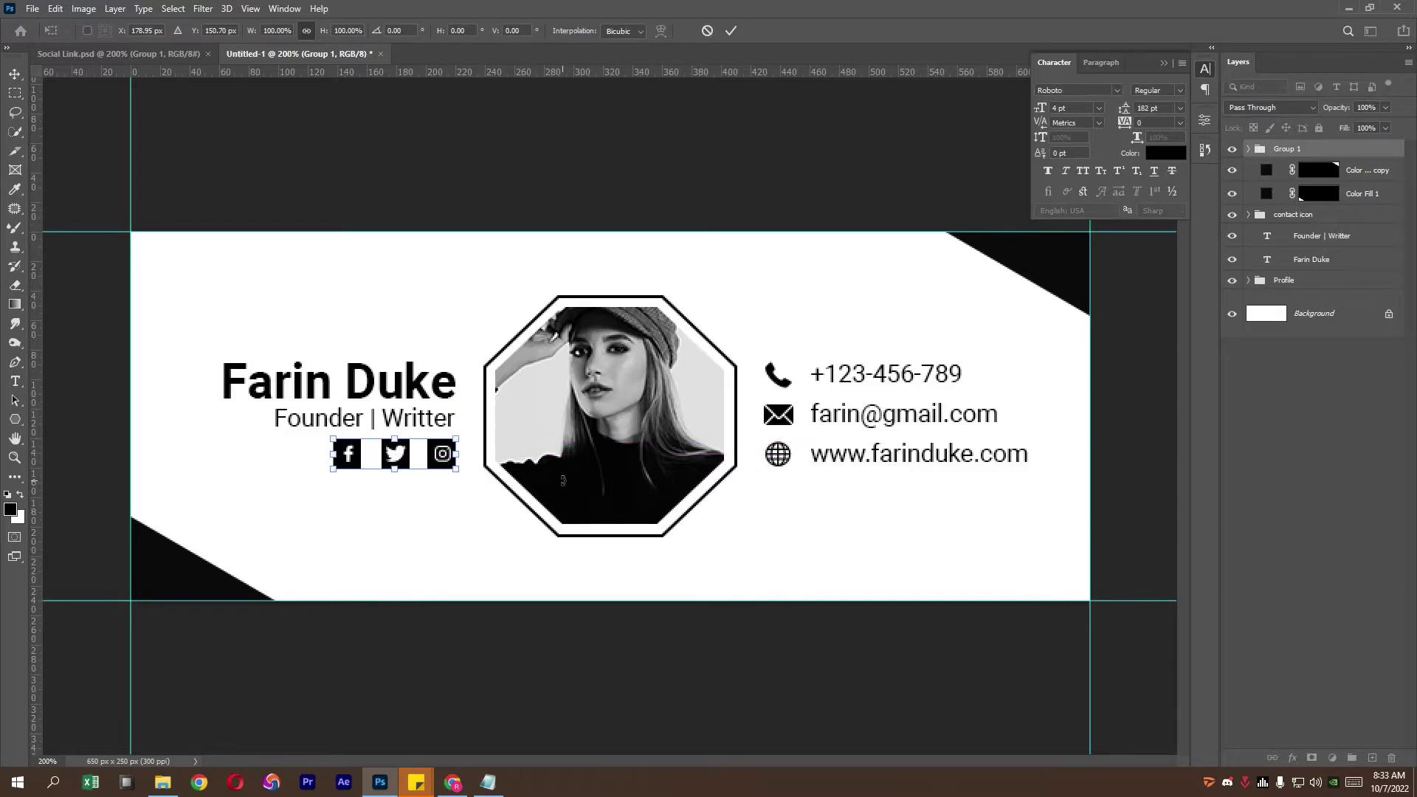
key(Return)
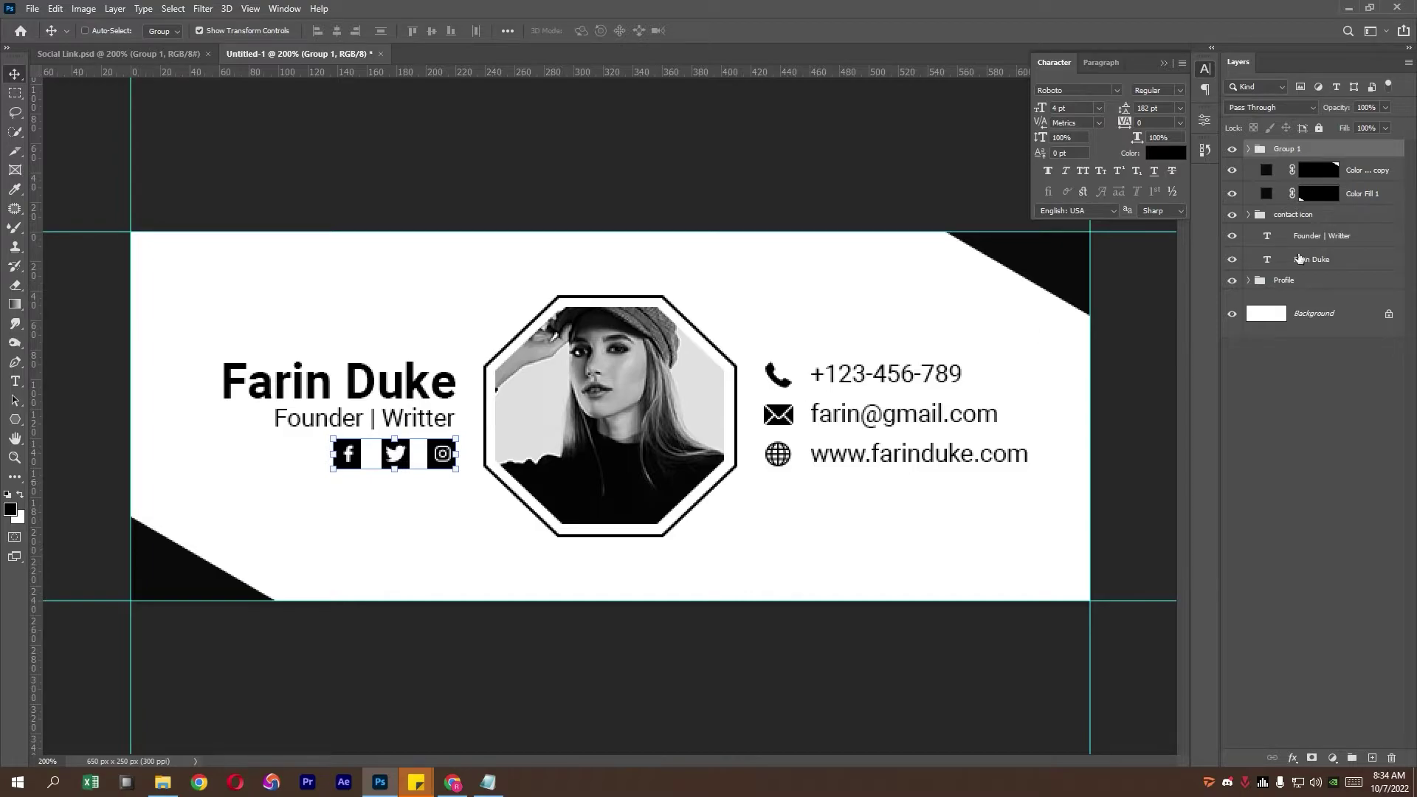
click(1319, 279)
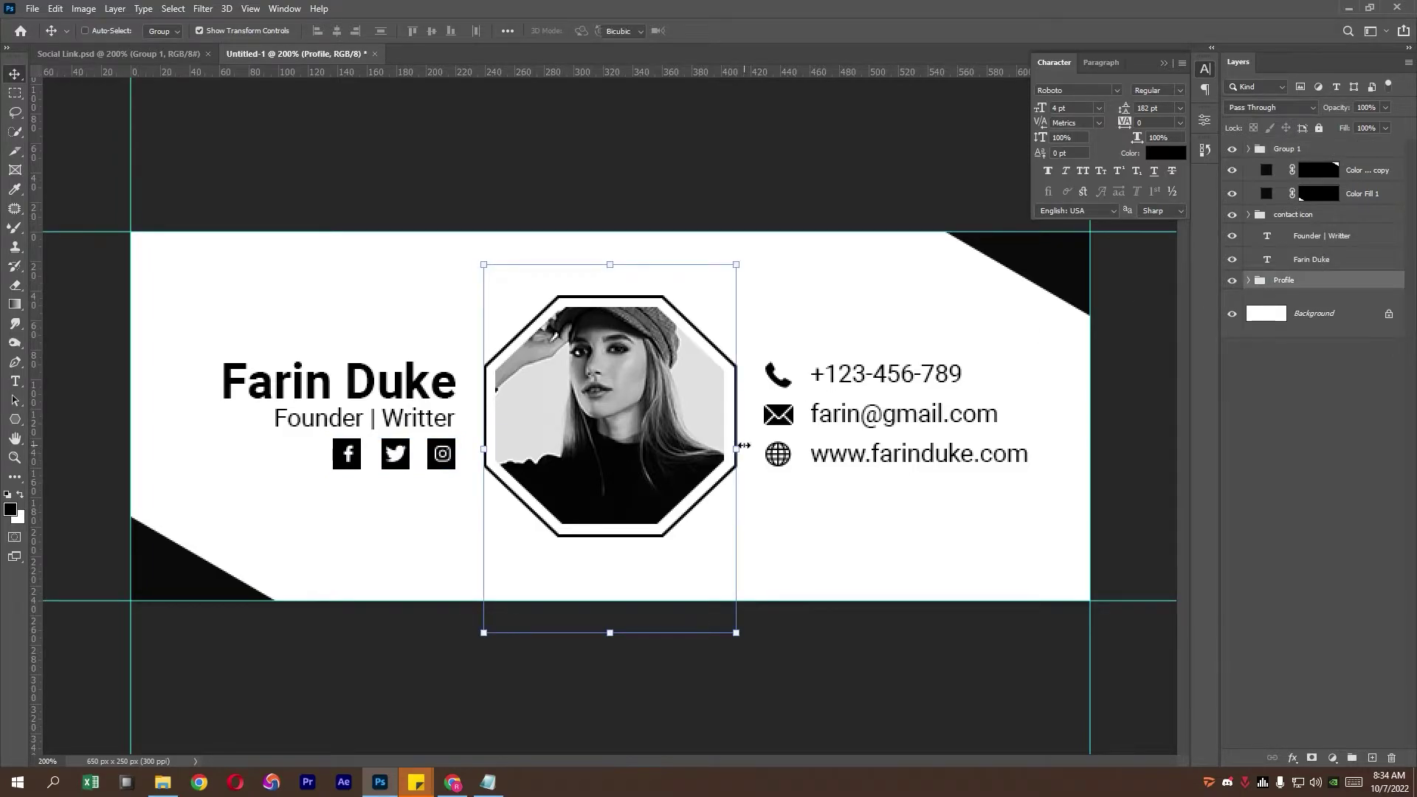
Enlarge the Profile group slightly and resize both octagon Polygon layers to frame the photo.
mouse_move(743, 445)
mouse_down()
mouse_move(694, 456)
mouse_move(743, 453)
mouse_up()
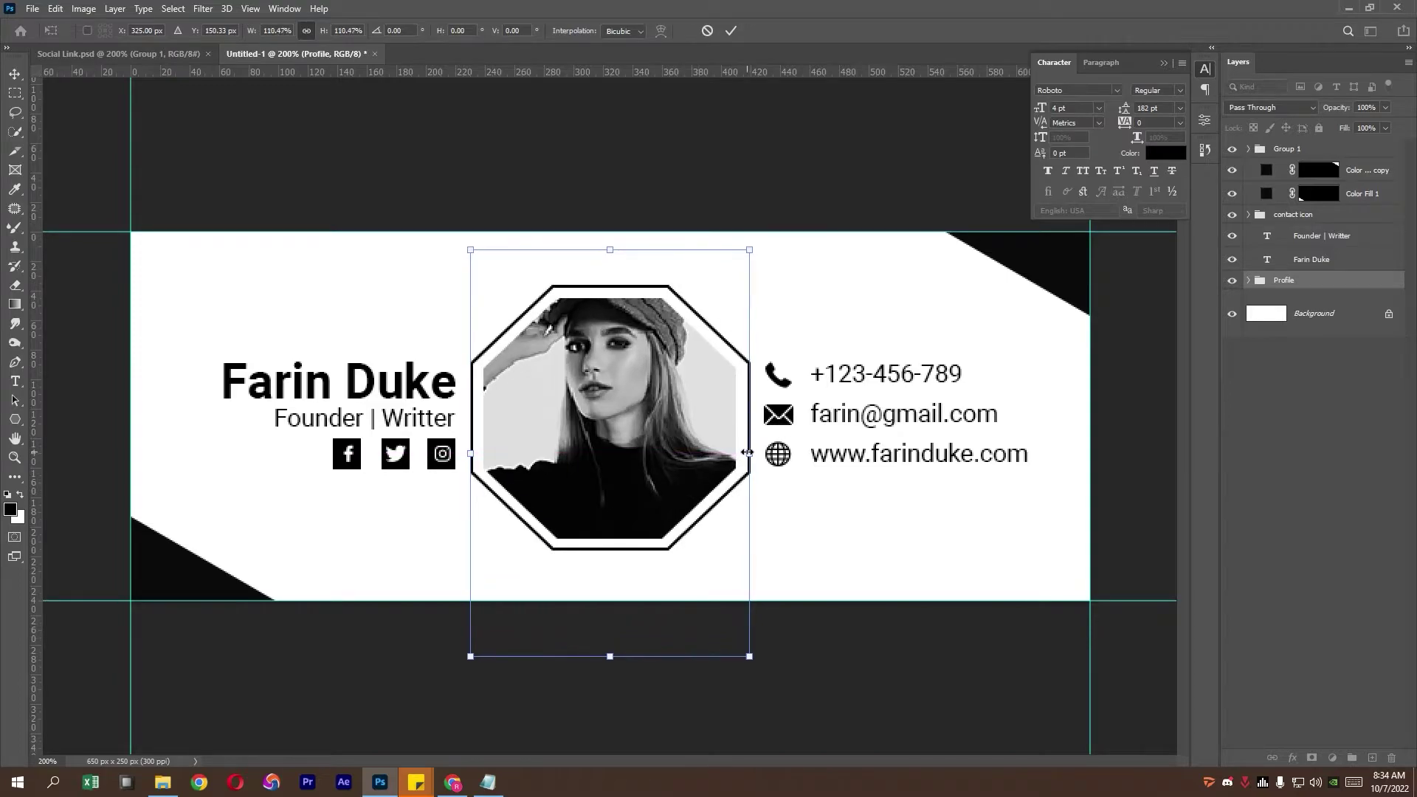
key(Return)
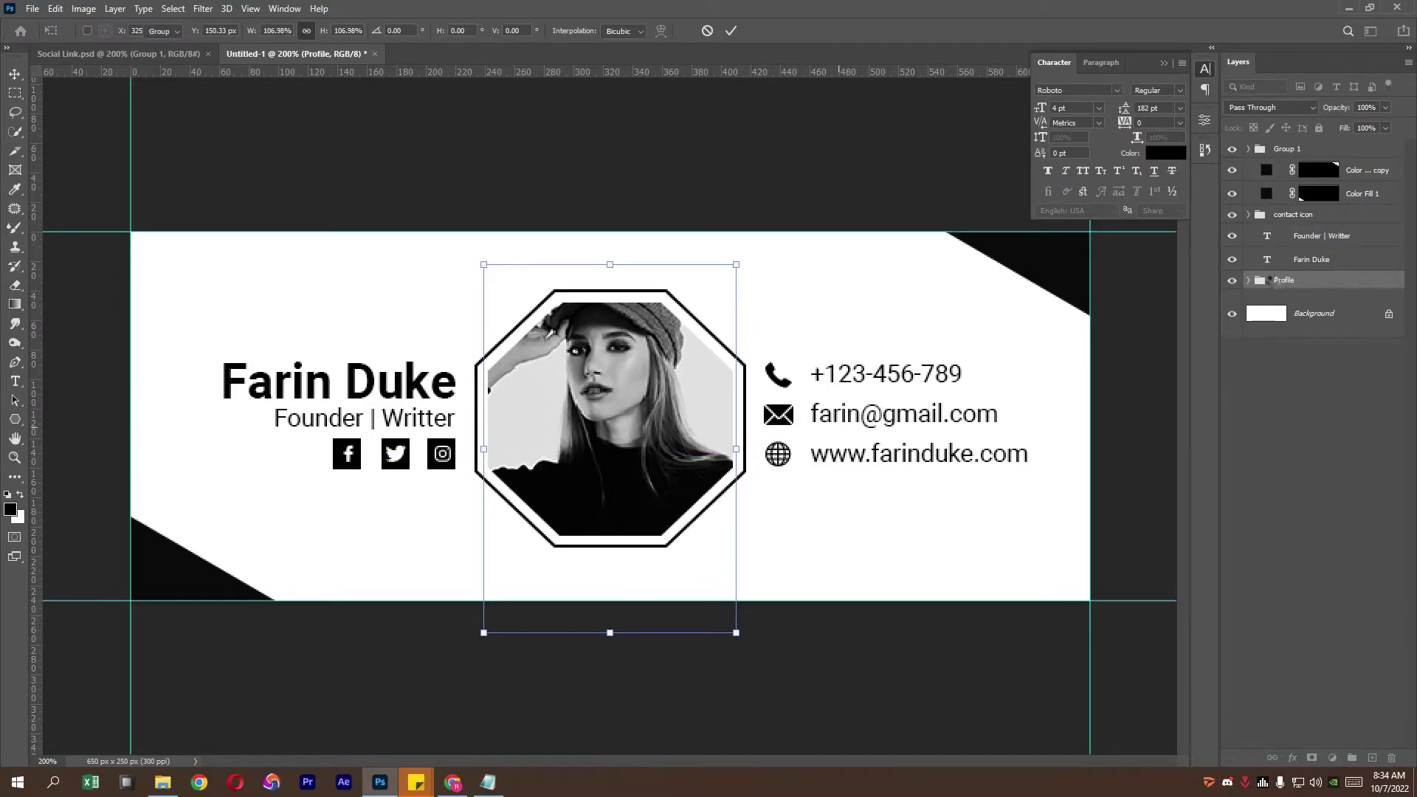
click(1249, 280)
click(1329, 369)
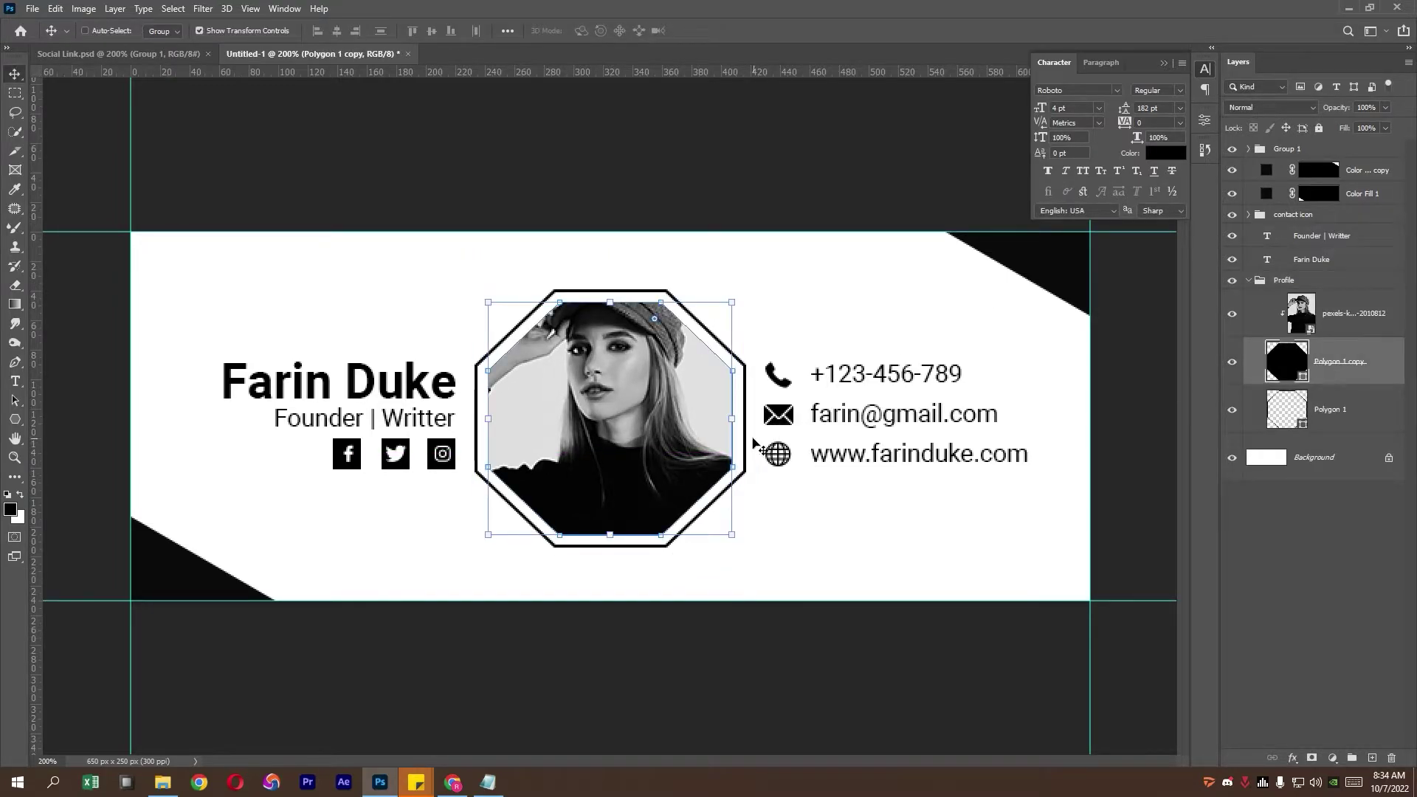
shift+click(1326, 409)
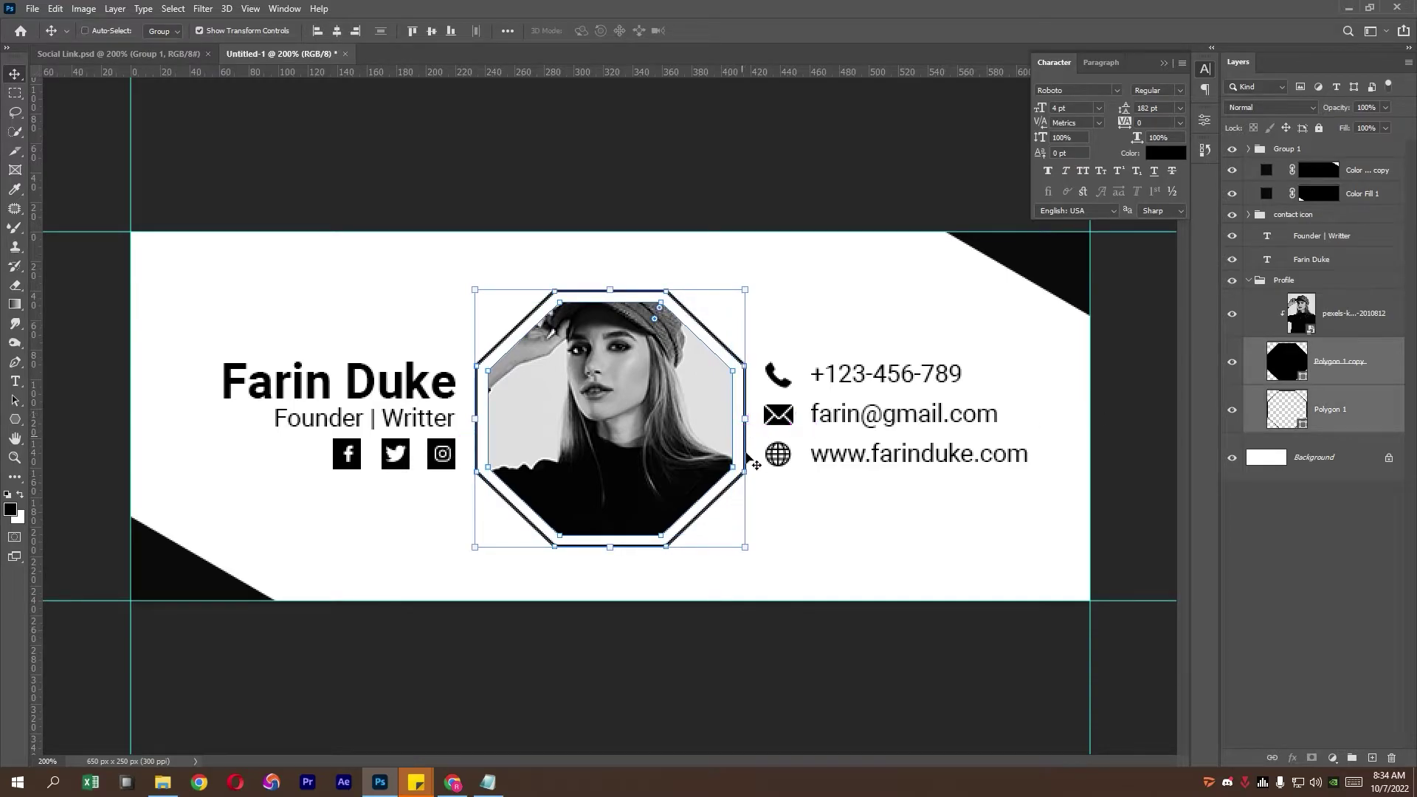
click(746, 550)
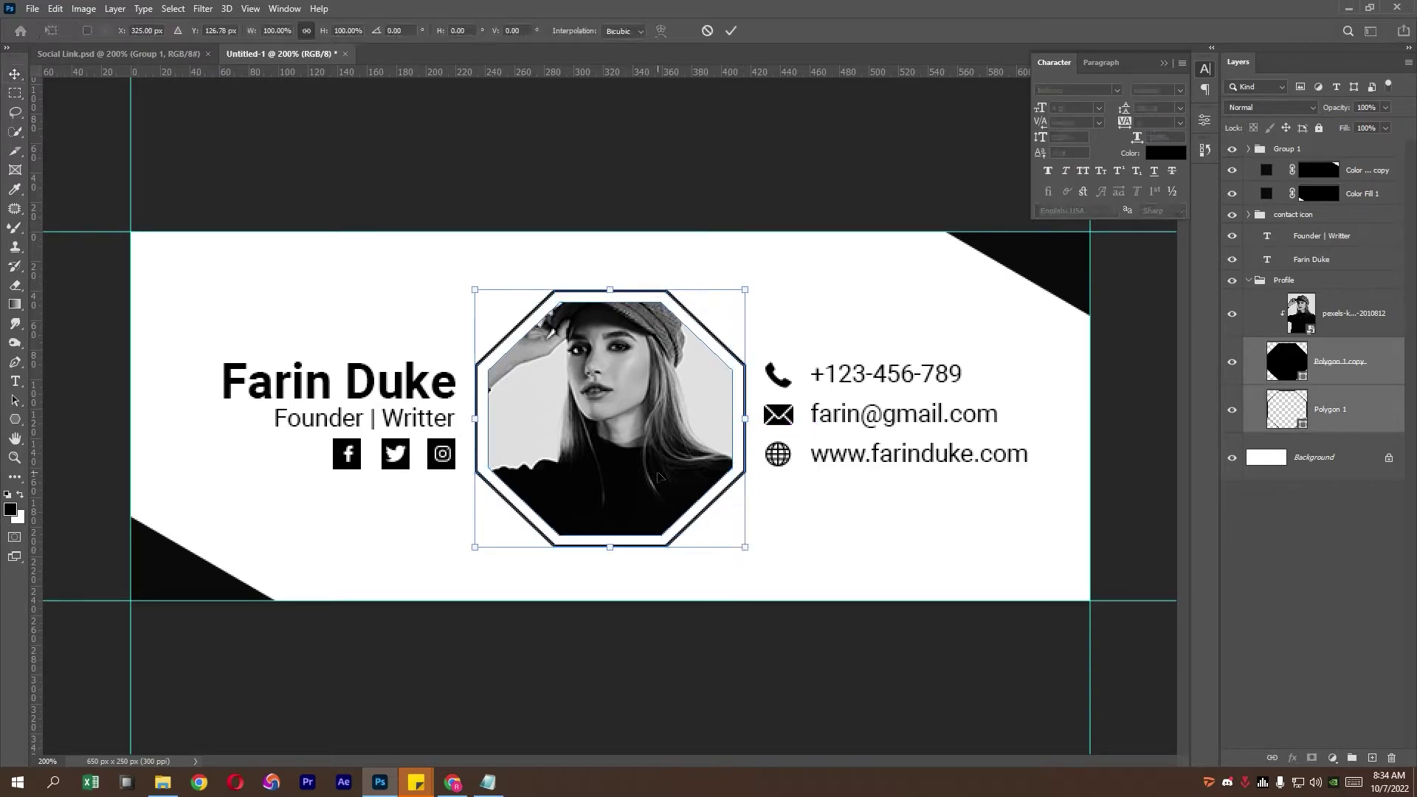
drag(658, 477, 659, 473)
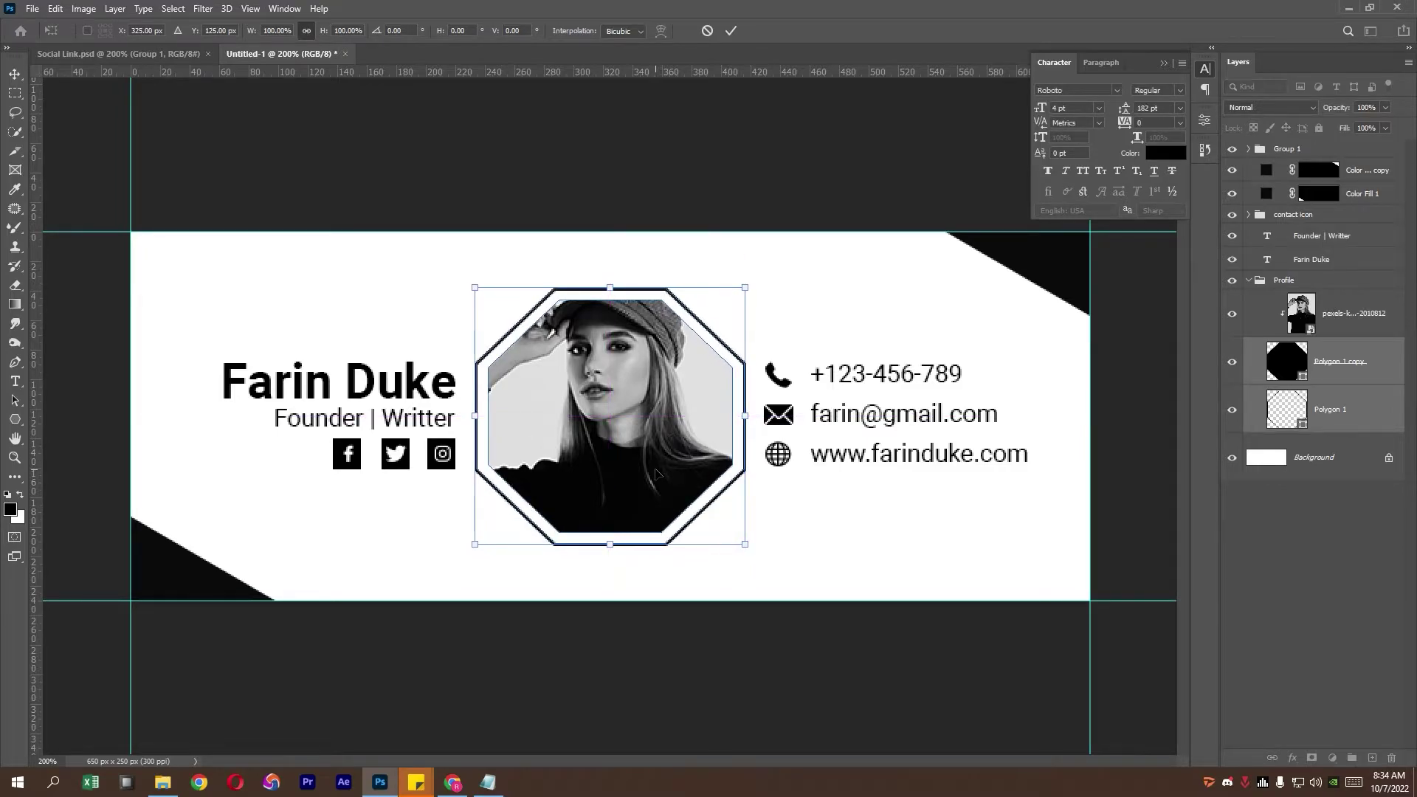
key(Return)
Widen the portrait photo layer so it fills the octagon.
click(1377, 330)
key(ctrl+t)
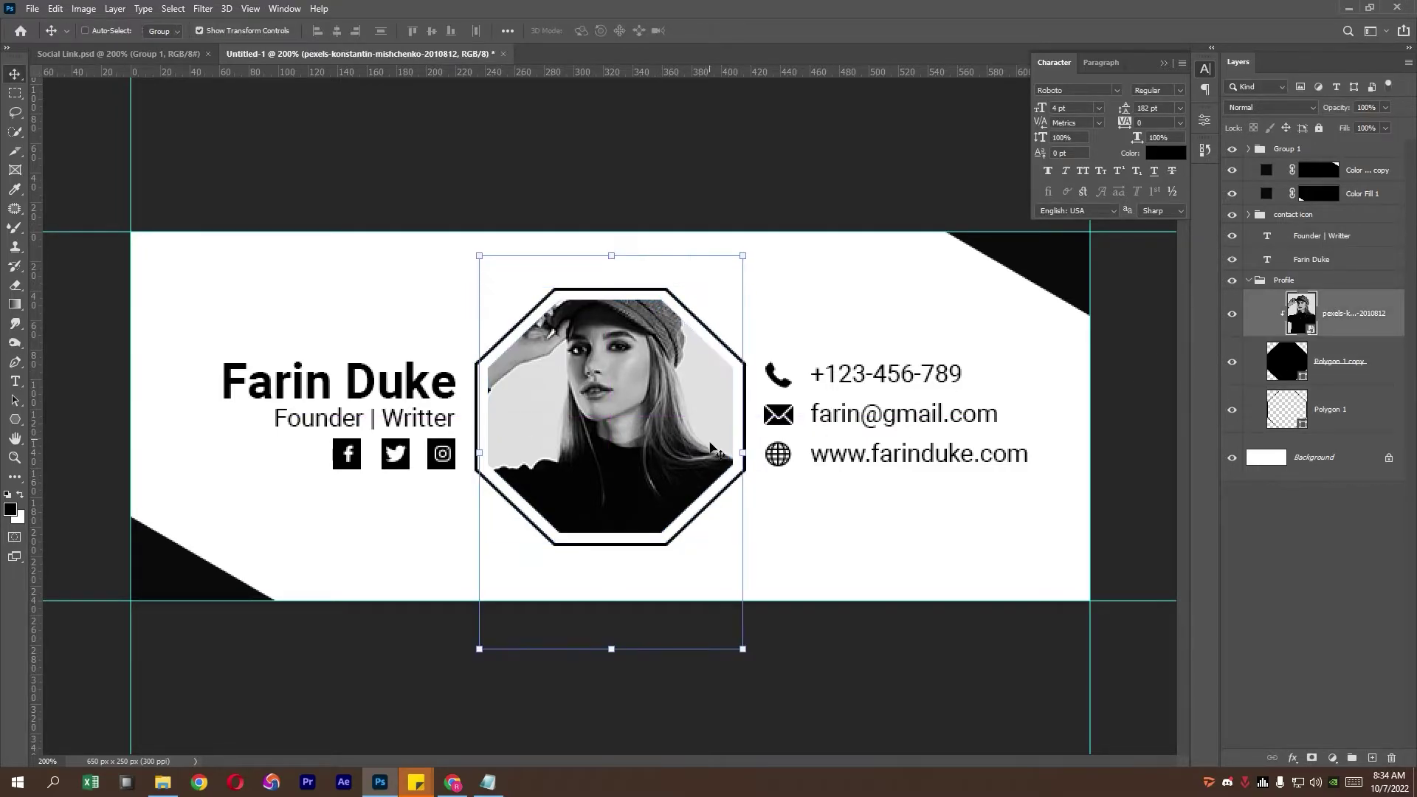
drag(746, 452, 756, 456)
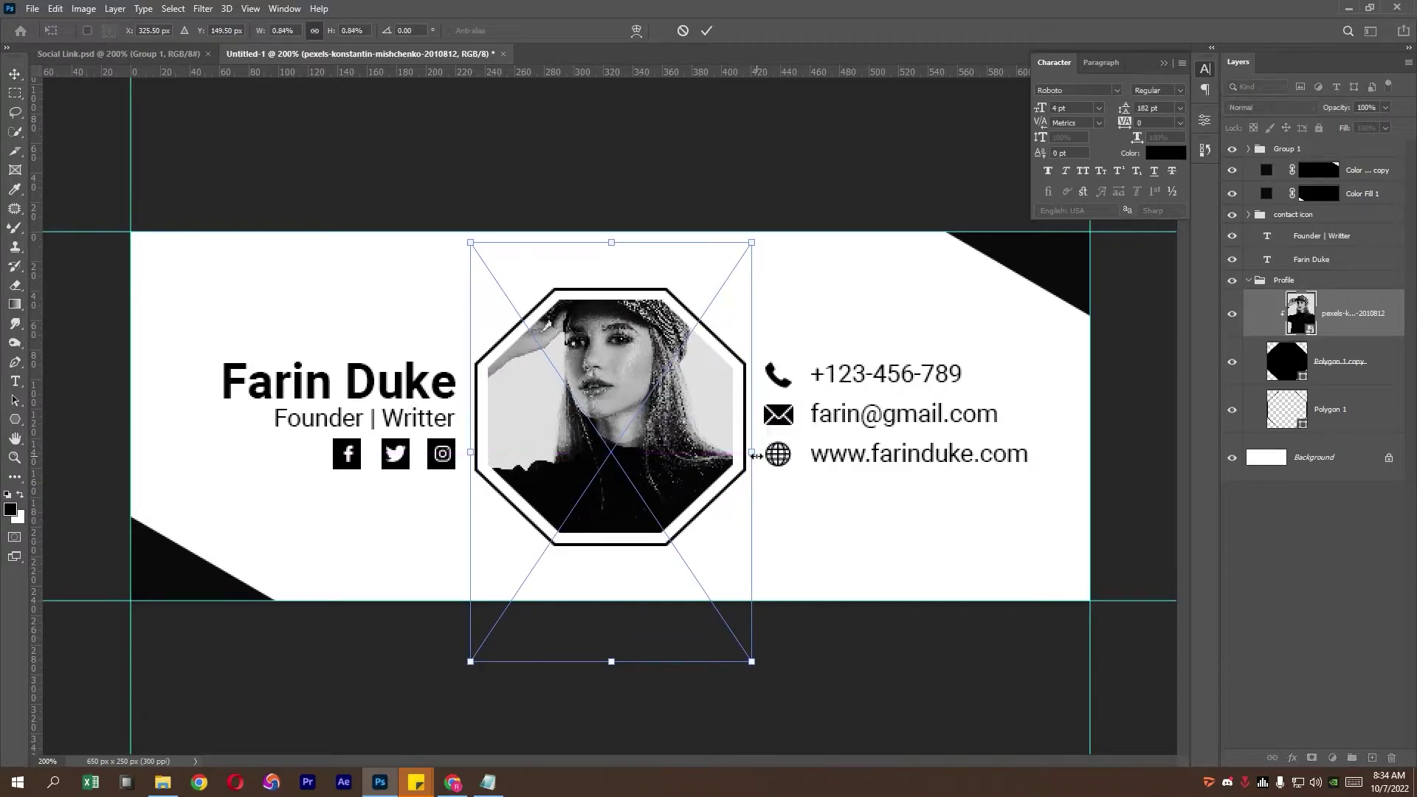
key(Return)
click(1249, 281)
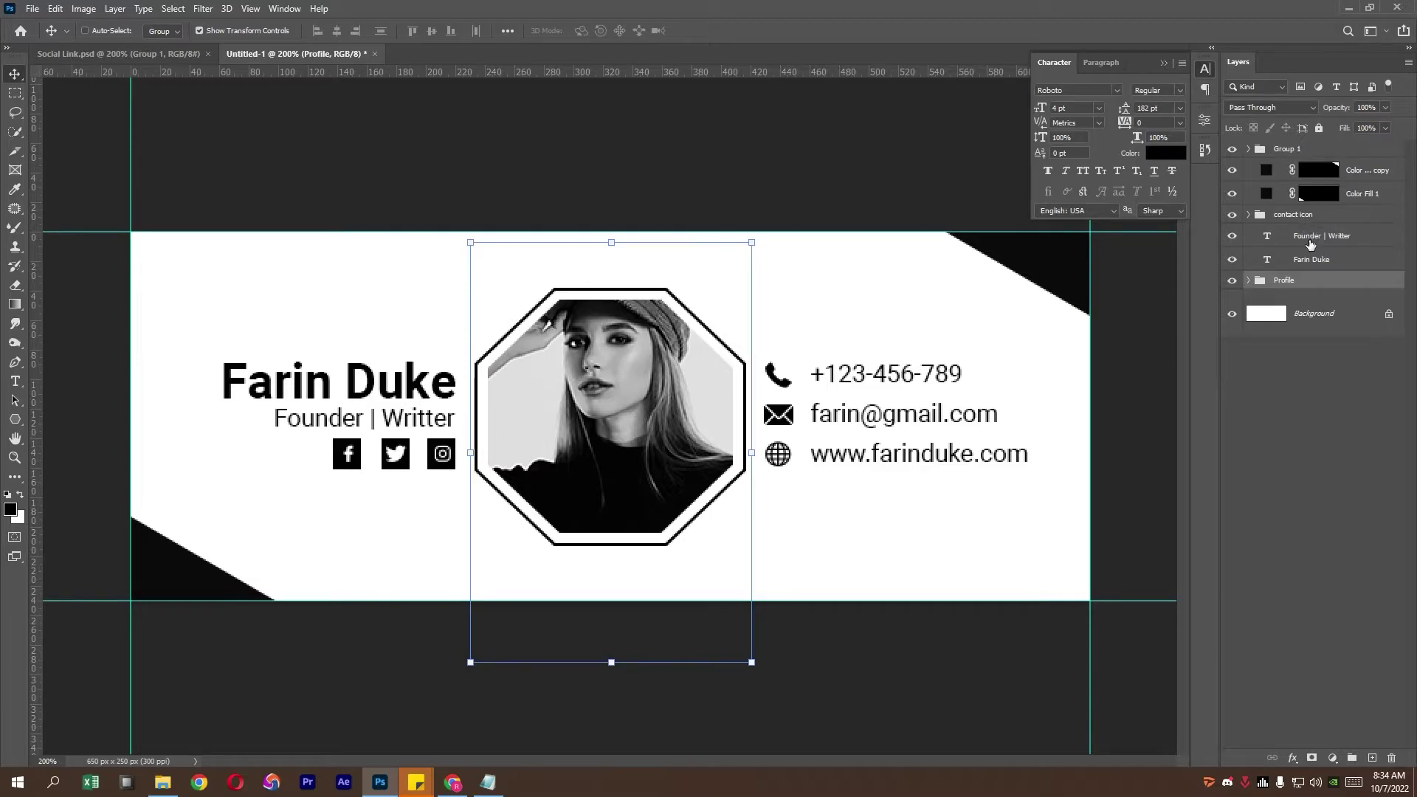
Nudge the name, title and social icons Group 1 up by 2 px.
click(1310, 236)
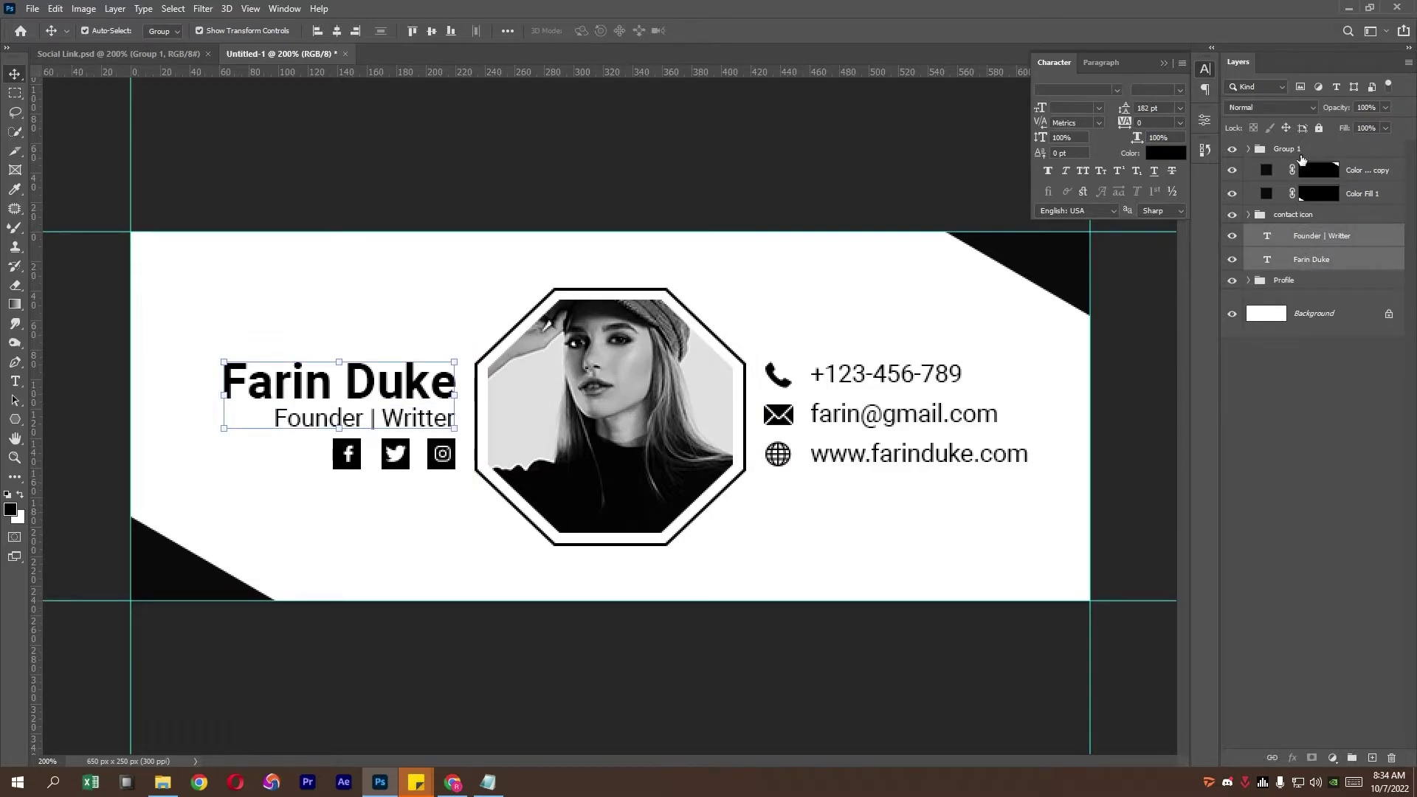
ctrl+click(1288, 149)
key(ctrl+t)
key(Up)
key(Up)
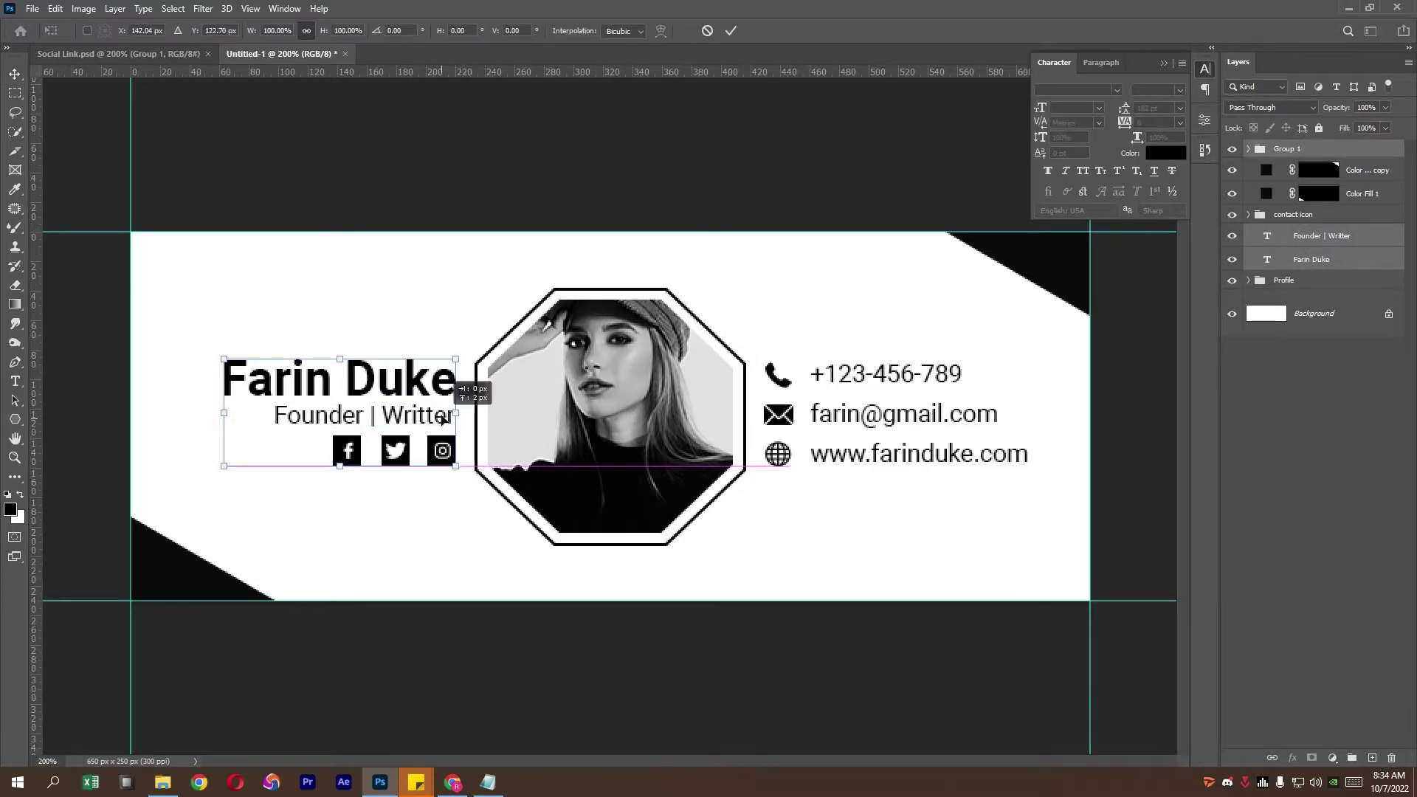
key(Return)
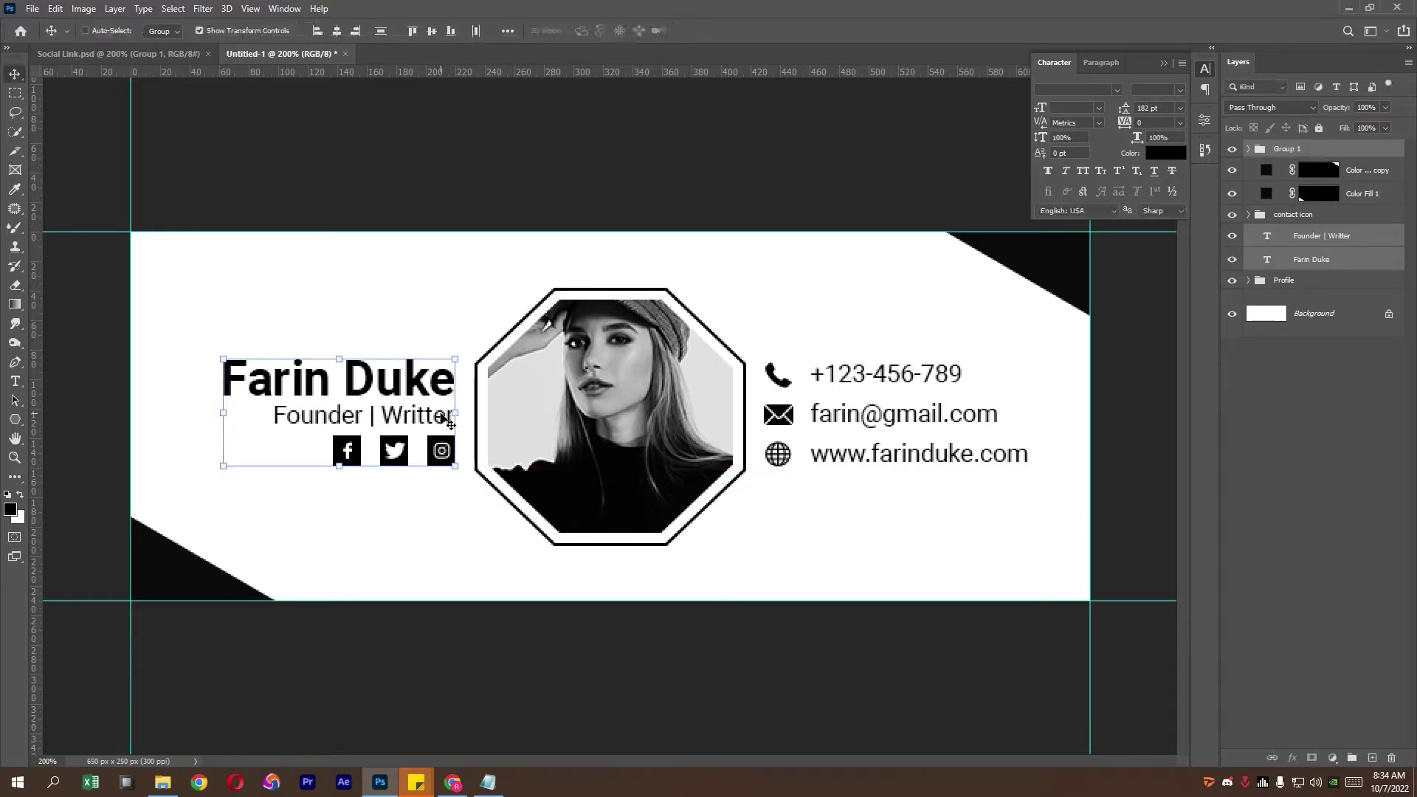
Slightly resize the contact details group.
click(1290, 215)
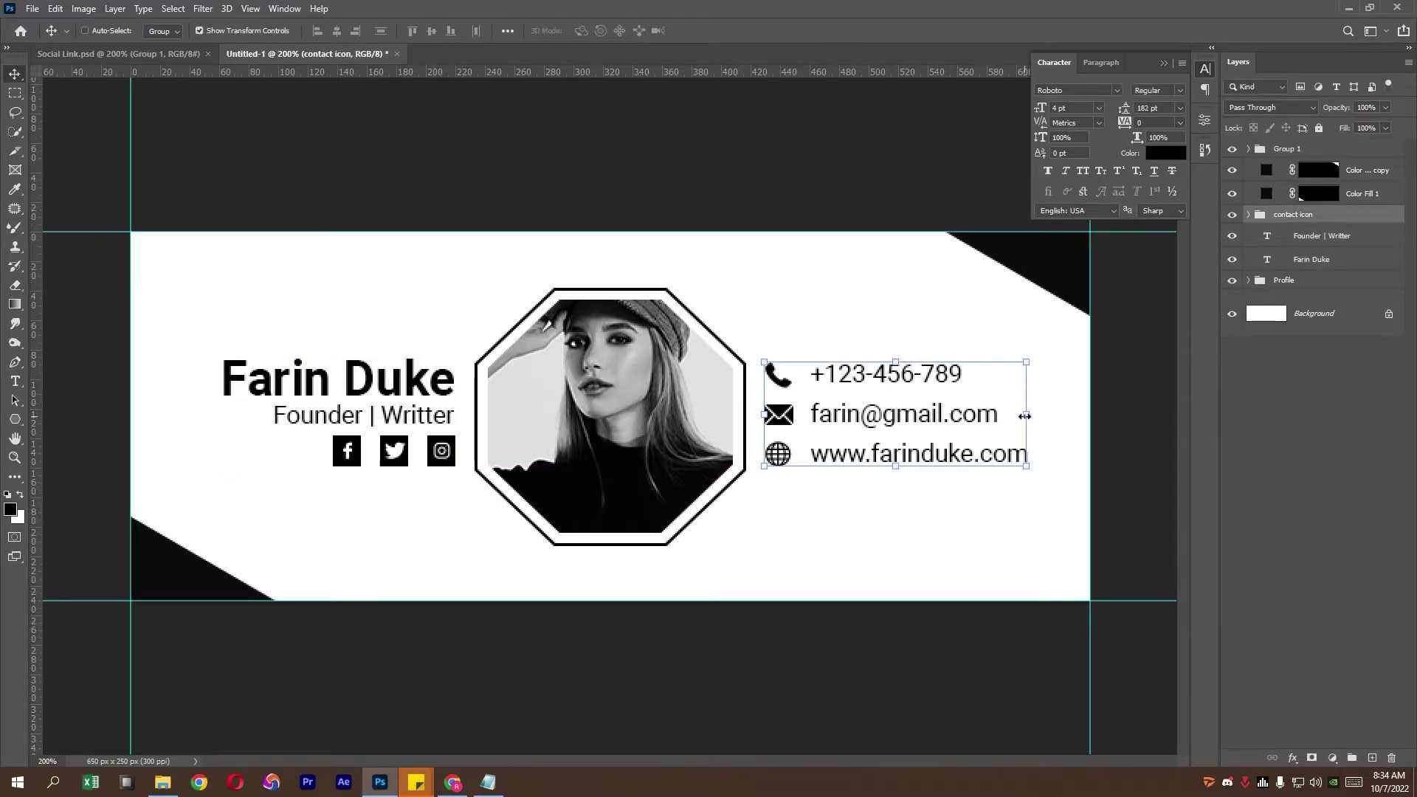
drag(1028, 414, 989, 420)
key(Return)
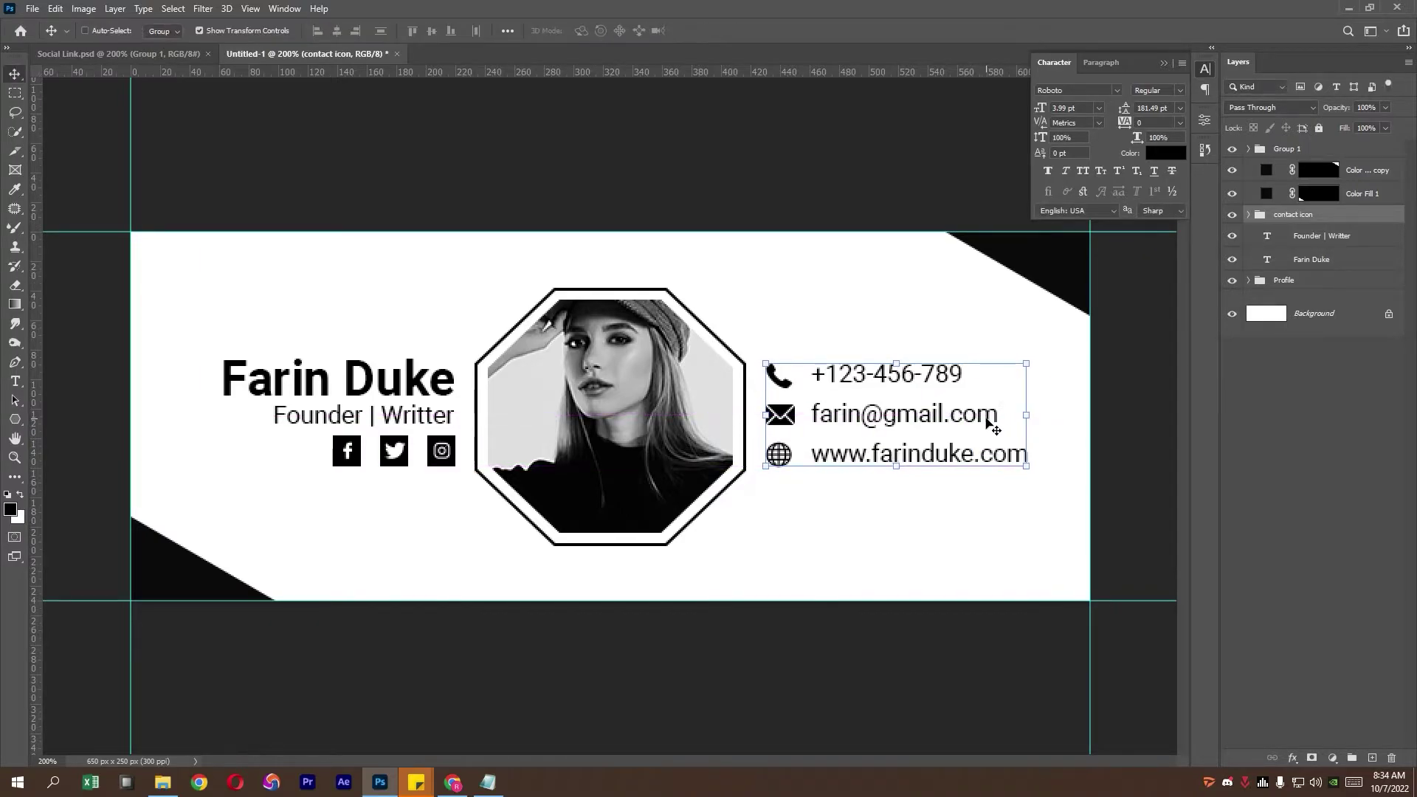
click(1282, 151)
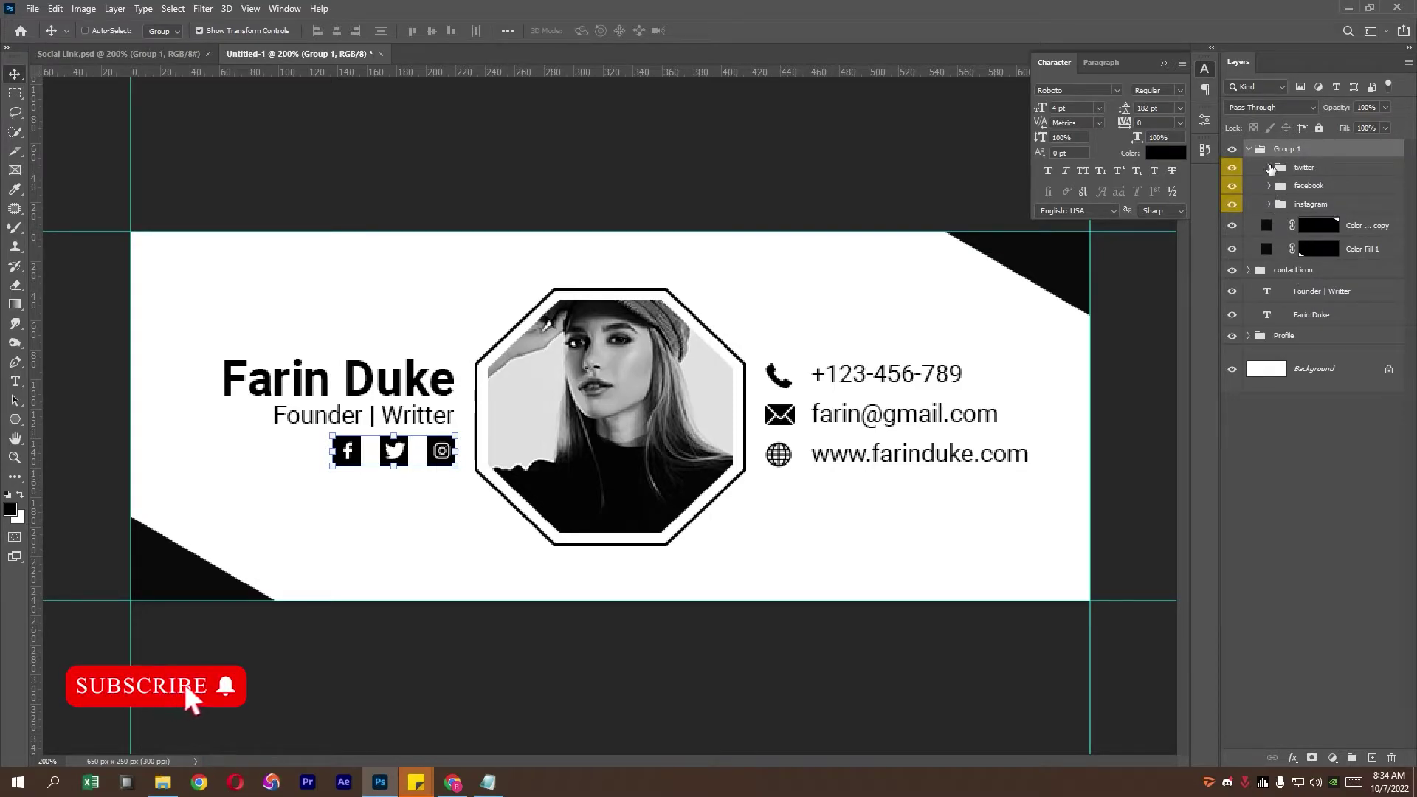
Make the Twitter icon a black glyph in an unfilled square with a 2 px outline.
click(1269, 167)
click(1312, 258)
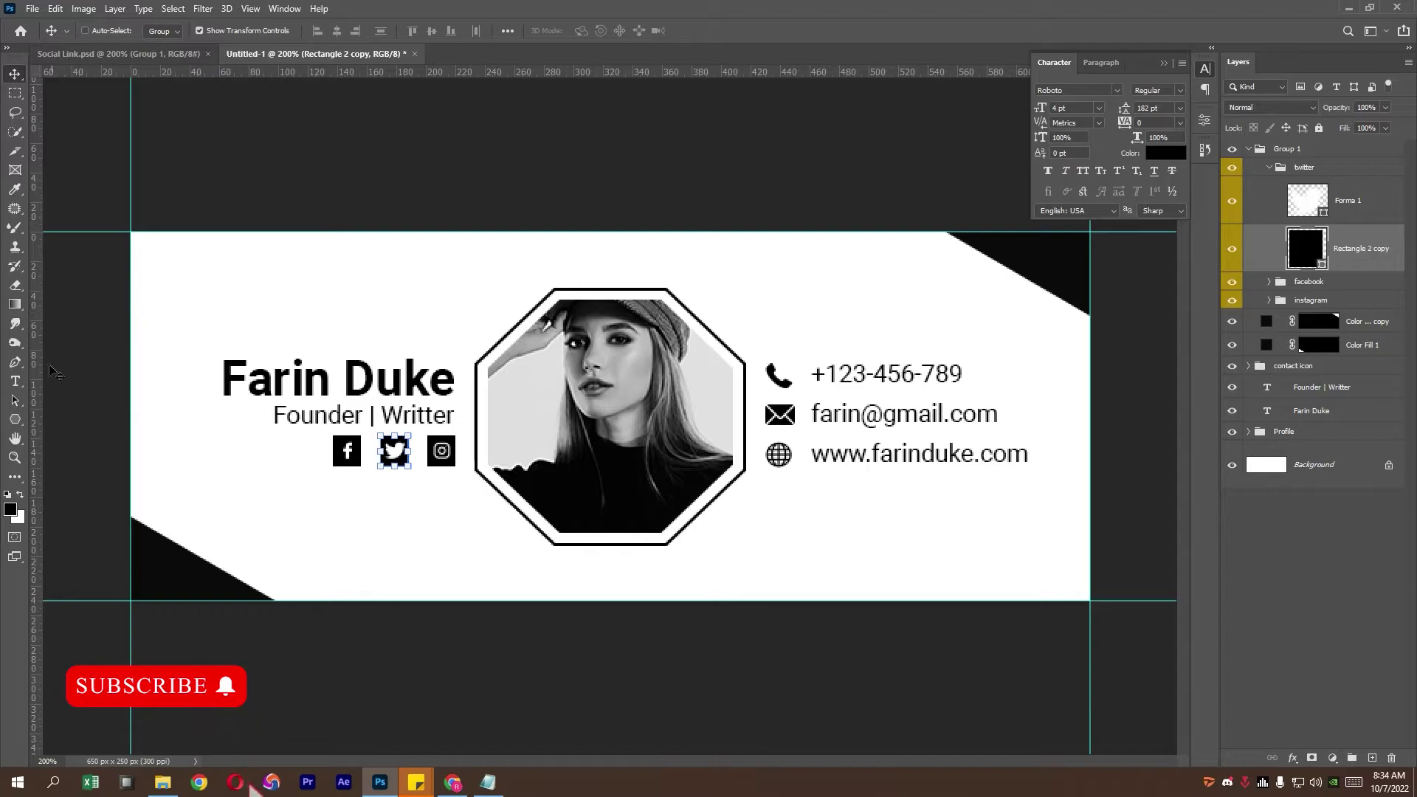
click(15, 418)
click(166, 31)
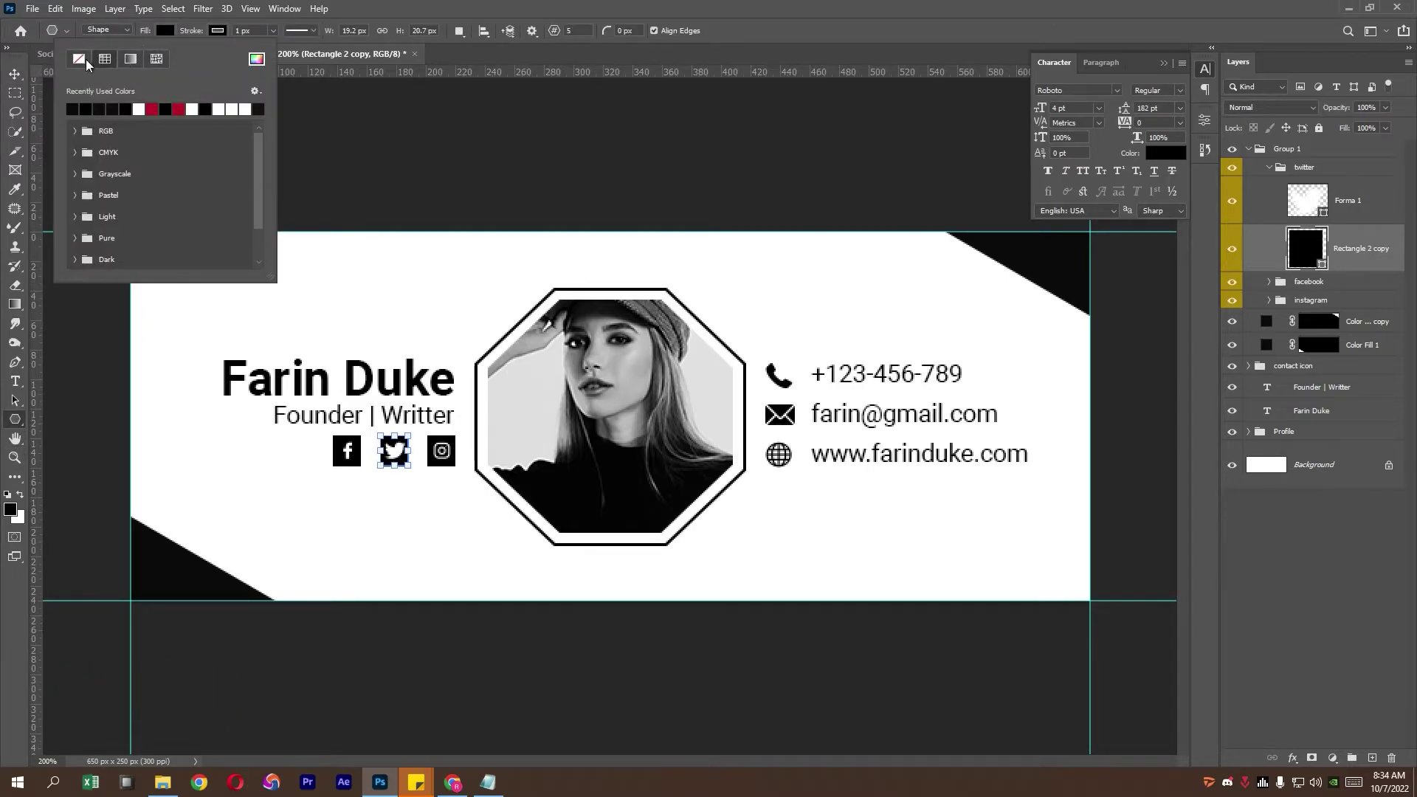
click(79, 59)
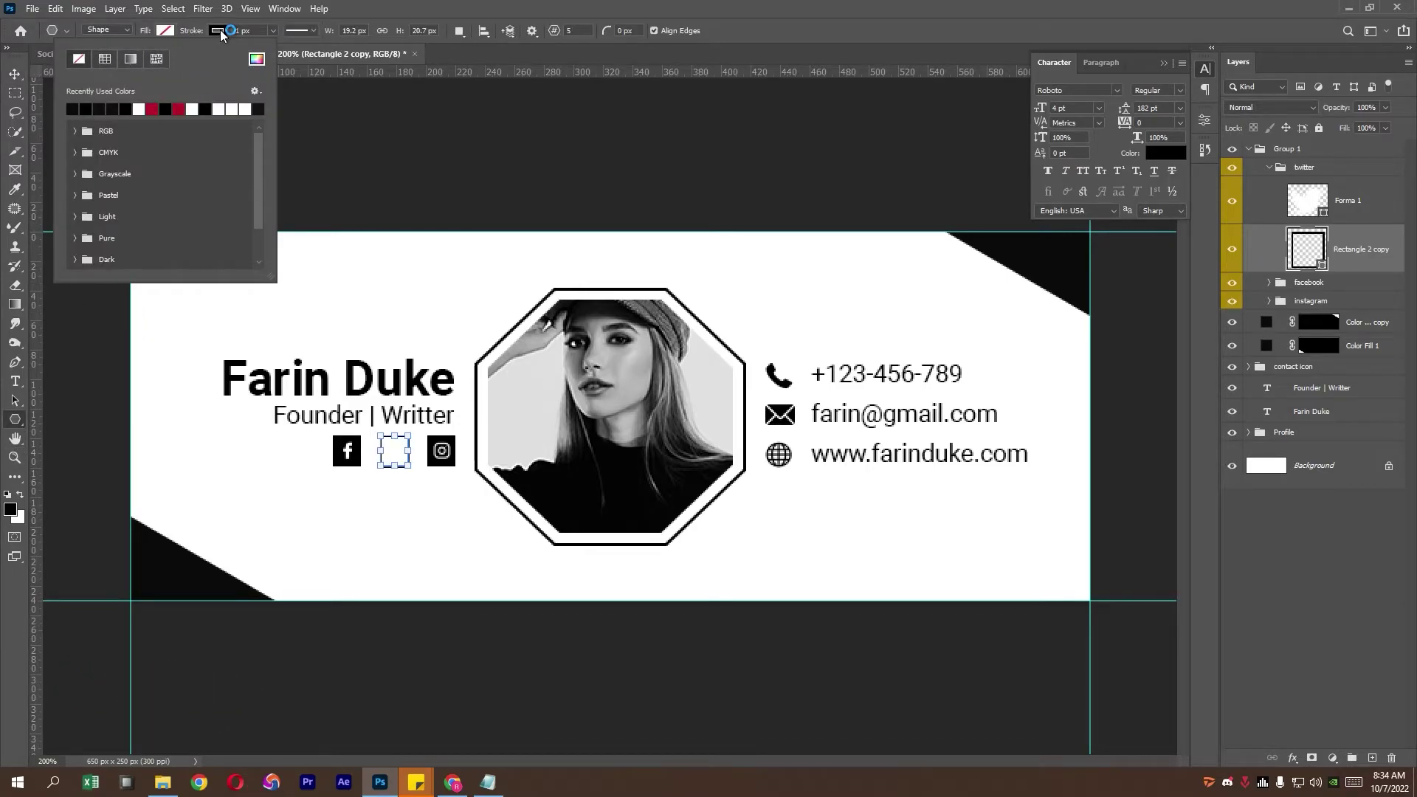
click(220, 32)
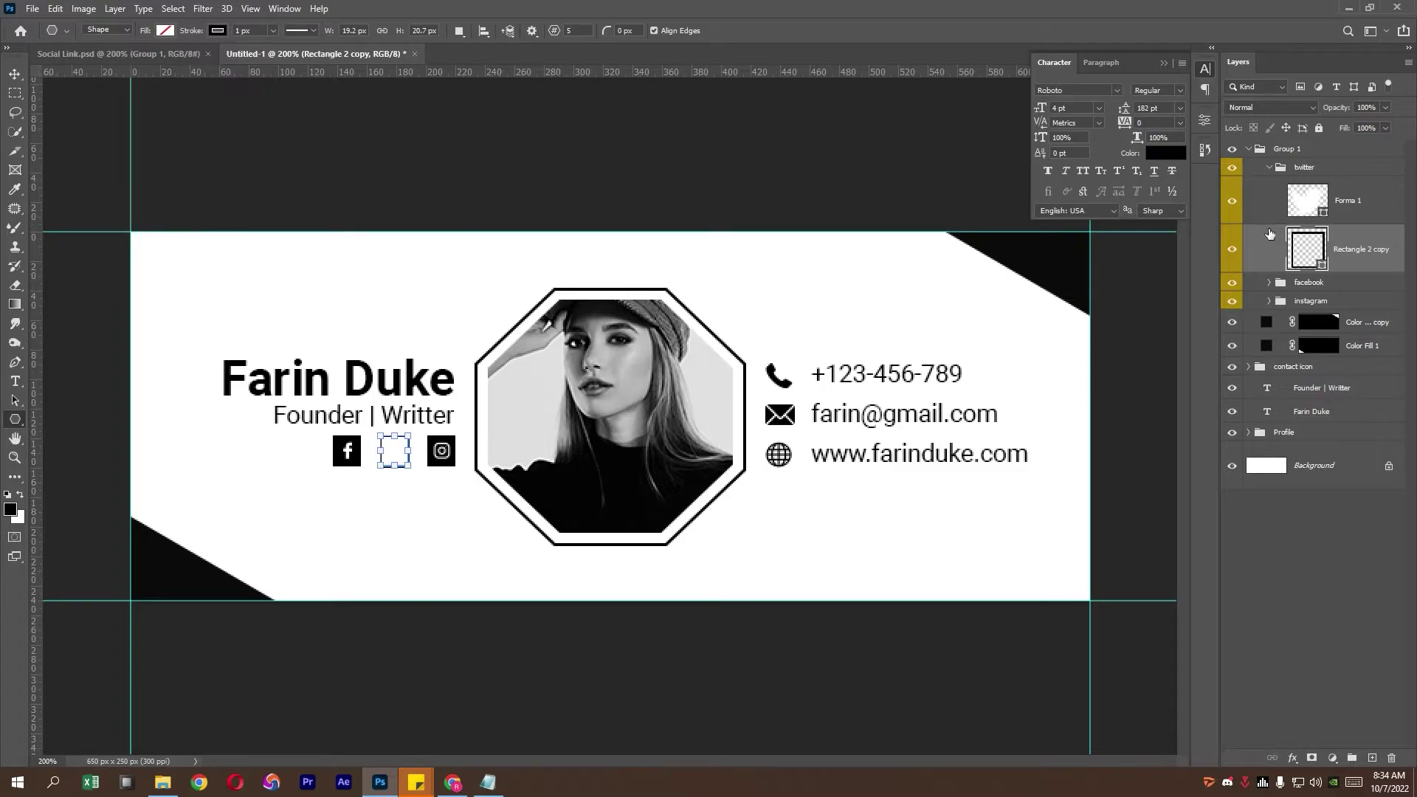
double_click(1311, 220)
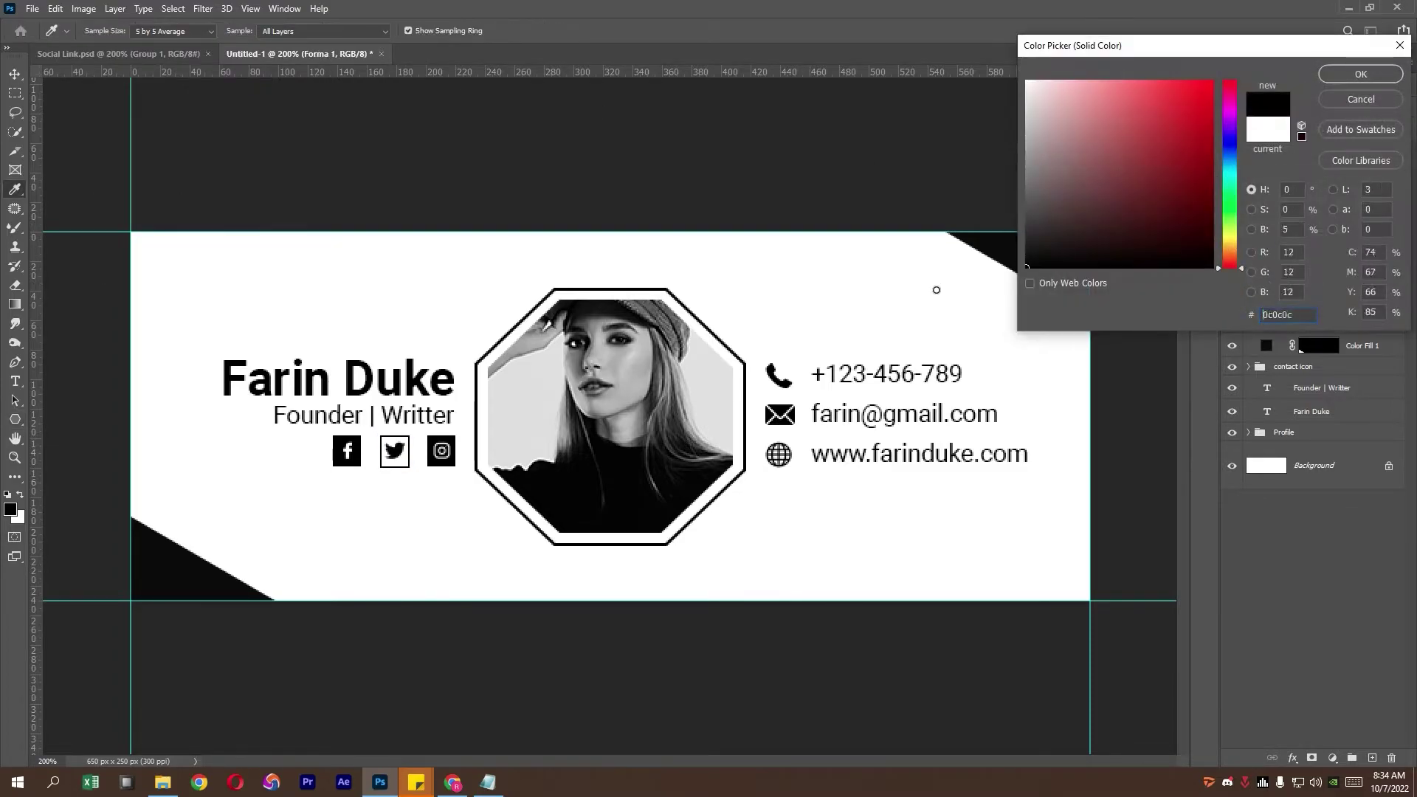
click(1358, 80)
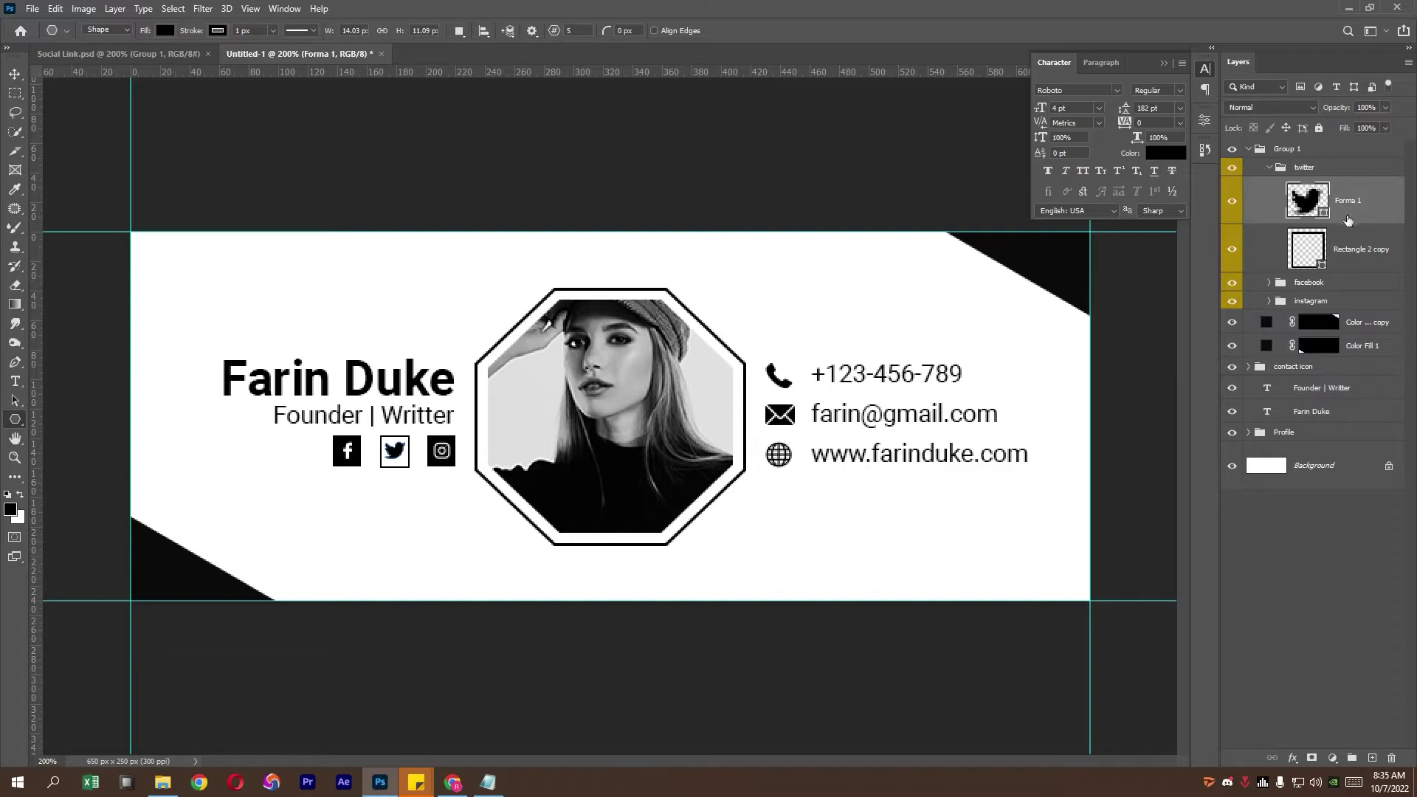
click(1355, 255)
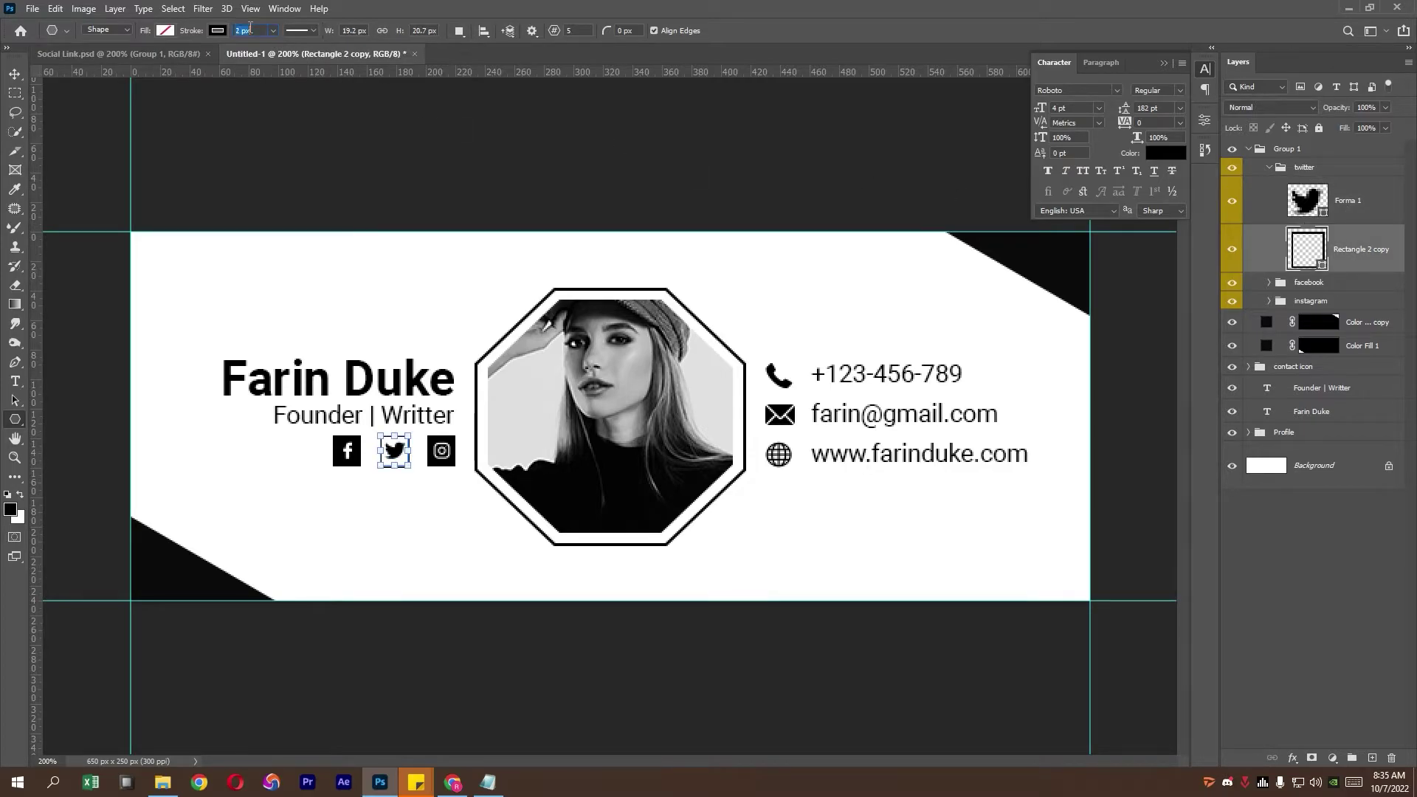
key(Return)
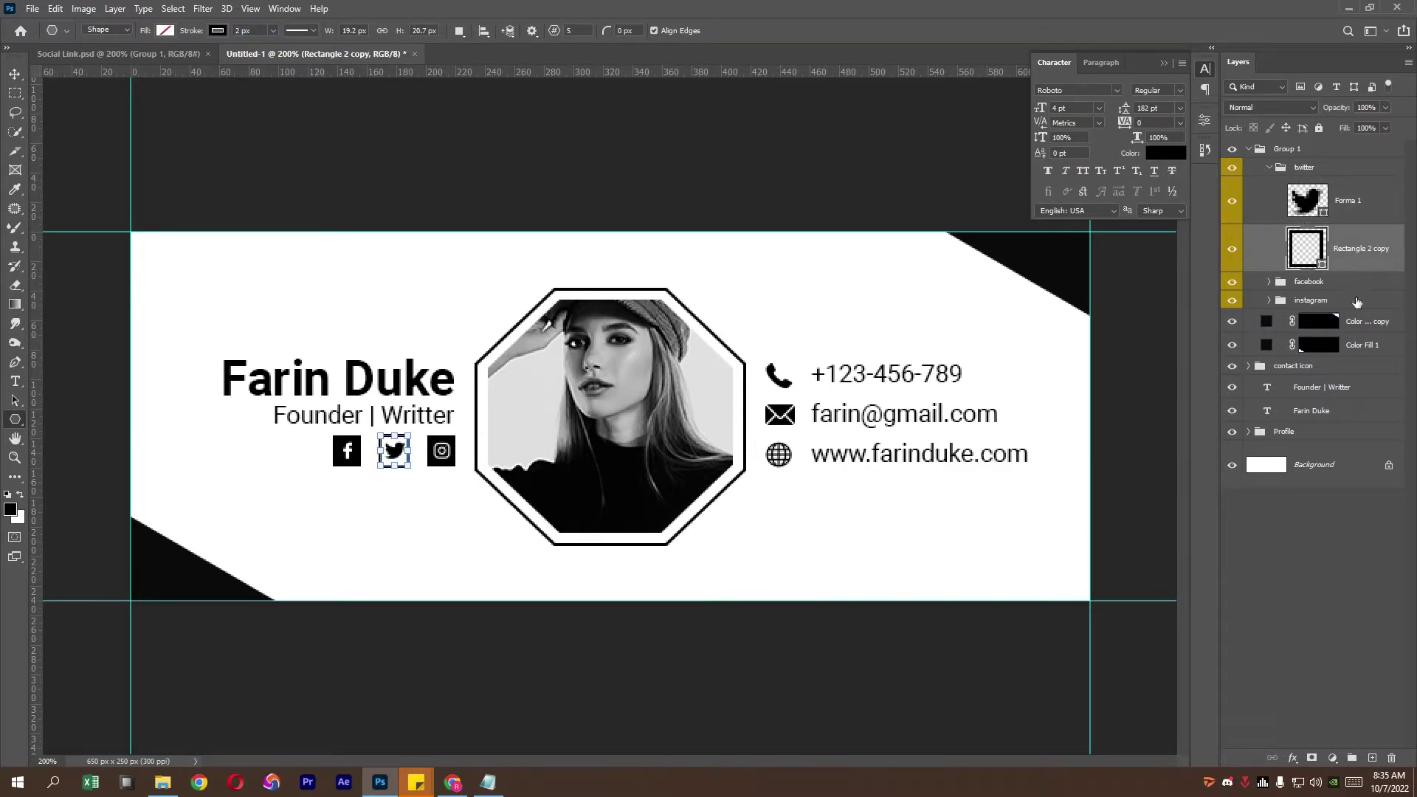
Make the Facebook glyph black and give its square no fill and a 2 px outline.
click(1357, 302)
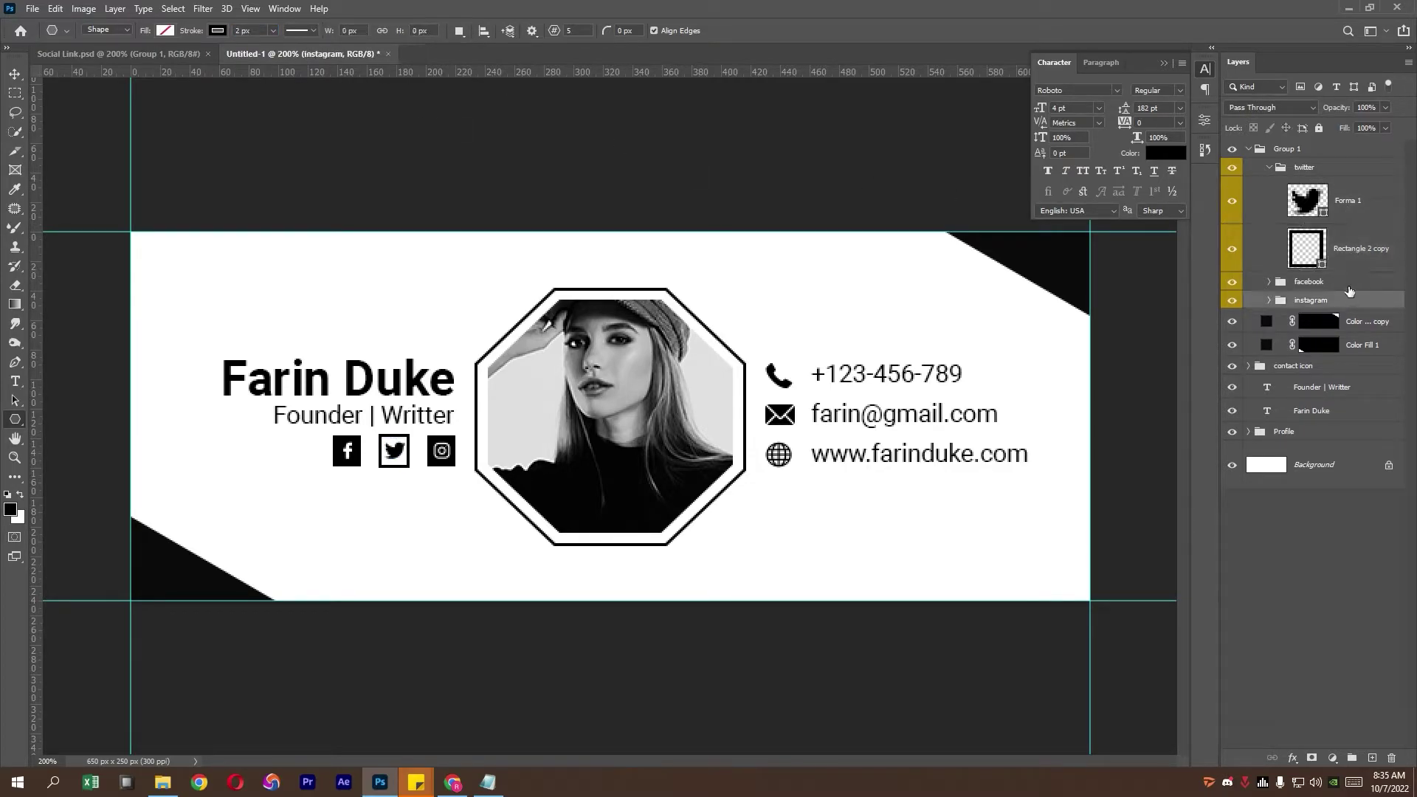
click(1270, 282)
click(1338, 364)
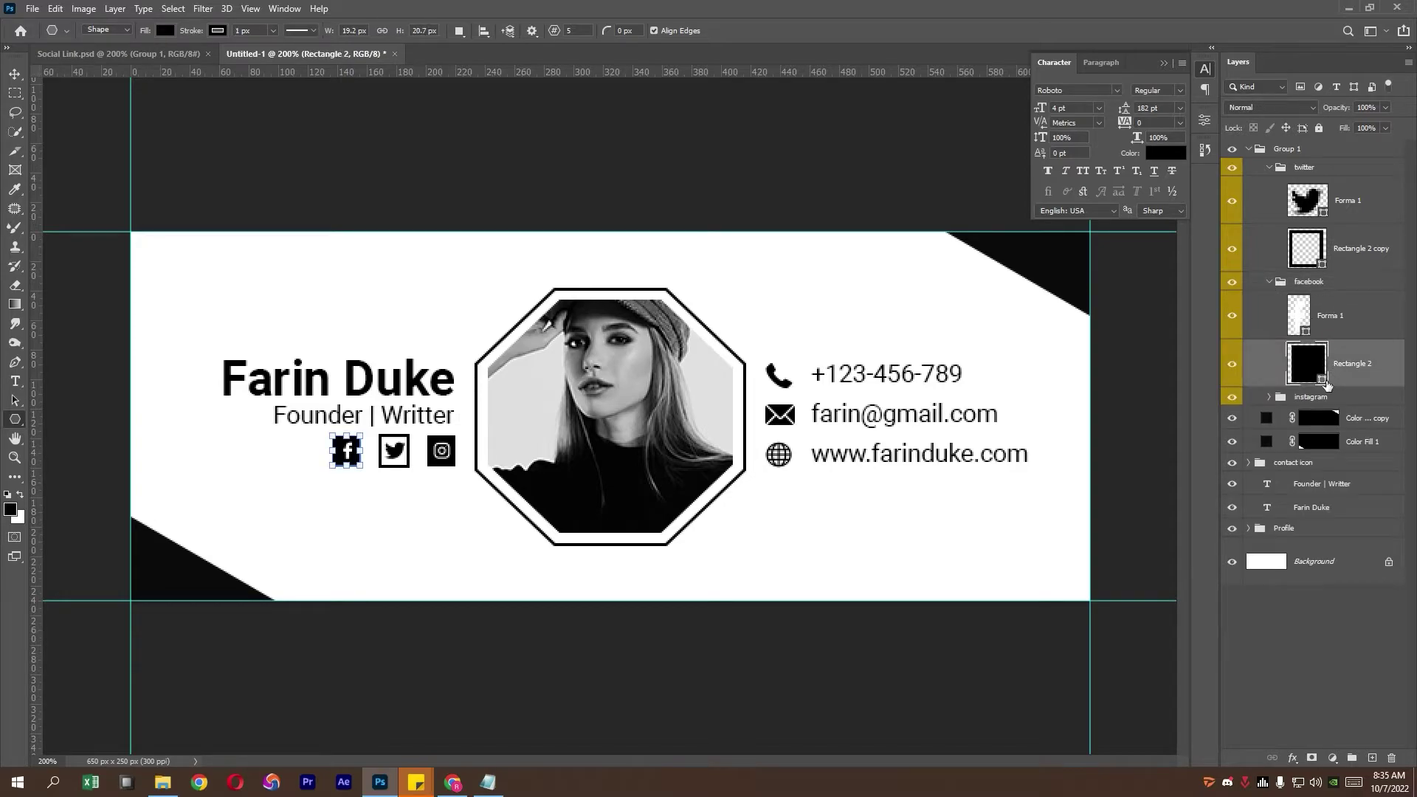
double_click(1308, 329)
click(1297, 347)
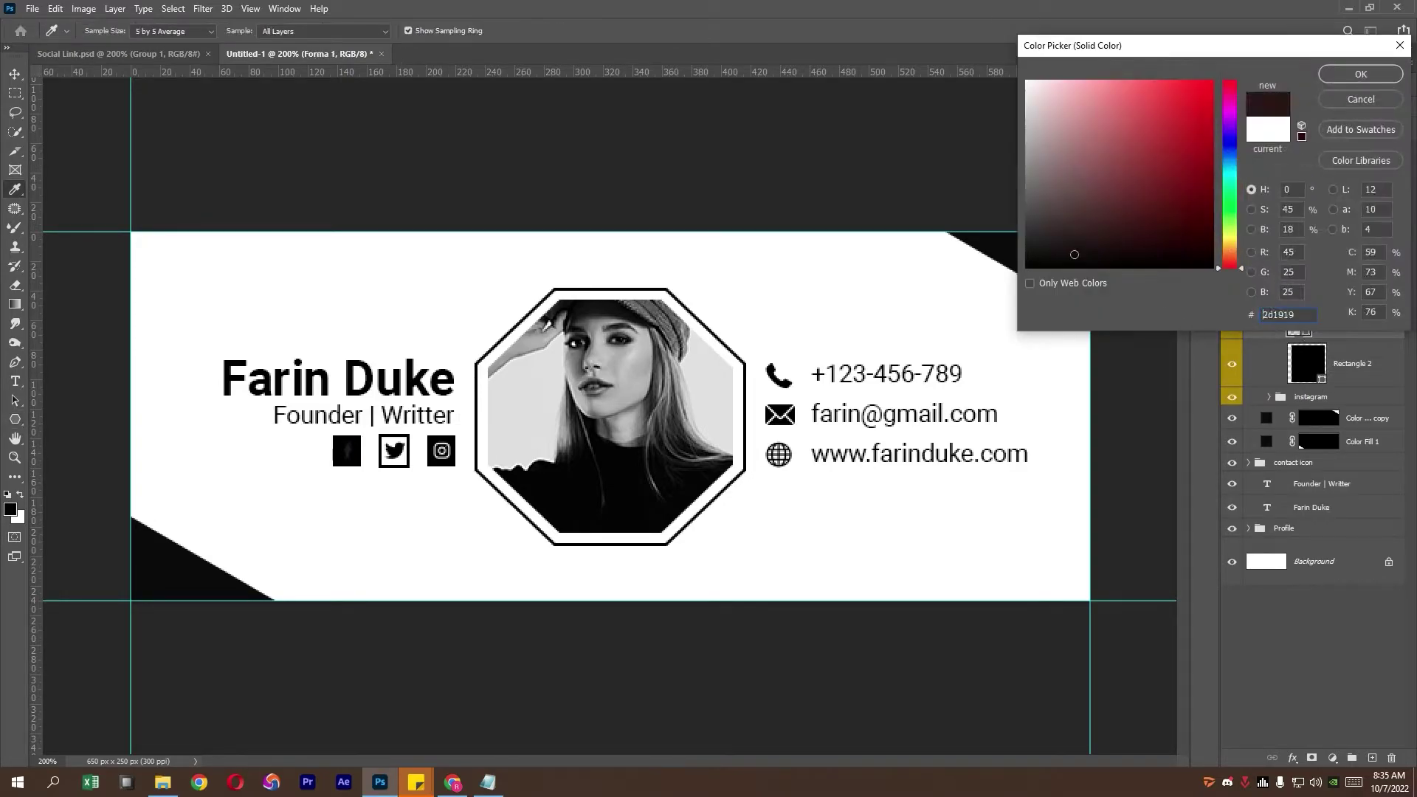
key(Return)
click(1305, 362)
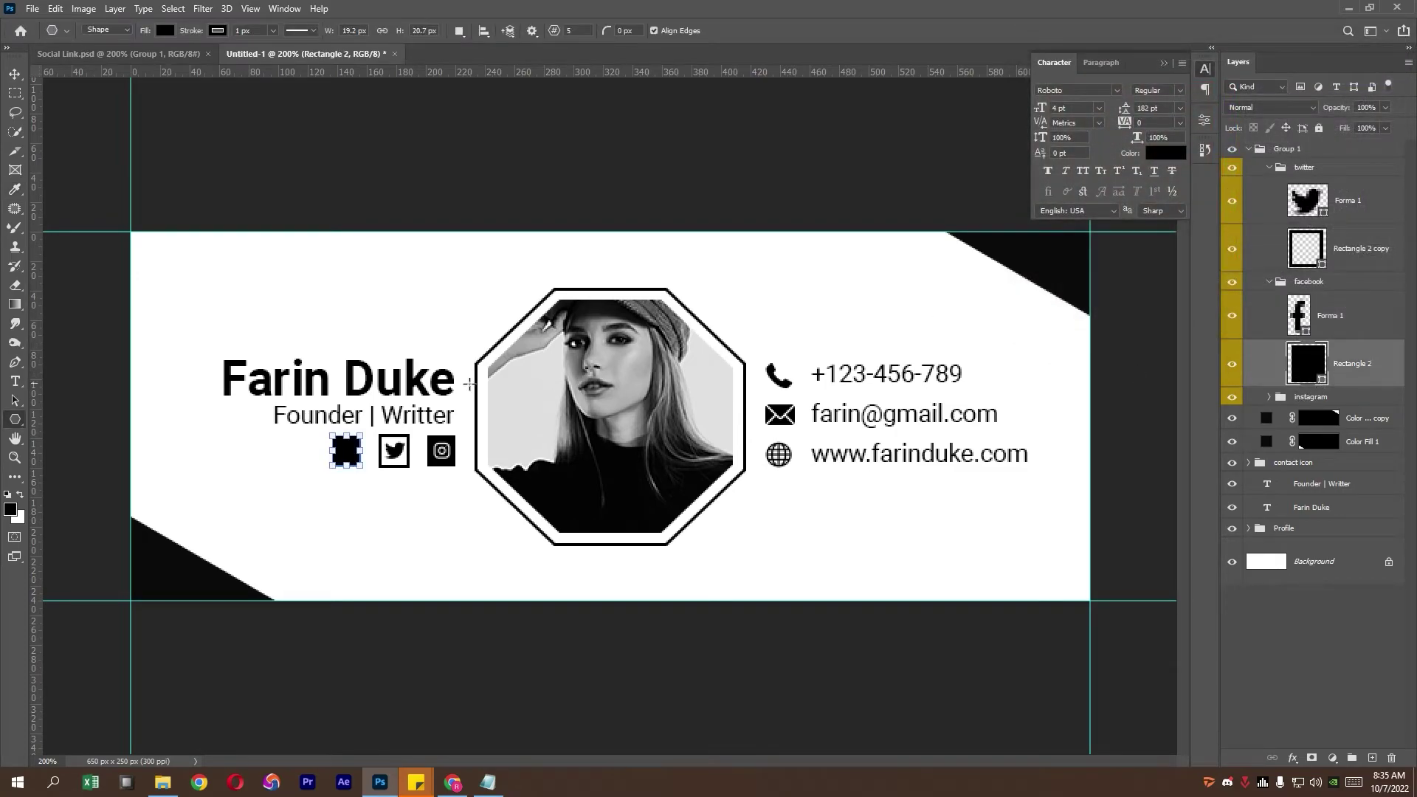
click(165, 30)
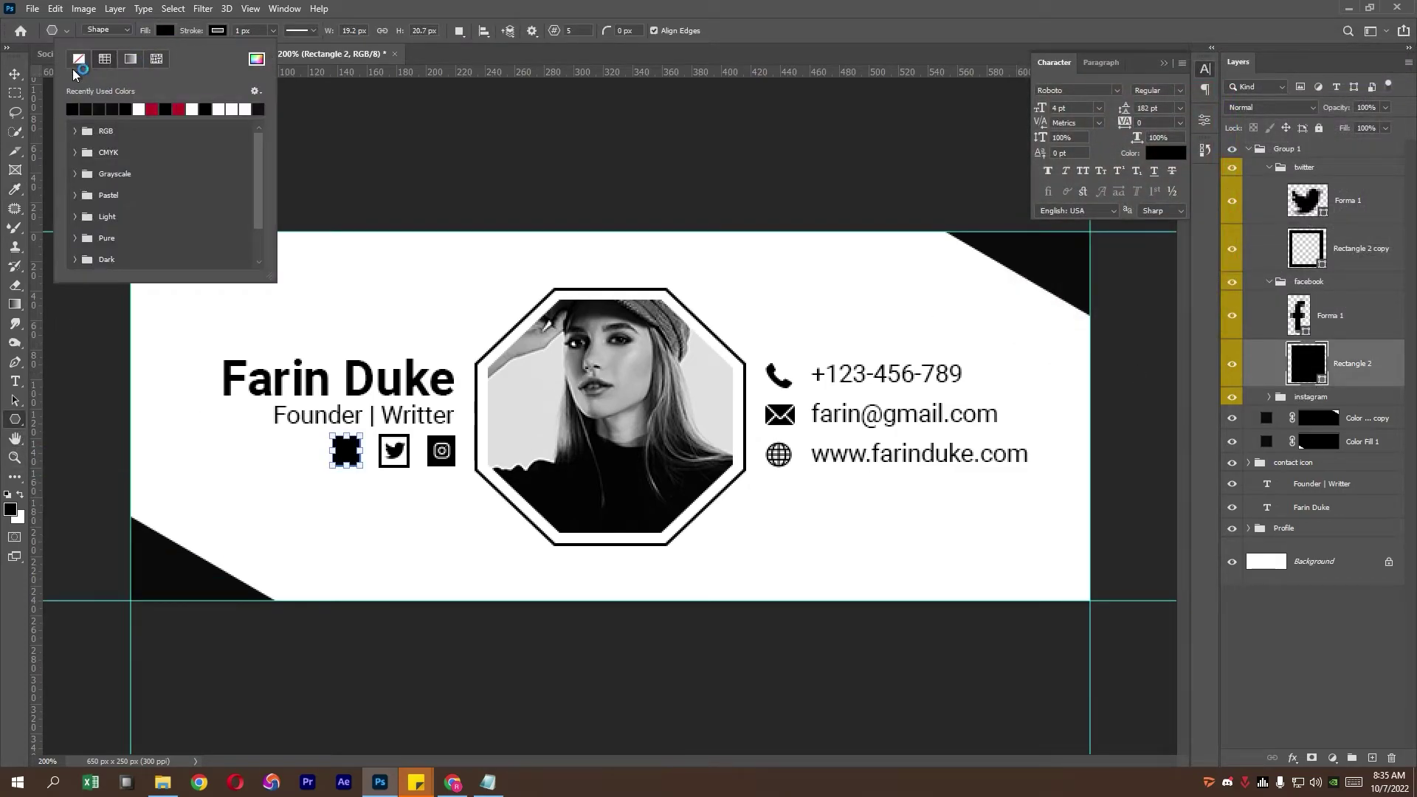
click(79, 59)
click(249, 30)
text(2)
key(Return)
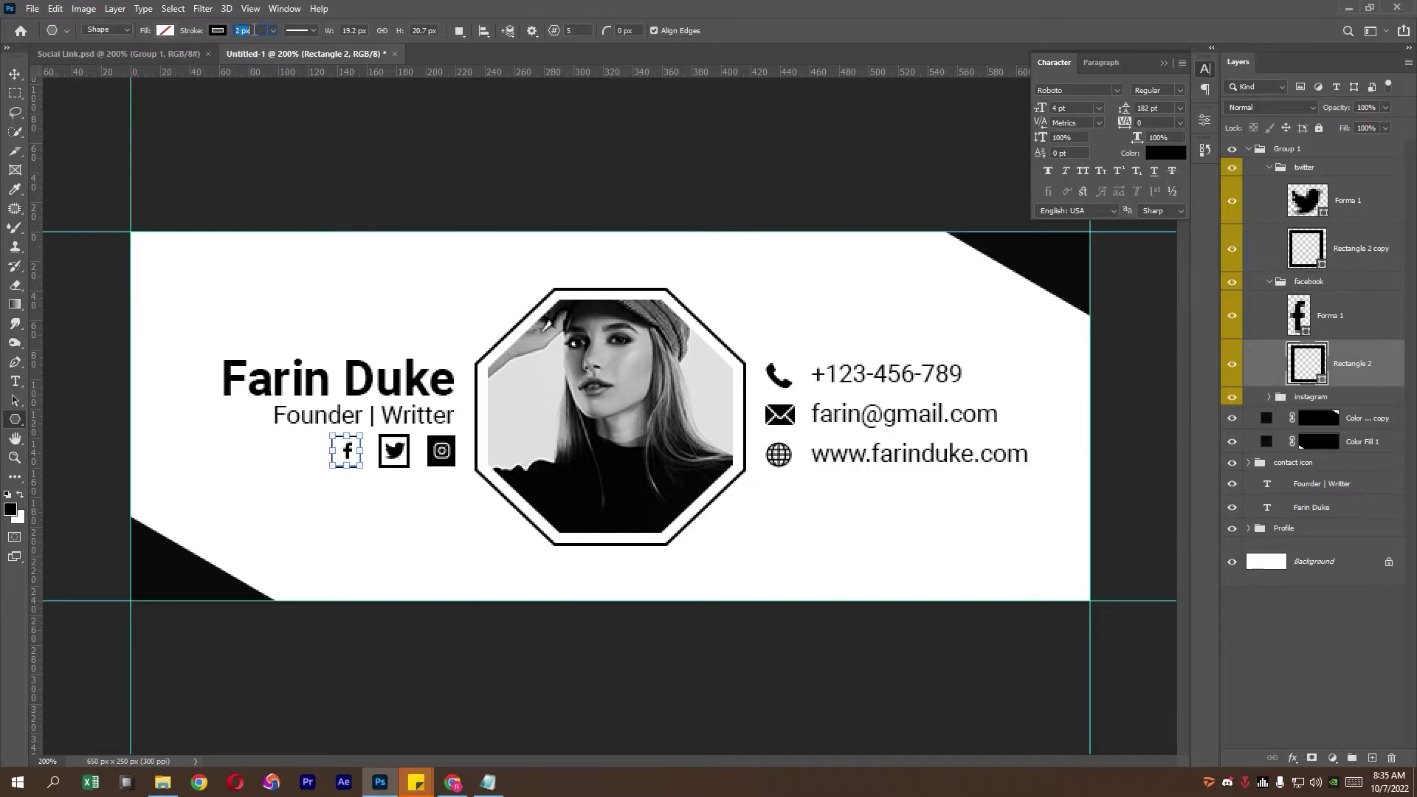
Make the Instagram glyph black and give its square no fill and a 2 px outline.
click(1281, 398)
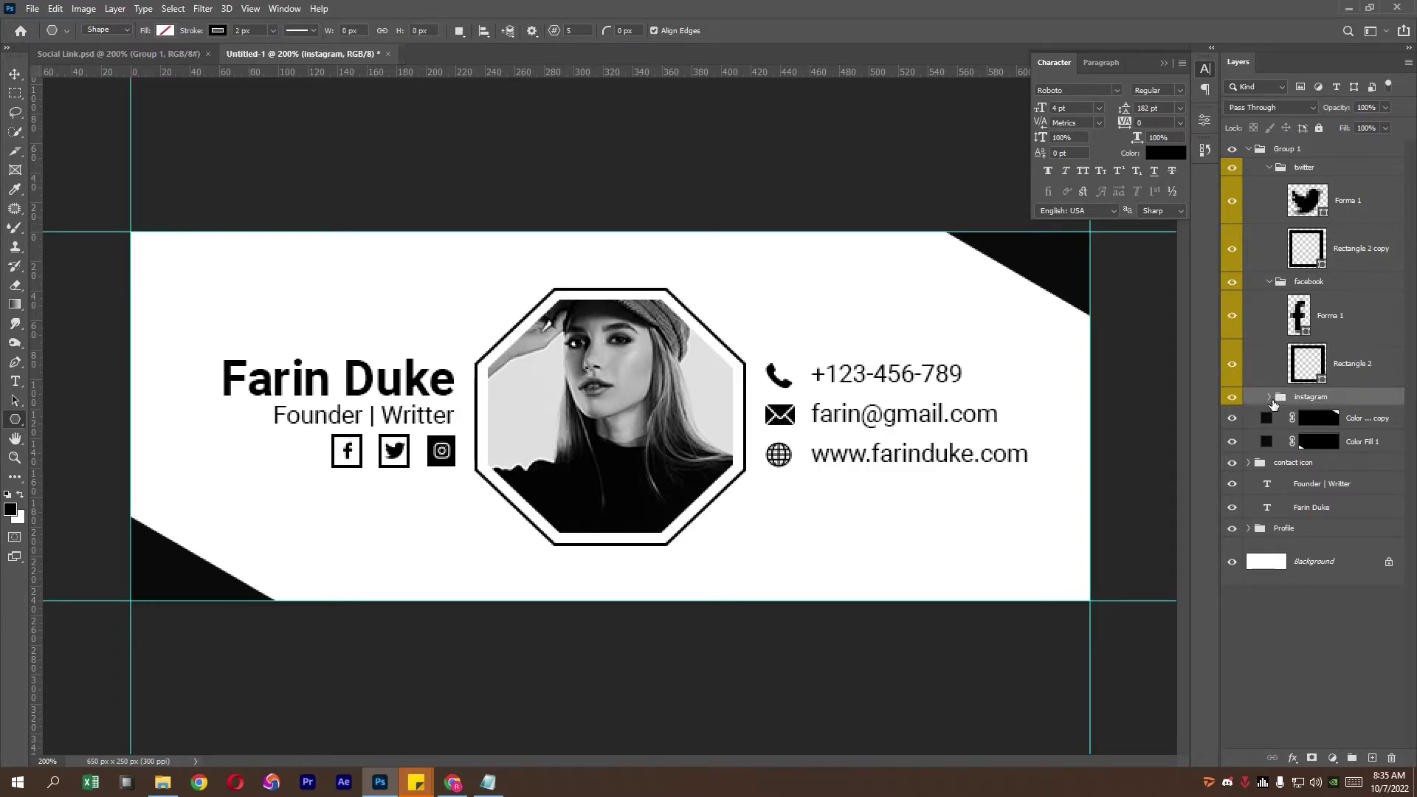
click(1270, 396)
double_click(1318, 443)
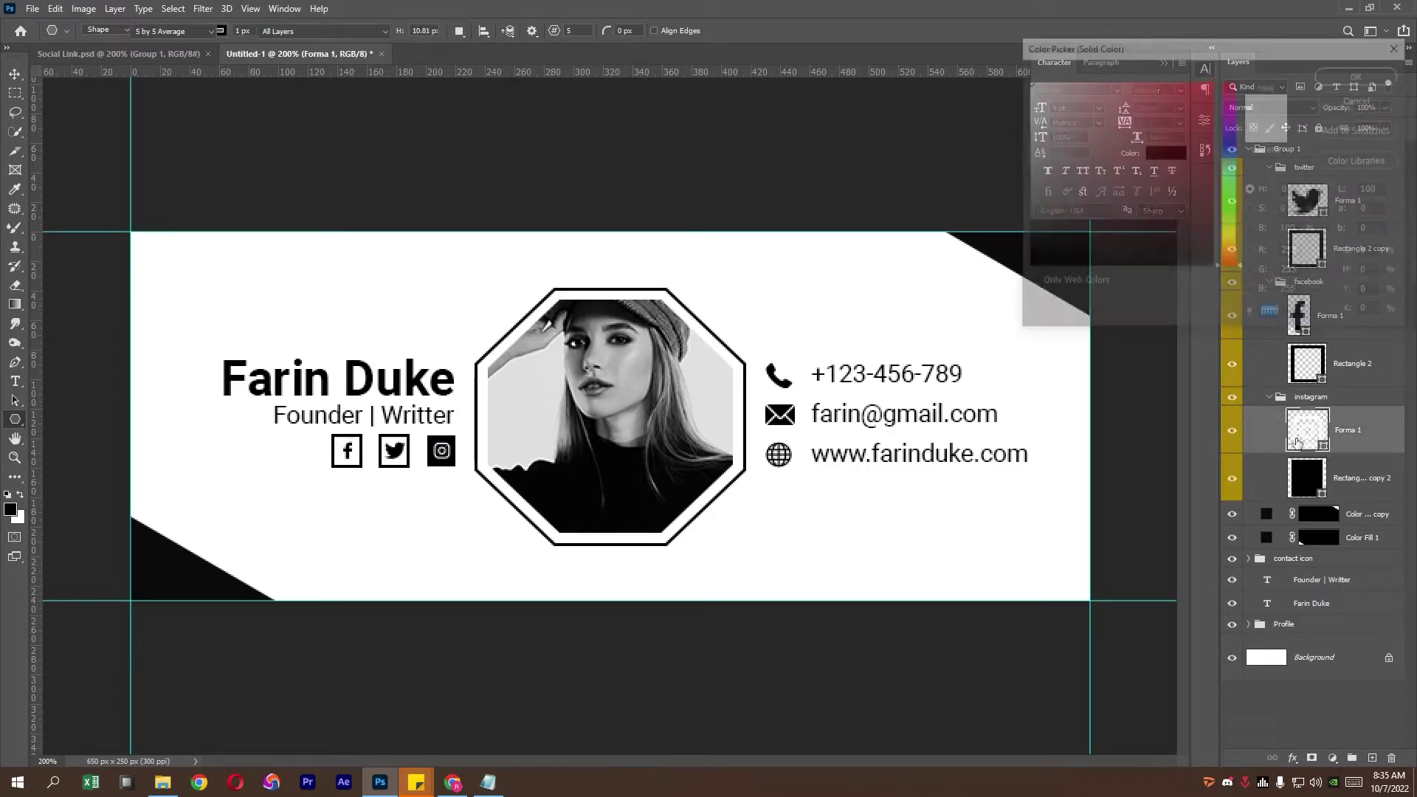
click(1355, 98)
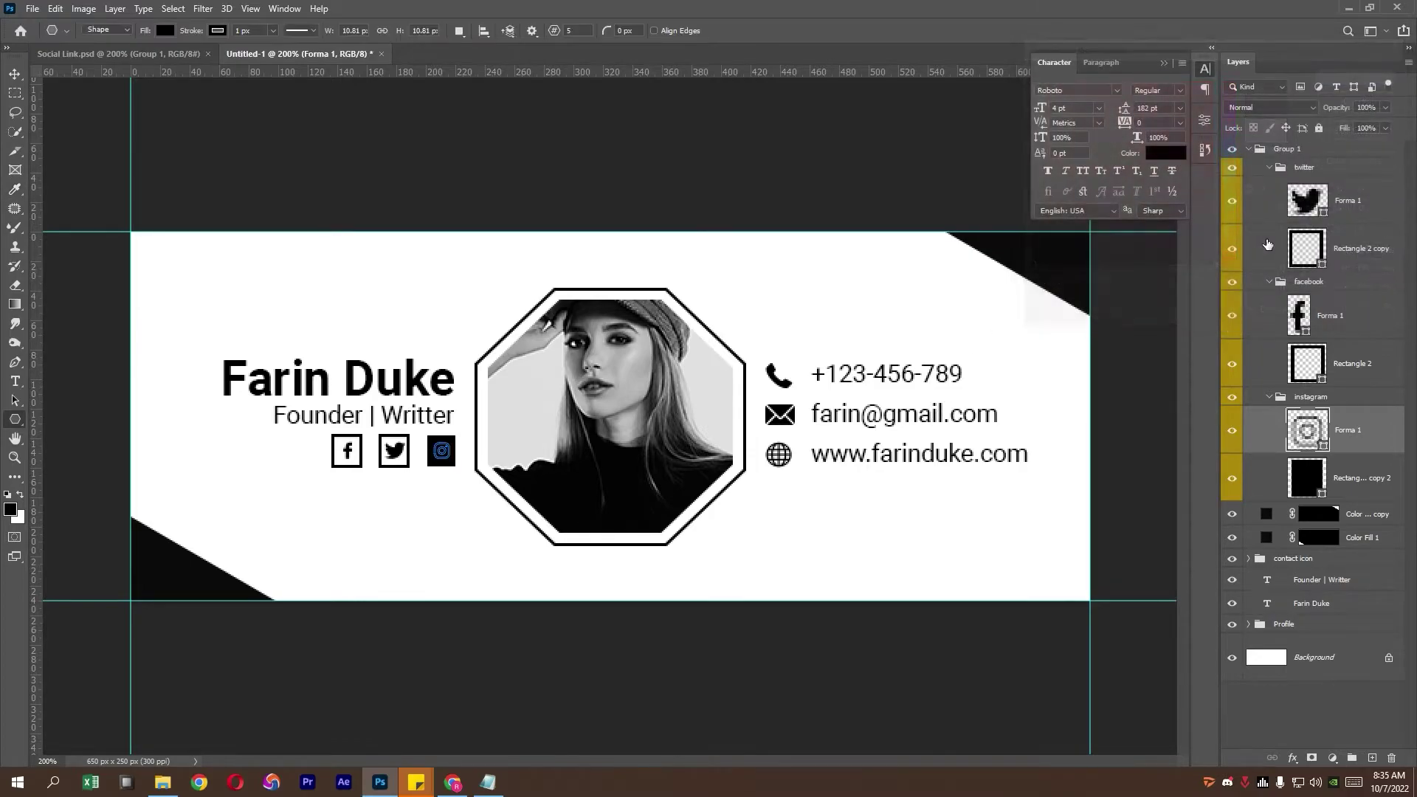
click(1328, 488)
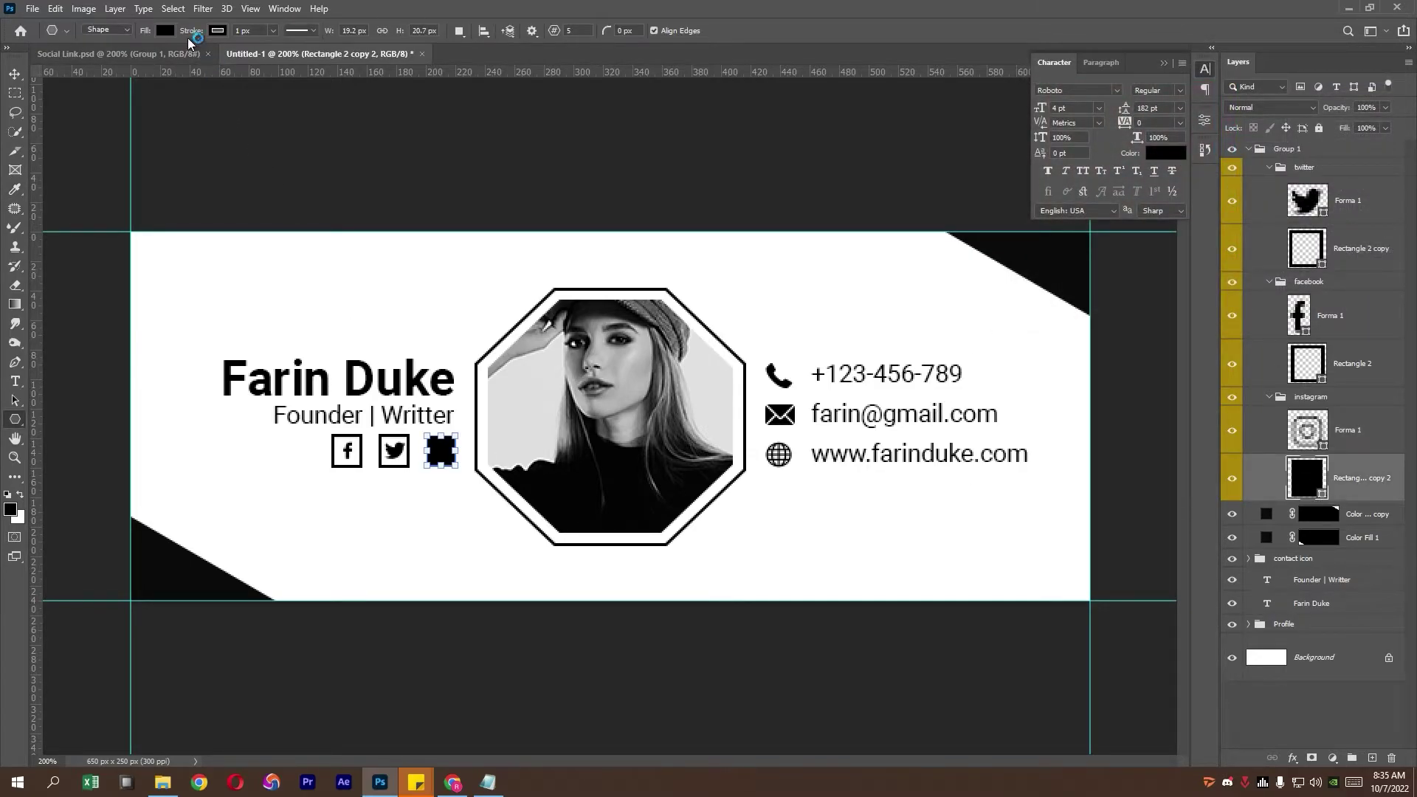
click(165, 30)
click(79, 59)
click(217, 30)
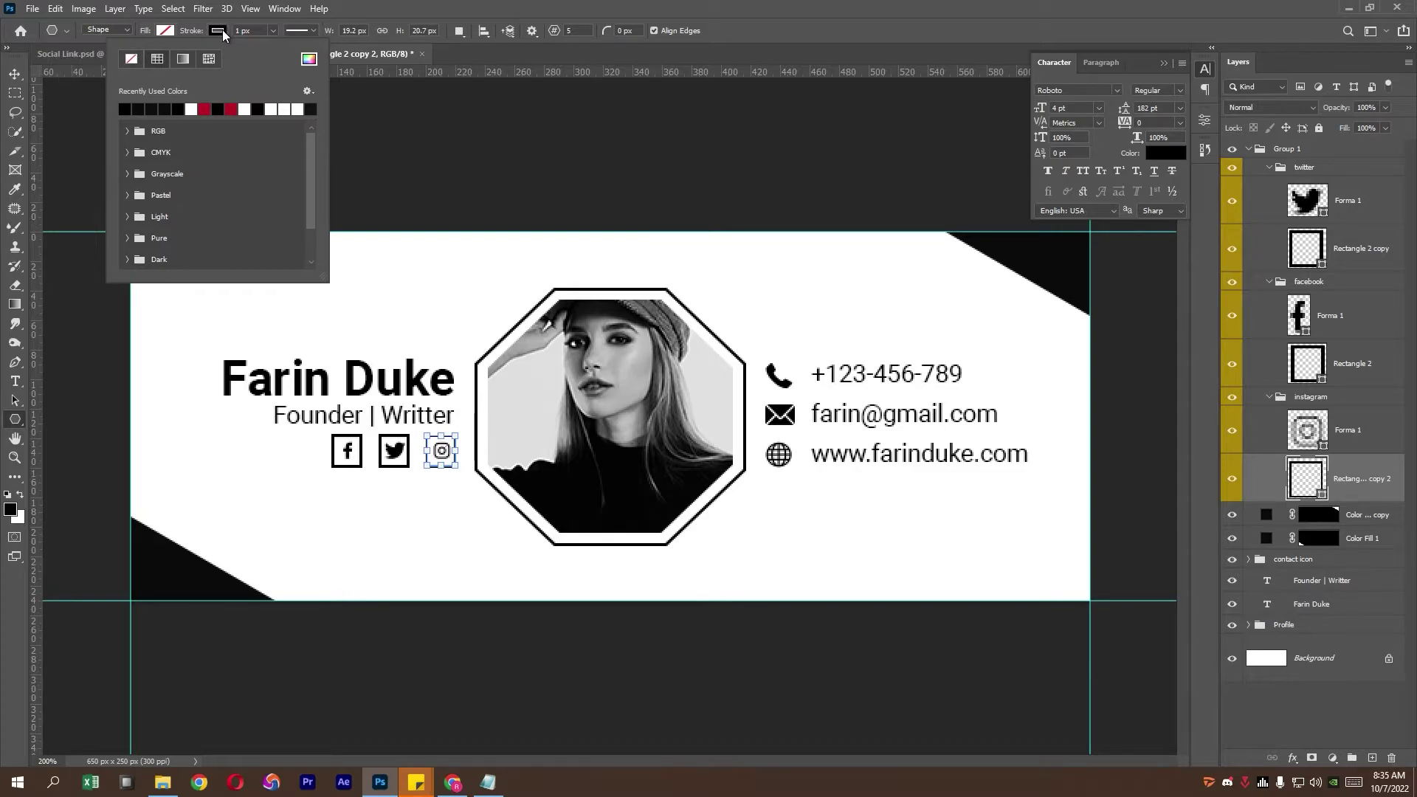
text(2)
key(Return)
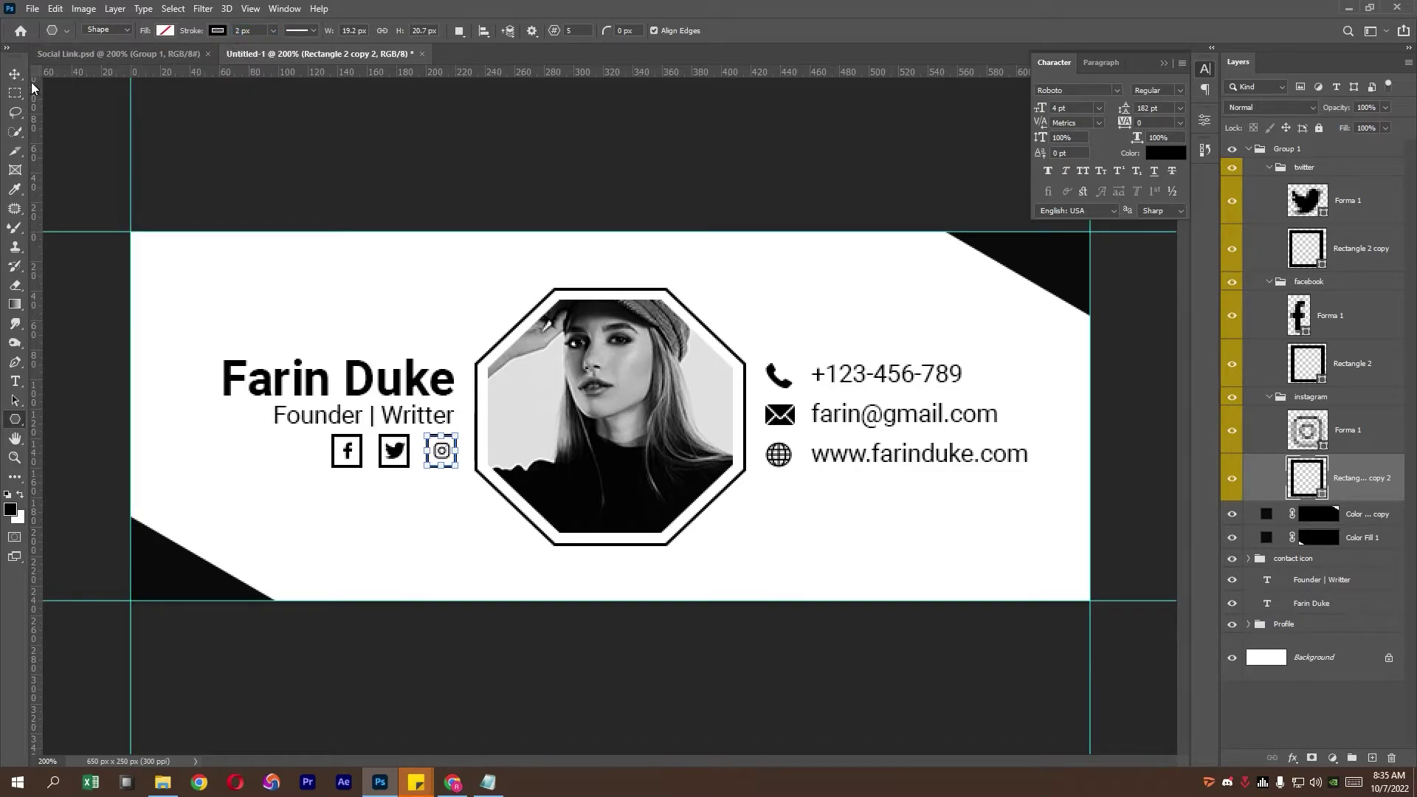
click(16, 93)
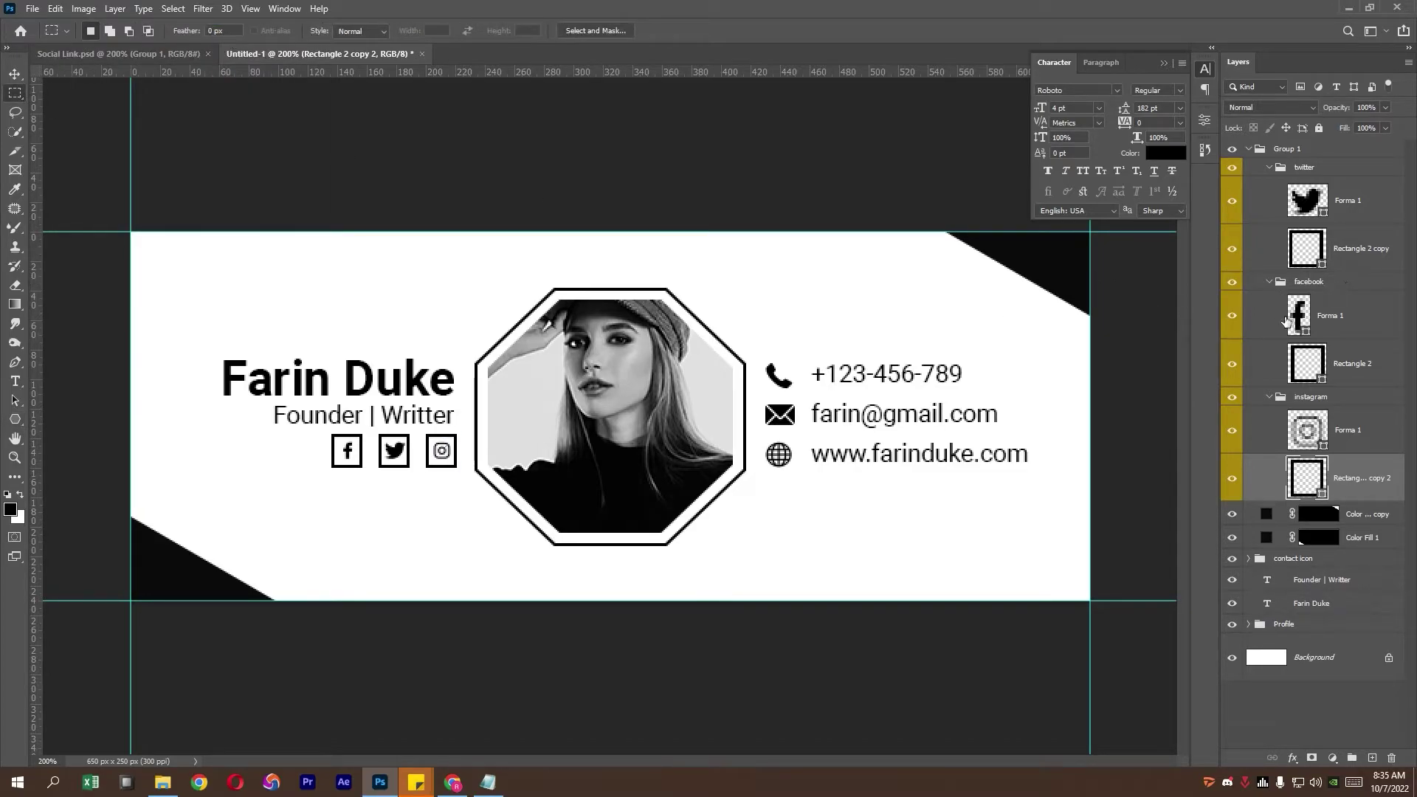
Collapse the icon groups, then nudge Instagram left and Facebook right for even spacing.
click(1269, 281)
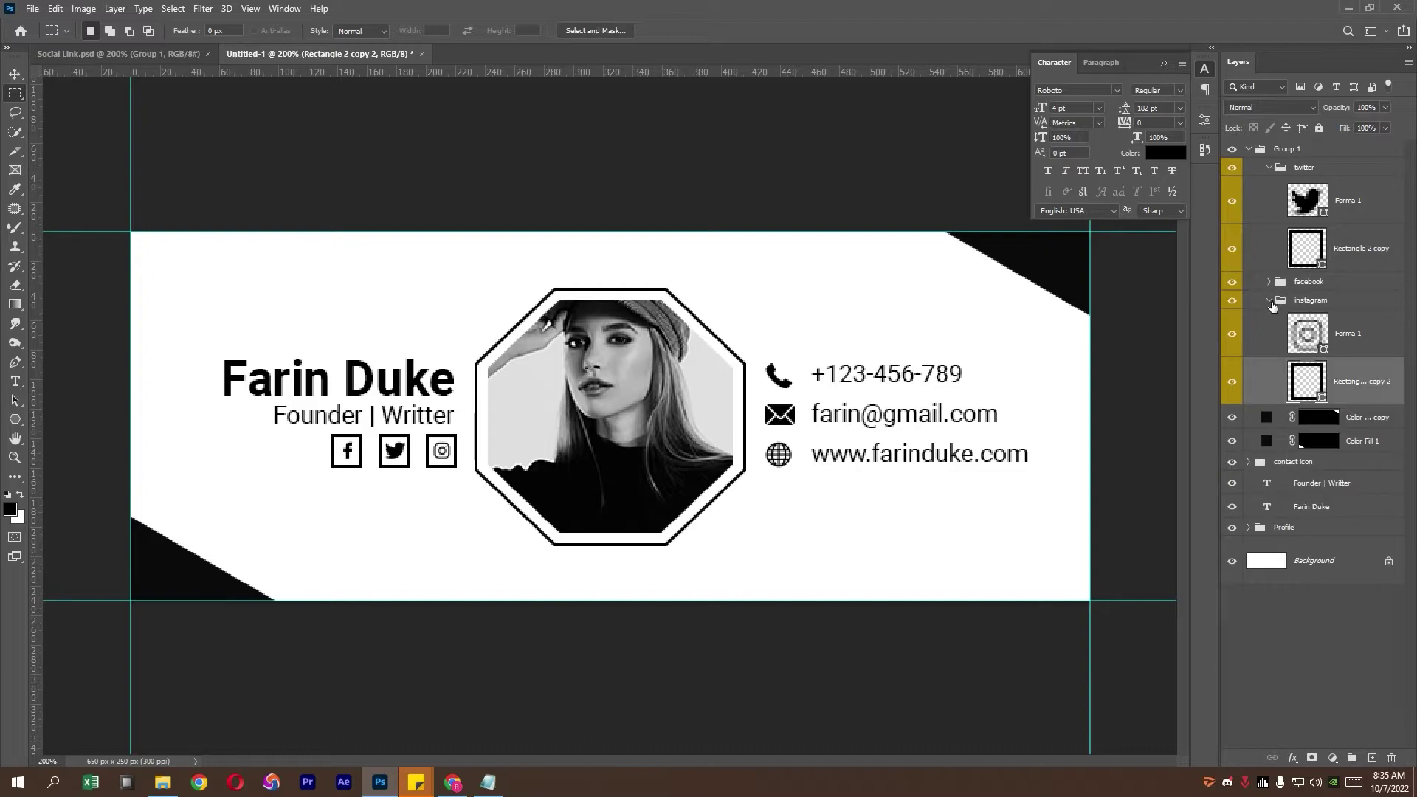
click(1270, 167)
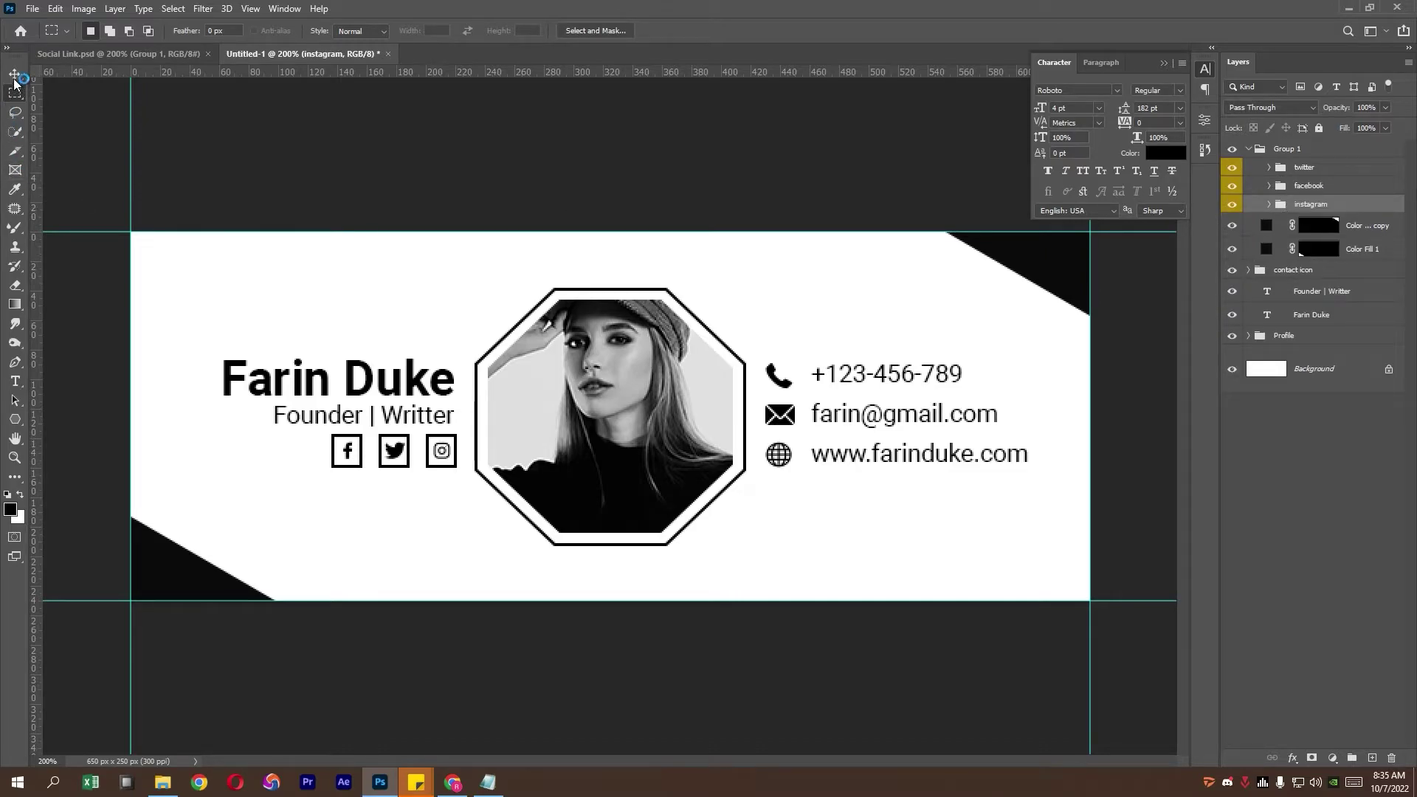
key(v)
key(Left)
key(Left)
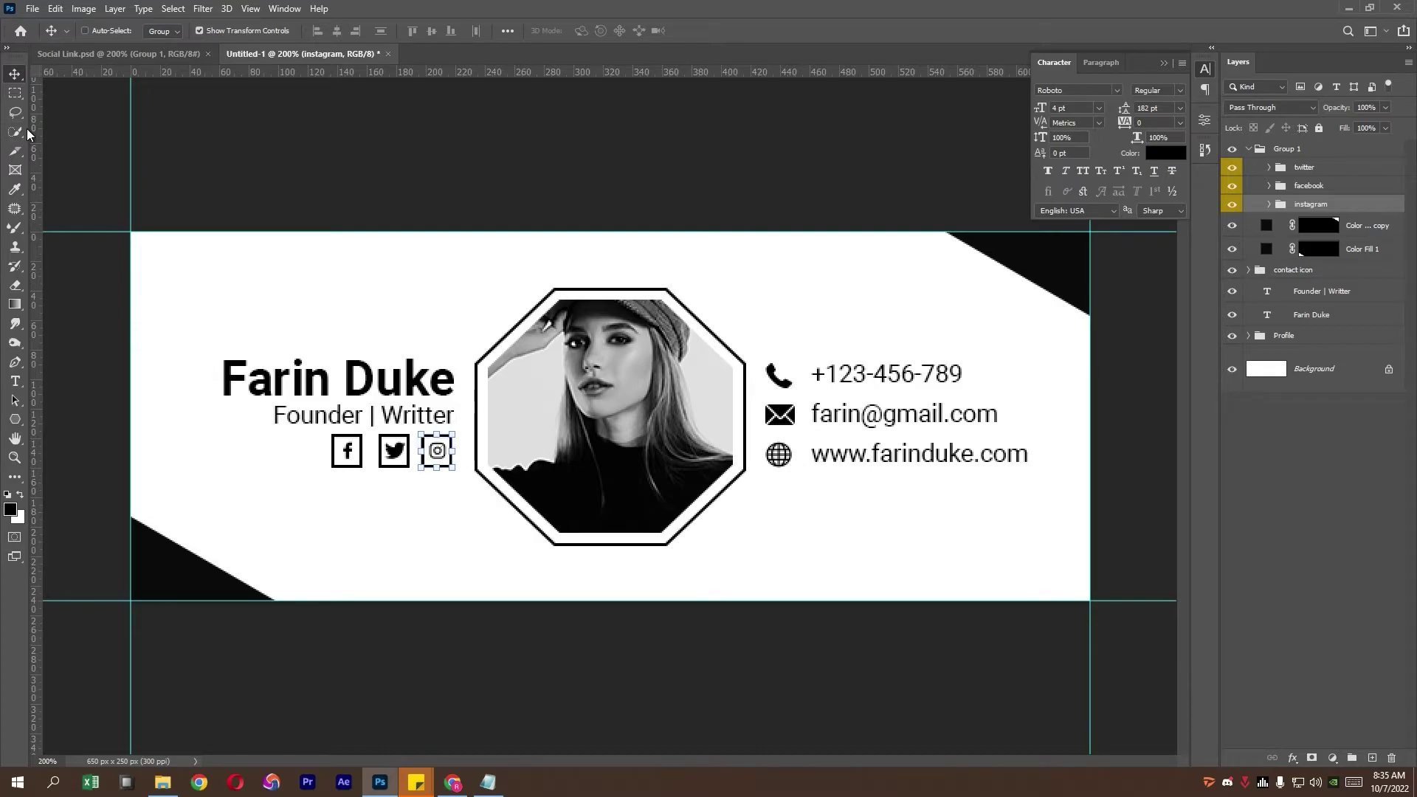
key(Left)
key(Left)
click(1329, 190)
key(Left)
key(Left)
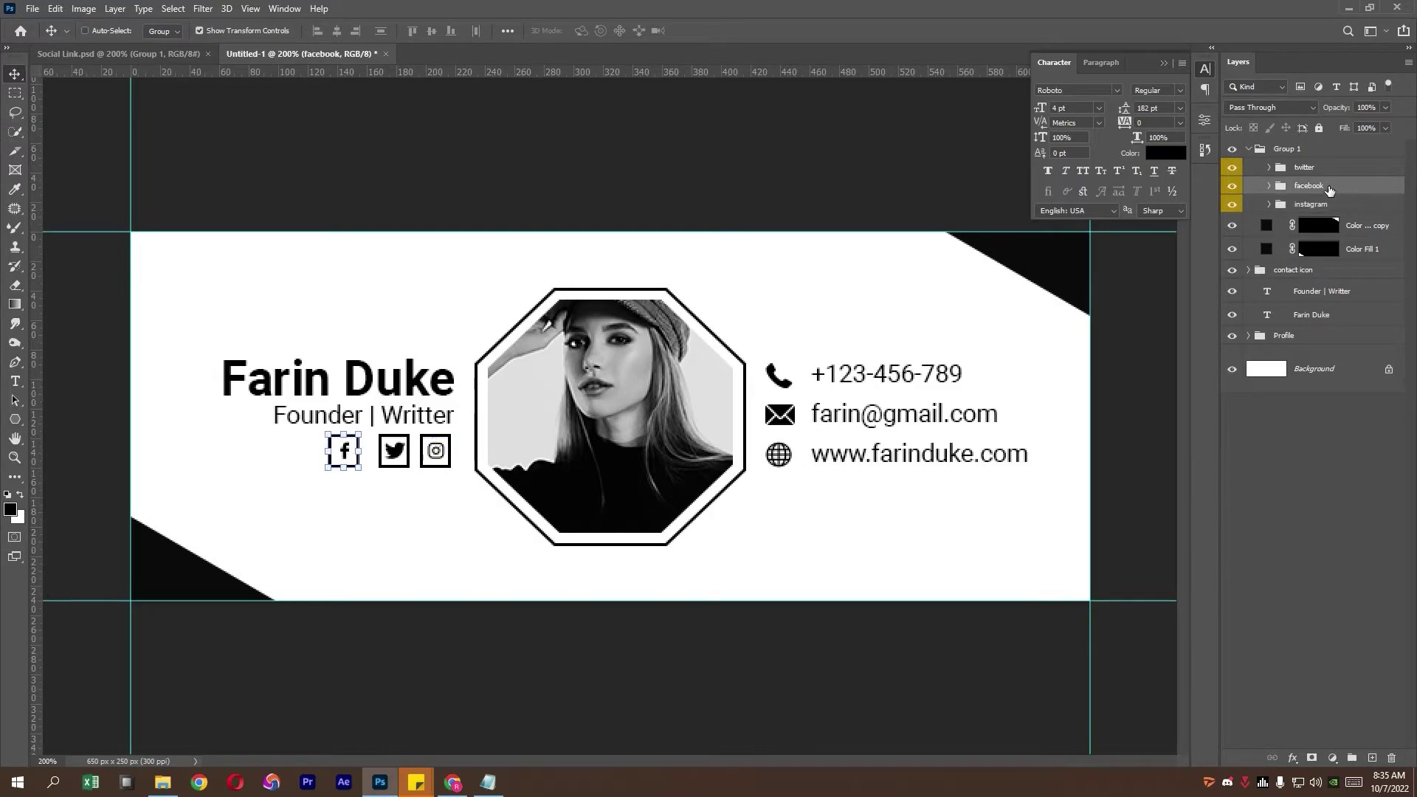
key(Right)
key(Right)
key(Right)
key(Right)
key(Right)
key(Right)
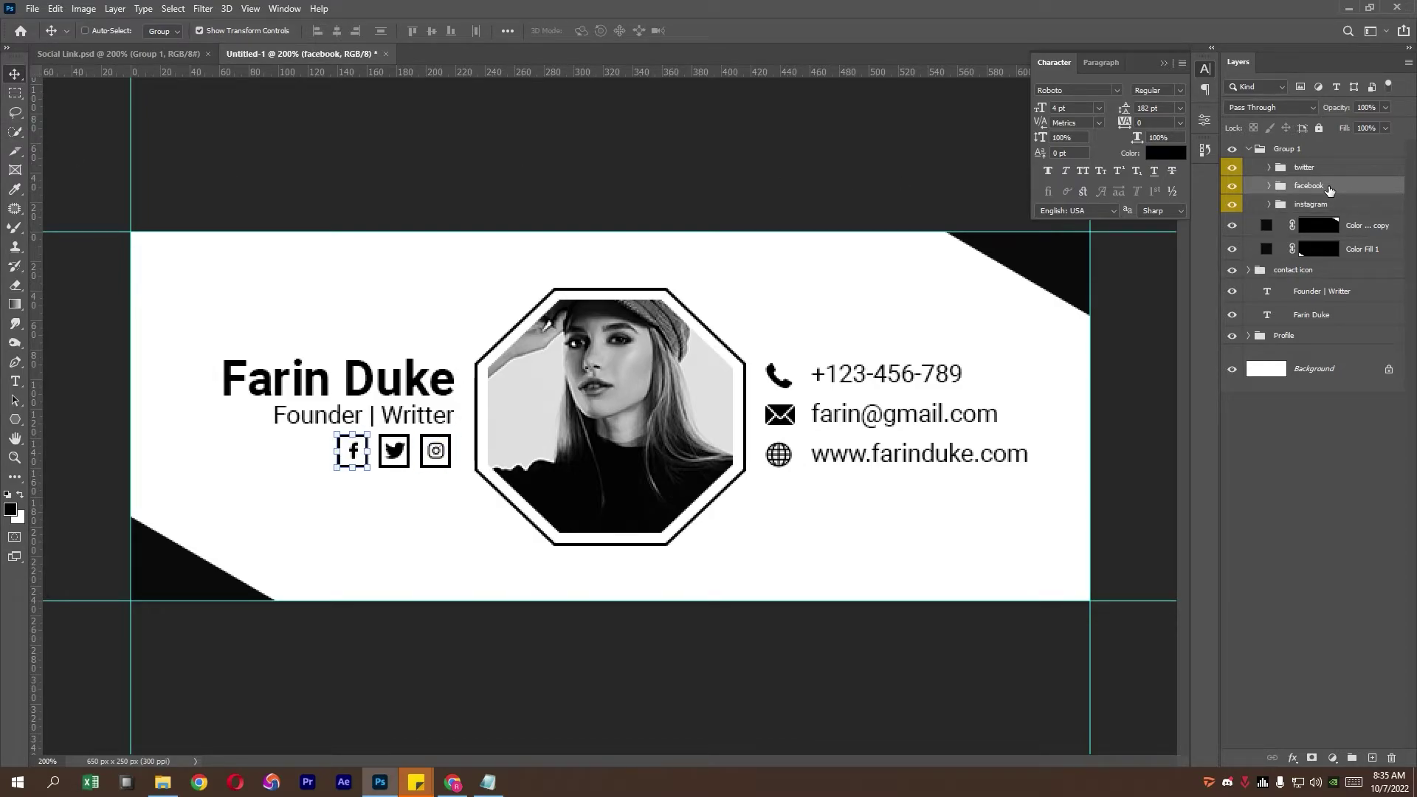
key(Right)
Move the Facebook, Twitter and Instagram icons together slightly down below the job title.
shift+click(1325, 169)
shift+click(1325, 208)
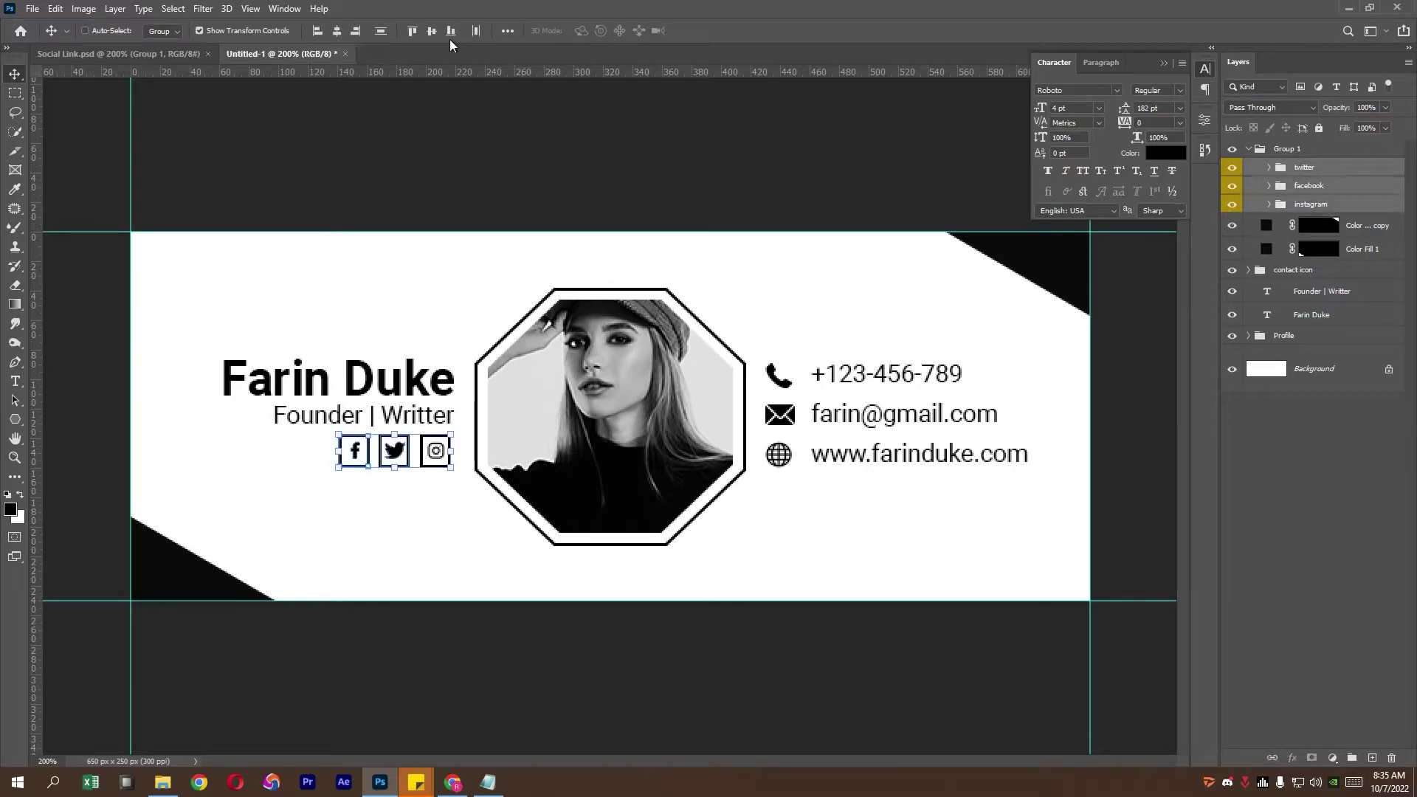
click(12, 91)
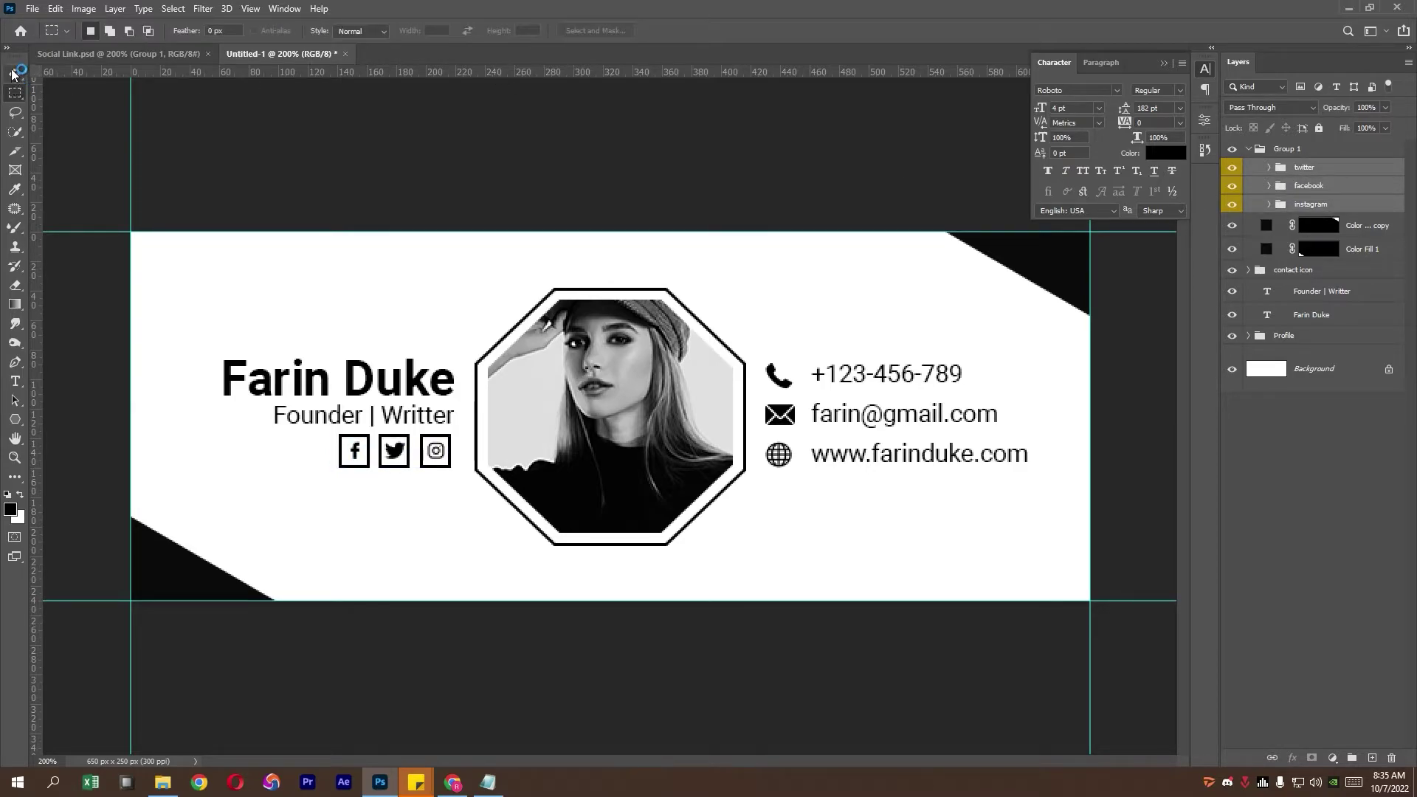
click(13, 73)
drag(447, 453, 445, 453)
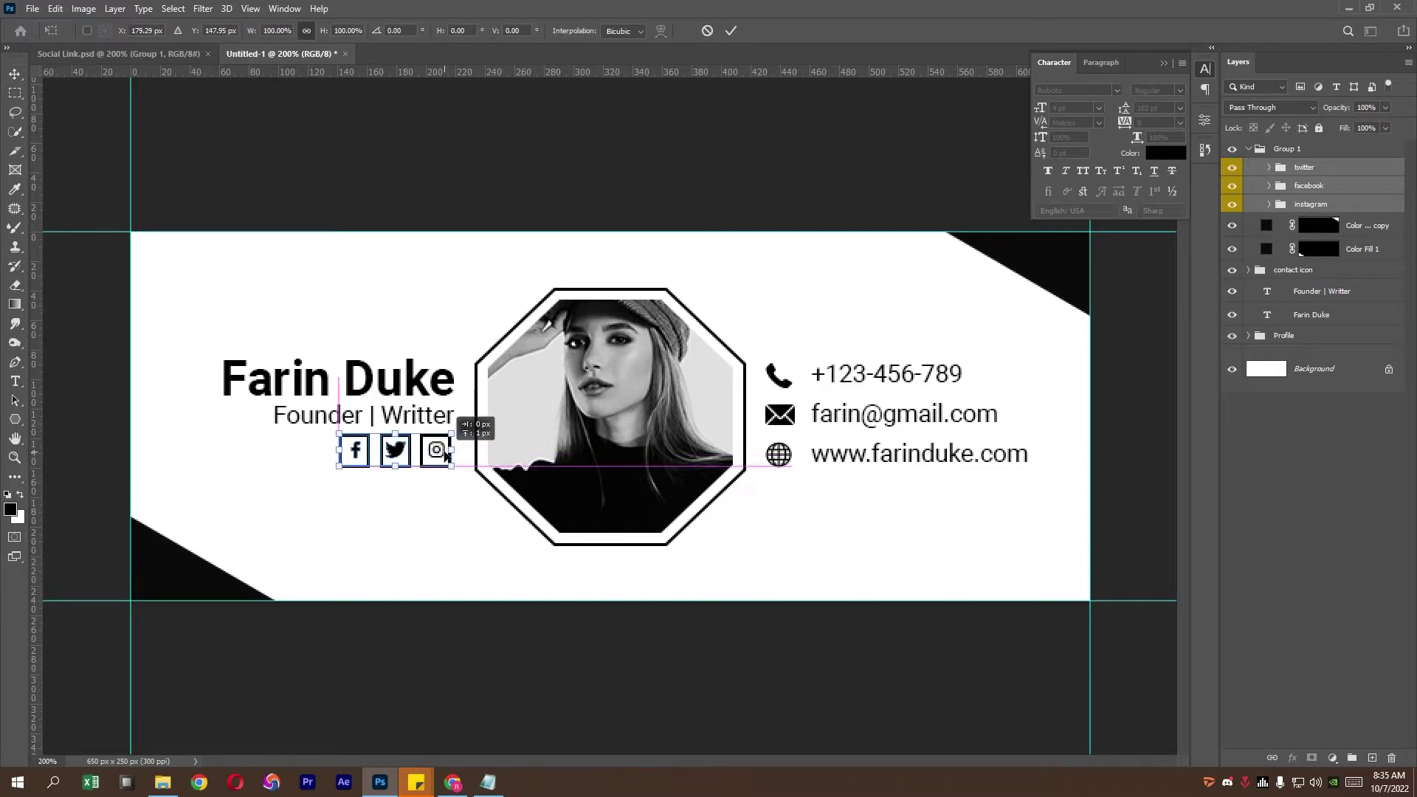
key(Down)
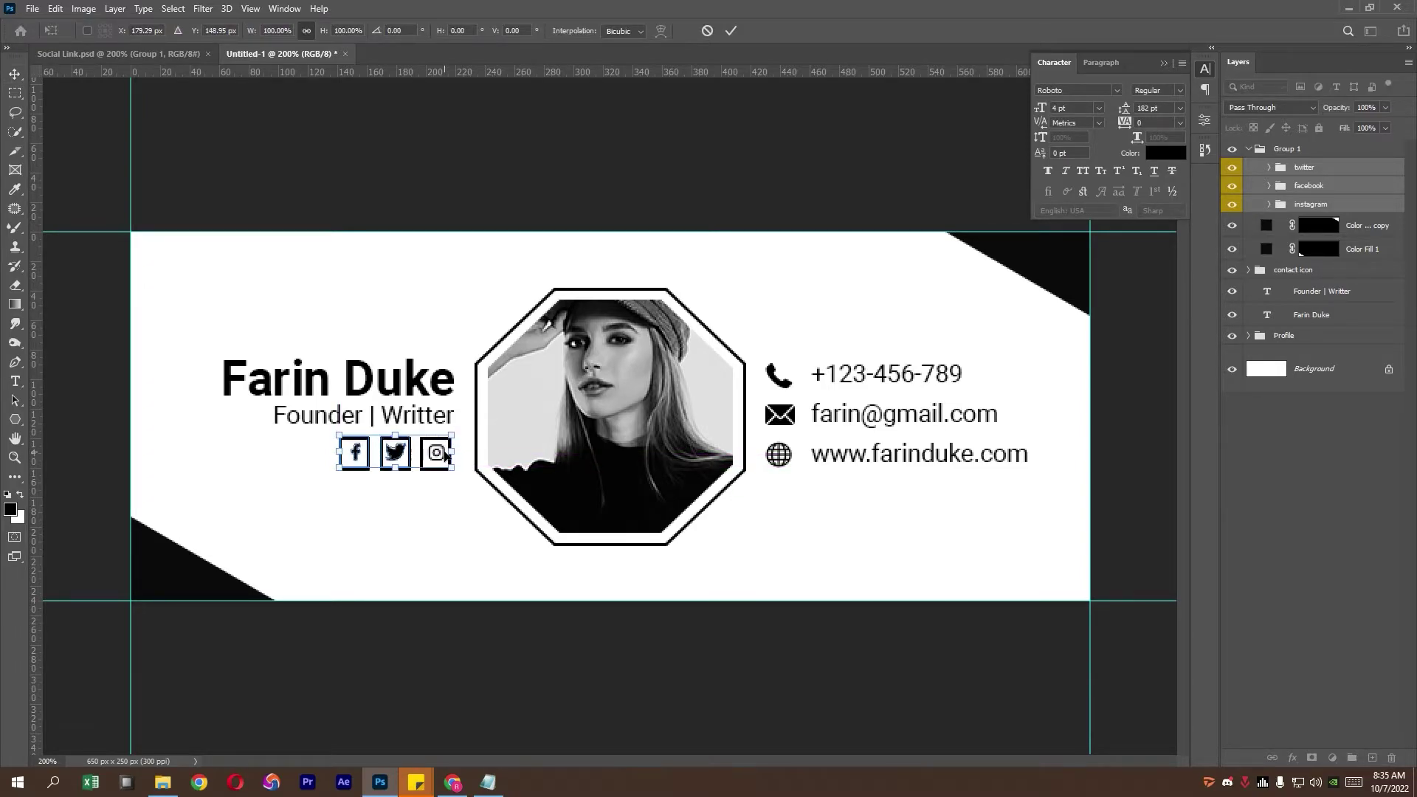
key(Return)
Group the two Color Fill corner-triangle layers into Group 2.
click(14, 93)
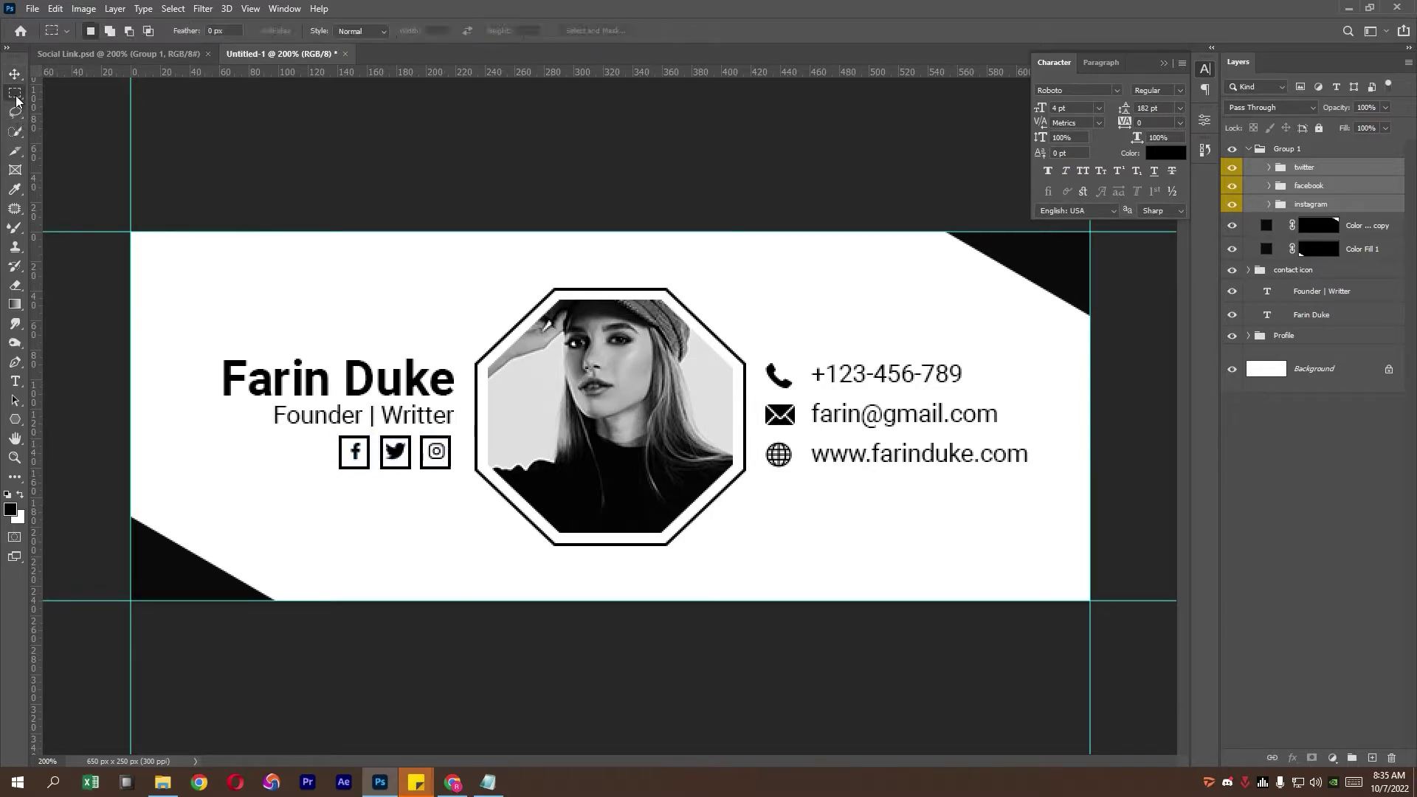
key(ctrl+minus)
key(ctrl+t)
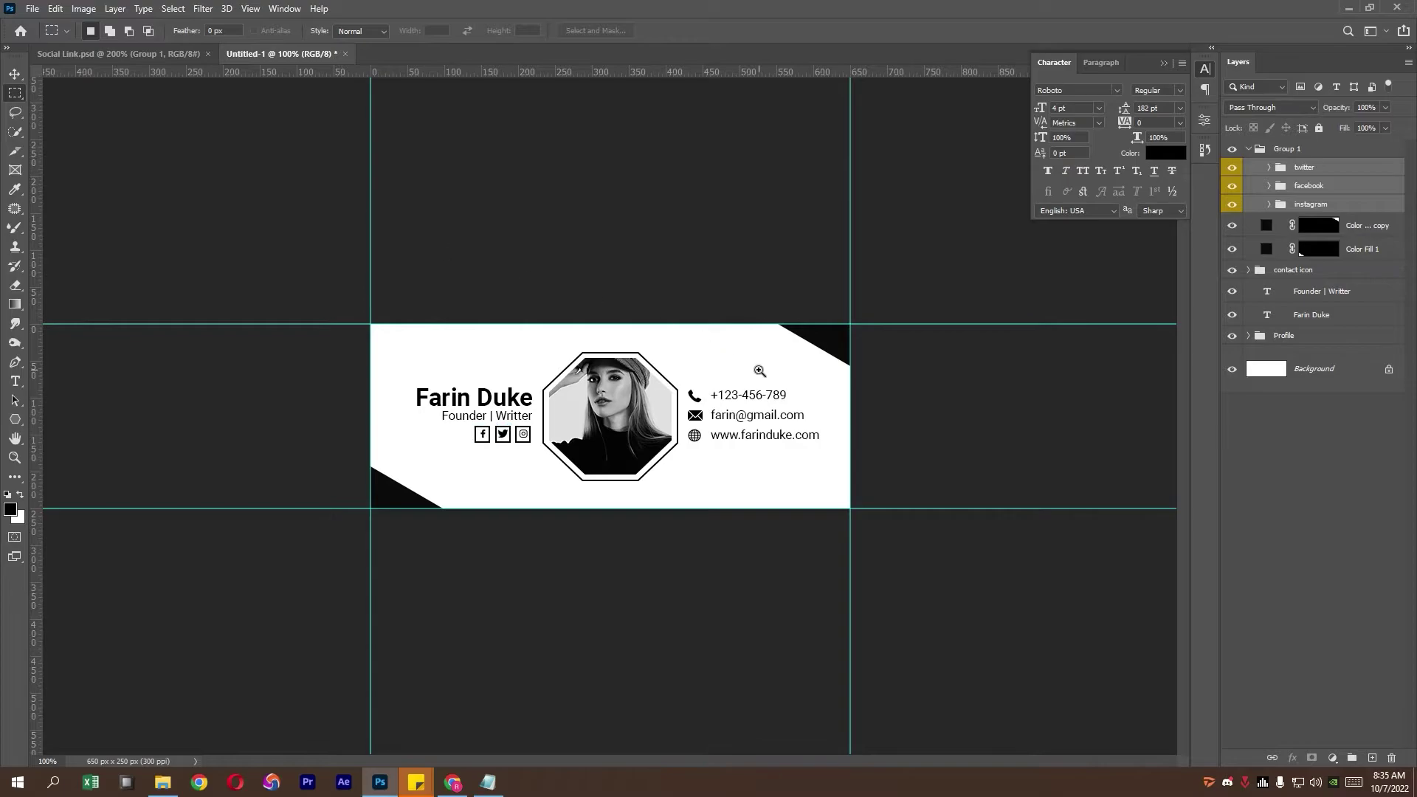
key(ctrl+plus)
click(1259, 151)
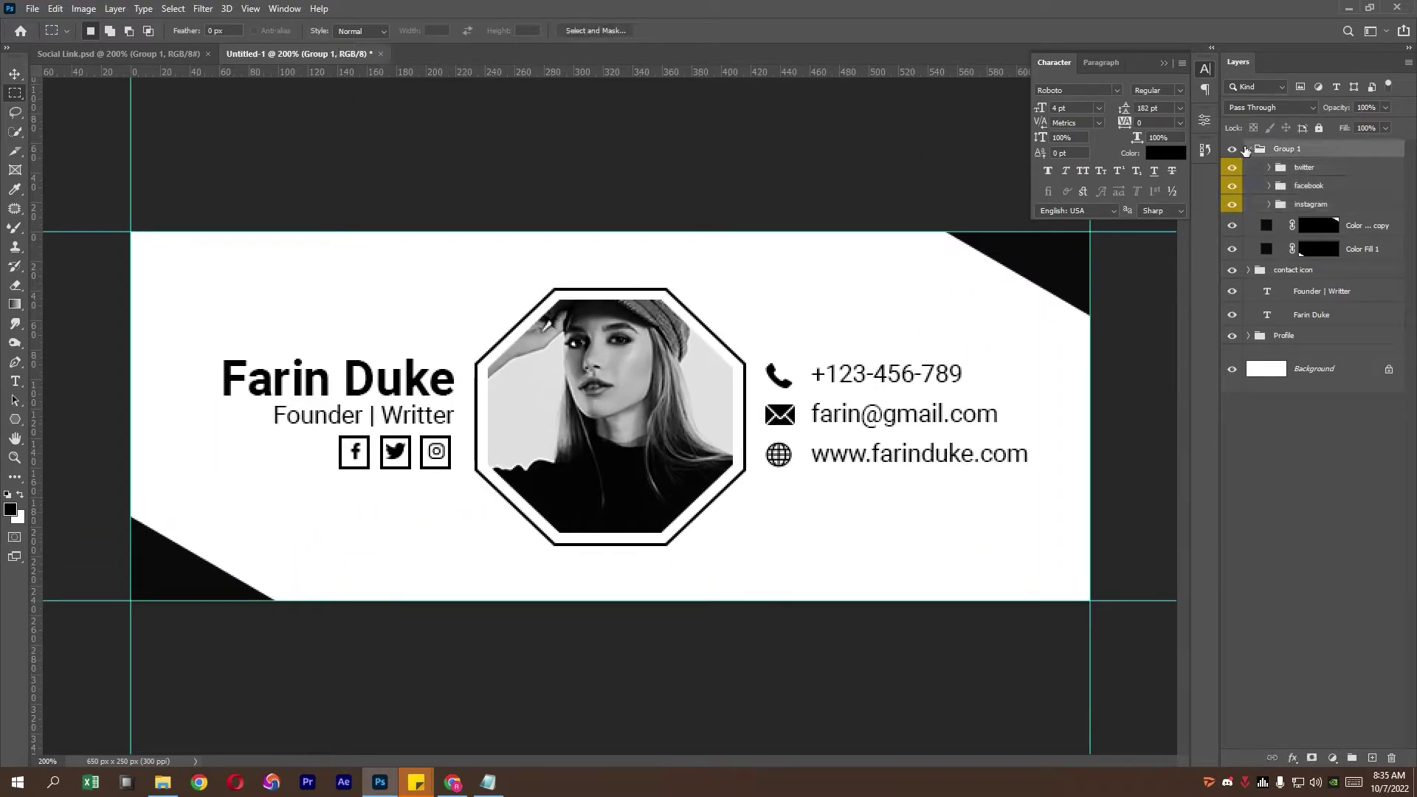
click(1393, 173)
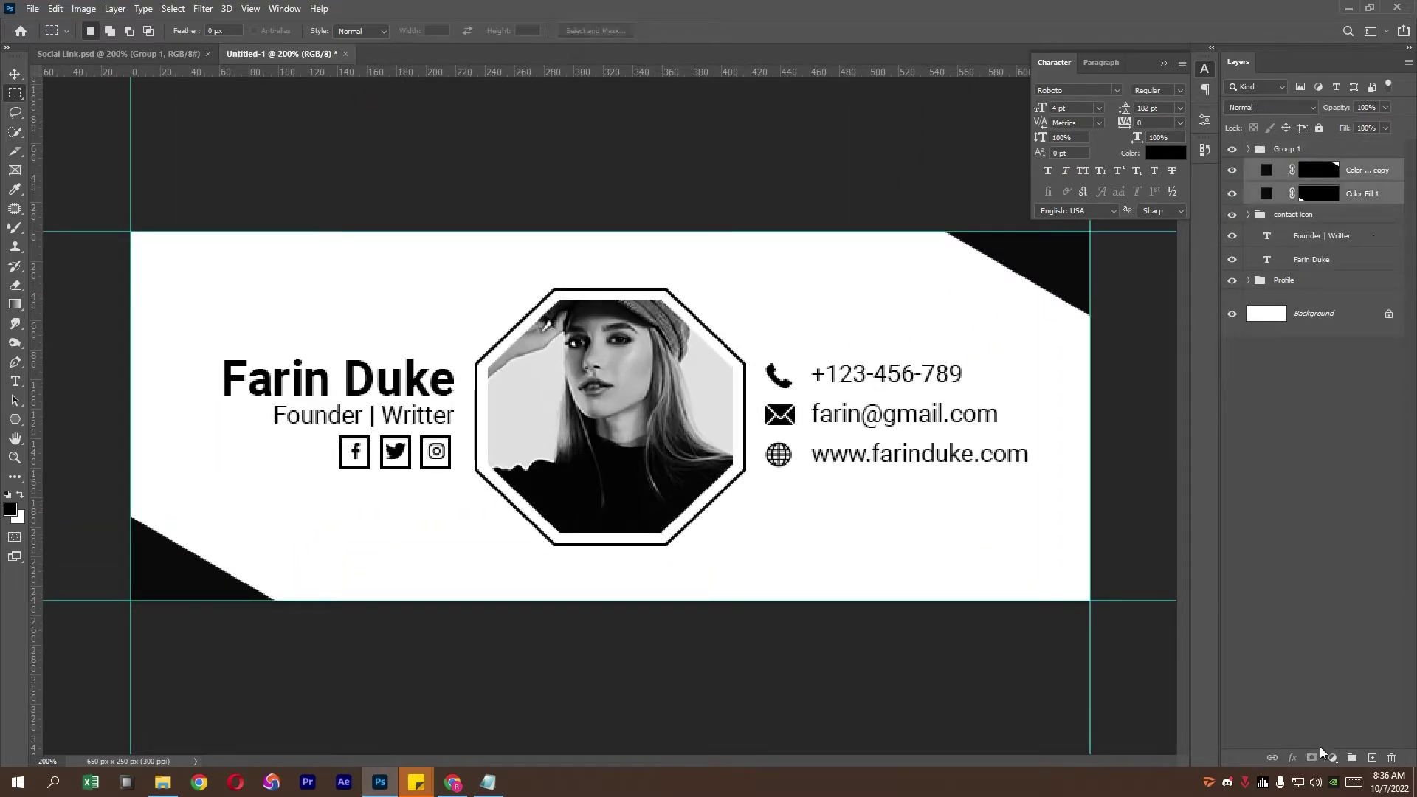
click(1352, 758)
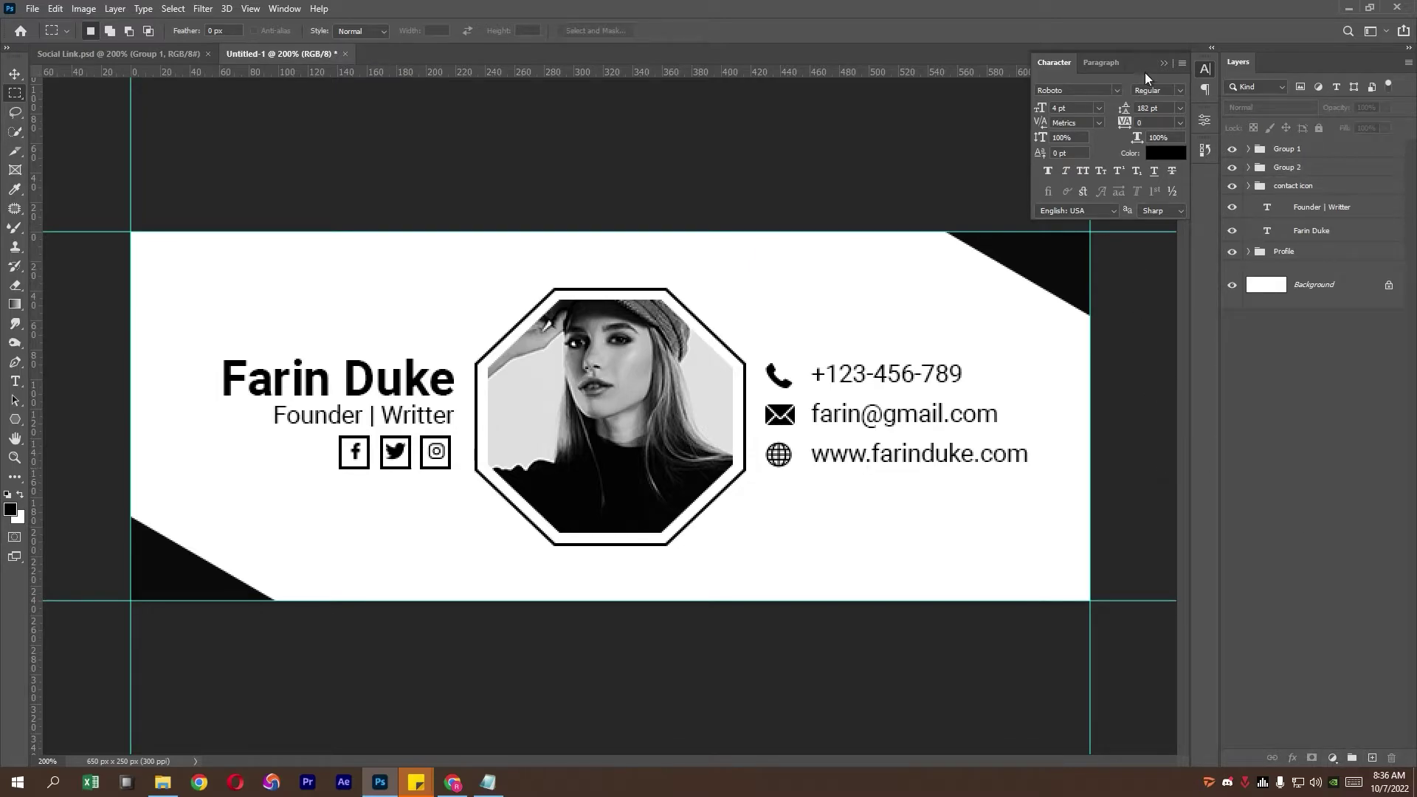
Select Group 1 and stamp all visible layers into a merged Layer 1 on top.
click(1165, 62)
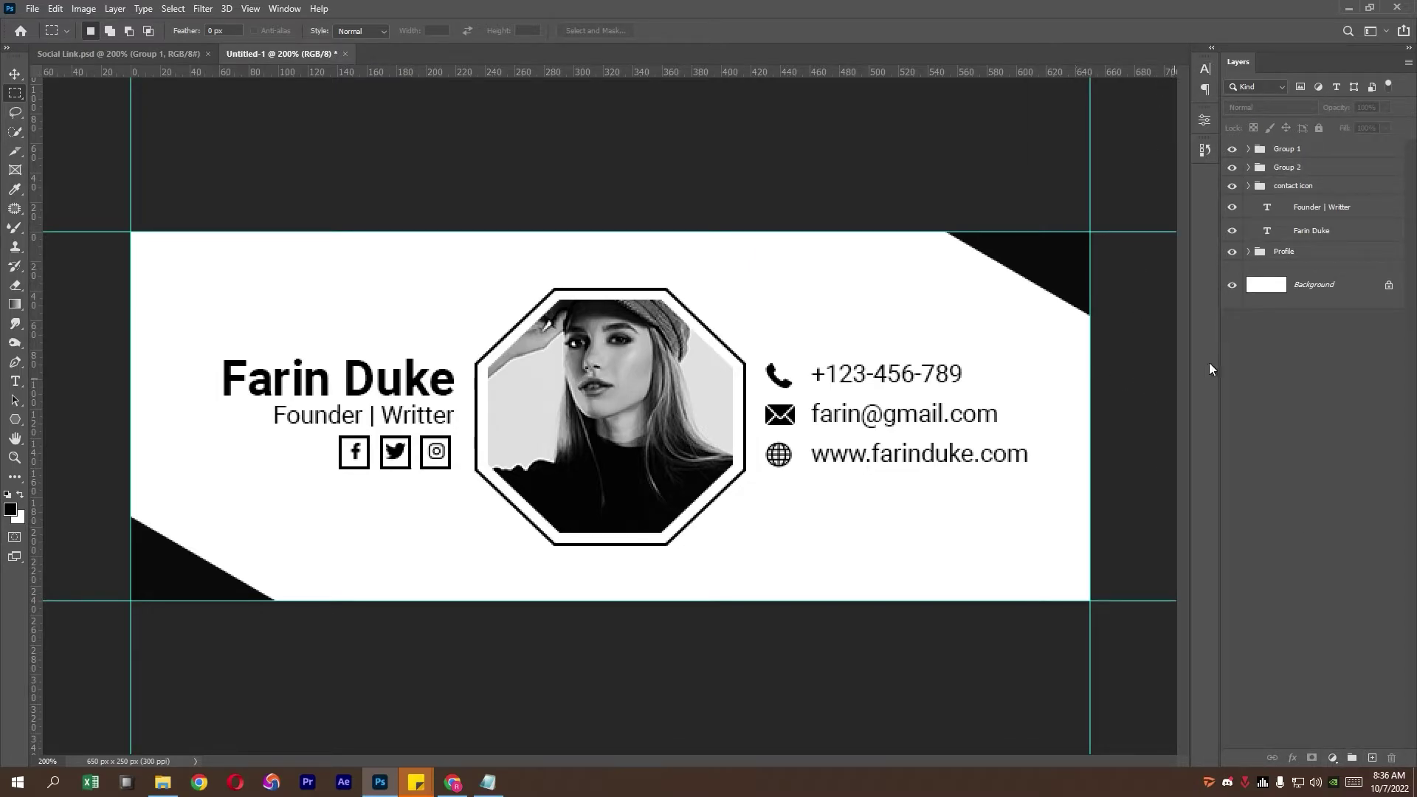
click(1309, 153)
key(ctrl+shift+alt+e)
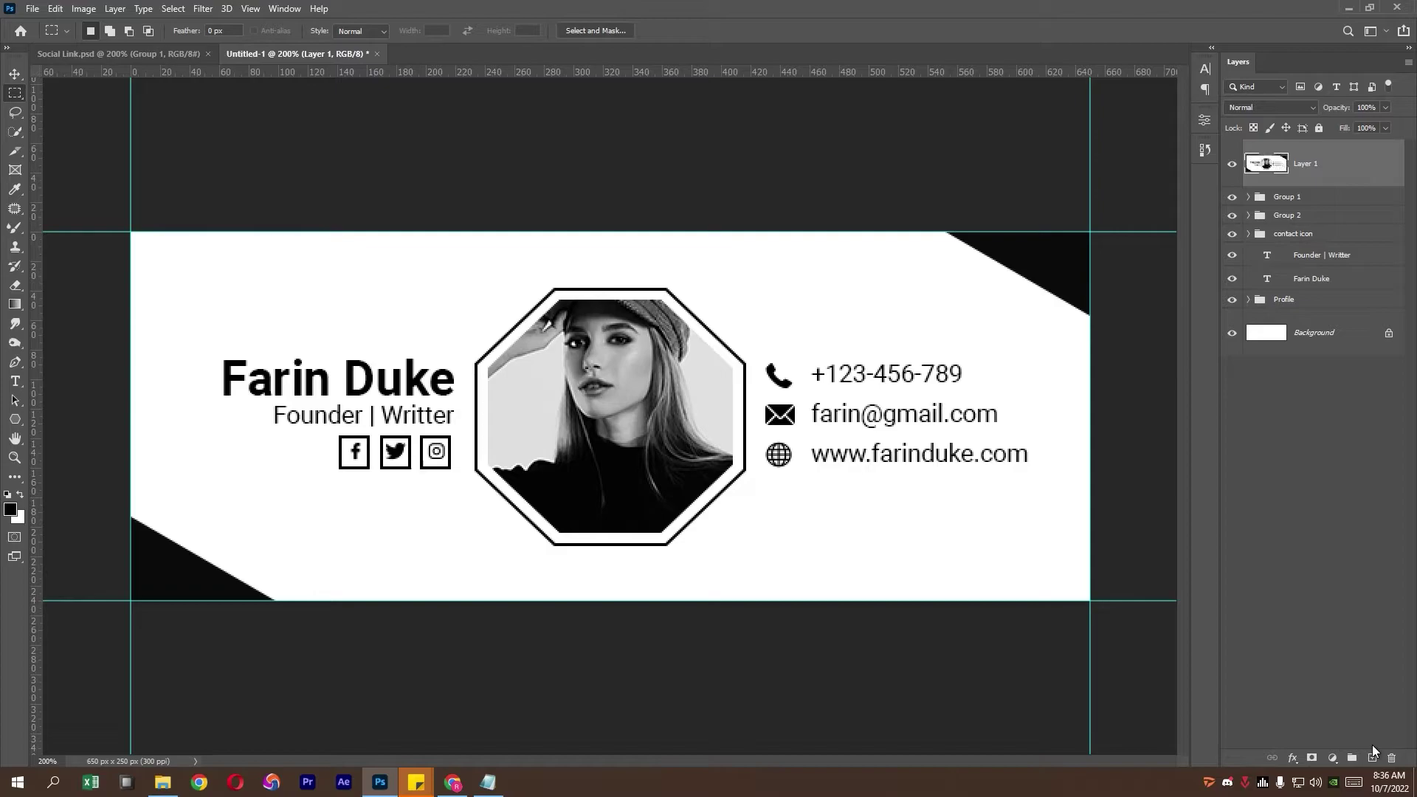
With the Slice Tool, slice the name block, photo column, top-right corner and phone row.
right_click(15, 150)
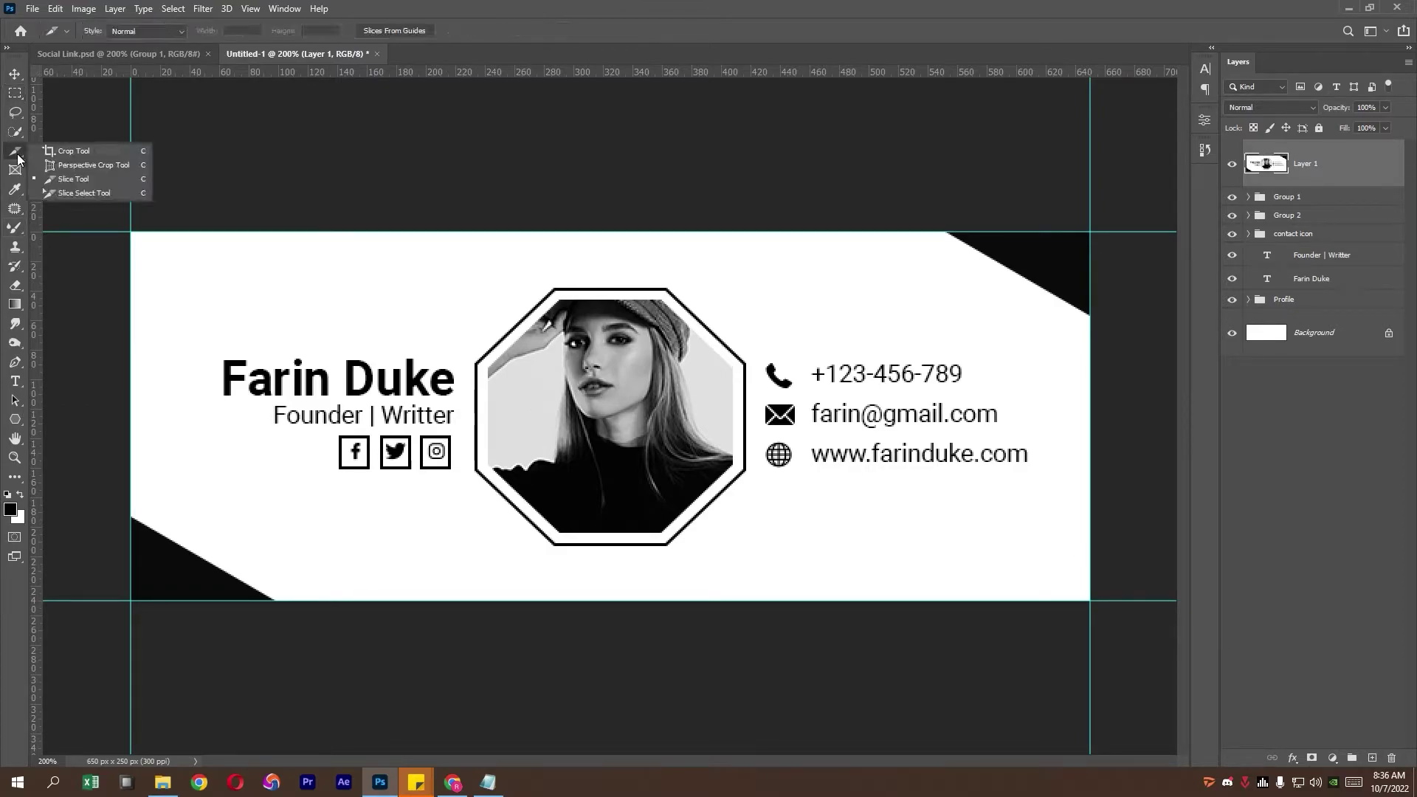
click(66, 178)
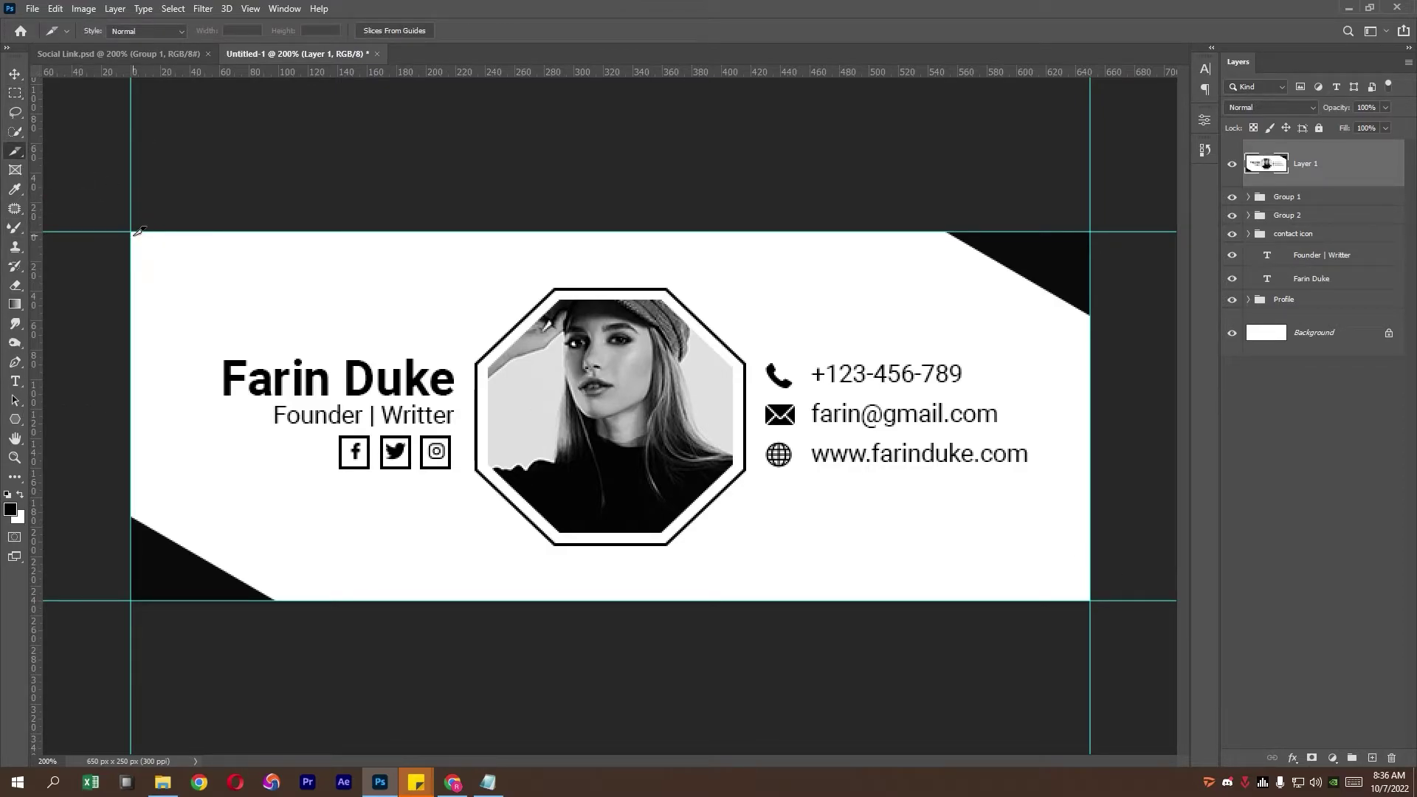
drag(136, 229, 464, 427)
drag(482, 231, 759, 599)
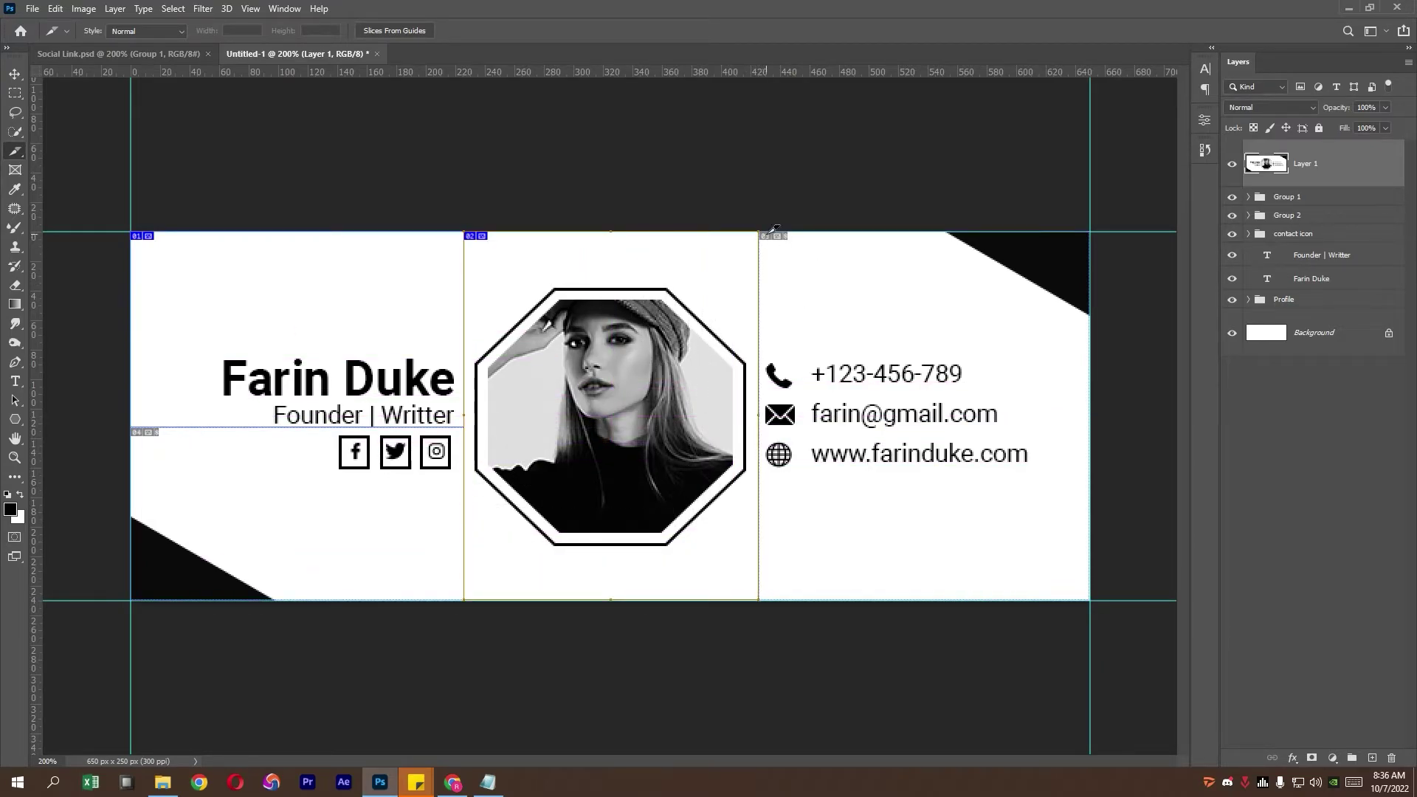
drag(773, 230, 1098, 347)
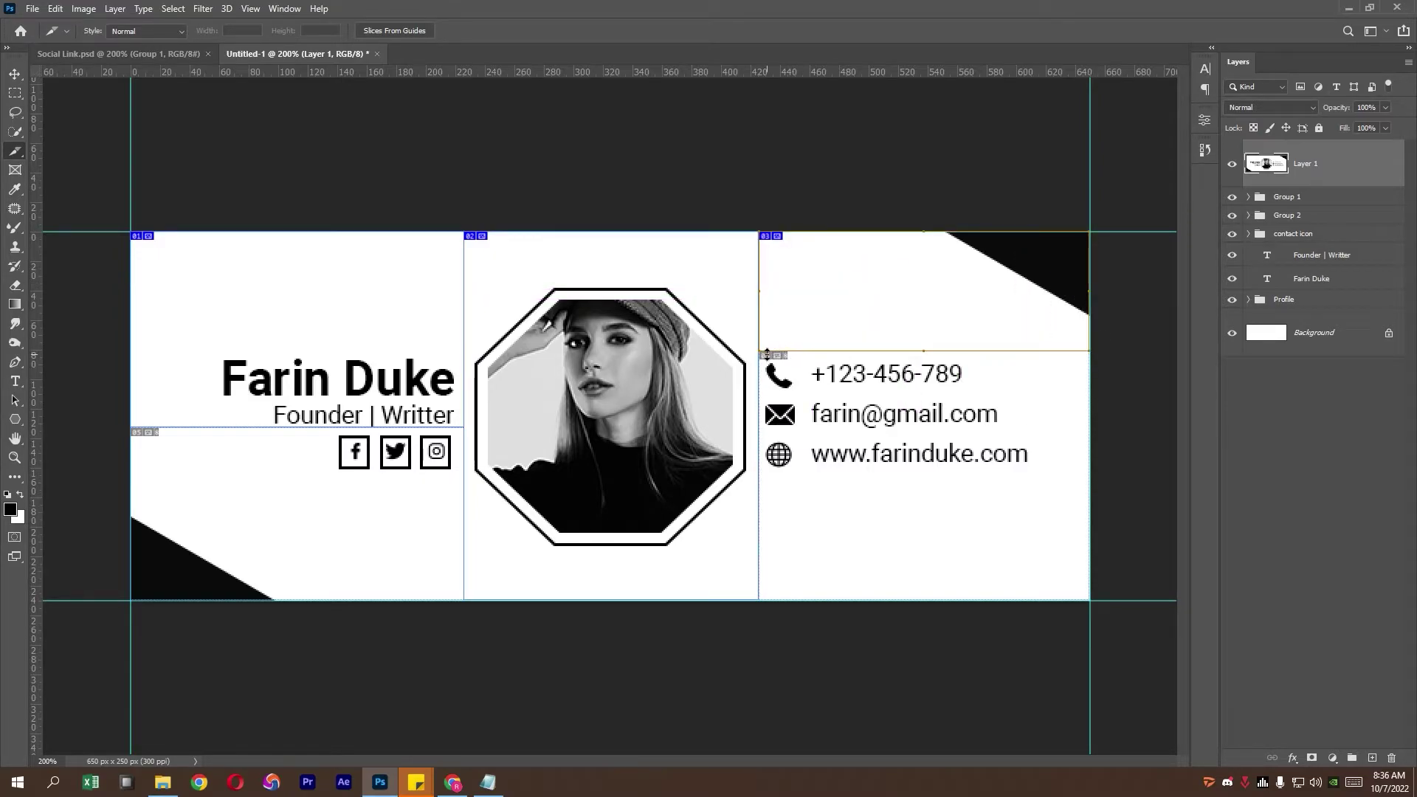
drag(774, 351, 1000, 389)
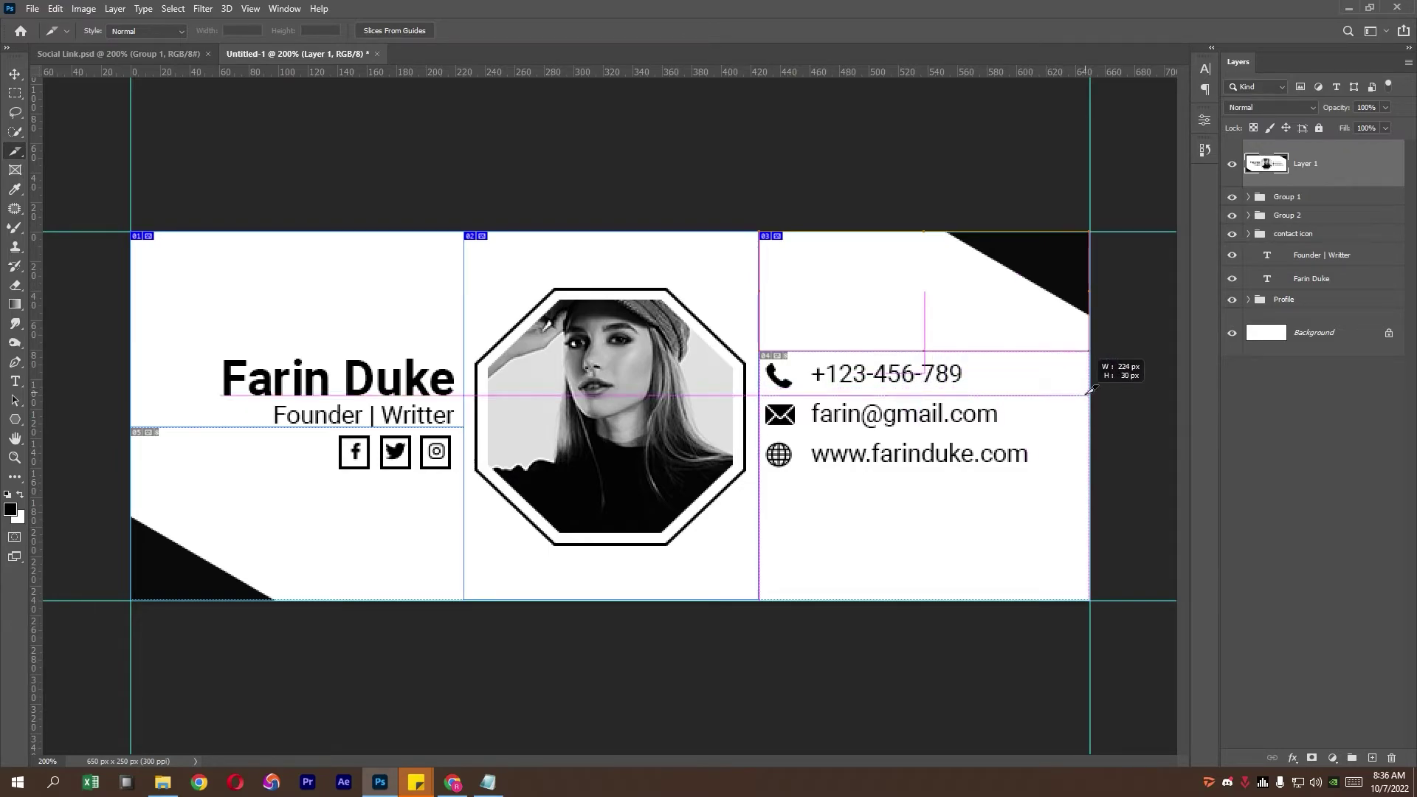
drag(999, 390, 1089, 394)
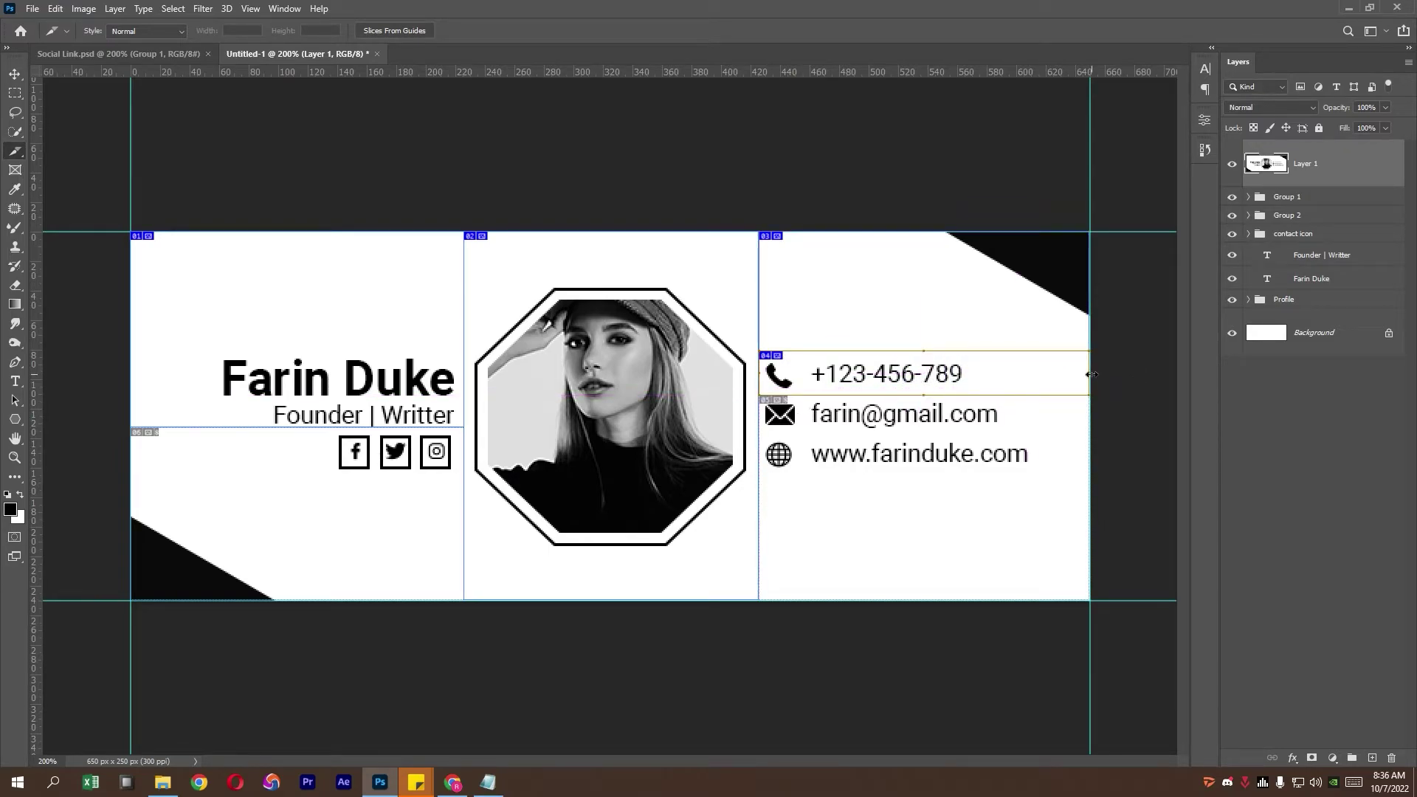
Redraw the phone-row slice and add slices over the email and website rows.
scroll(1098, 376, up, 2)
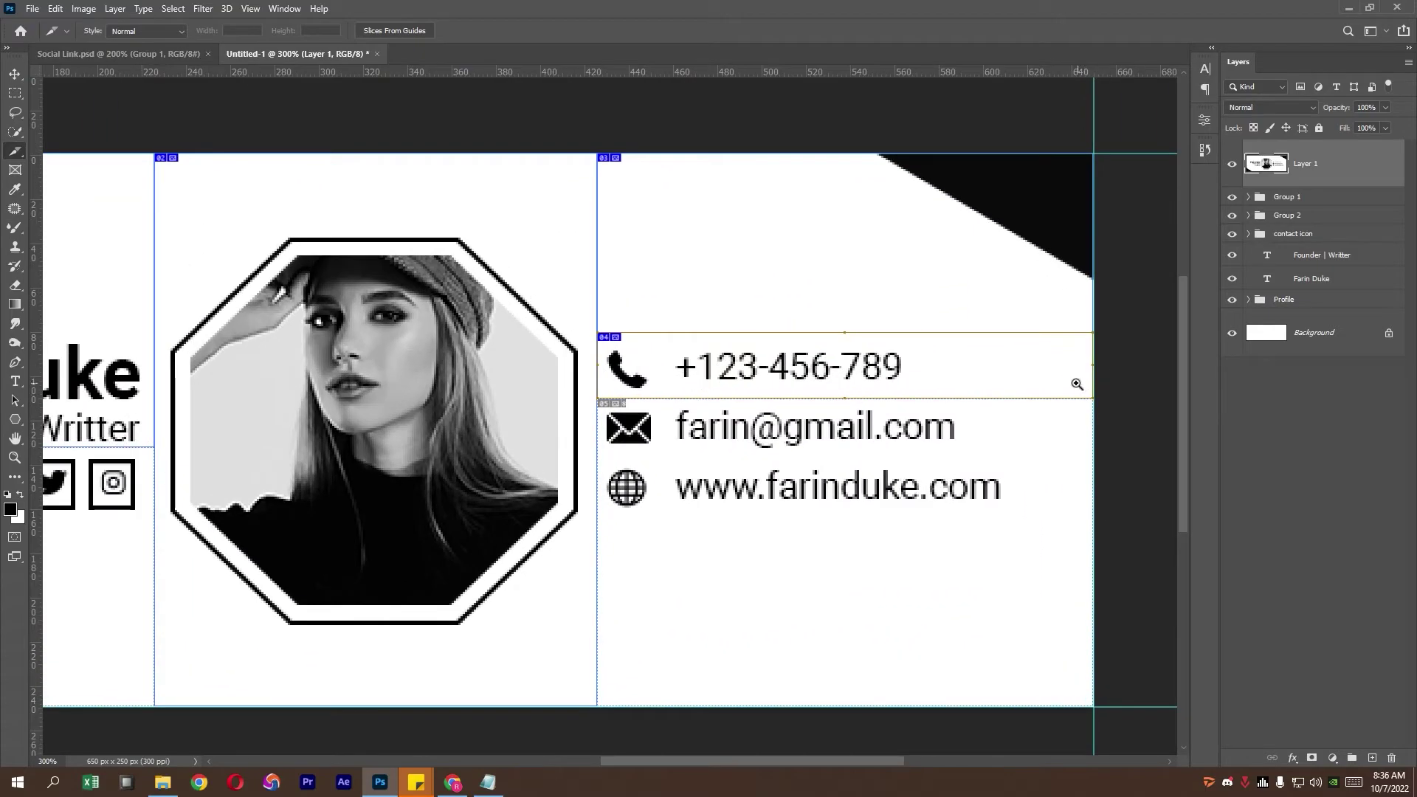
scroll(1100, 378, up, 3)
key(ctrl+z)
scroll(900, 413, down, 1)
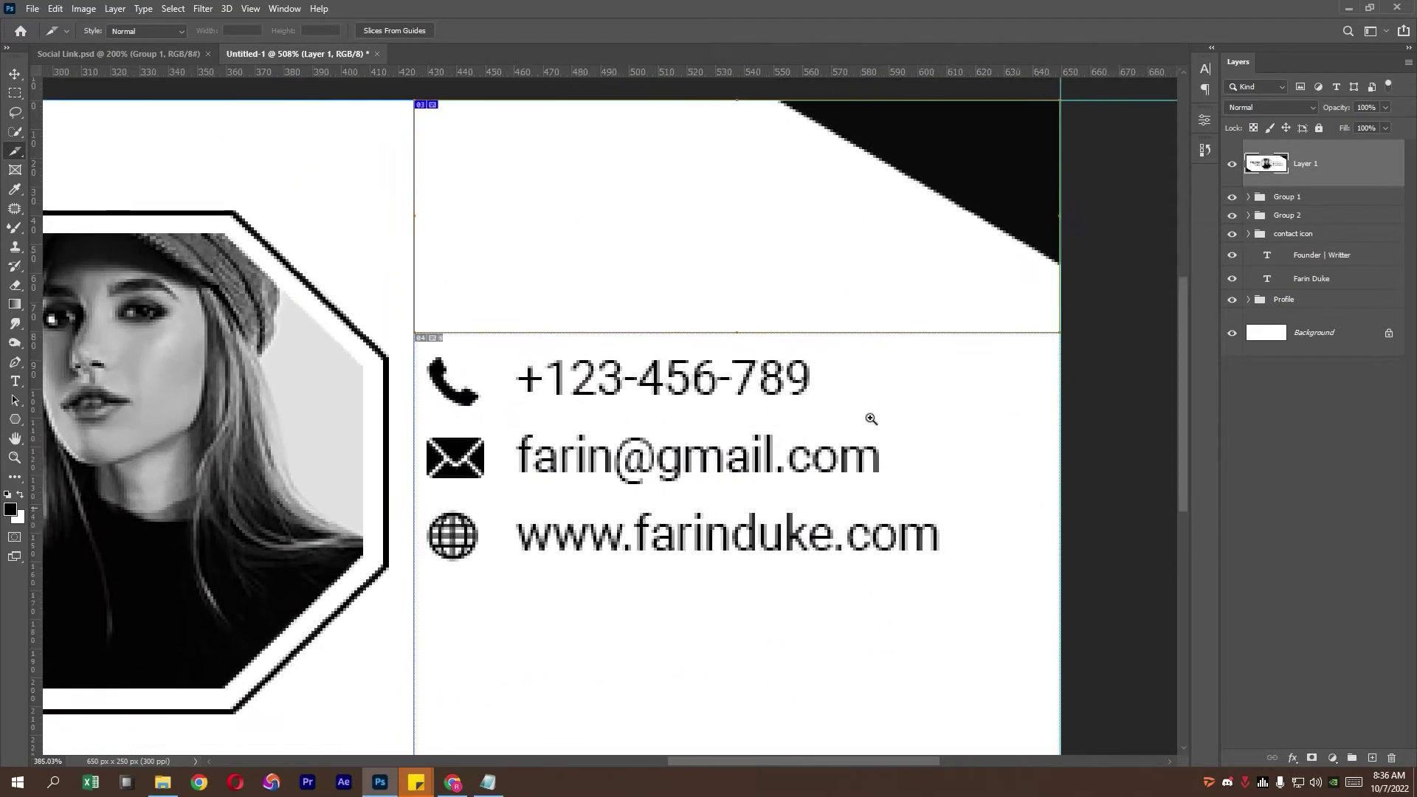
scroll(869, 414, down, 1)
drag(442, 340, 1050, 418)
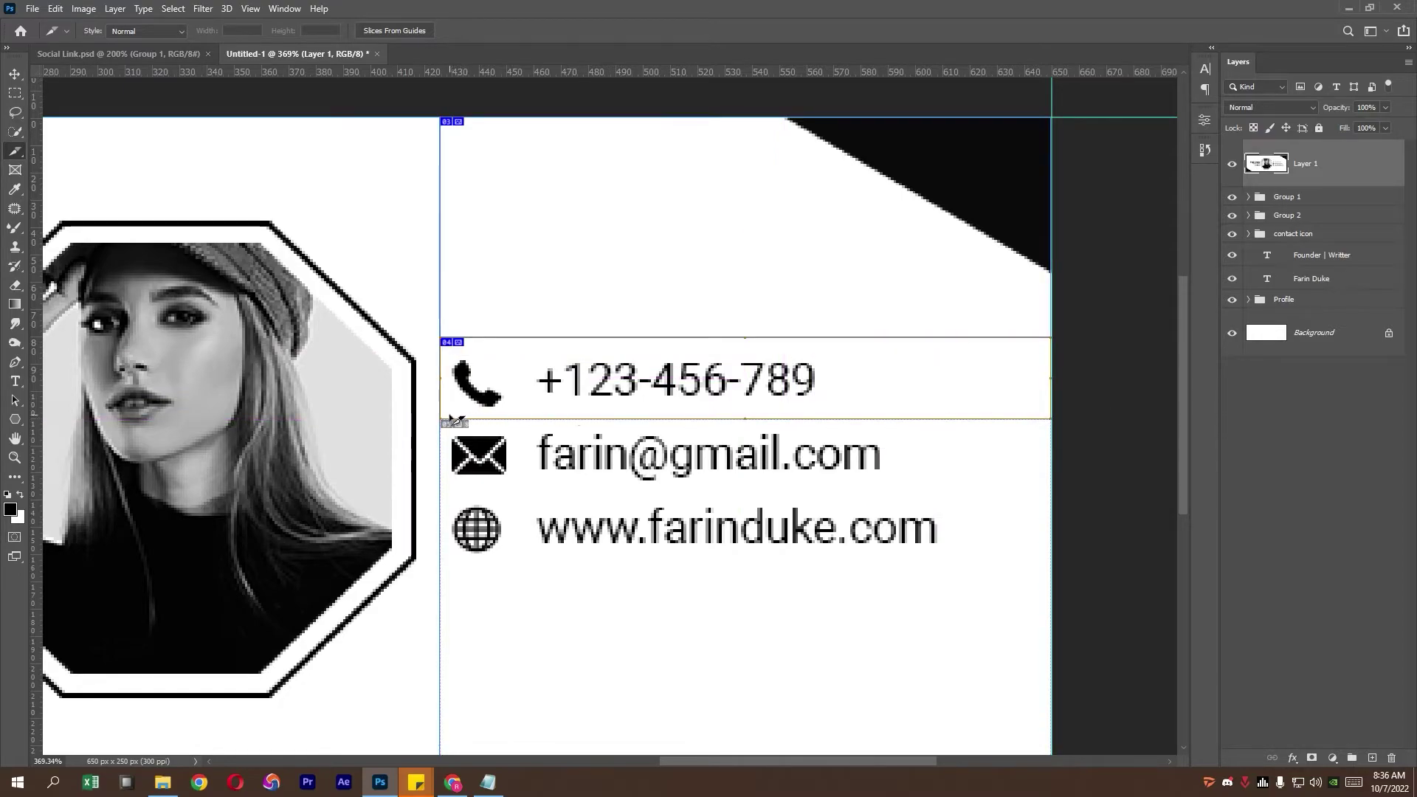
mouse_move(443, 422)
mouse_down()
mouse_move(804, 488)
mouse_move(1051, 486)
mouse_up()
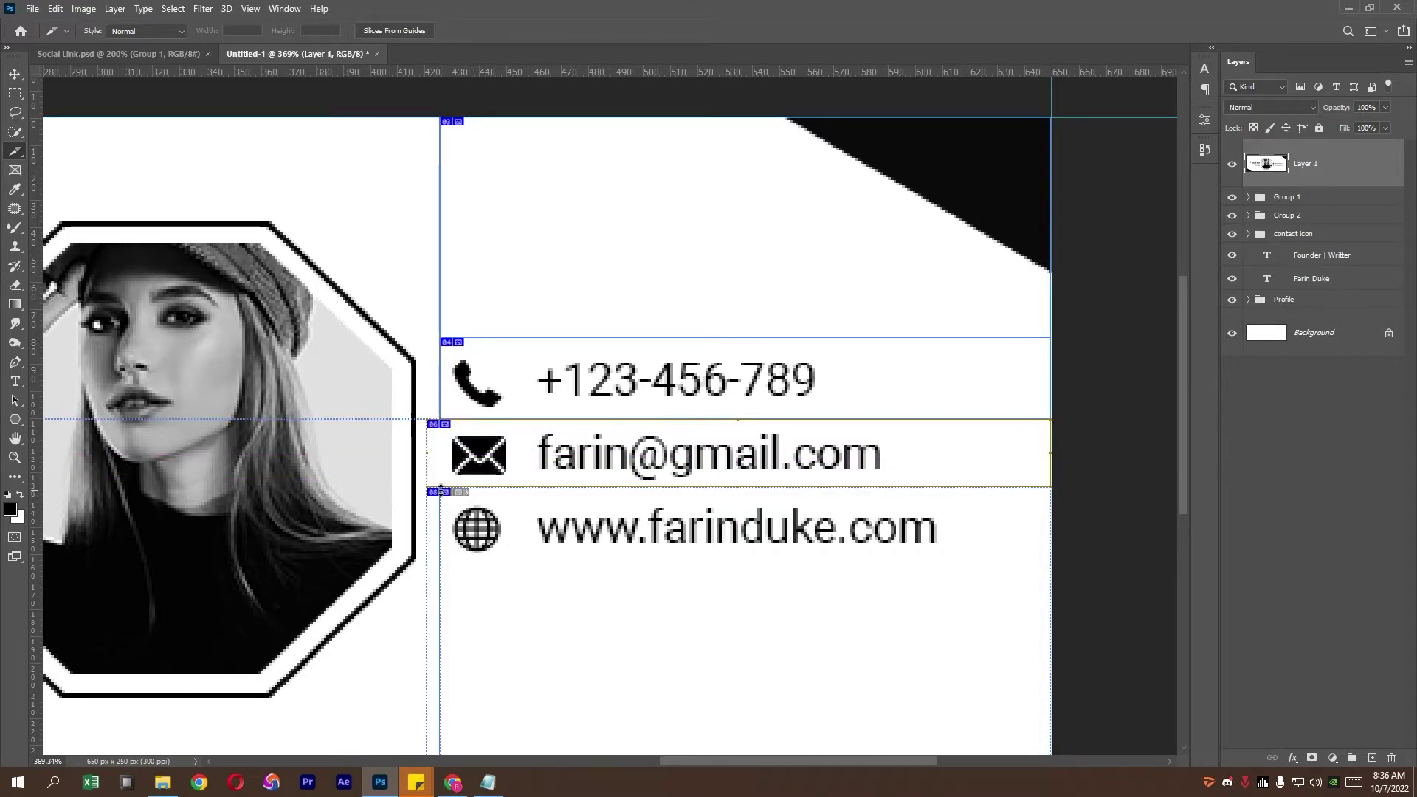
key(ctrl+z)
drag(451, 421, 1023, 487)
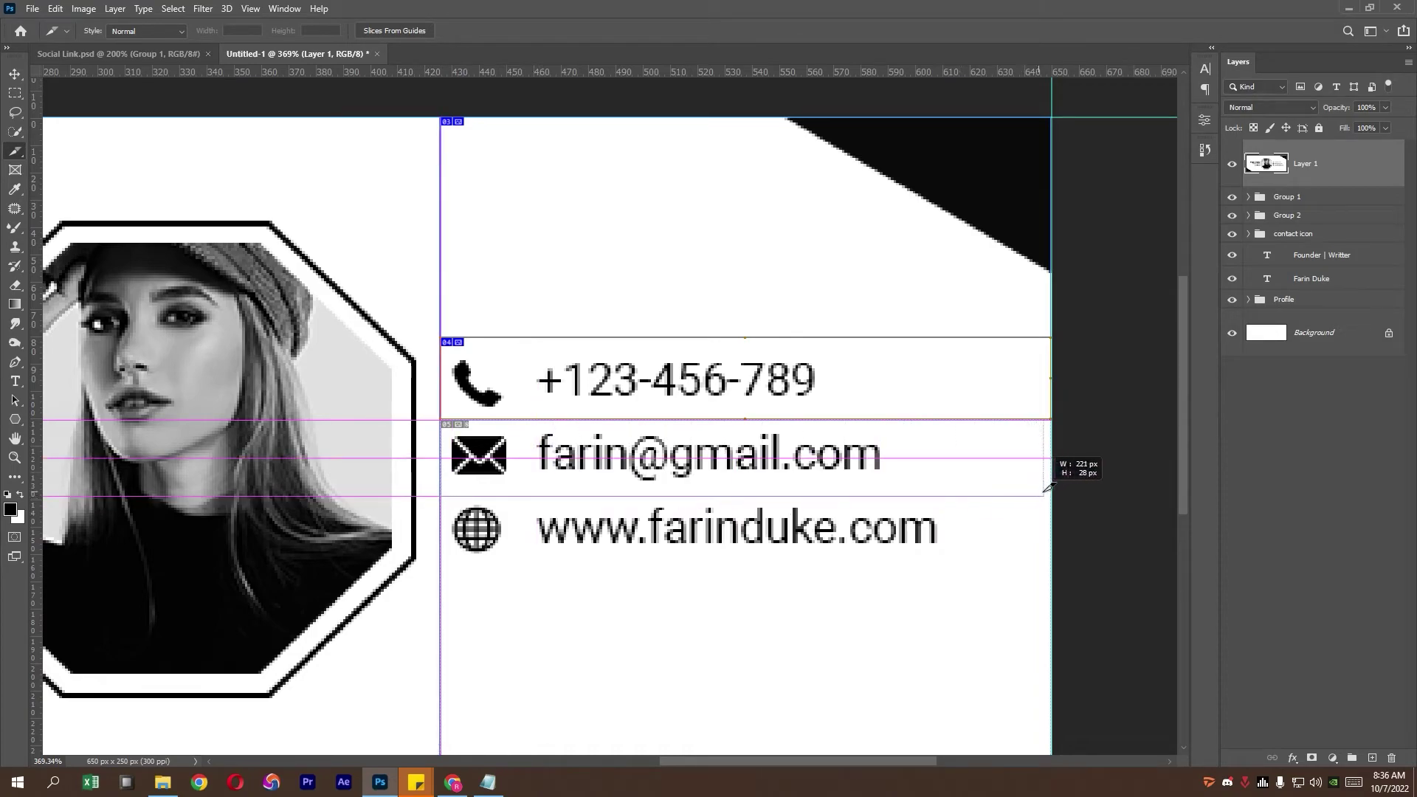
drag(1023, 487, 1051, 494)
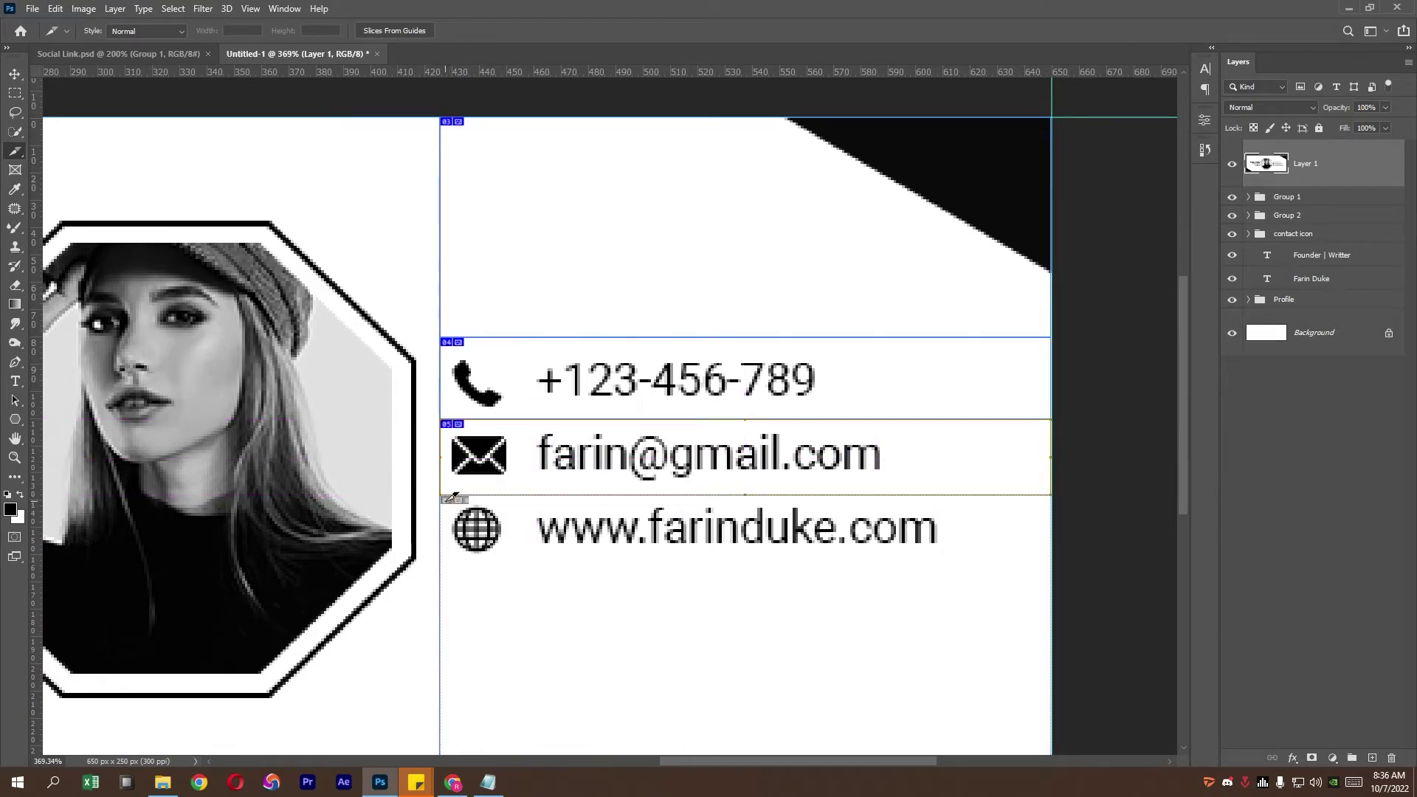
mouse_move(443, 496)
mouse_down()
mouse_move(892, 771)
mouse_move(1051, 733)
mouse_up()
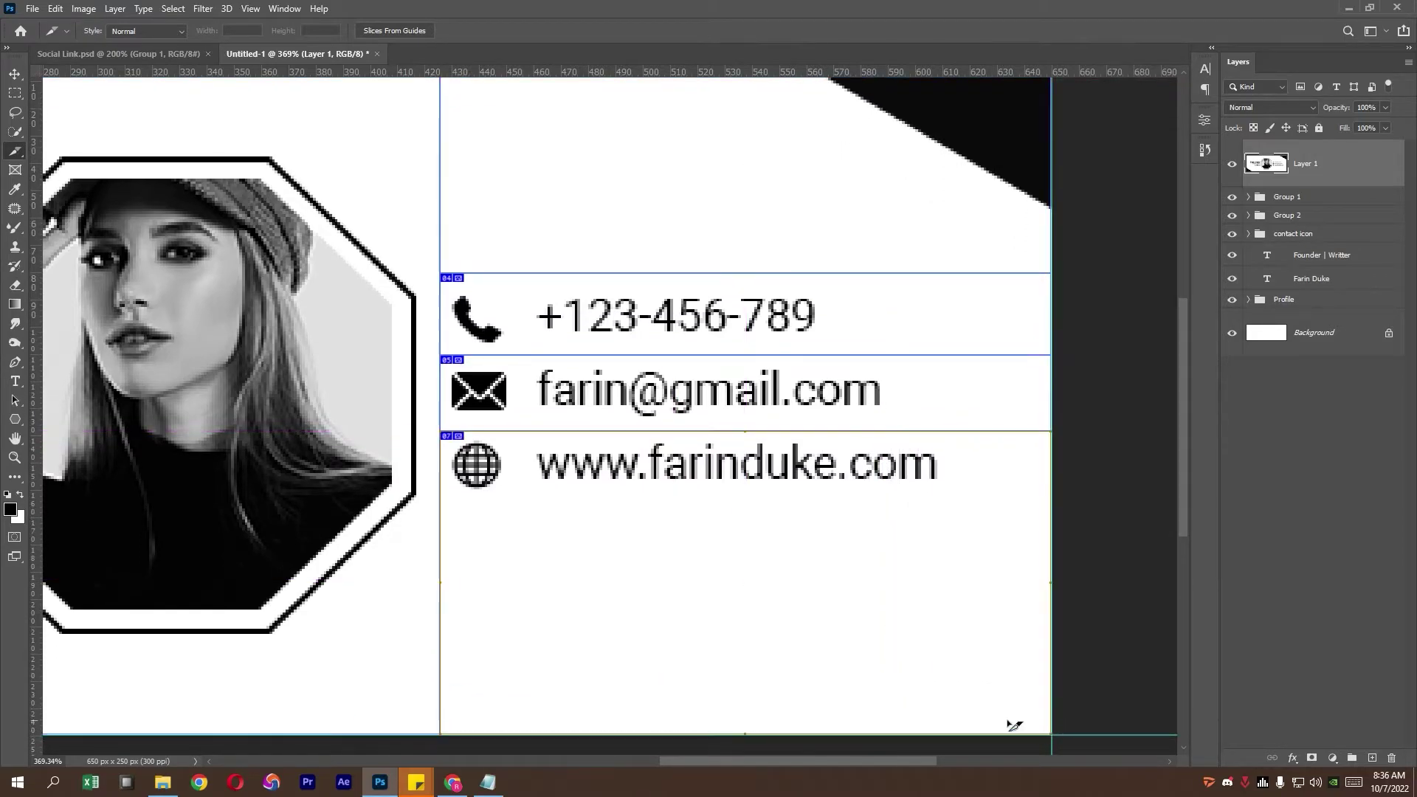
drag(627, 479, 840, 433)
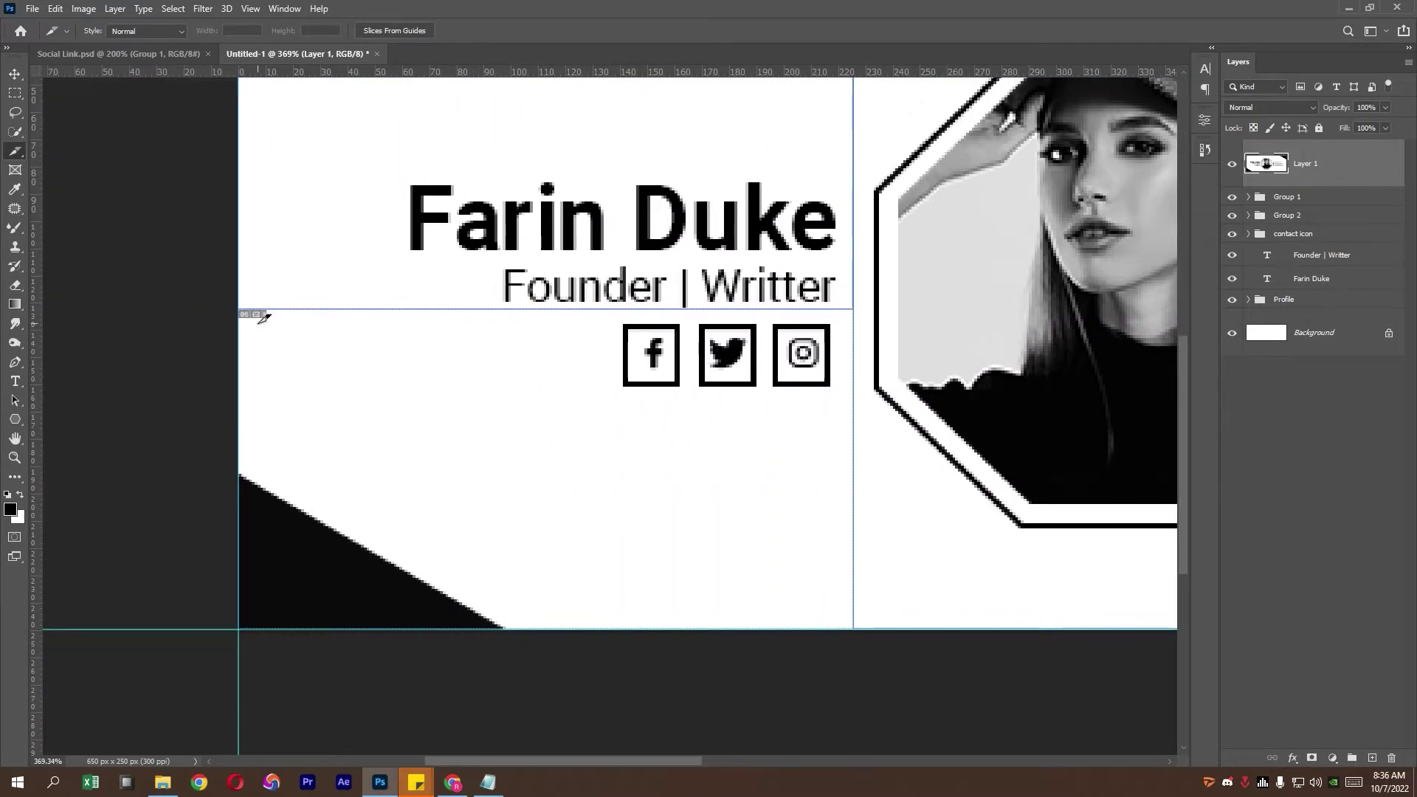
Add slices for the Facebook, Twitter and Instagram icons and the bottom-left area.
drag(247, 310, 687, 415)
drag(692, 310, 764, 415)
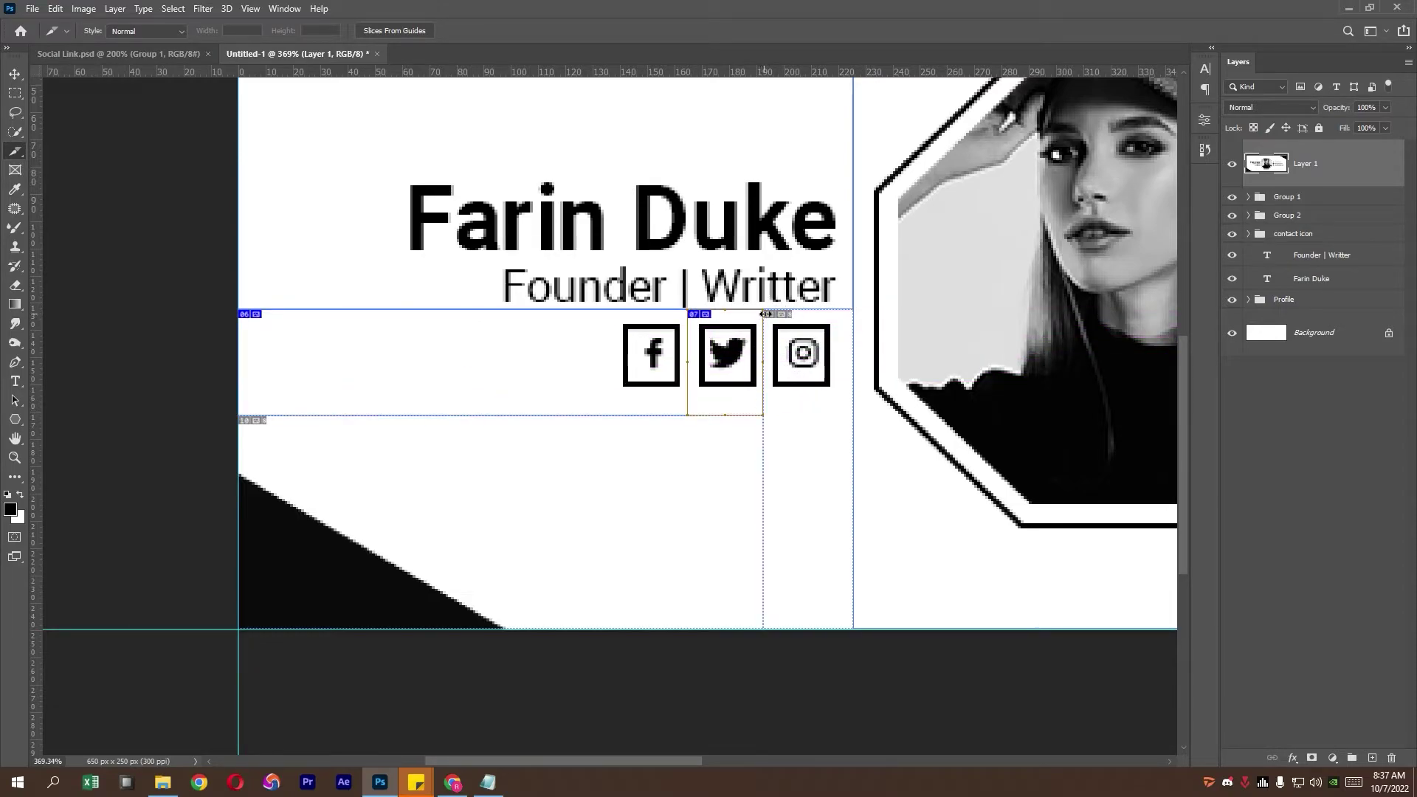
drag(766, 314, 855, 415)
drag(256, 415, 857, 626)
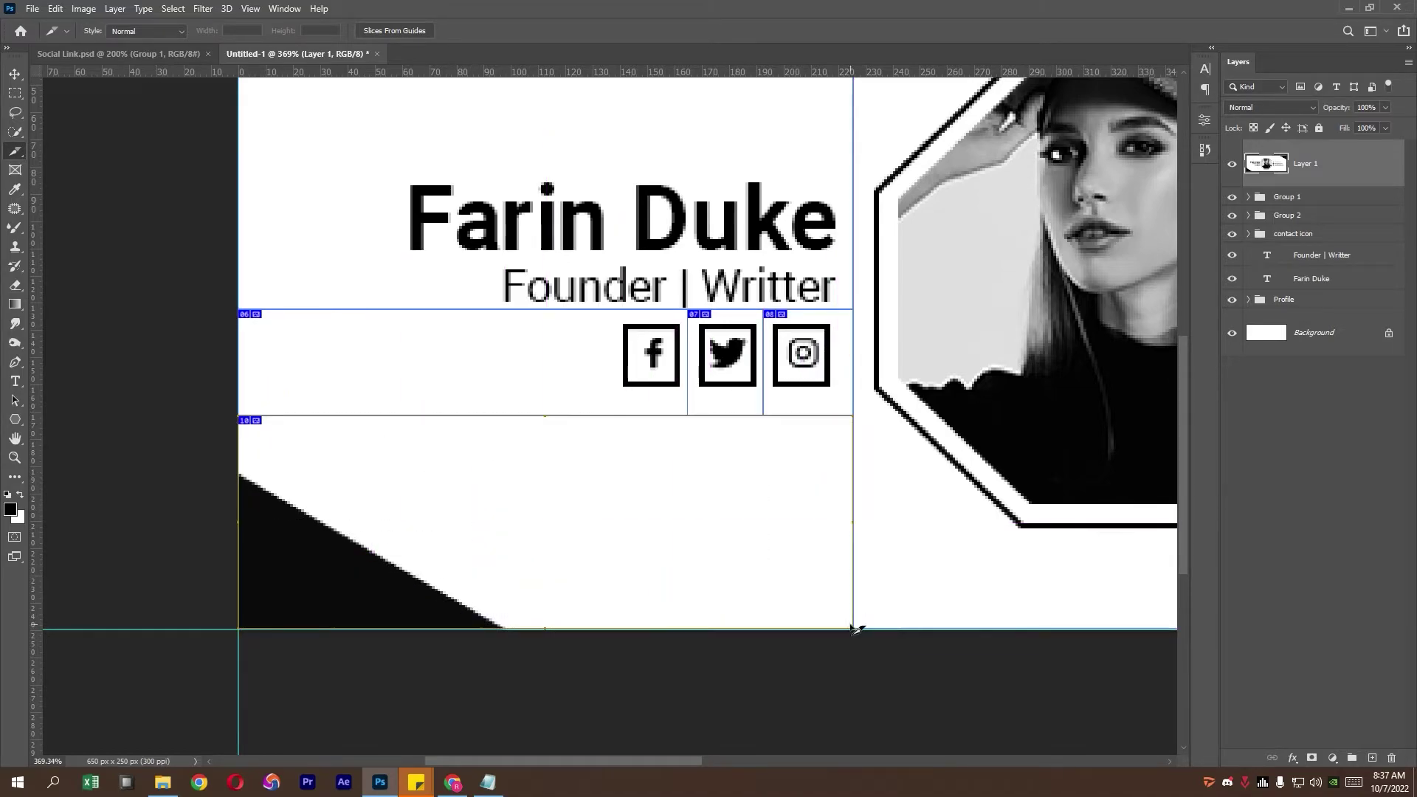
key(ctrl+minus)
key(ctrl+minus)
Name the top-left, photo and top-right slices 'name', 'Profile' and 'Bg'.
right_click(360, 323)
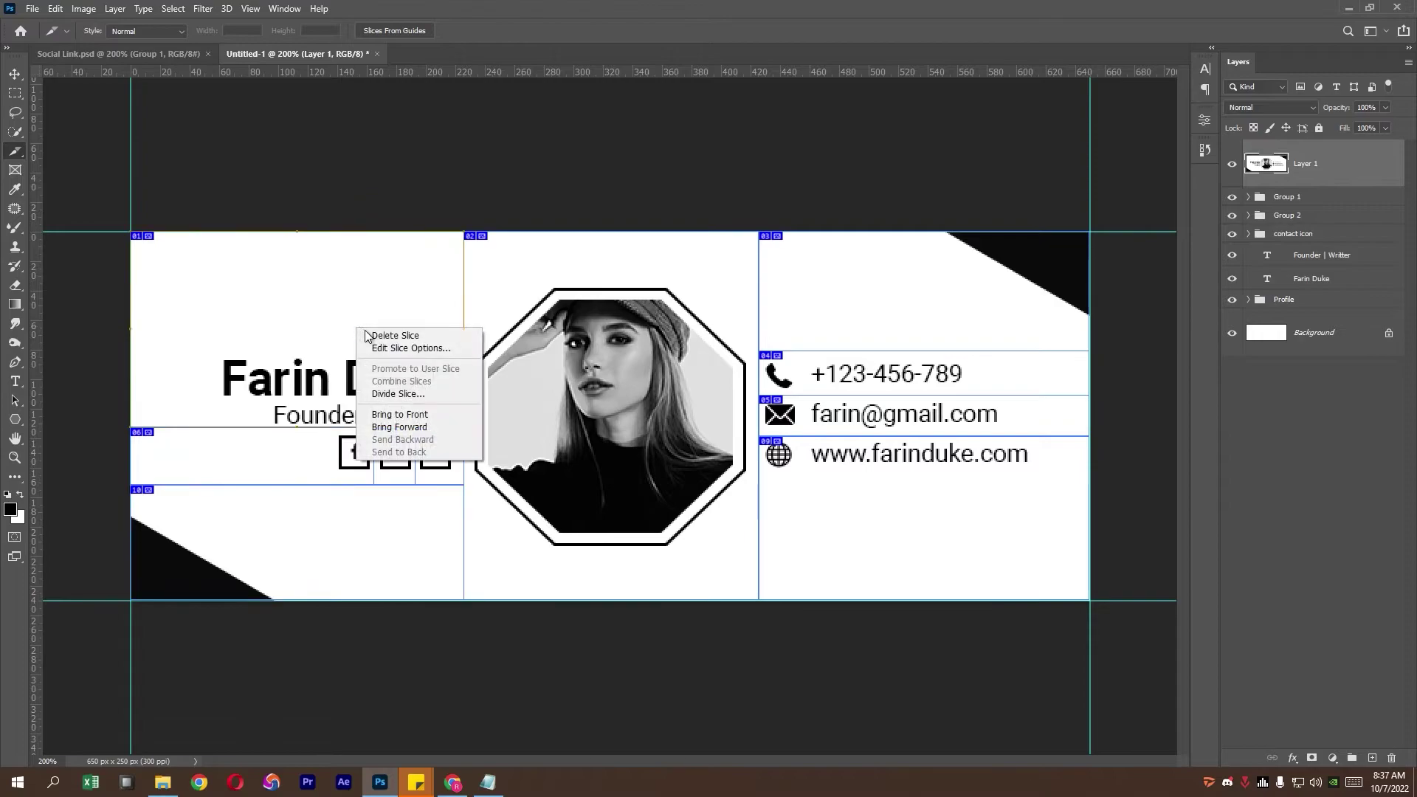
click(374, 344)
text(na)
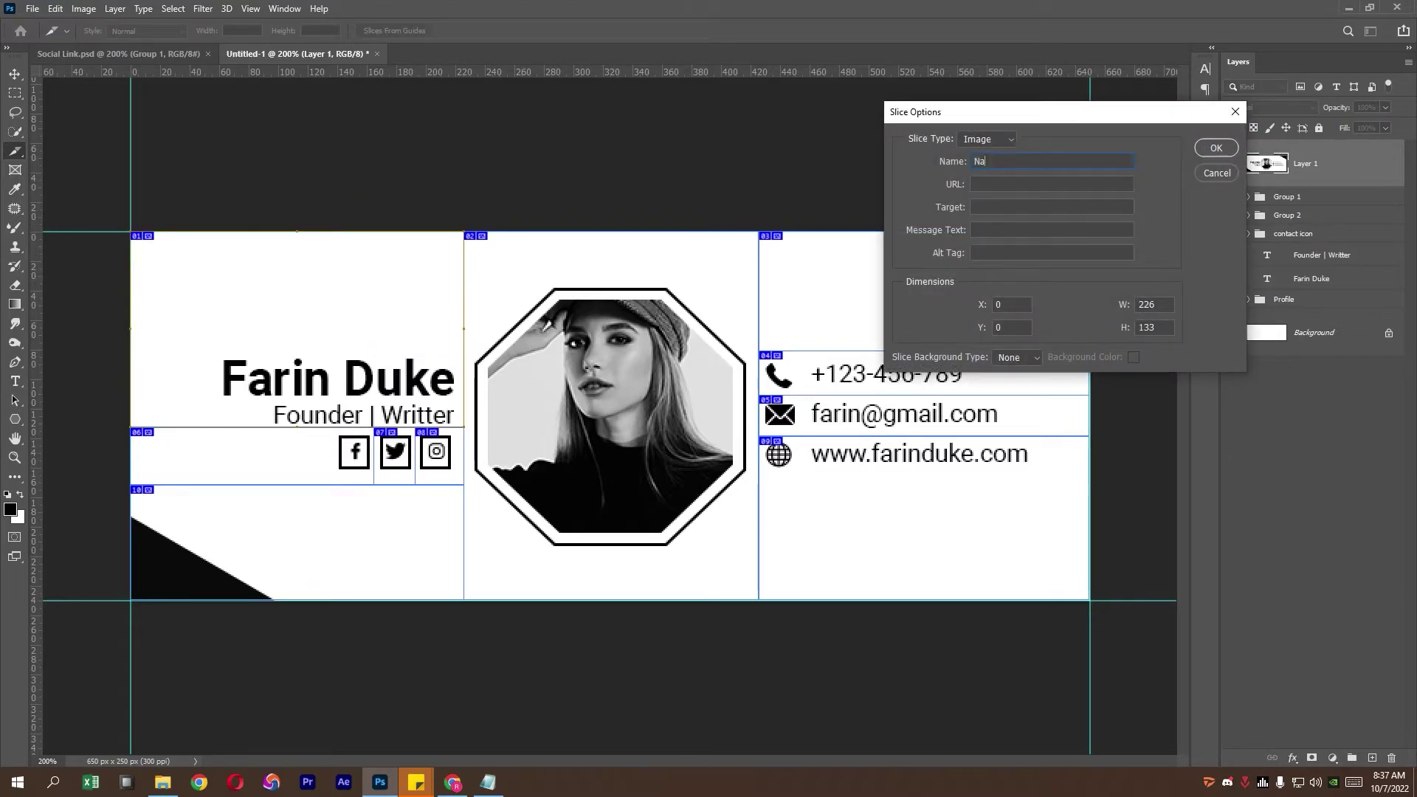
text(me)
key(Return)
right_click(502, 325)
click(511, 348)
text(Profile)
key(Return)
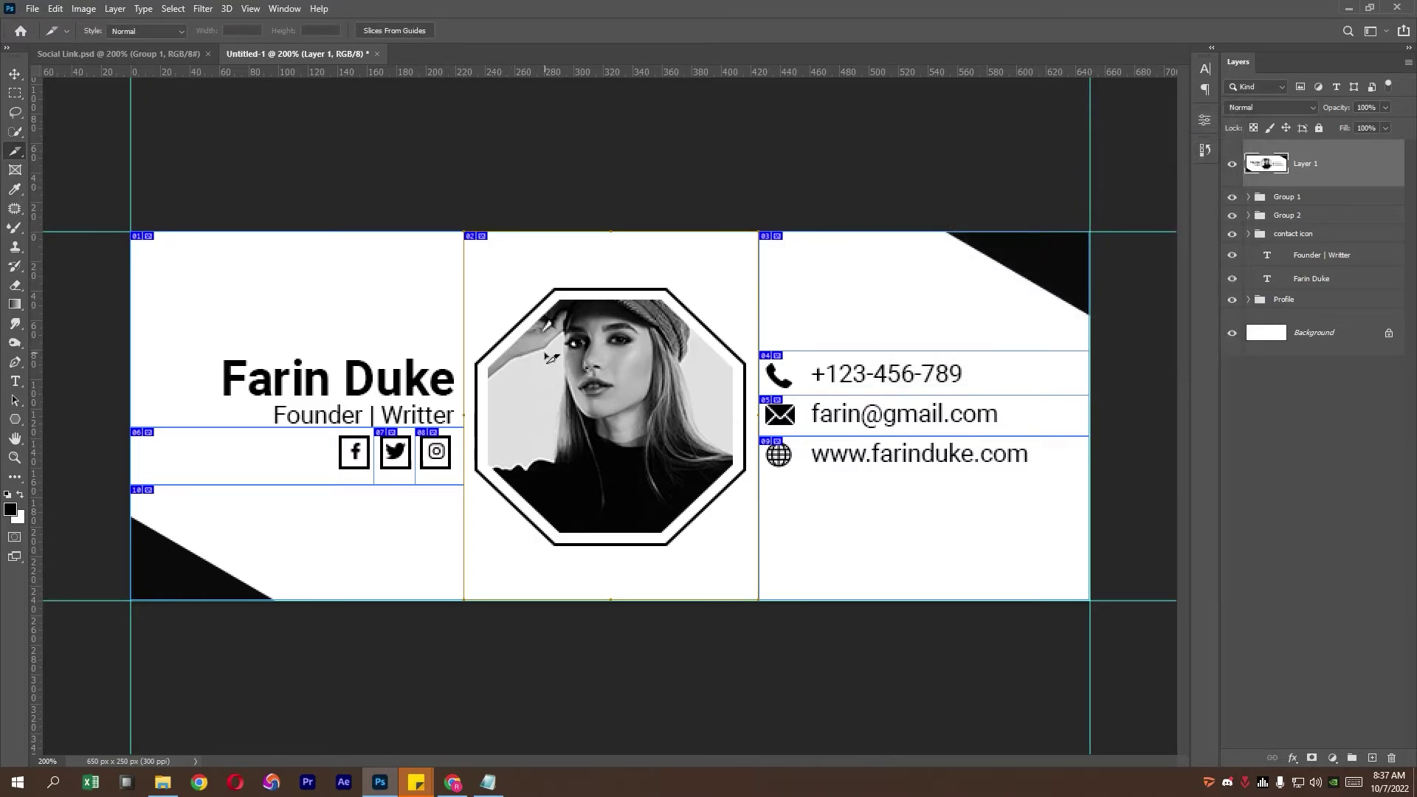
right_click(847, 299)
click(860, 317)
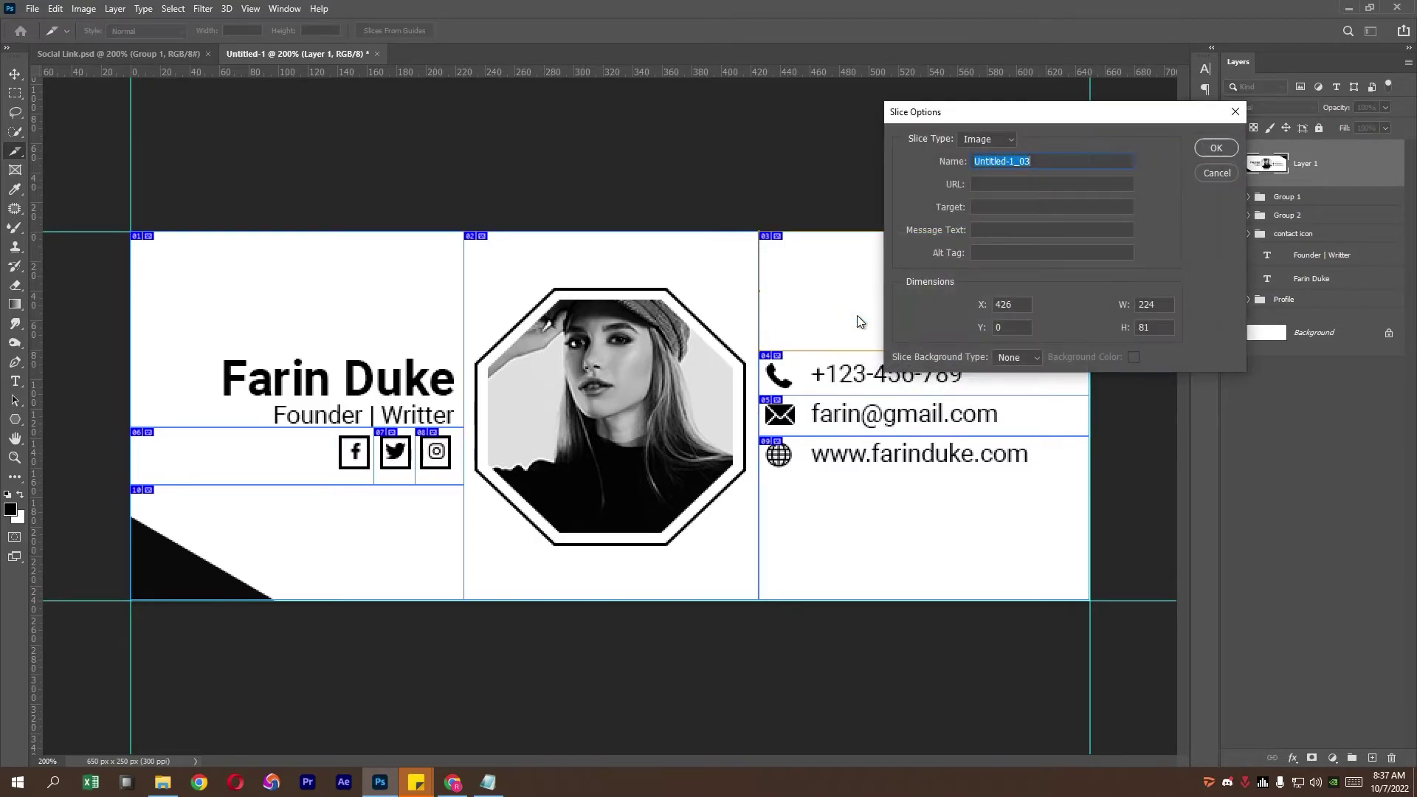
text(Bg)
key(Return)
Name the phone-row slice and link it to a tel: URL for the phone number.
right_click(860, 370)
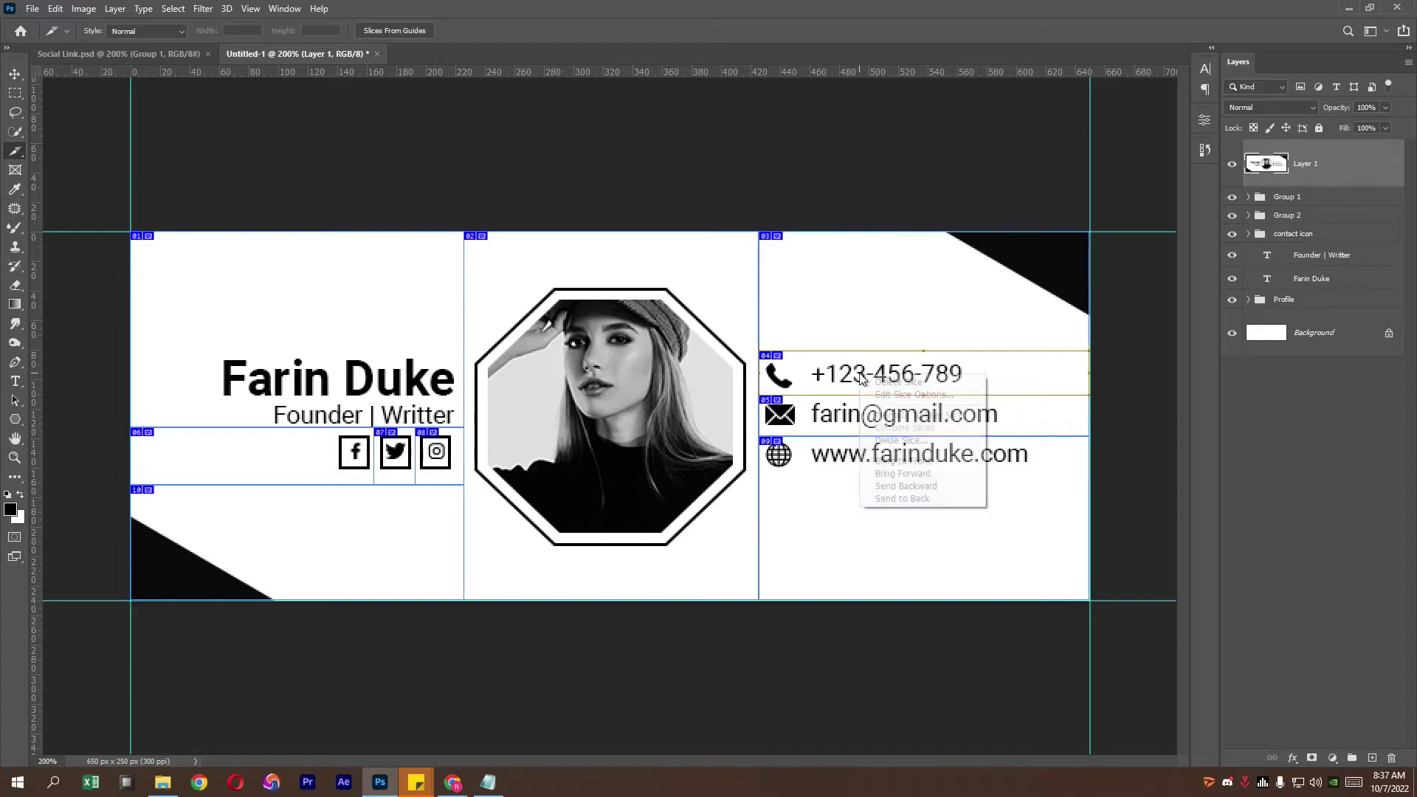
click(878, 394)
text(tel)
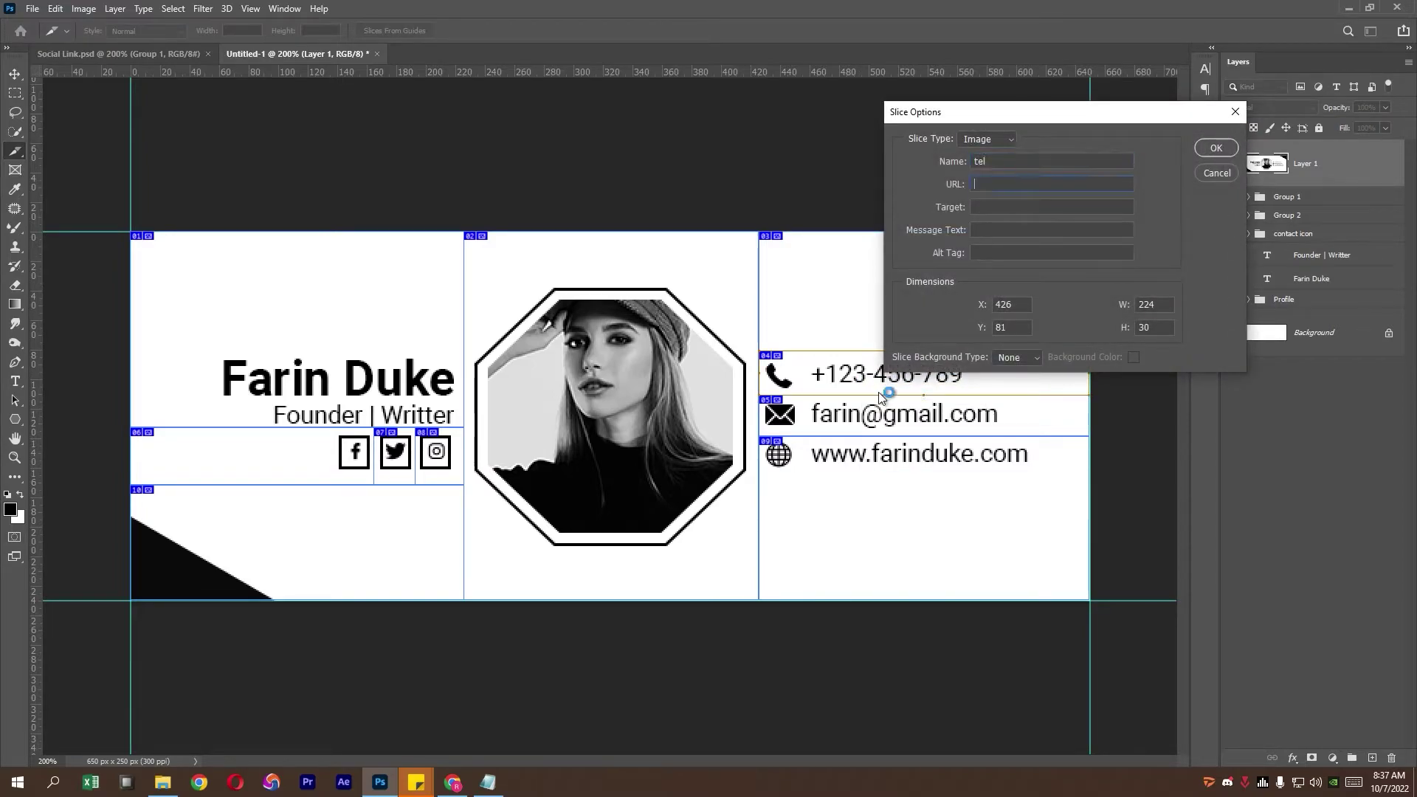
key(Tab)
text(tel:+)
text(1)
key(BackSpace)
key(BackSpace)
key(BackSpace)
click(1216, 148)
Name the email and website row slices and give each its link.
right_click(810, 413)
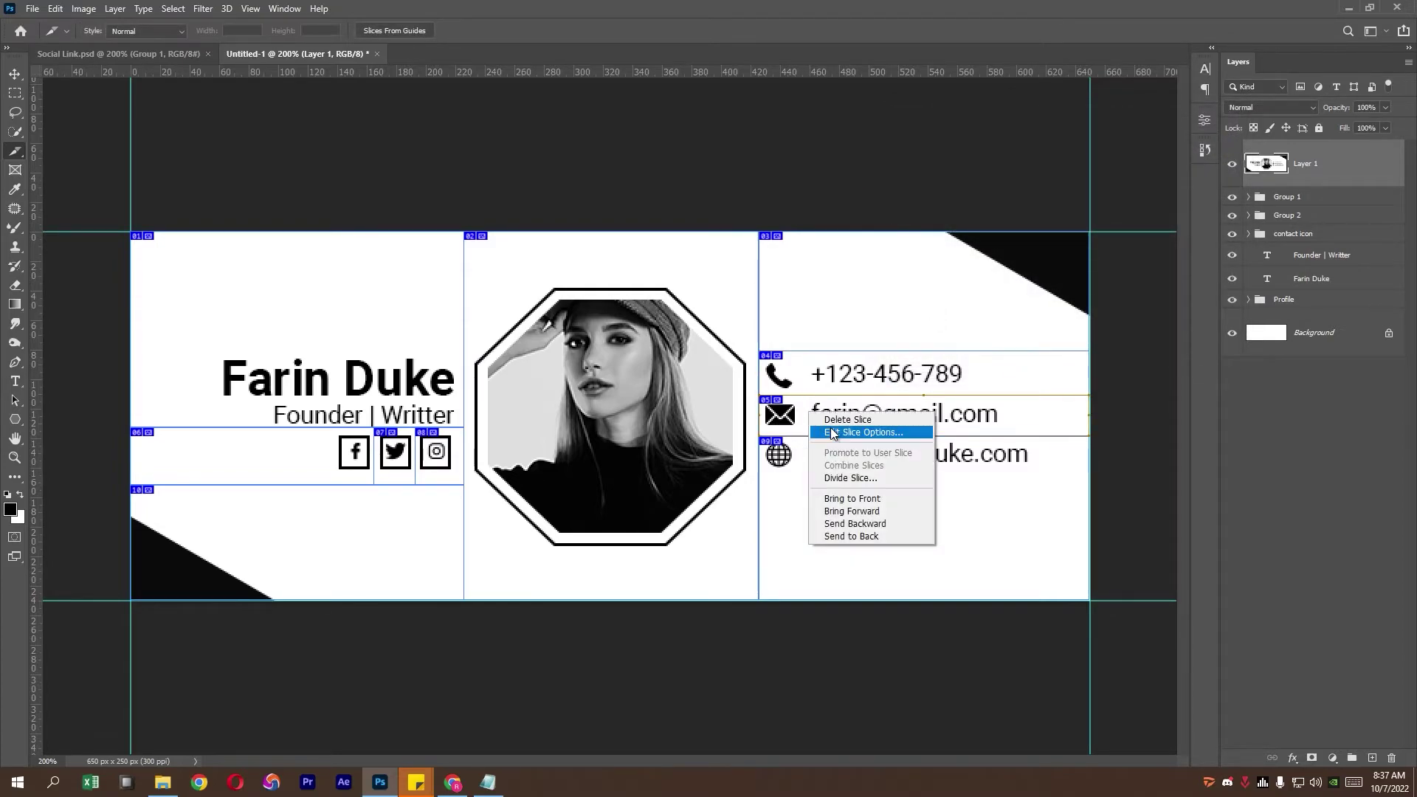
click(832, 433)
text(ema)
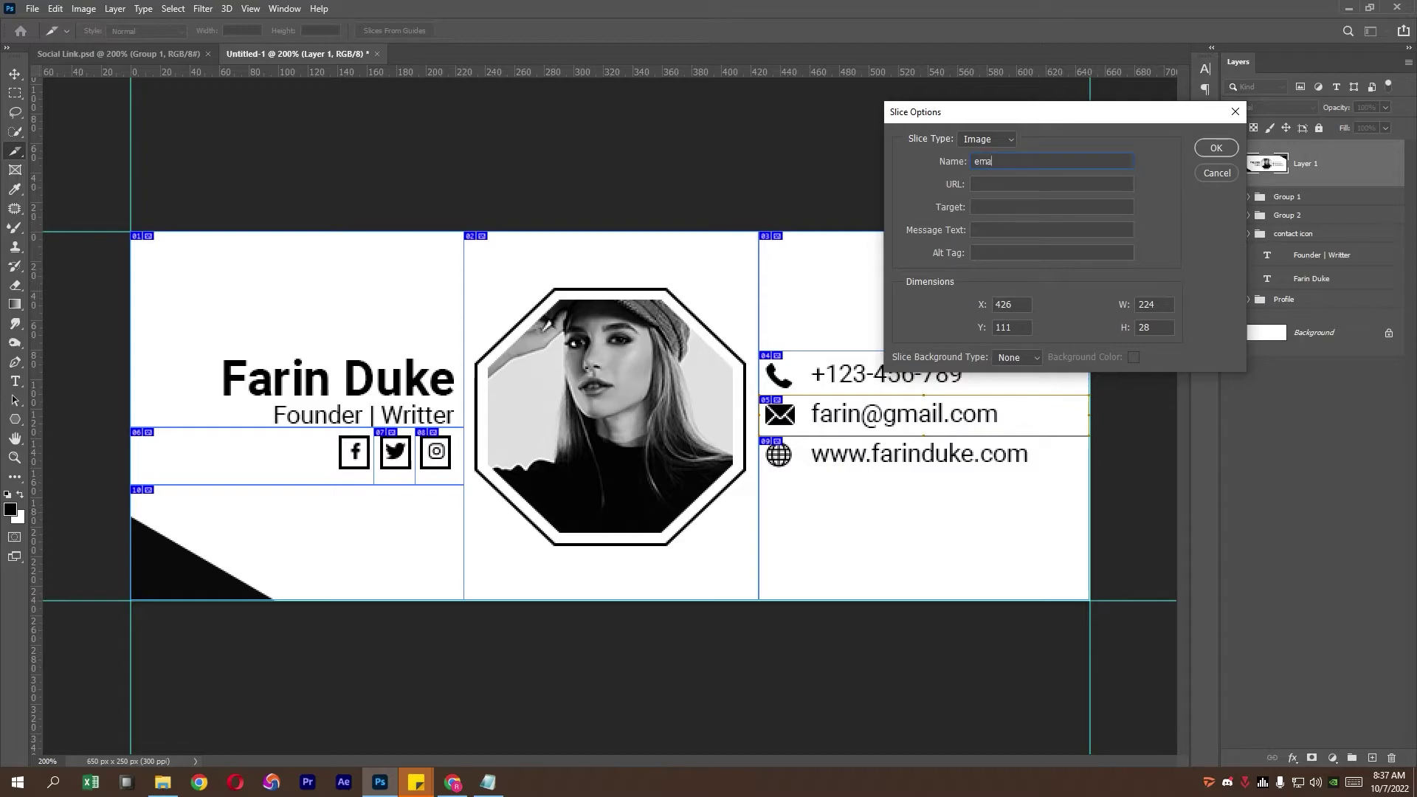
text(il)
key(Tab)
text(m)
key(BackSpace)
key(BackSpace)
text(f)
text(m)
key(Return)
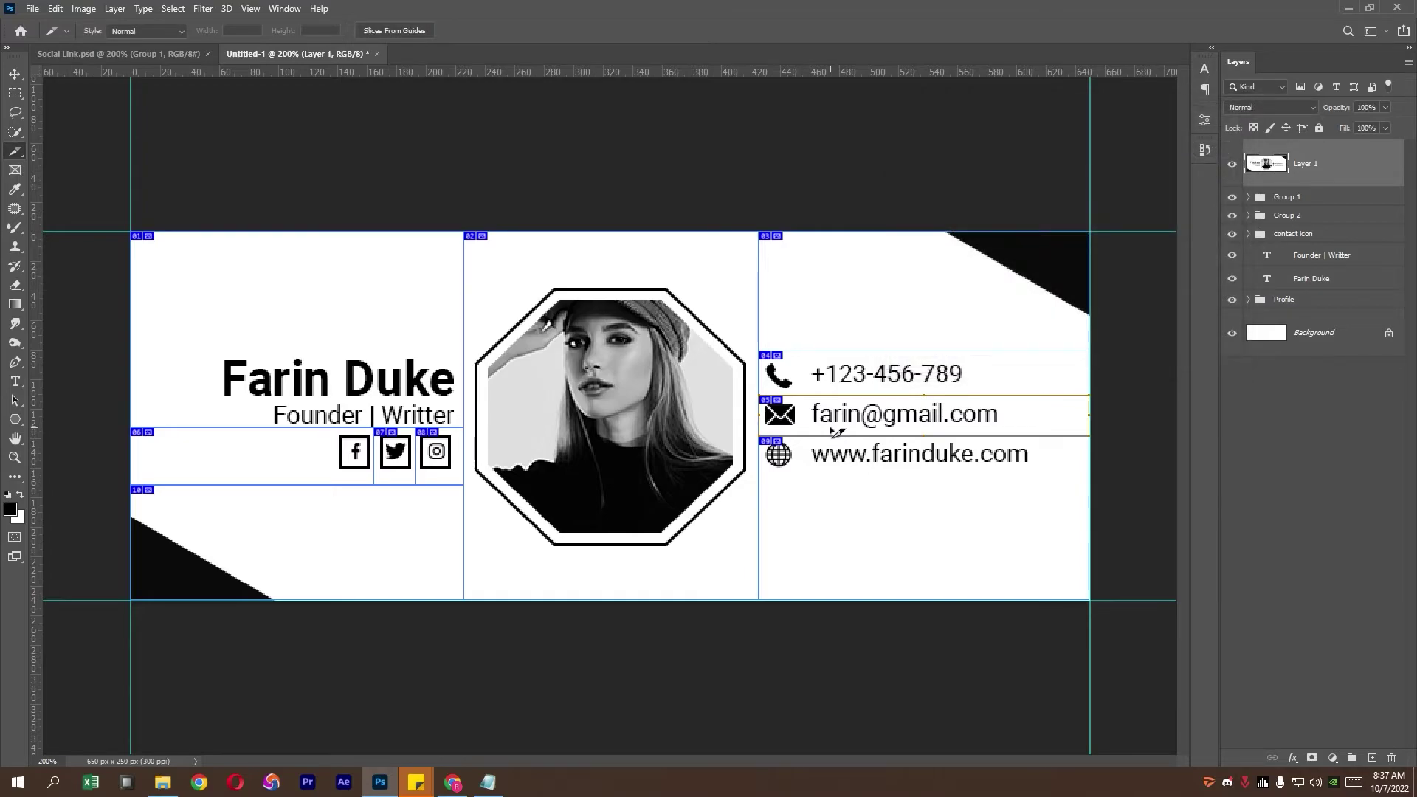
right_click(833, 440)
click(851, 474)
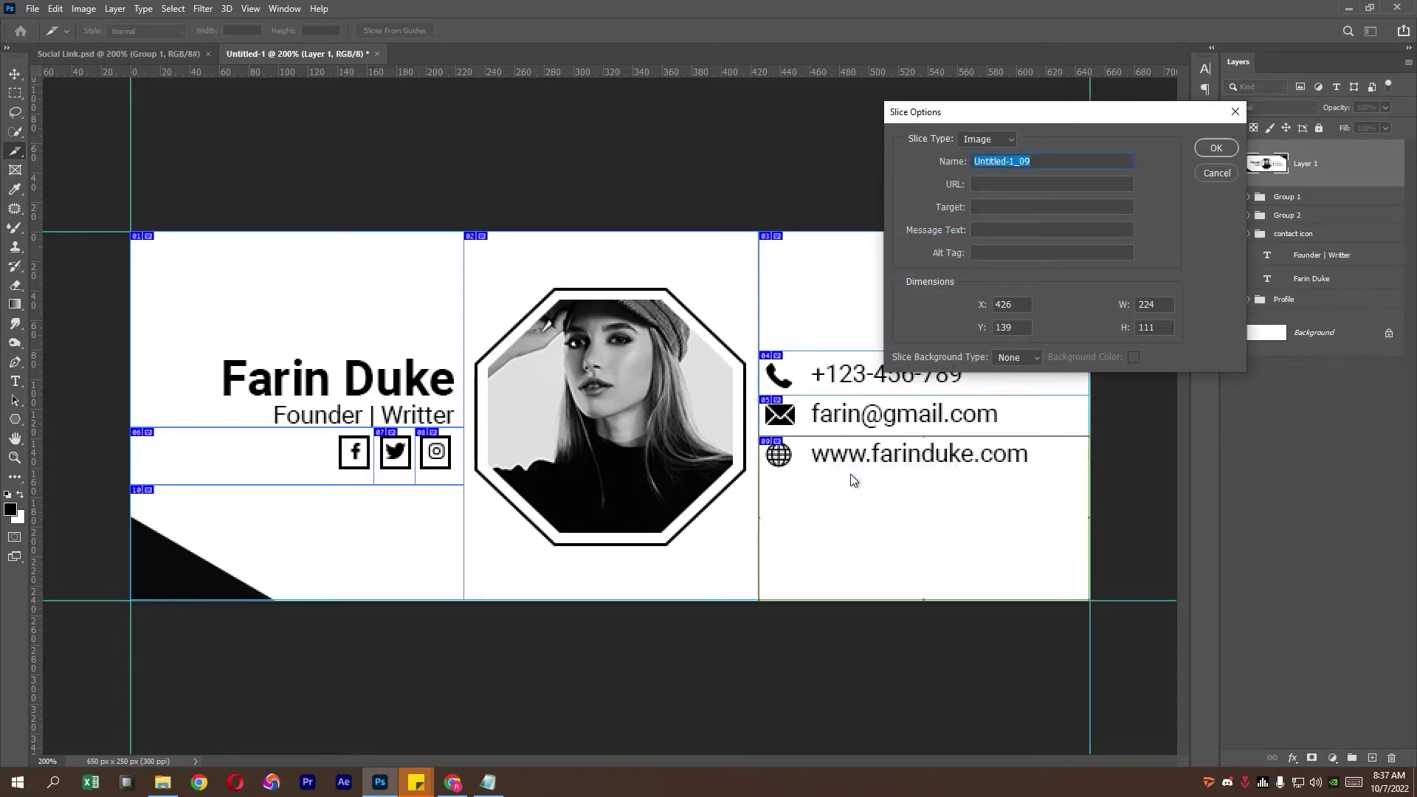
text(we)
text(https://)
text(www.)
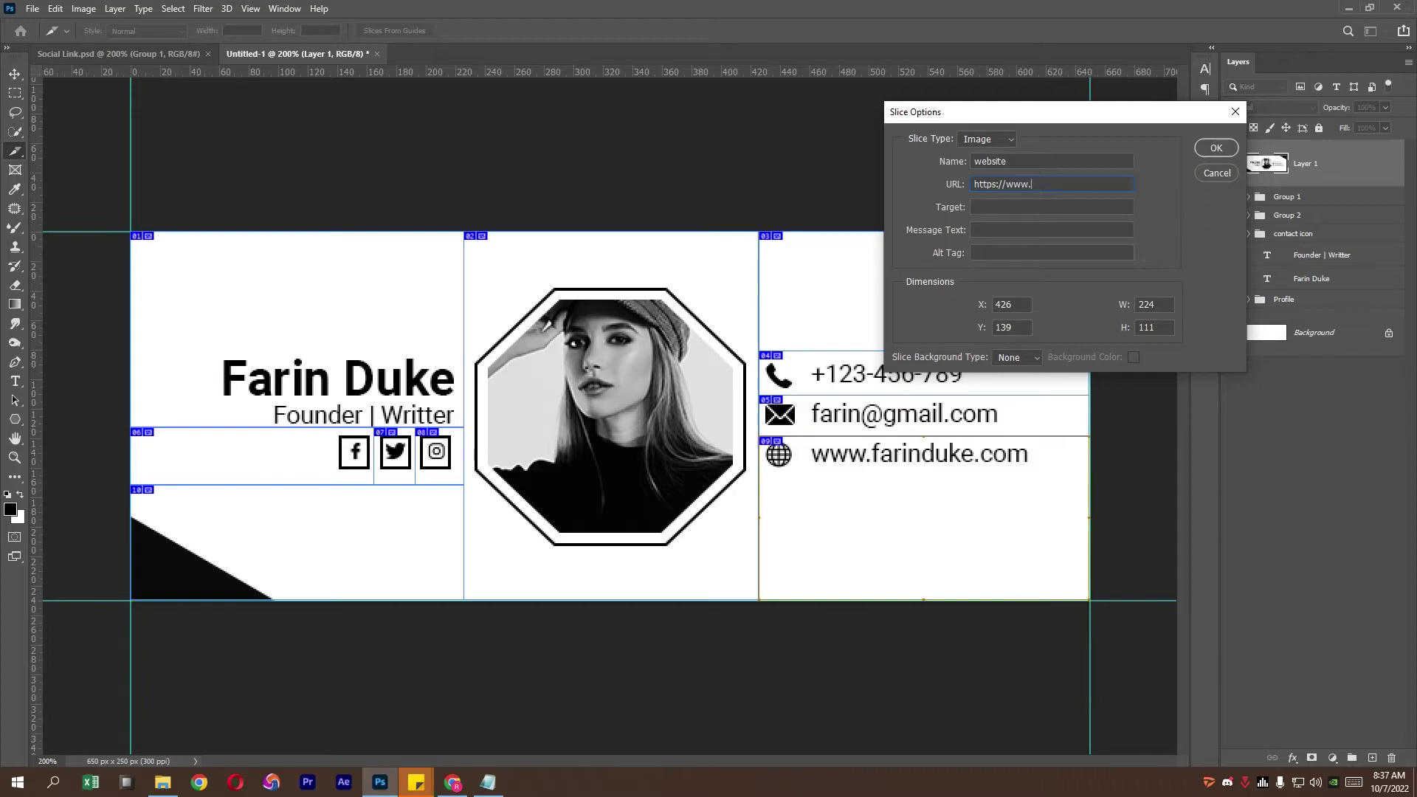
text(m)
key(Return)
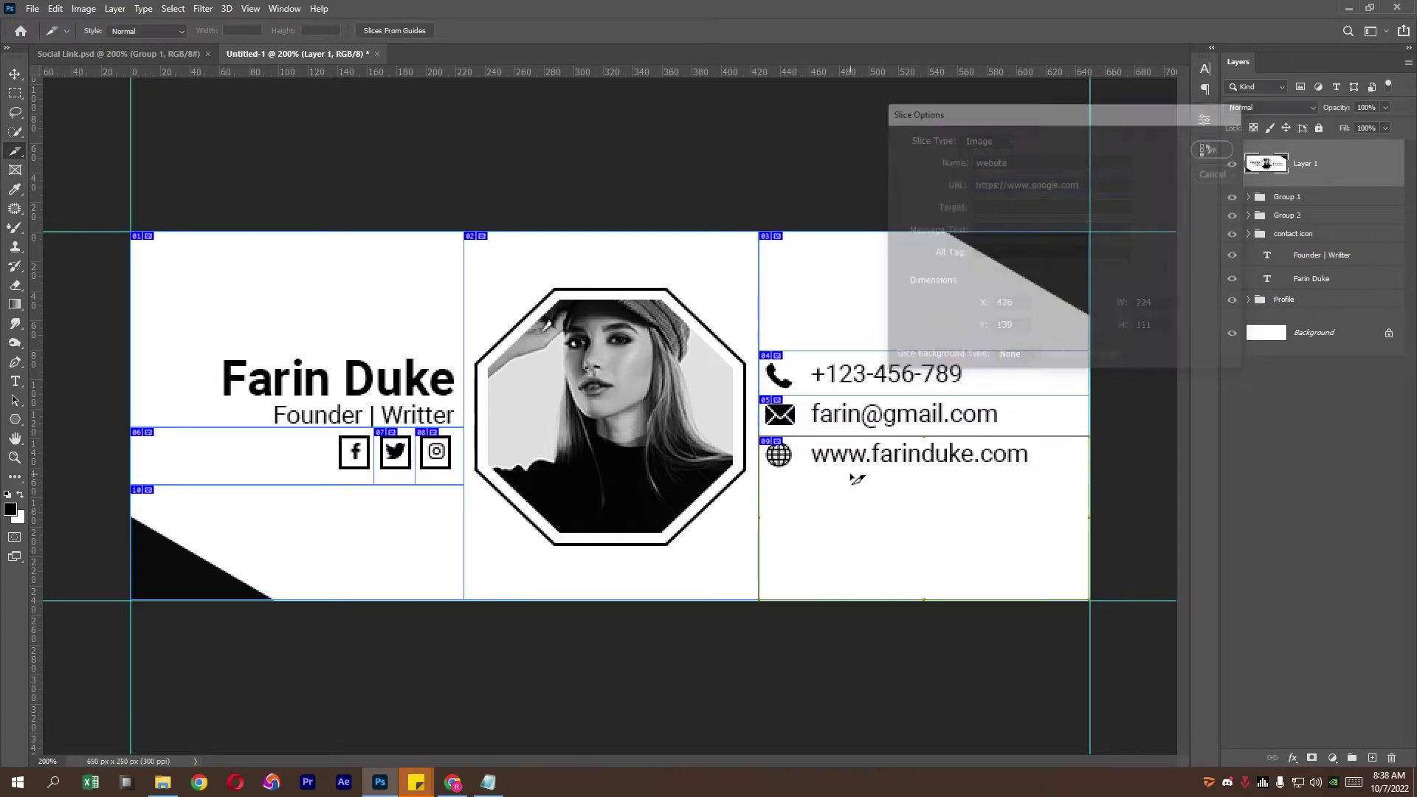
Give the Facebook and Twitter icon slices their names and profile links.
right_click(261, 458)
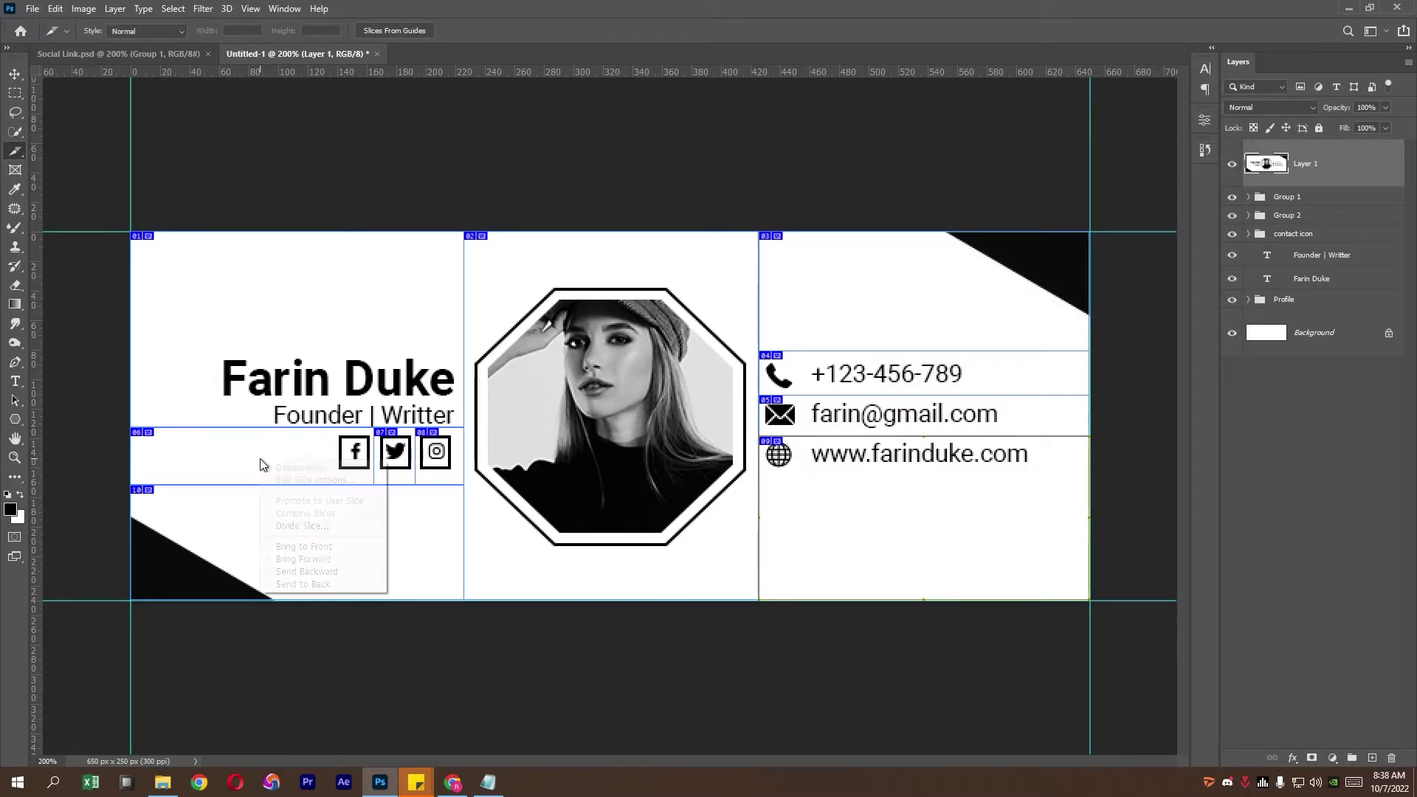
click(283, 480)
text(faceboo)
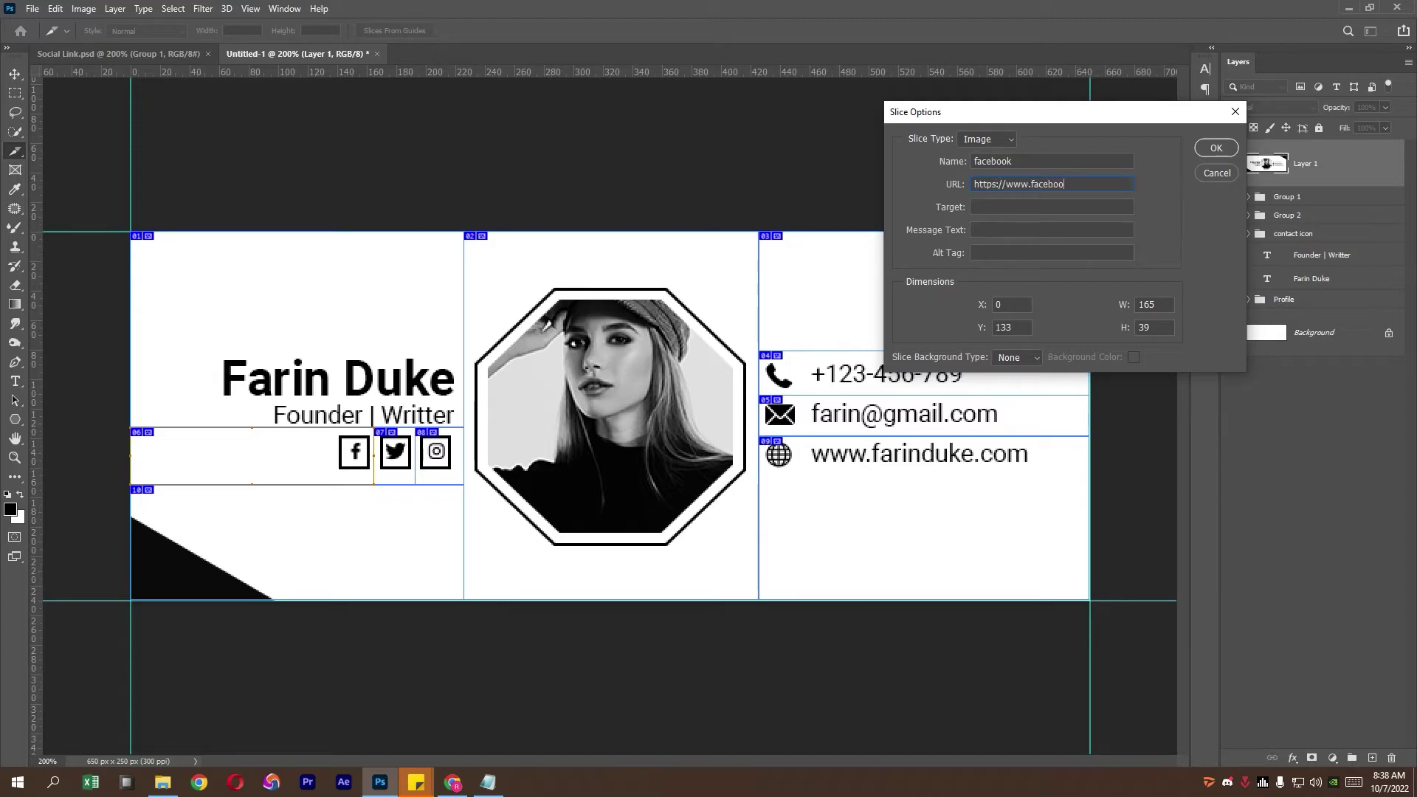
text(m)
key(Return)
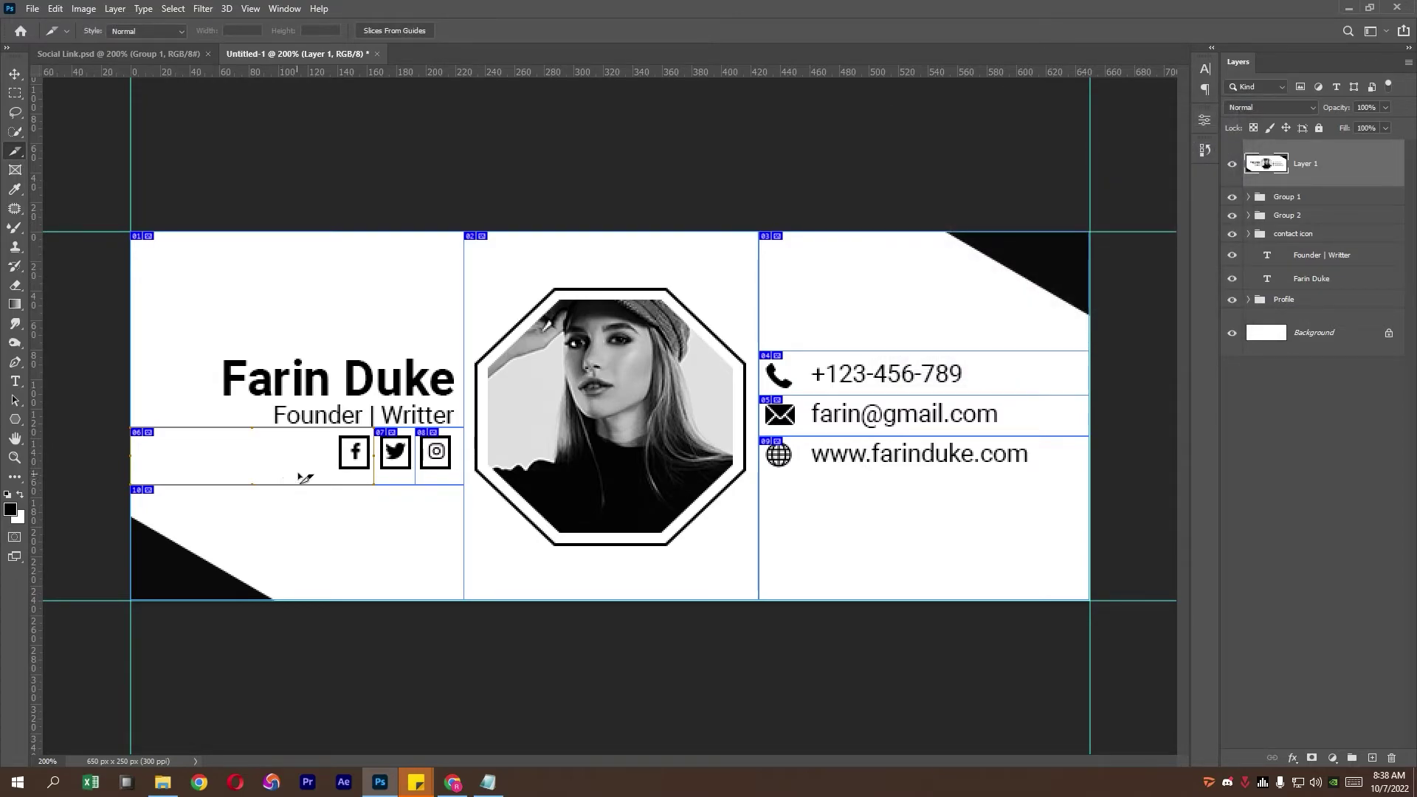
right_click(393, 453)
click(399, 473)
text(t)
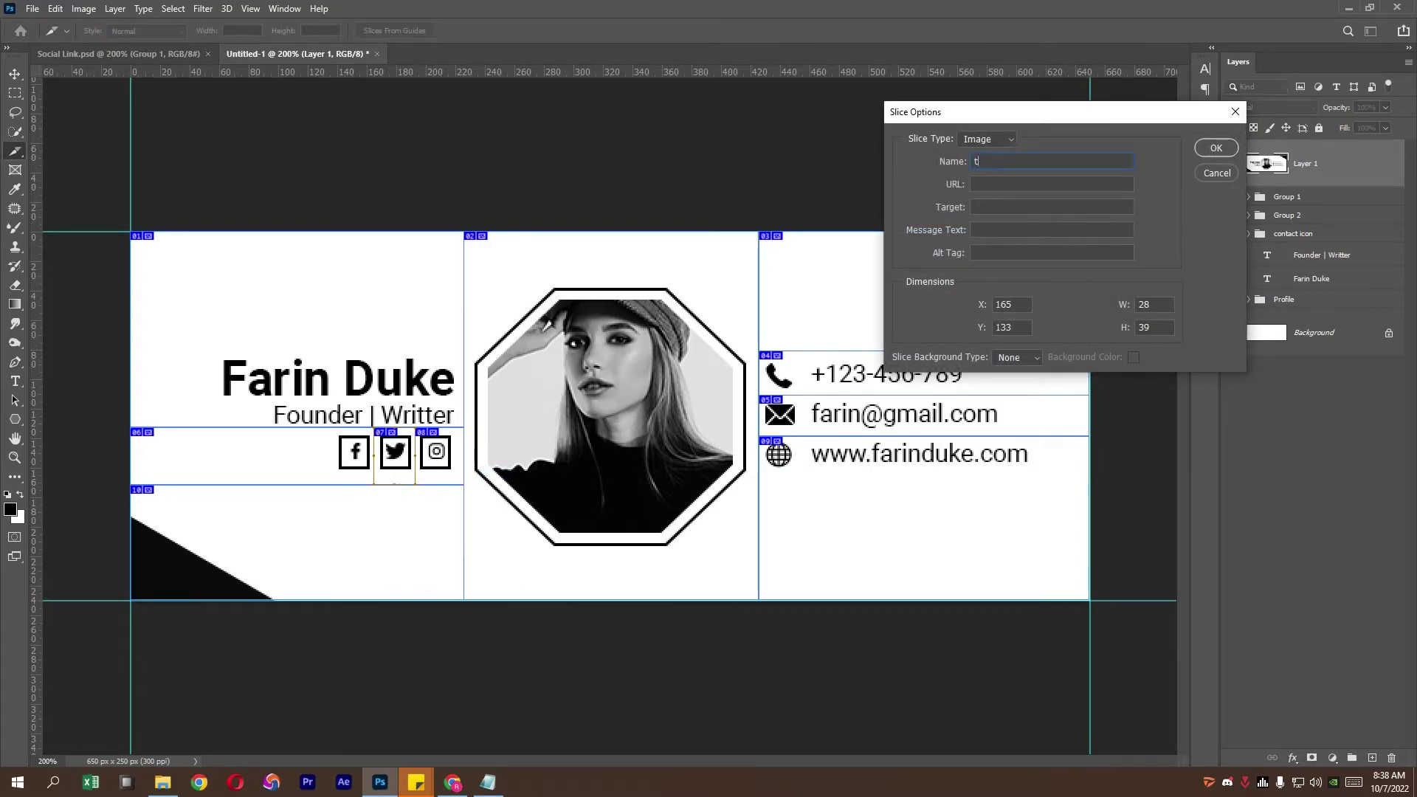
text(witter)
key(Return)
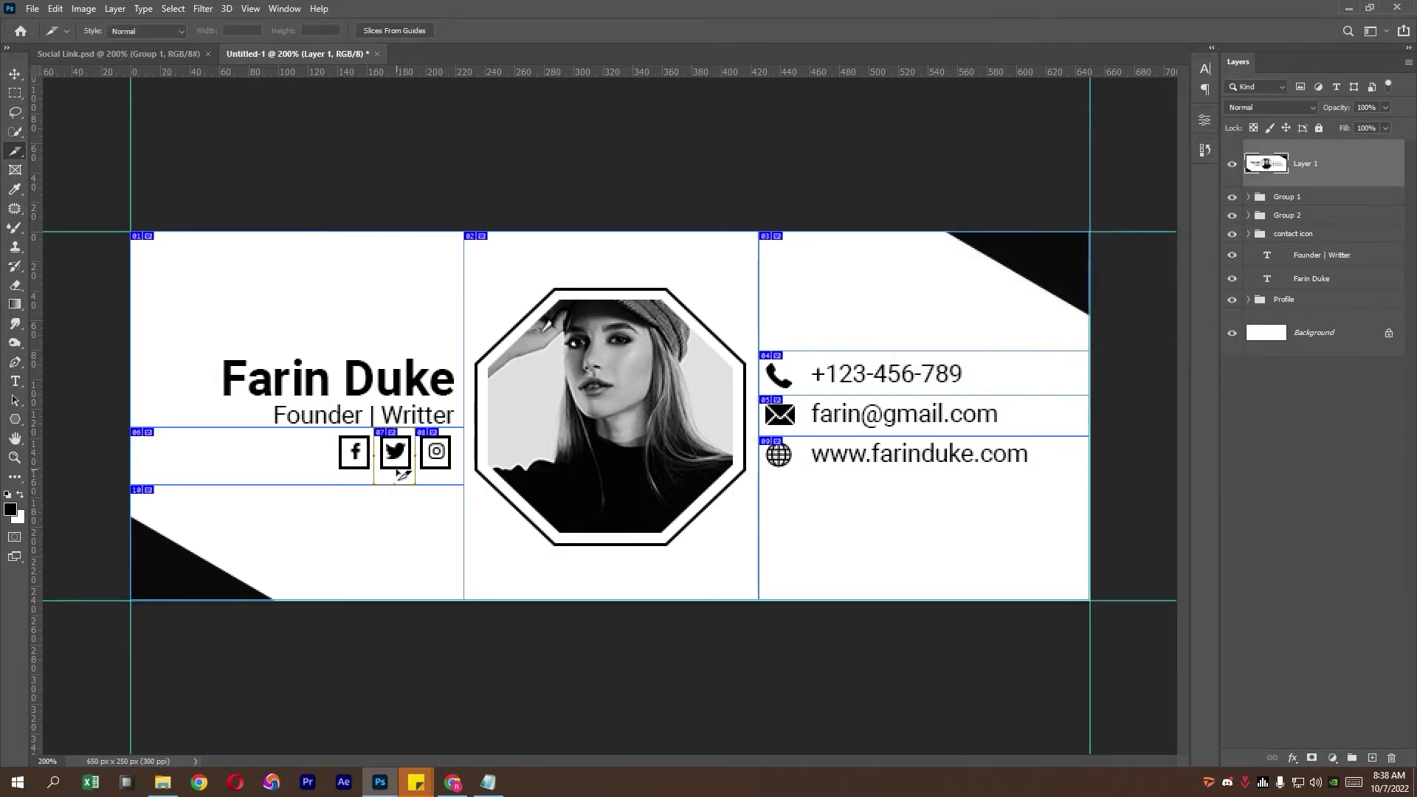
Name and link the Instagram icon slice, and rename the bottom-left corner slice.
right_click(447, 447)
click(459, 461)
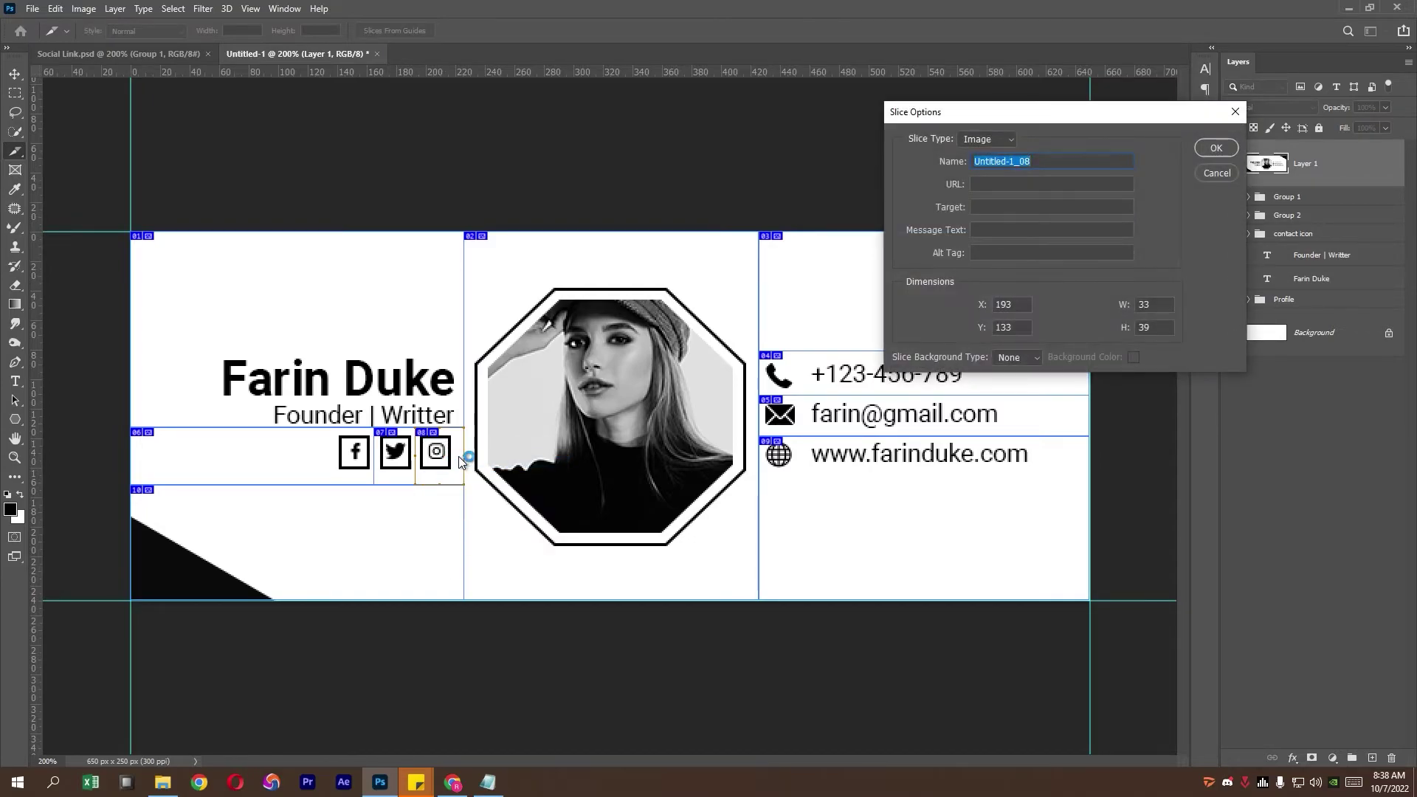
text(o)
key(Tab)
text(httt)
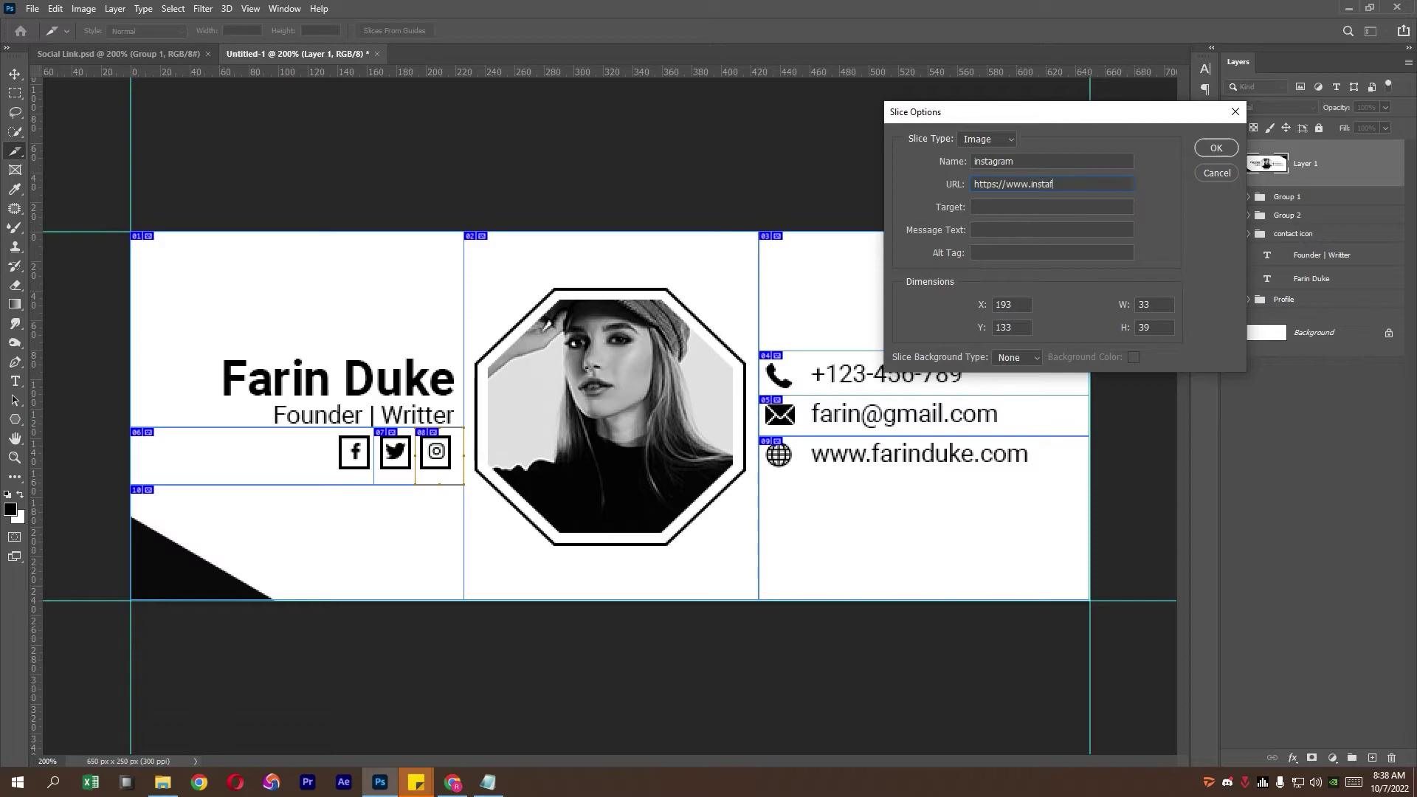
text(om)
key(Return)
right_click(397, 494)
click(420, 517)
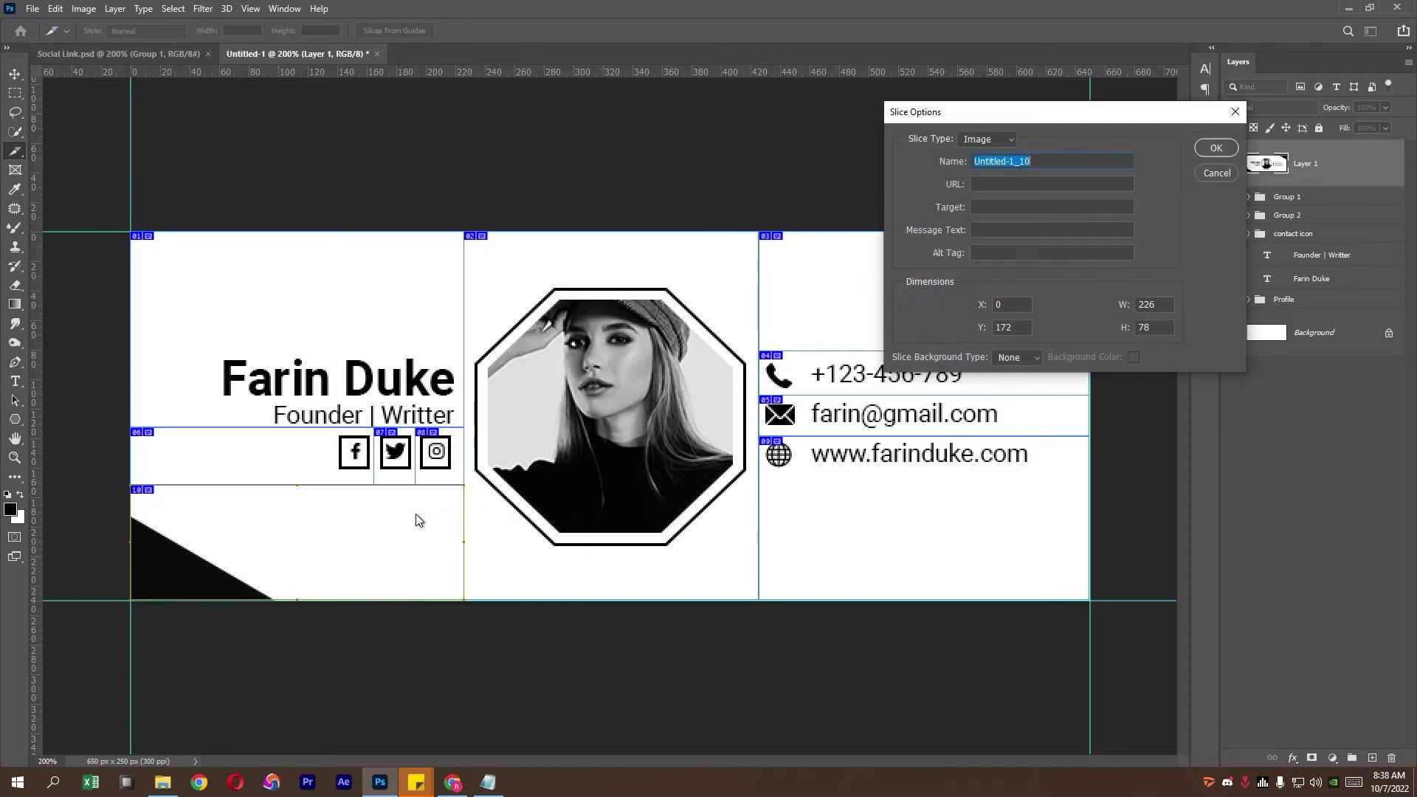
text(ba)
text(1)
key(Return)
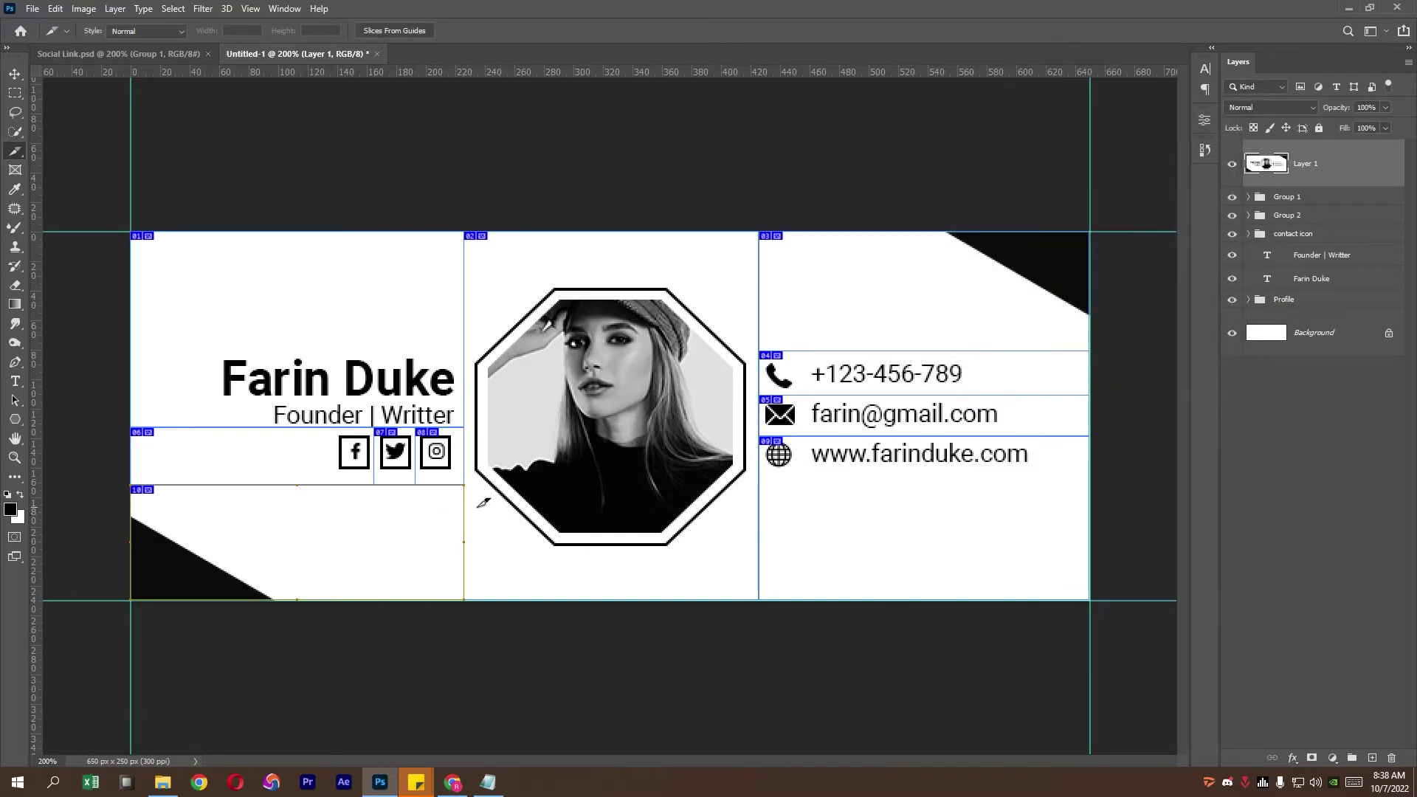
Preview the PNG-24 Save for Web (Legacy) export in a browser and copy its HTML.
click(32, 8)
mouse_move(49, 223)
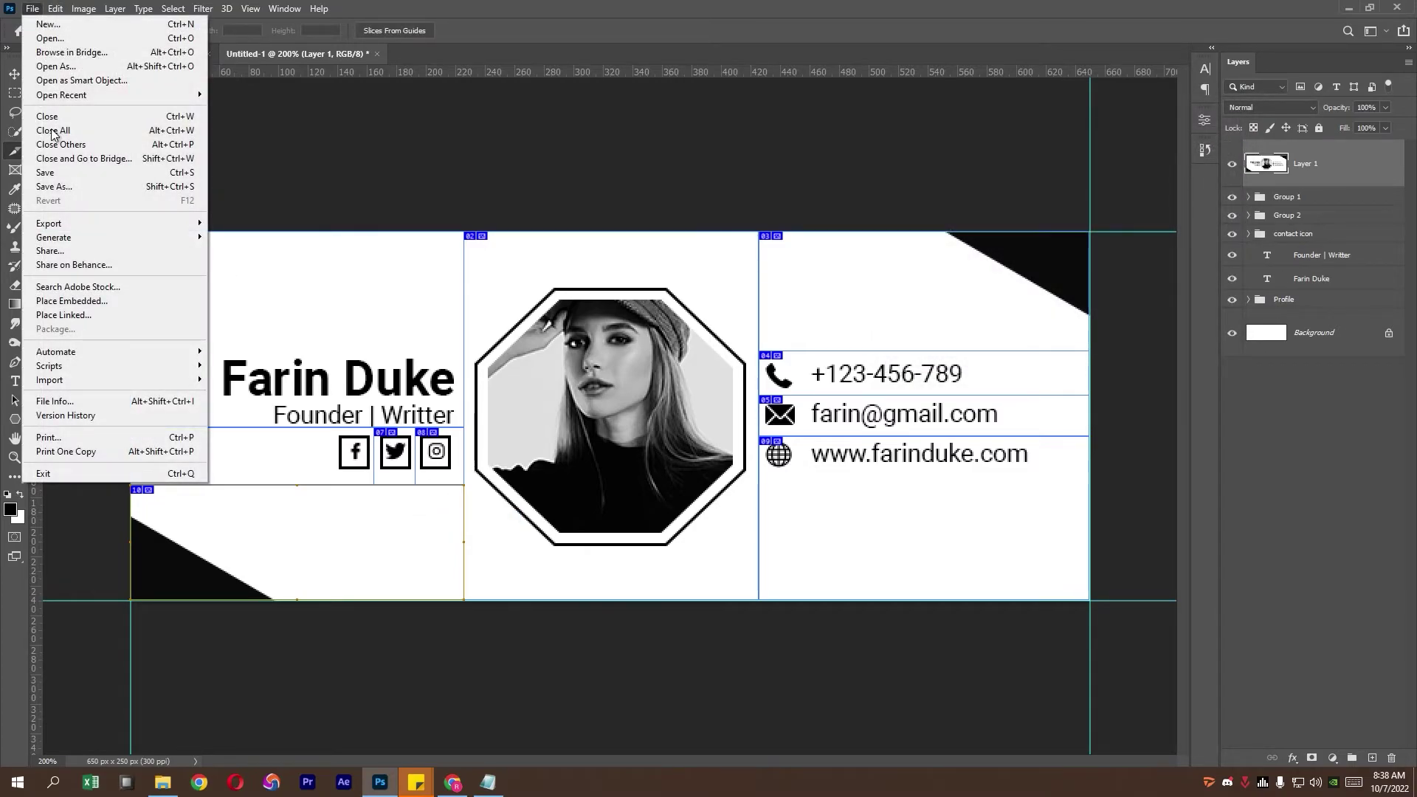
click(274, 280)
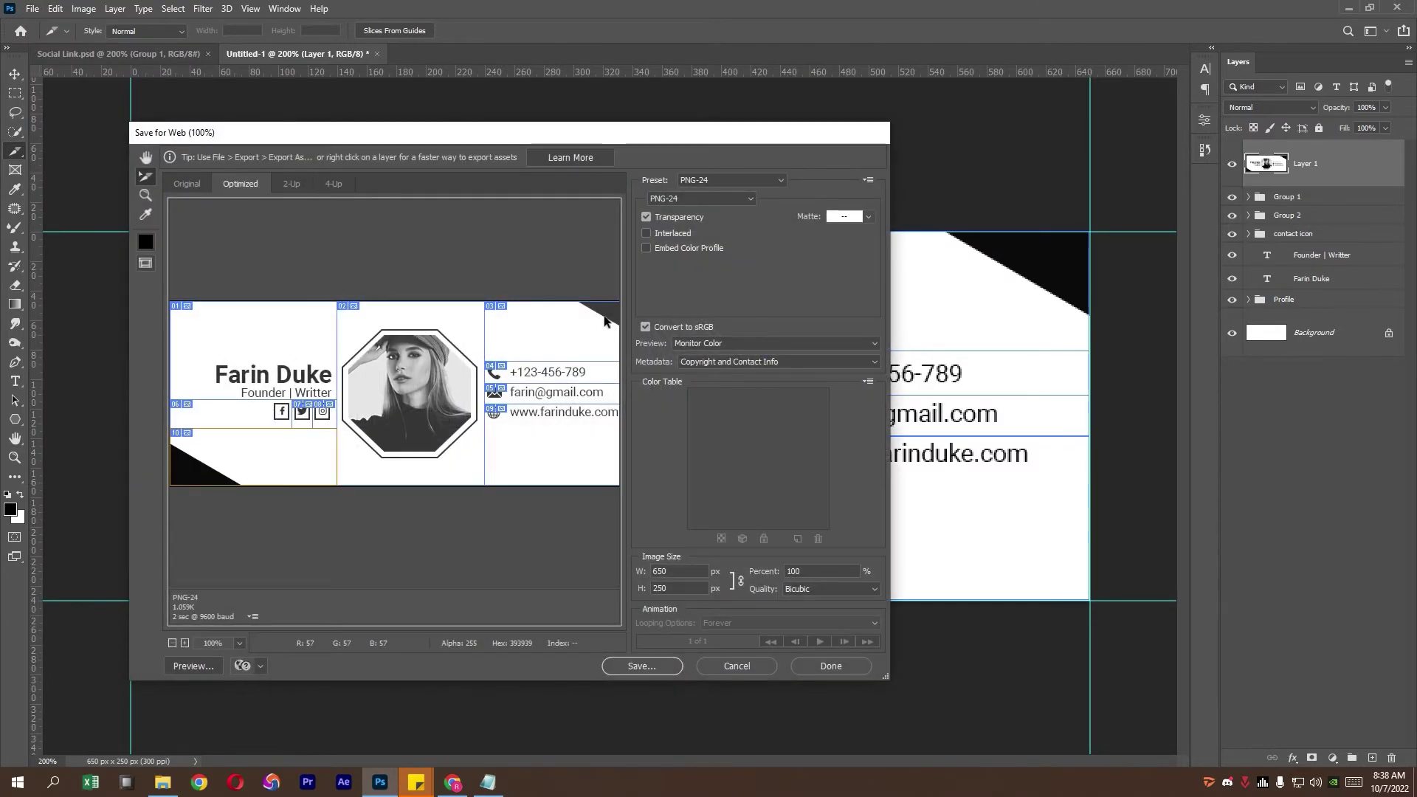
click(700, 202)
click(668, 242)
click(203, 665)
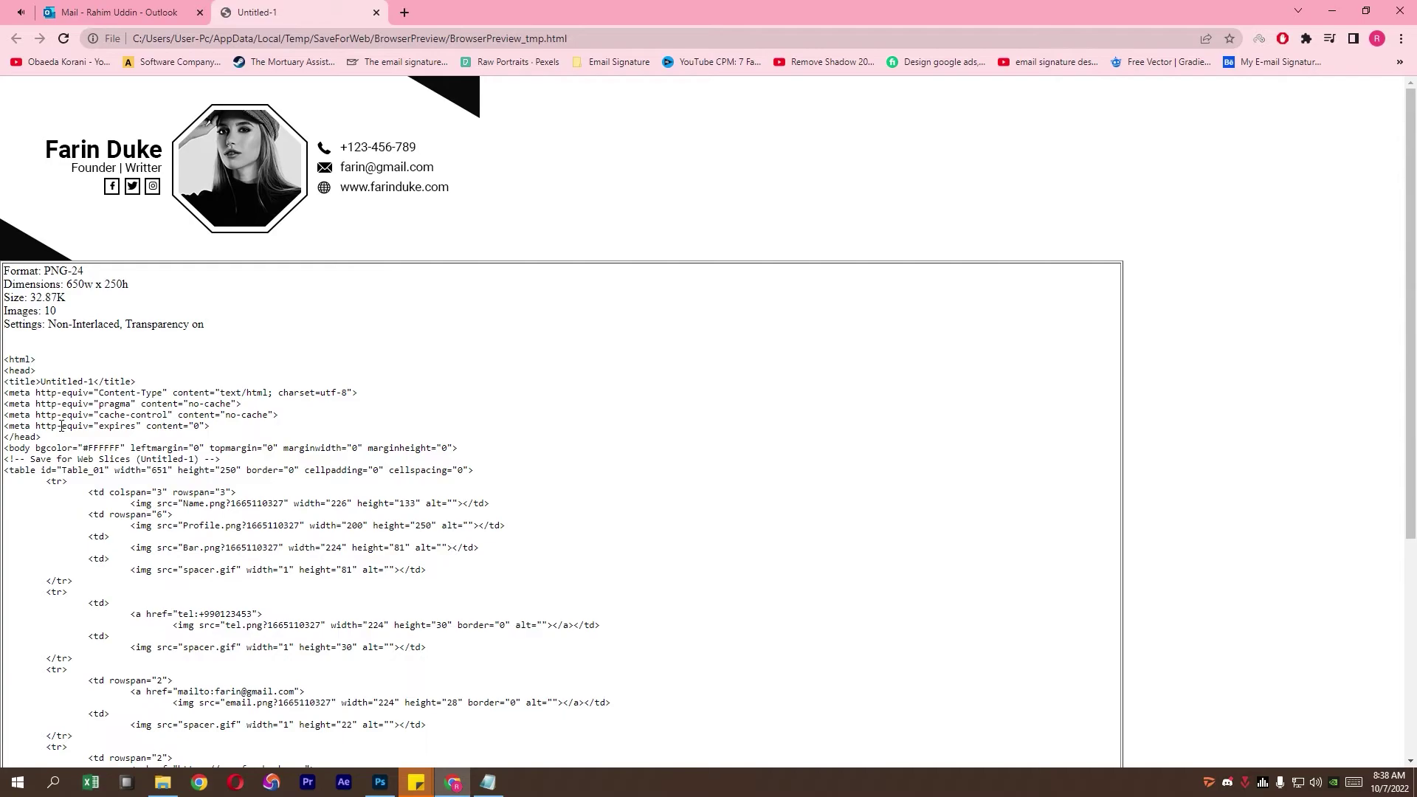
mouse_move(5, 360)
mouse_down()
mouse_move(184, 748)
mouse_move(205, 746)
mouse_up()
right_click(191, 589)
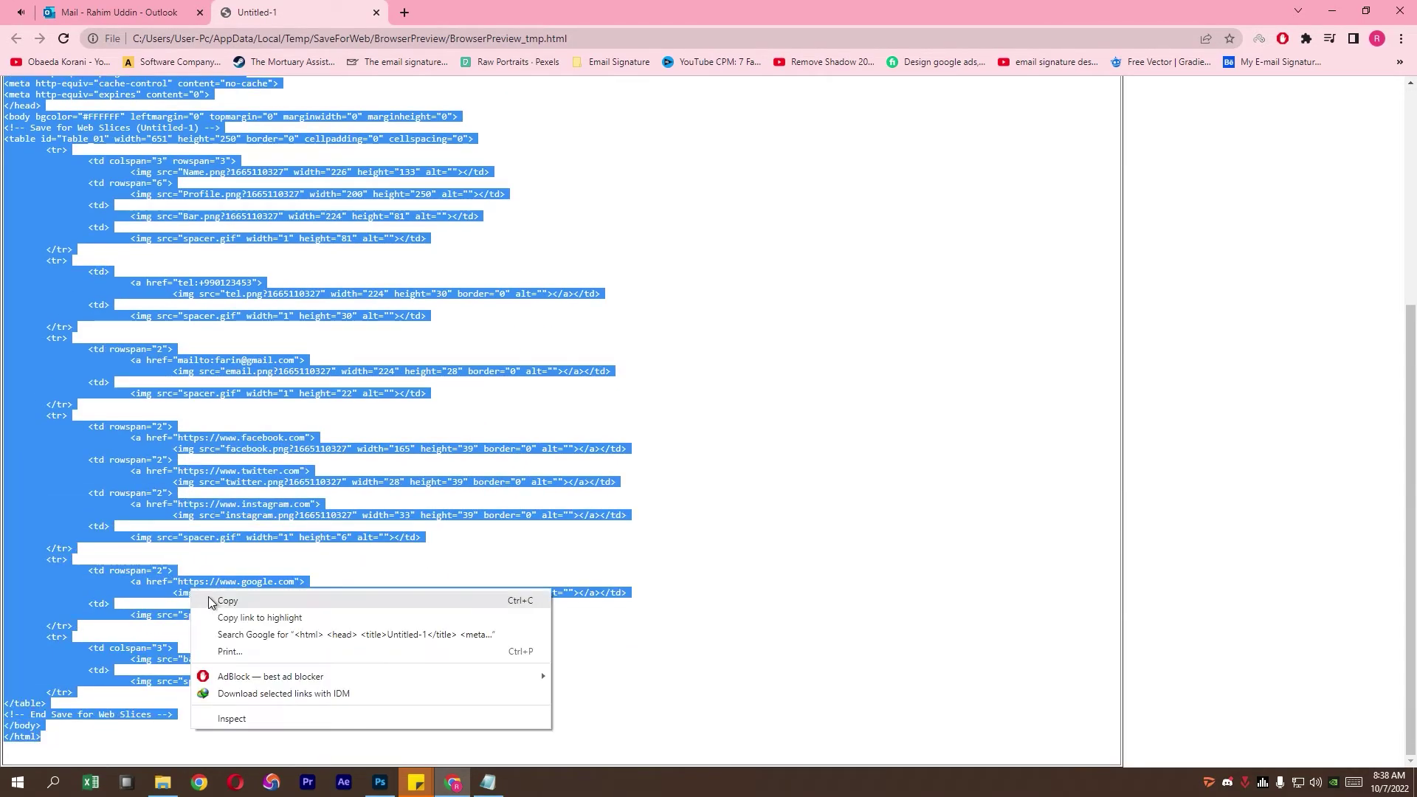
click(209, 597)
Create a 'signature' text document in the project folder, deleting an accidental Excel file.
click(163, 782)
right_click(352, 447)
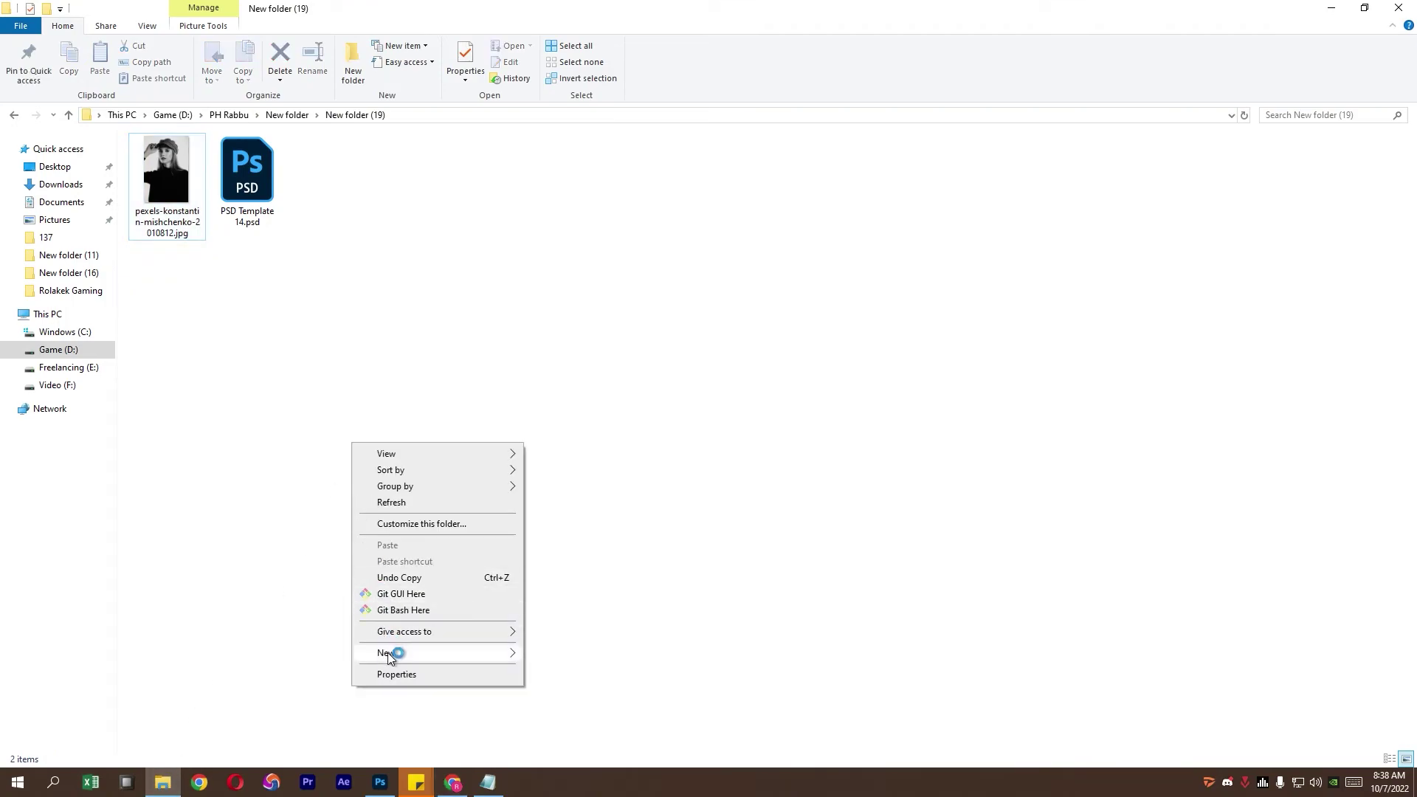
click(613, 642)
click(253, 319)
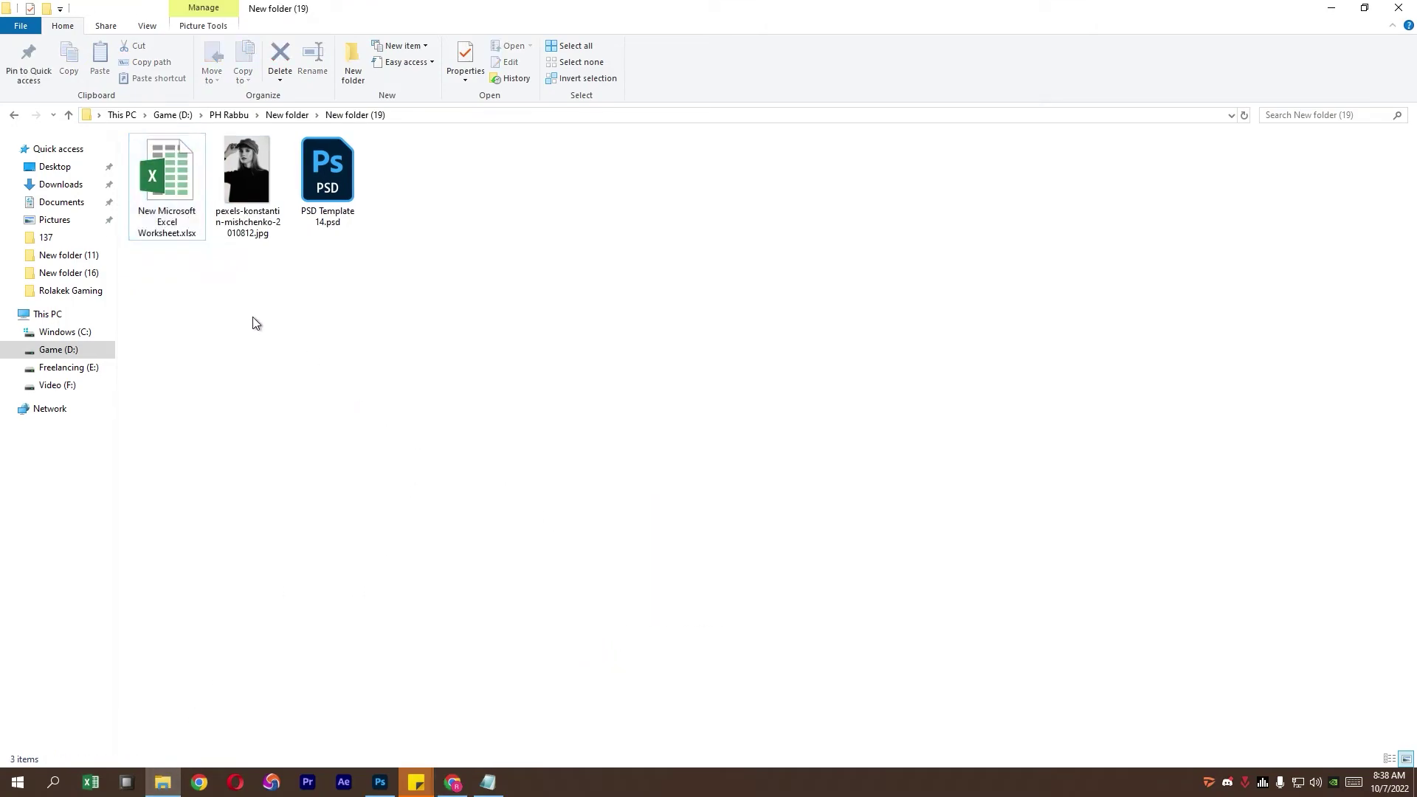
click(183, 192)
key(Delete)
click(761, 451)
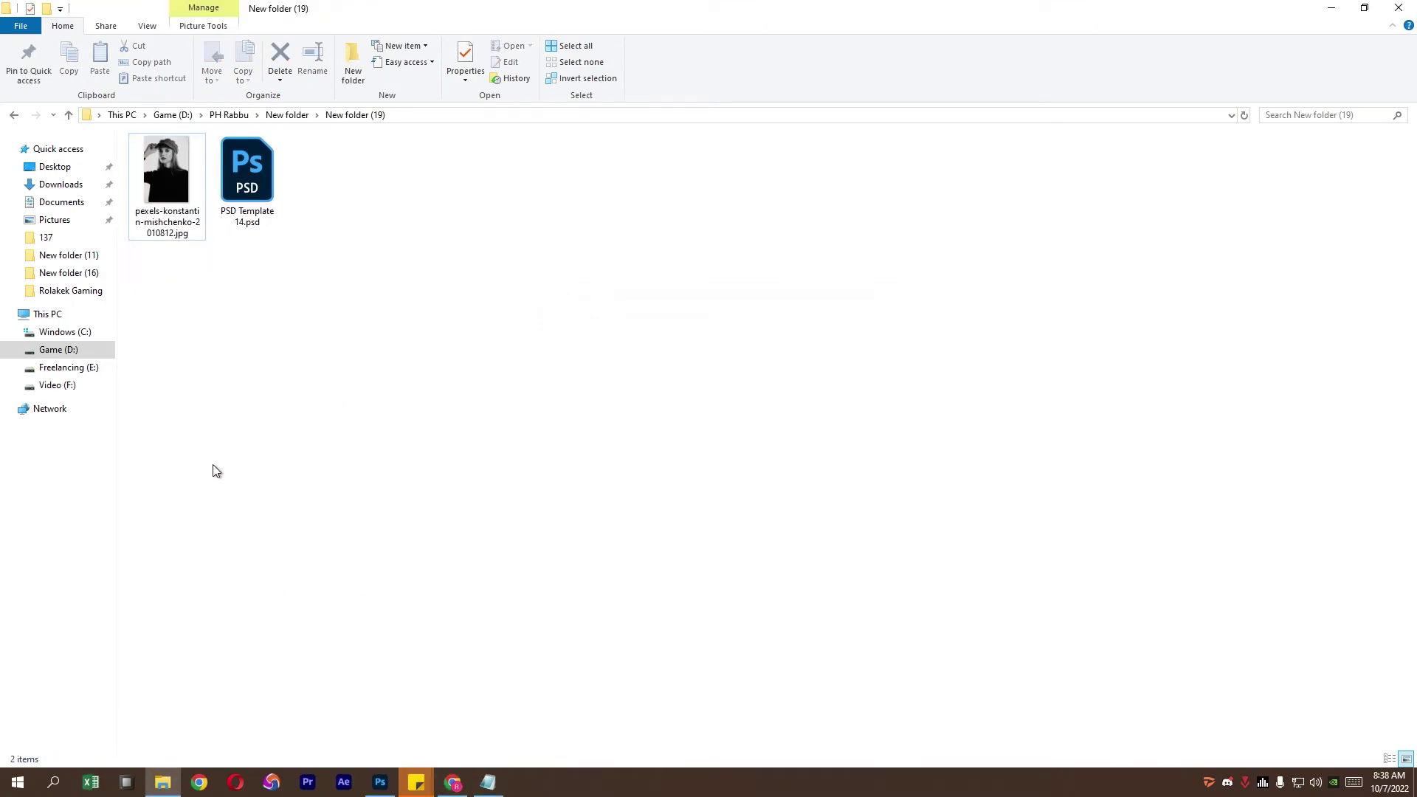
right_click(214, 466)
click(517, 642)
text(sign)
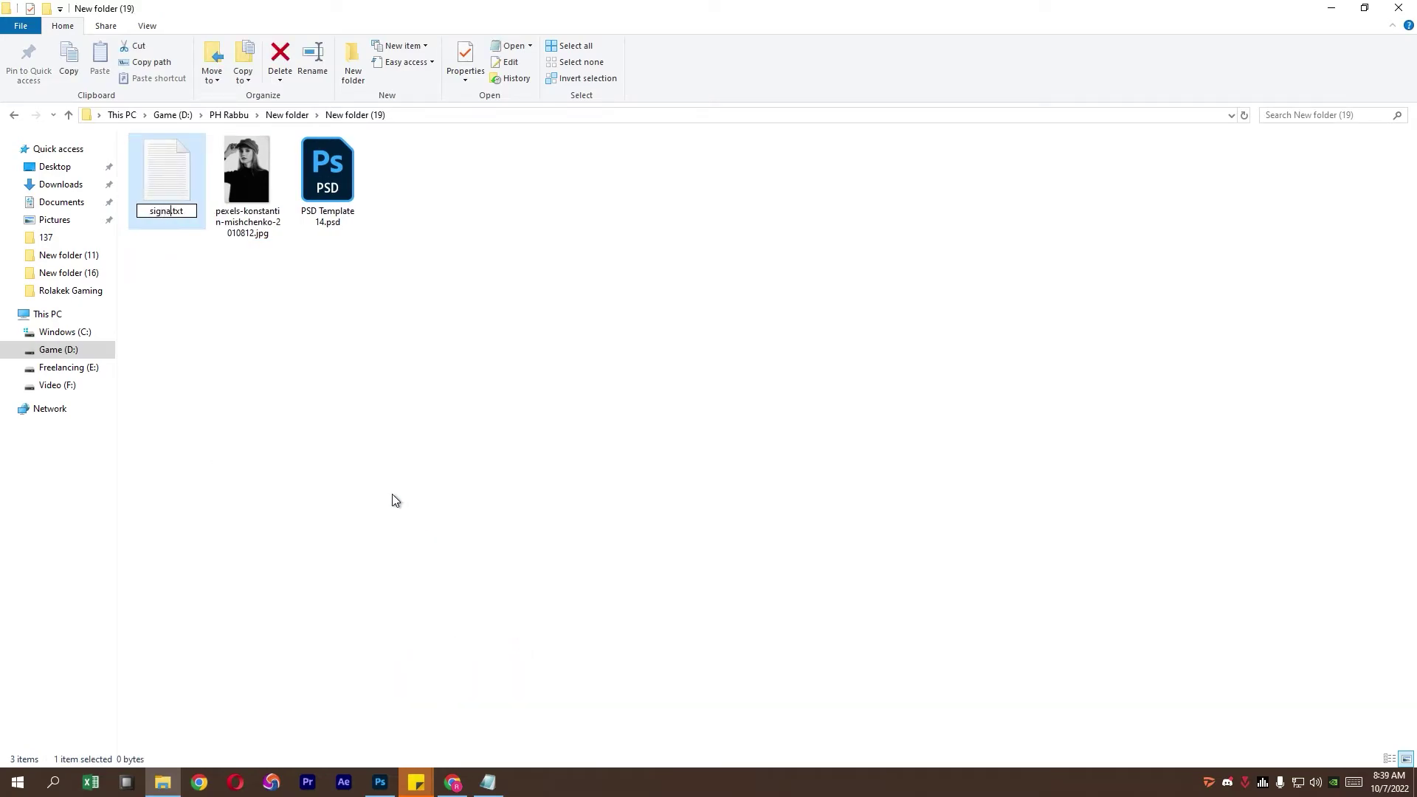
text(ature)
key(Return)
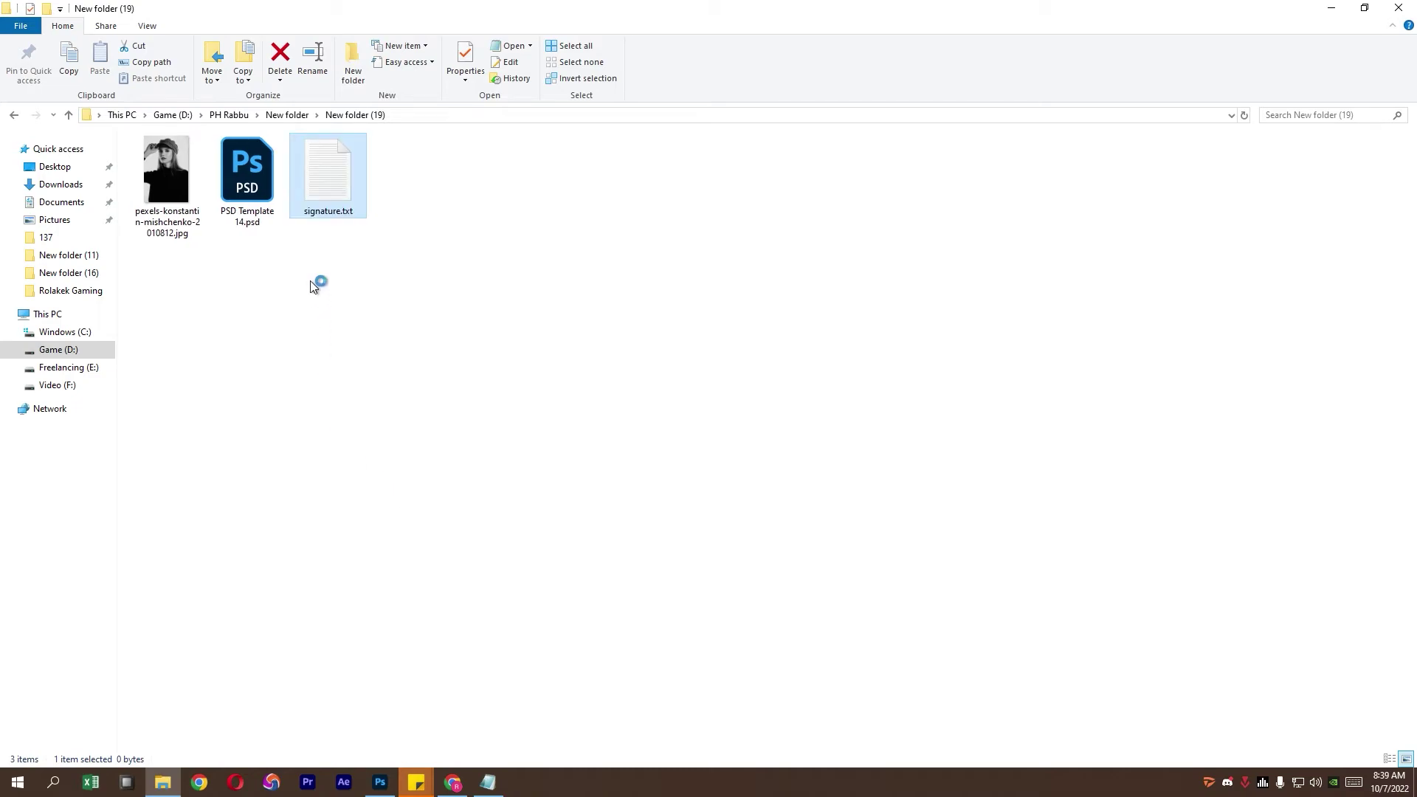
Paste the copied HTML into signature.txt and save it.
double_click(310, 197)
right_click(980, 306)
click(1013, 367)
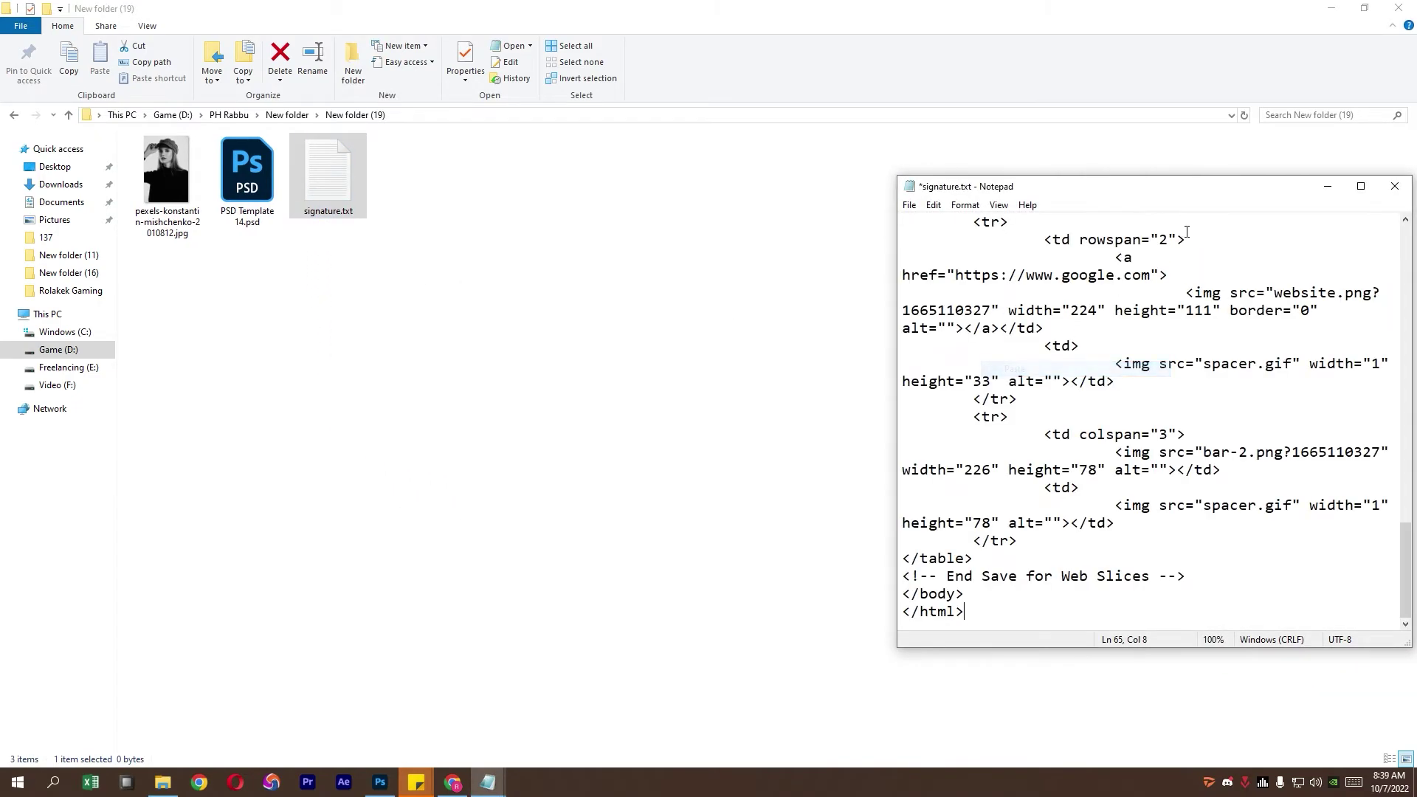
double_click(1221, 197)
click(12, 24)
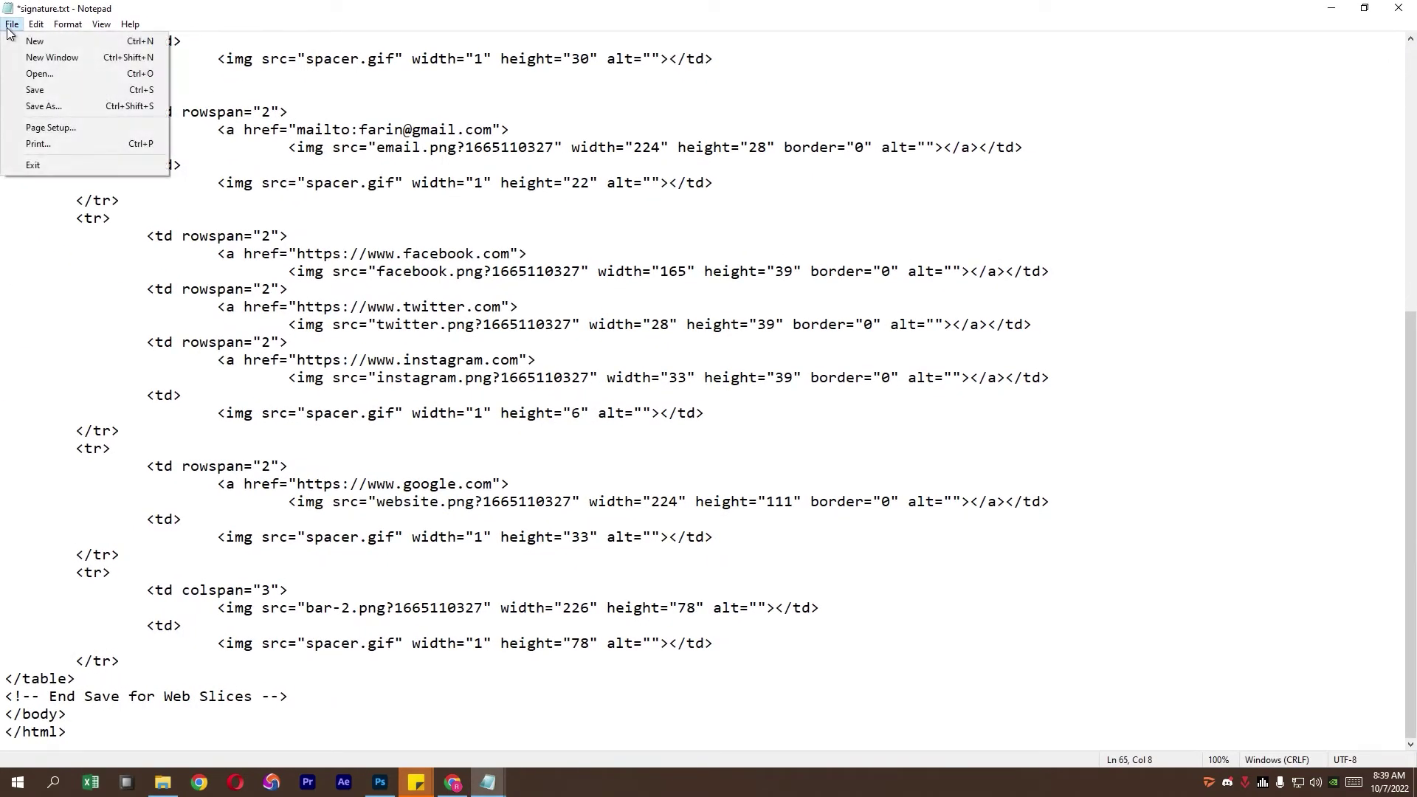
click(30, 90)
click(1398, 8)
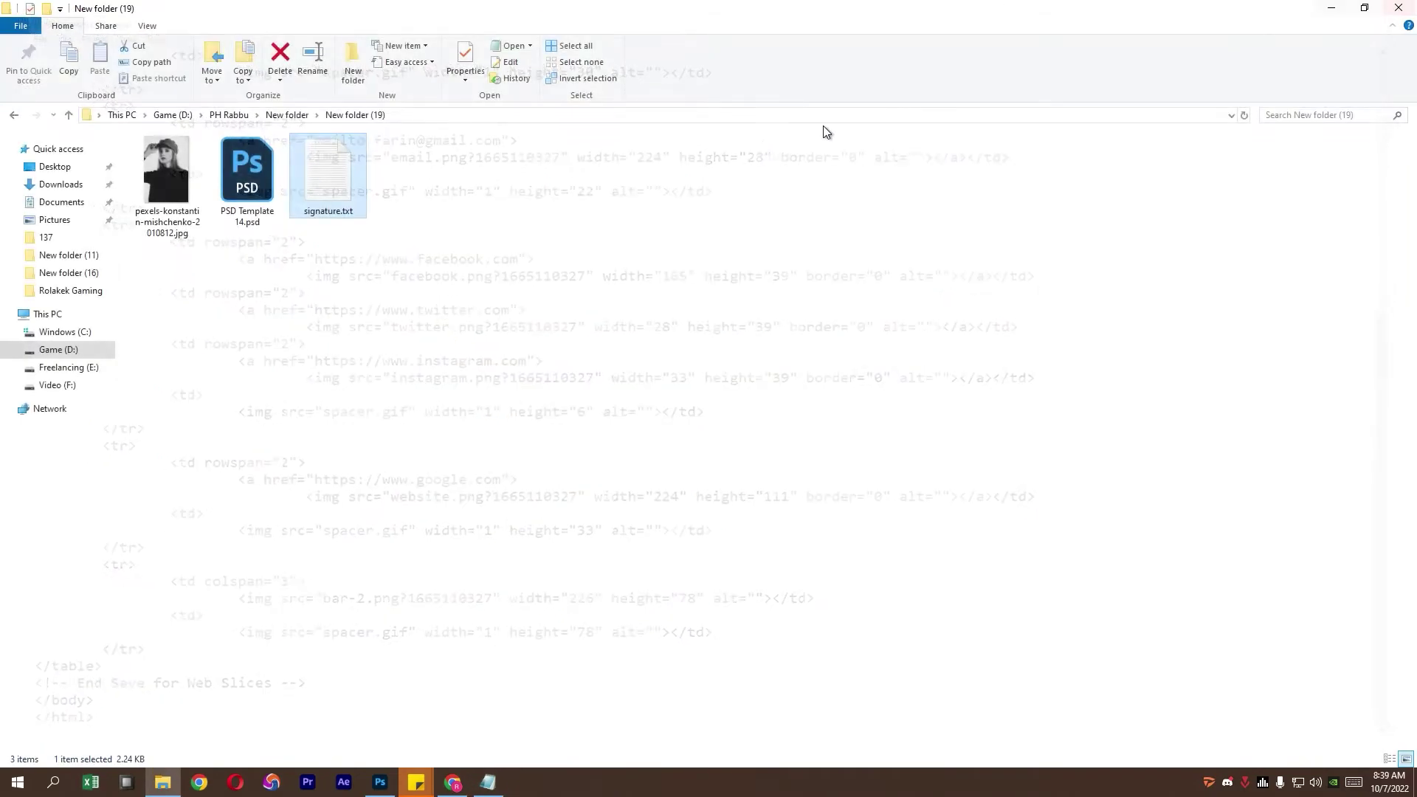
Rename signature.txt to signature.html.
right_click(316, 210)
click(354, 497)
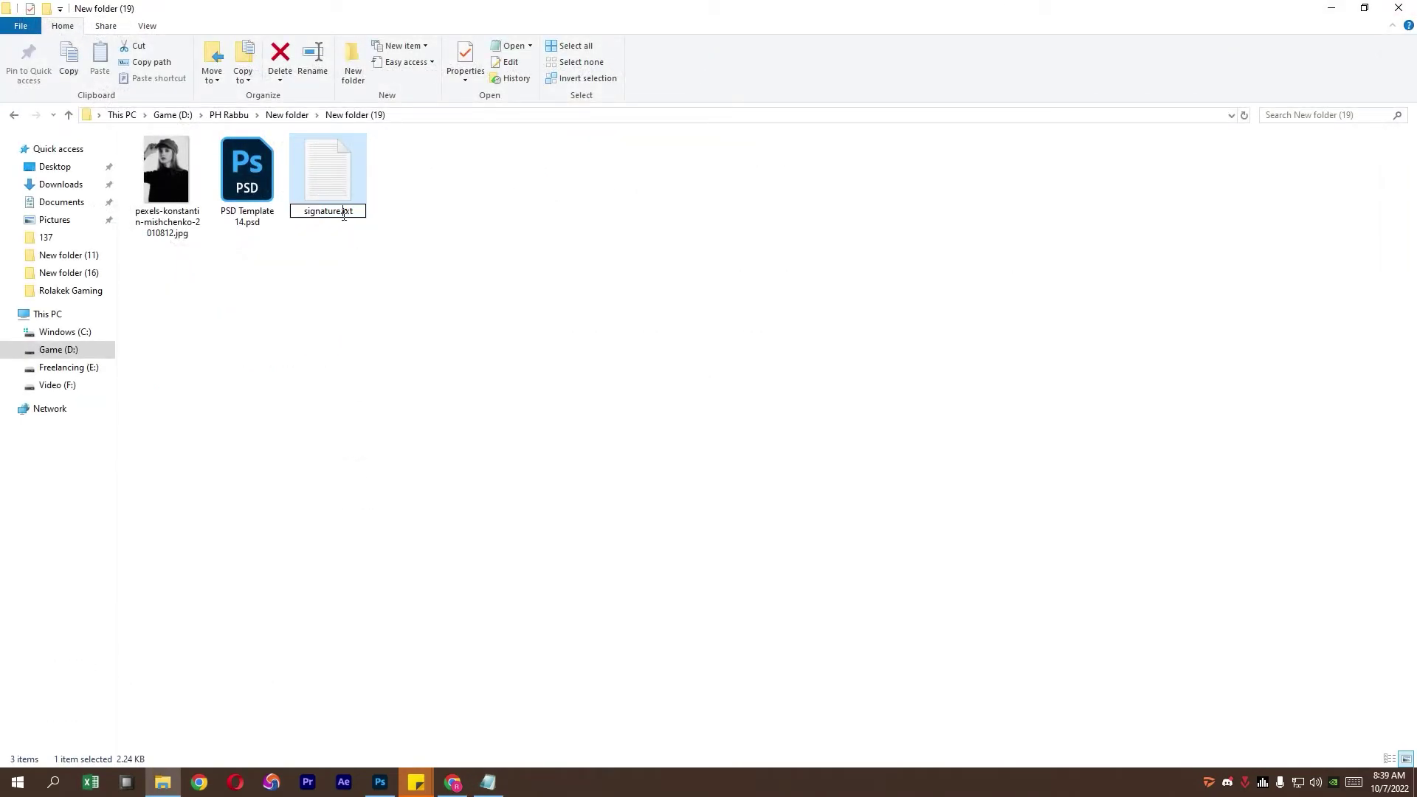
drag(344, 214, 446, 210)
key(BackSpace)
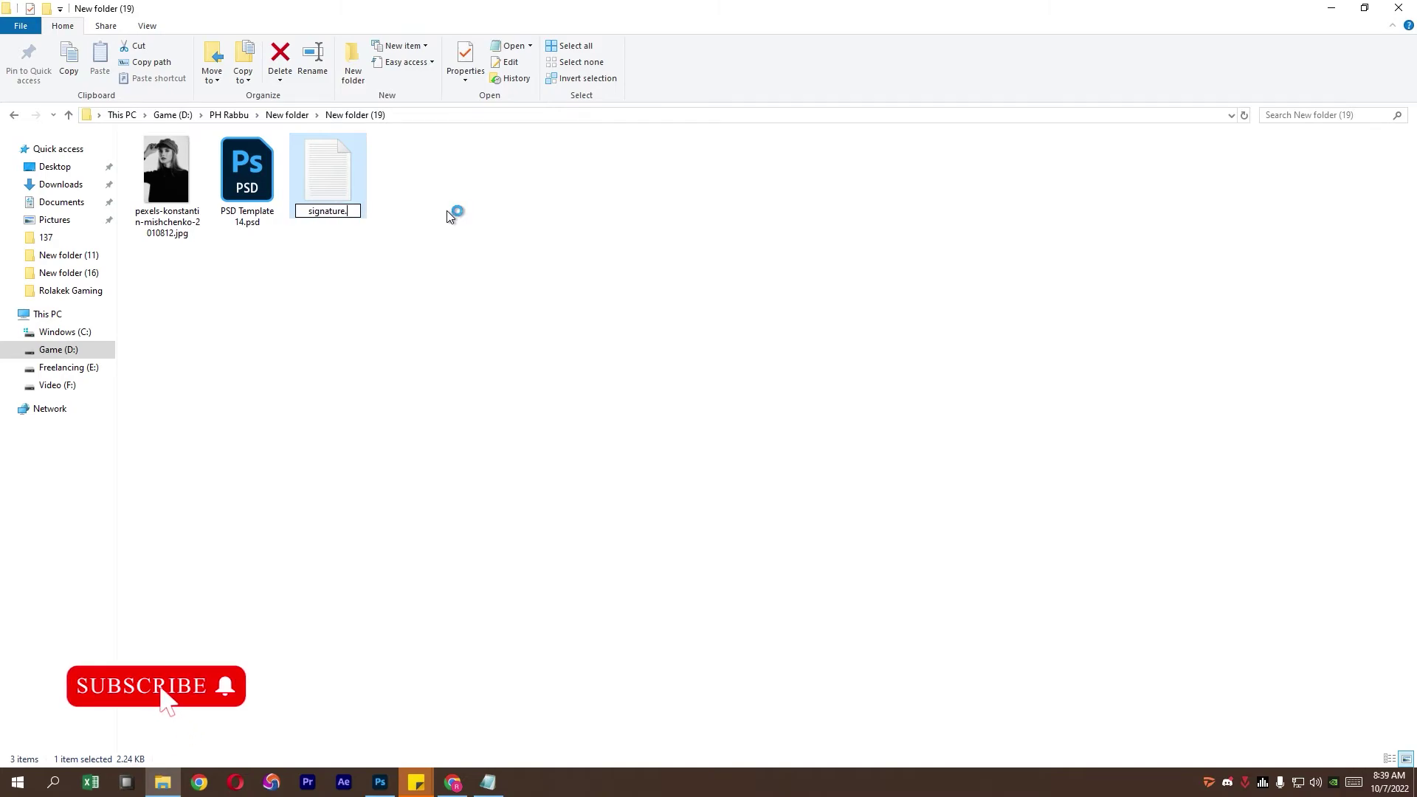
text(html)
key(Return)
key(Return)
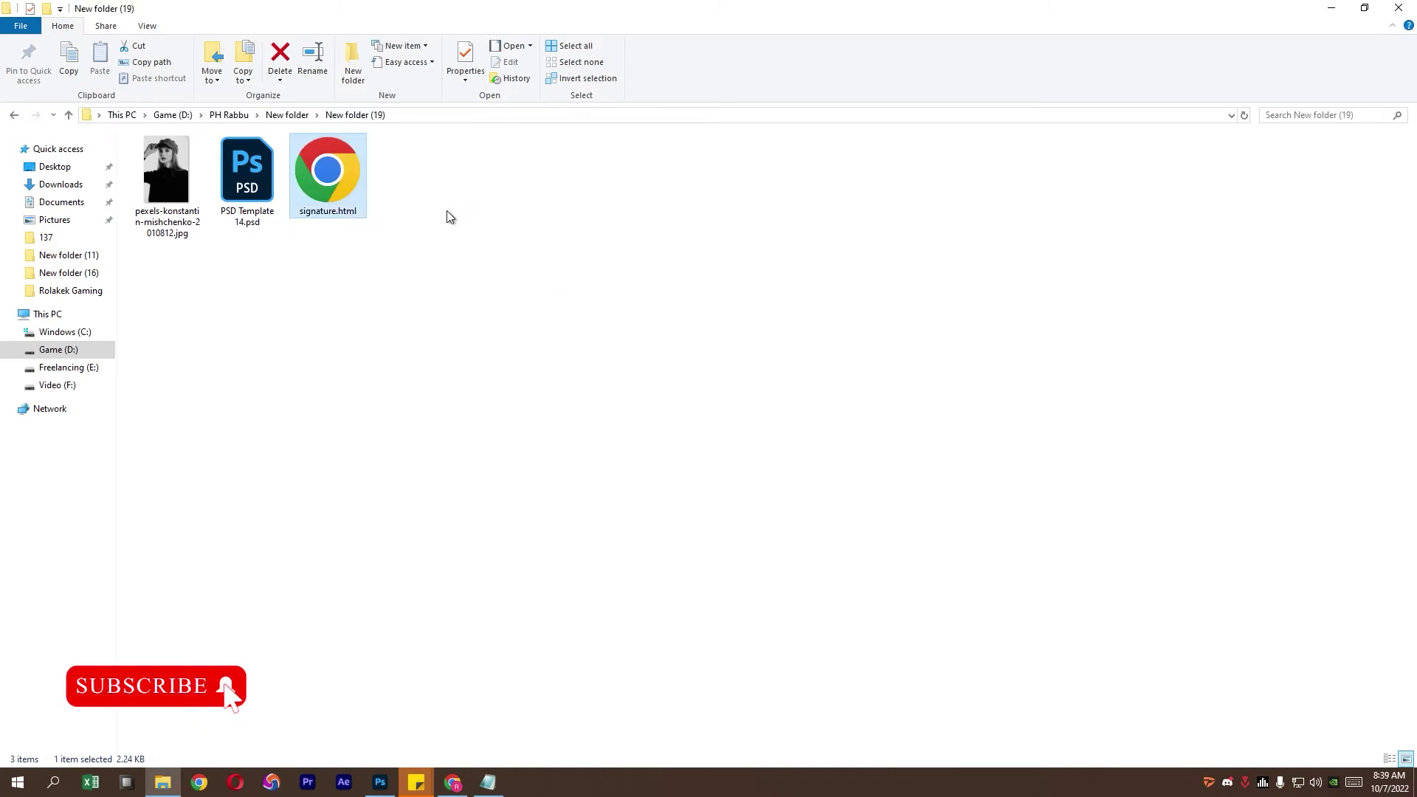
Save the slice images from Save for Web into the project folder's images folder.
click(380, 782)
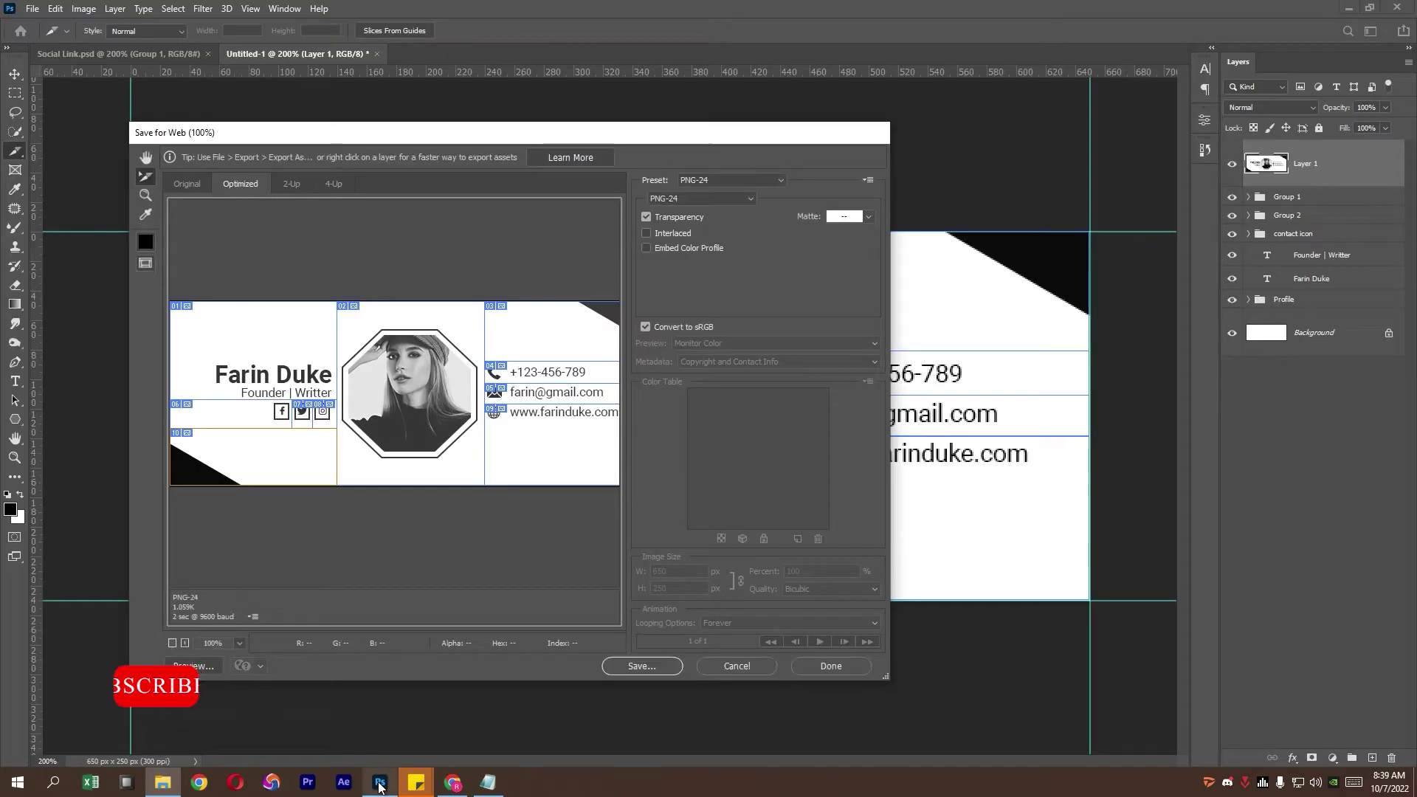
click(625, 665)
click(508, 417)
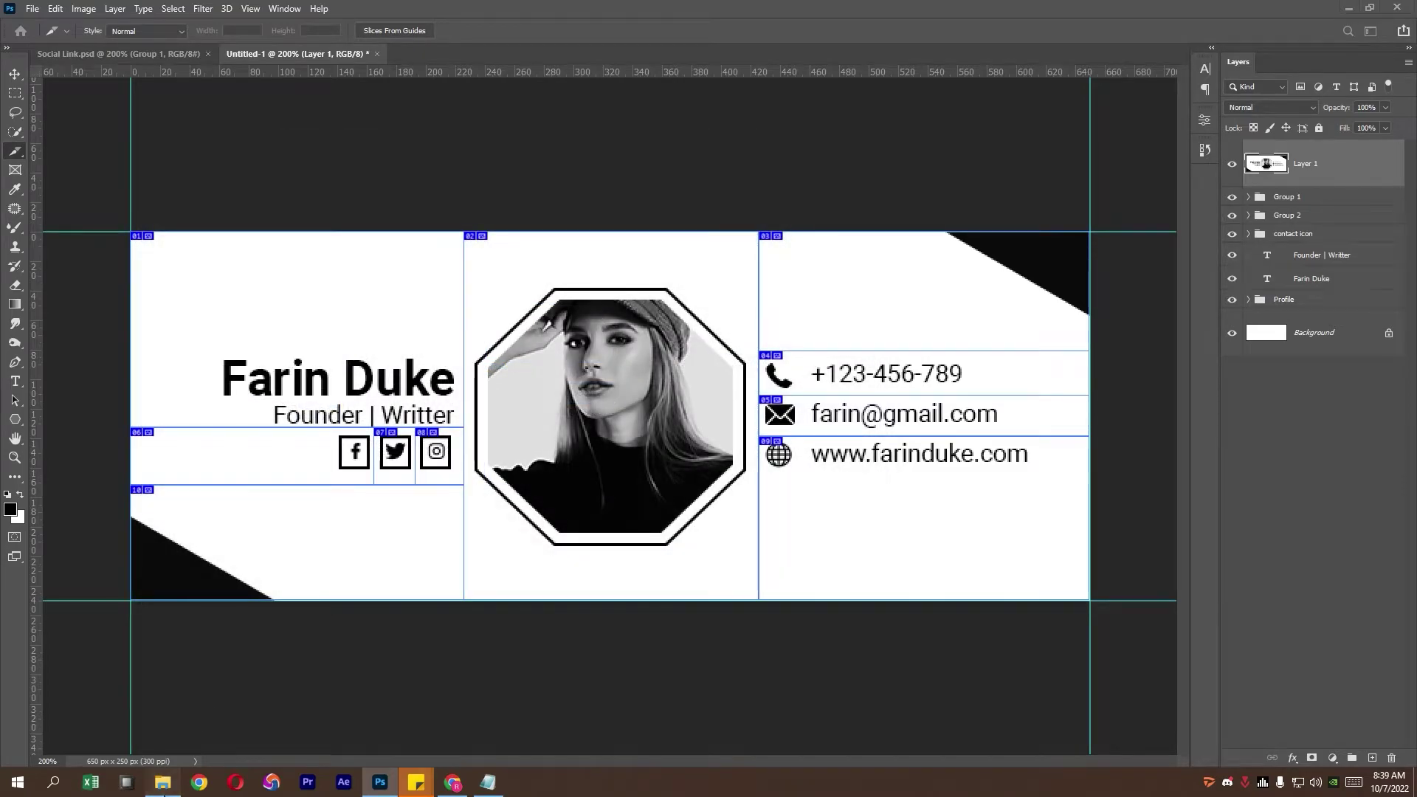
click(163, 782)
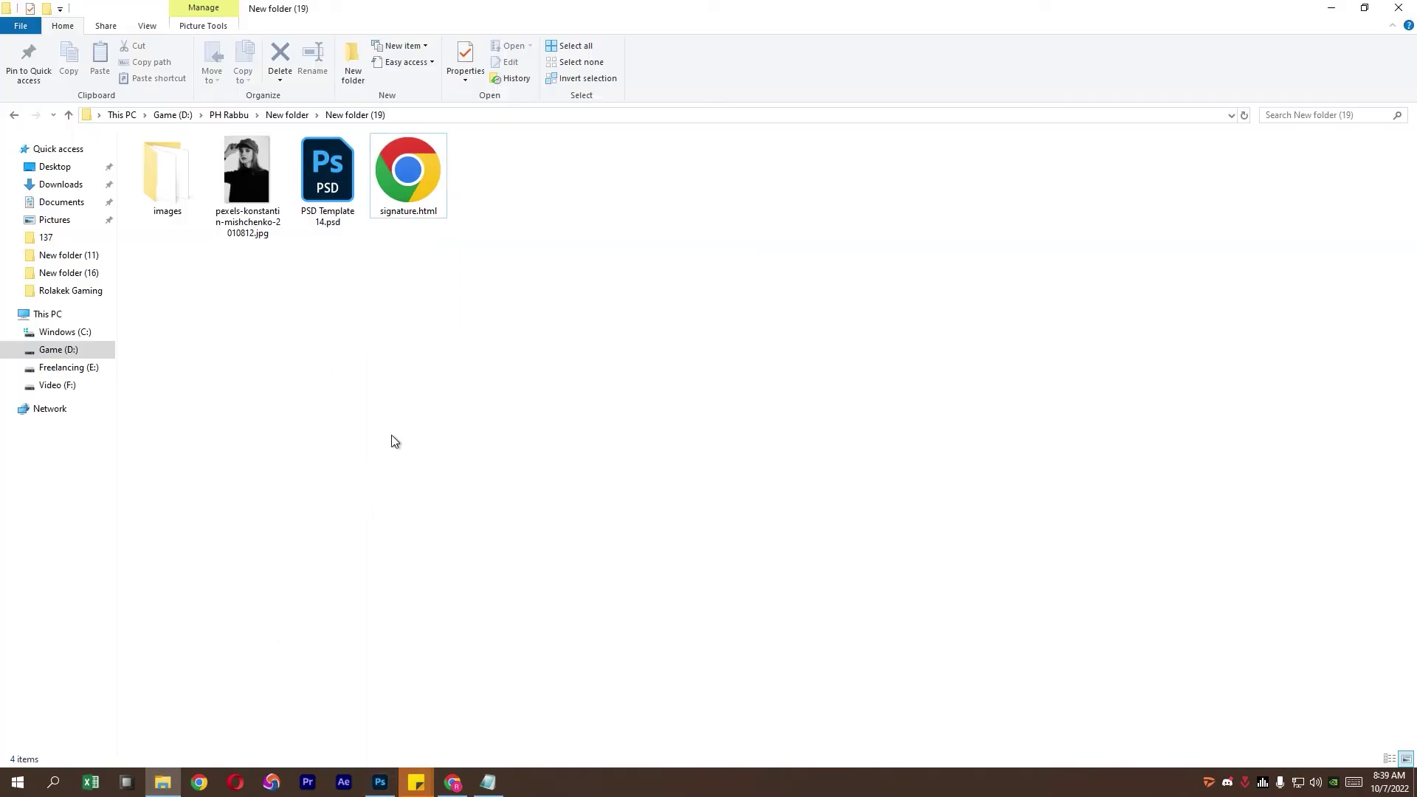
double_click(202, 216)
Go to postimages.org and drag all ten exported slice images onto the upload page.
click(453, 782)
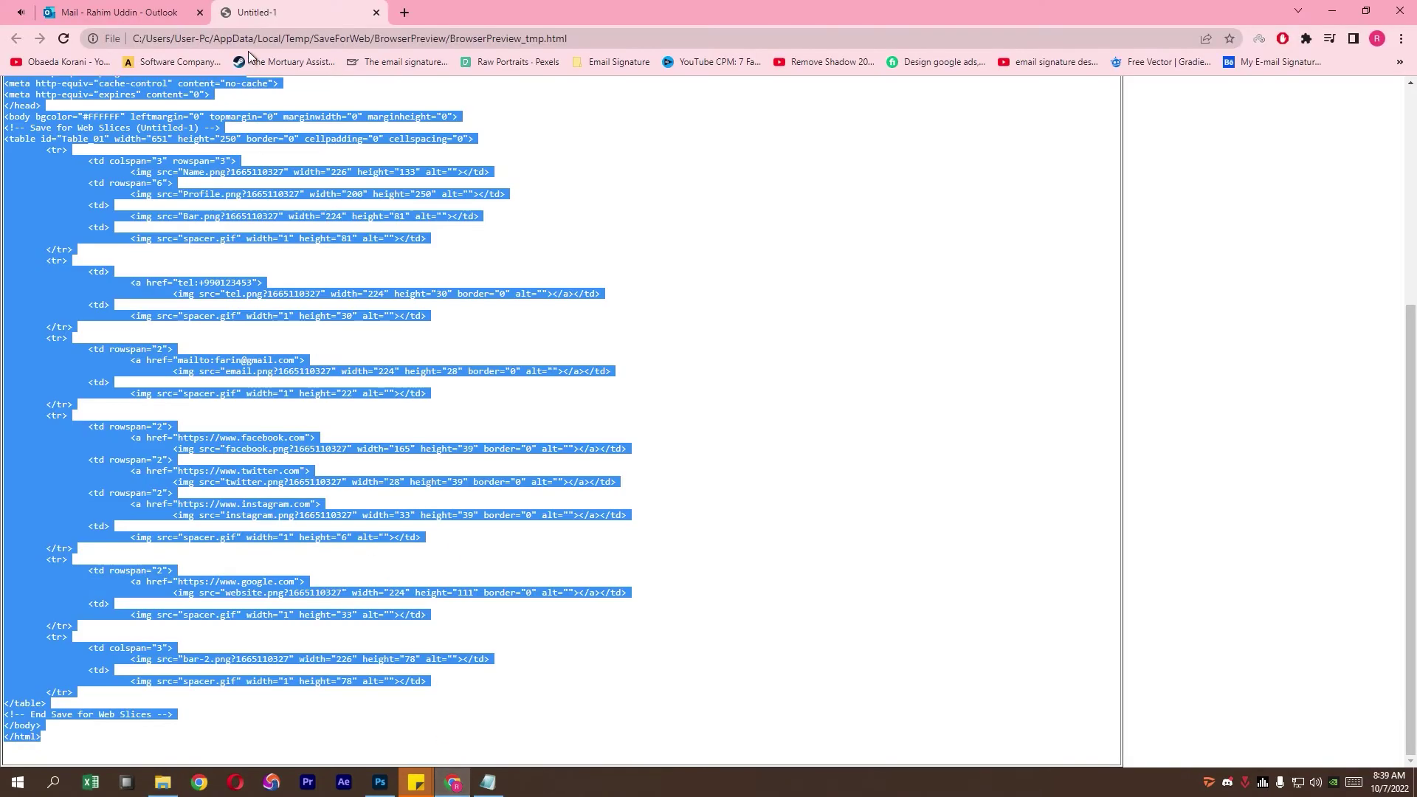
click(249, 39)
text(post)
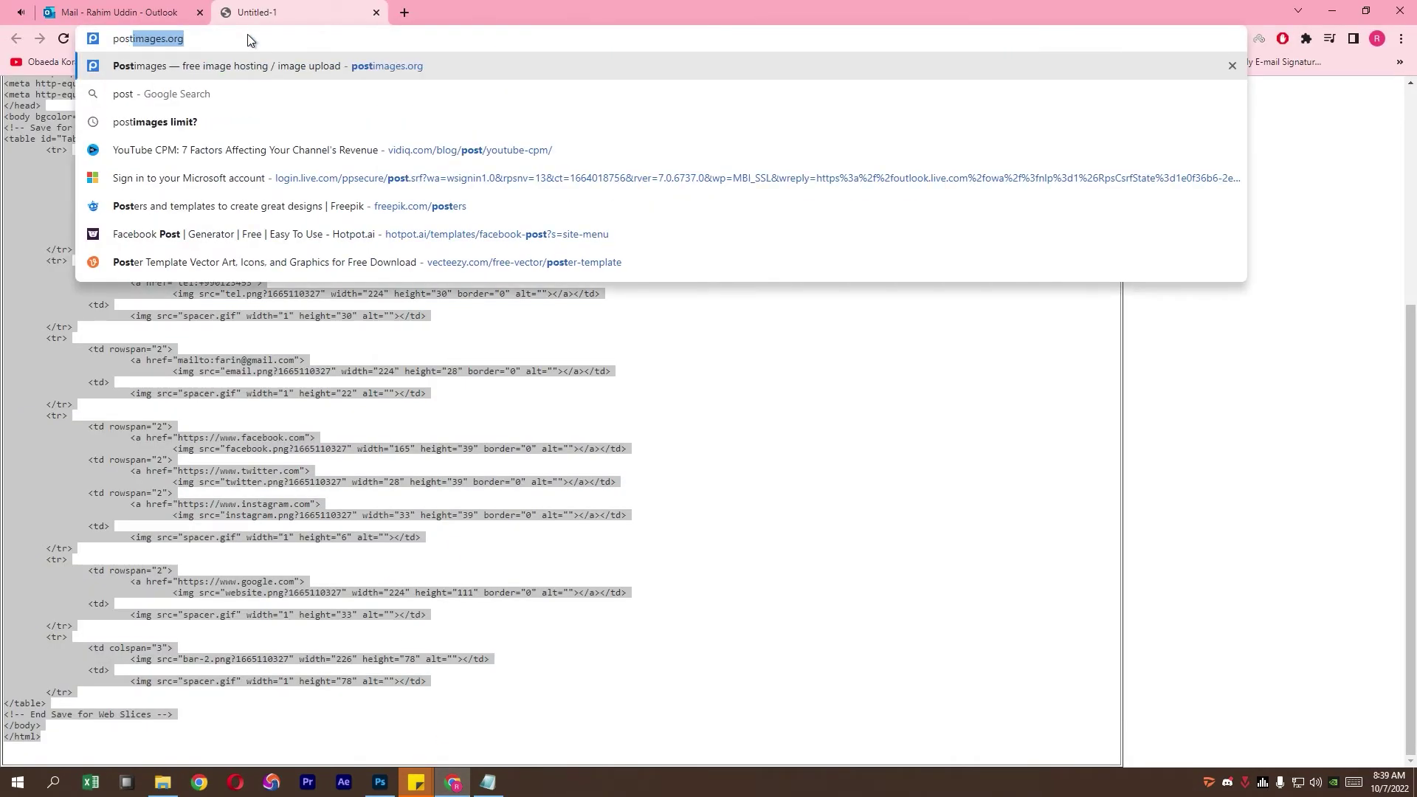
key(Return)
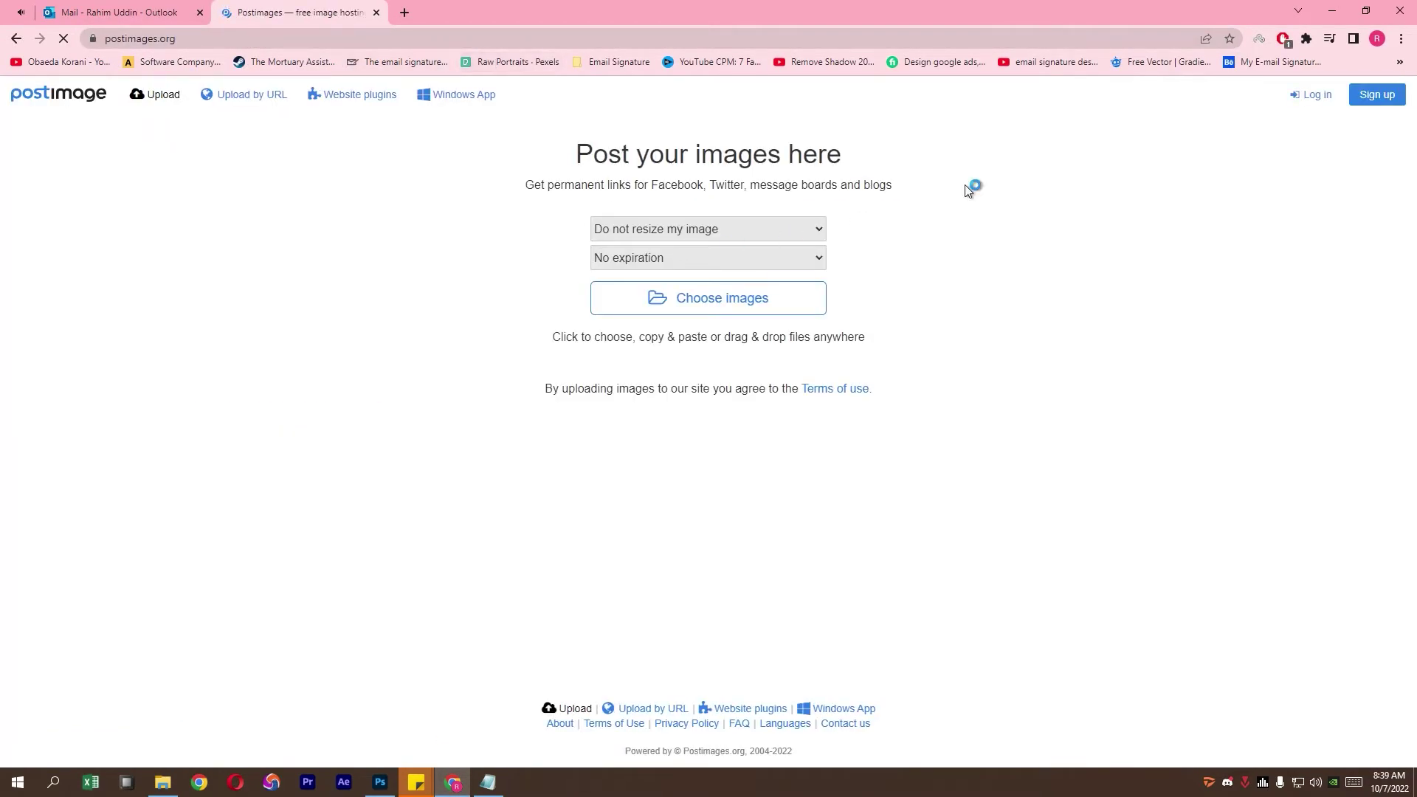
click(1332, 10)
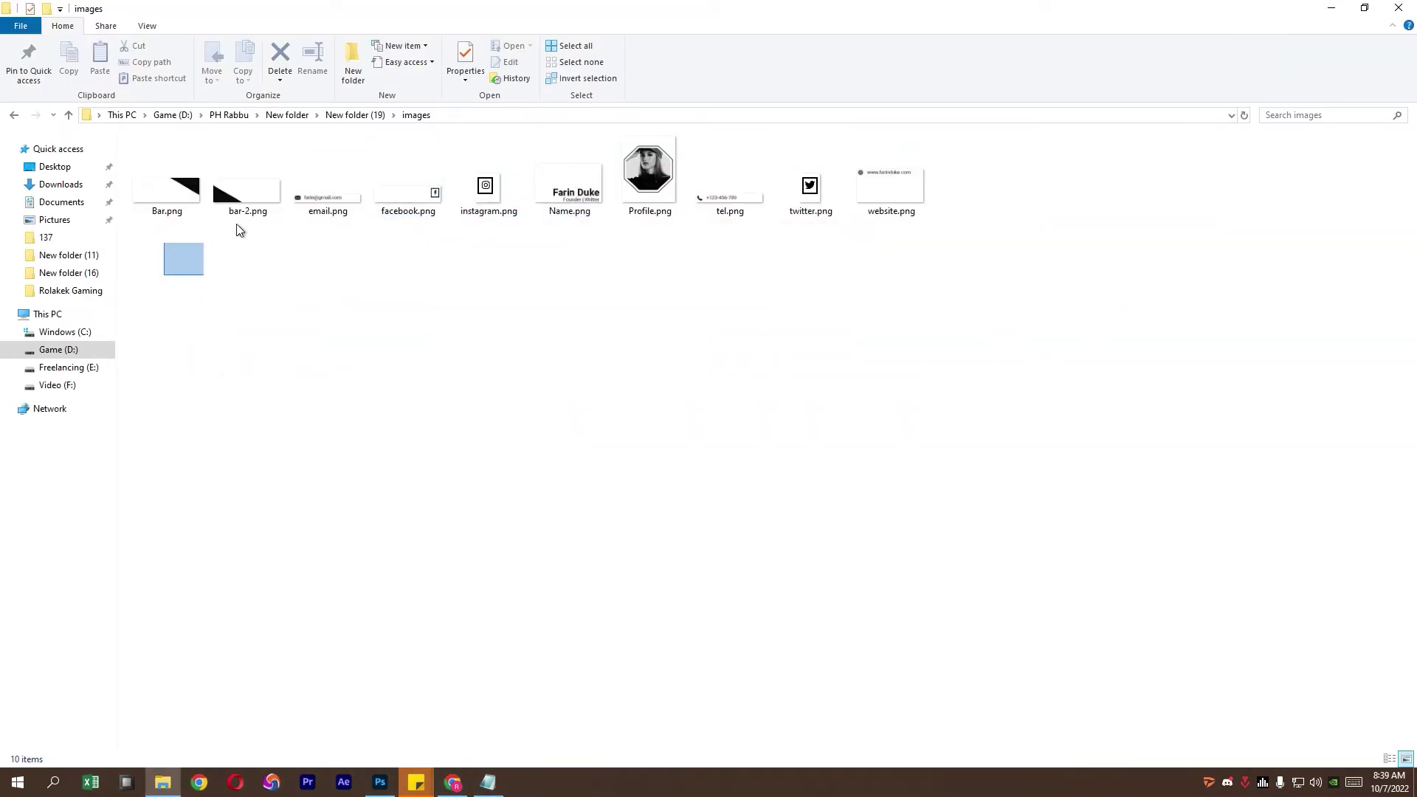
drag(239, 230, 1110, 145)
mouse_move(175, 202)
mouse_down()
mouse_move(458, 791)
mouse_move(654, 414)
mouse_up()
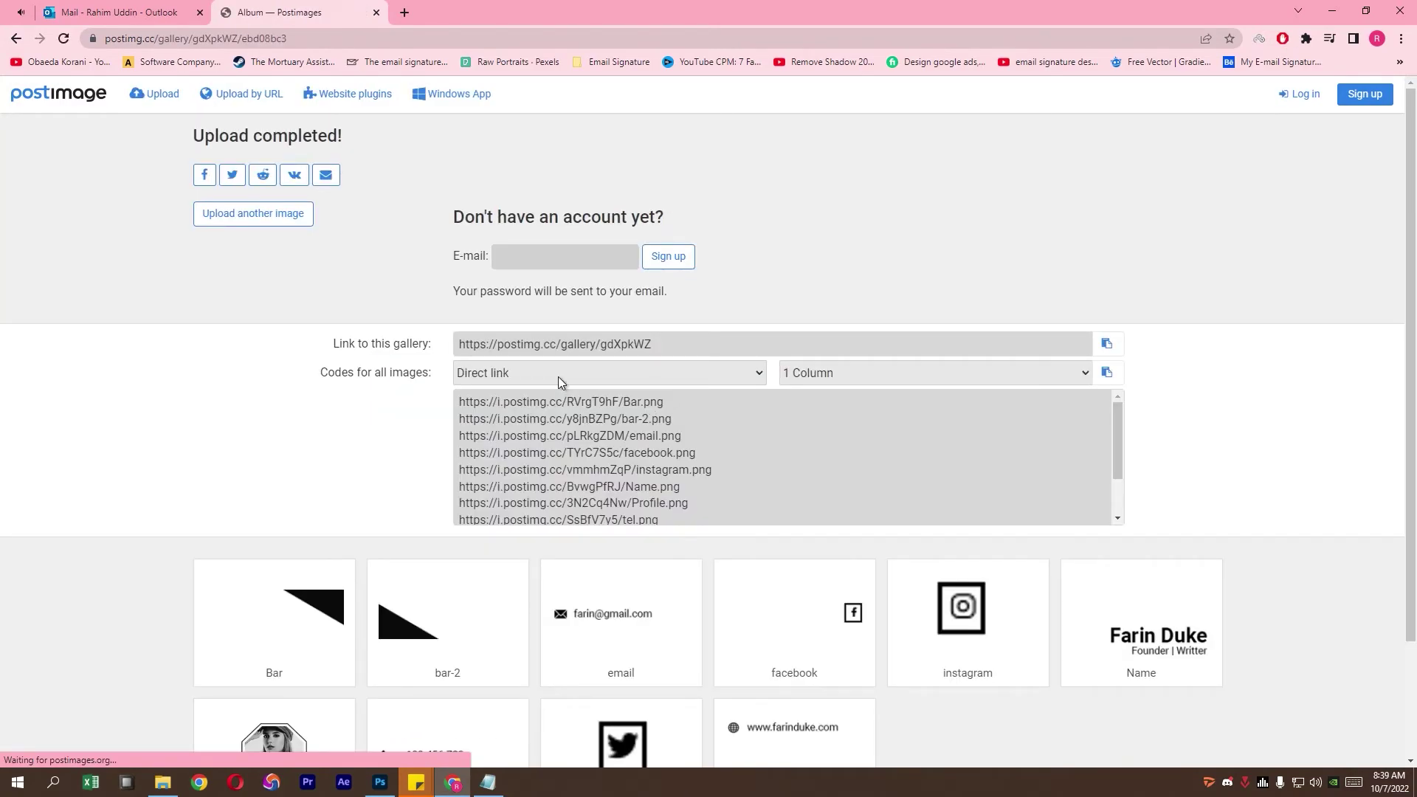
Keep the codes as direct links and copy the hosted Bar.png direct link.
click(563, 374)
click(544, 405)
drag(667, 401, 459, 402)
key(ctrl+c)
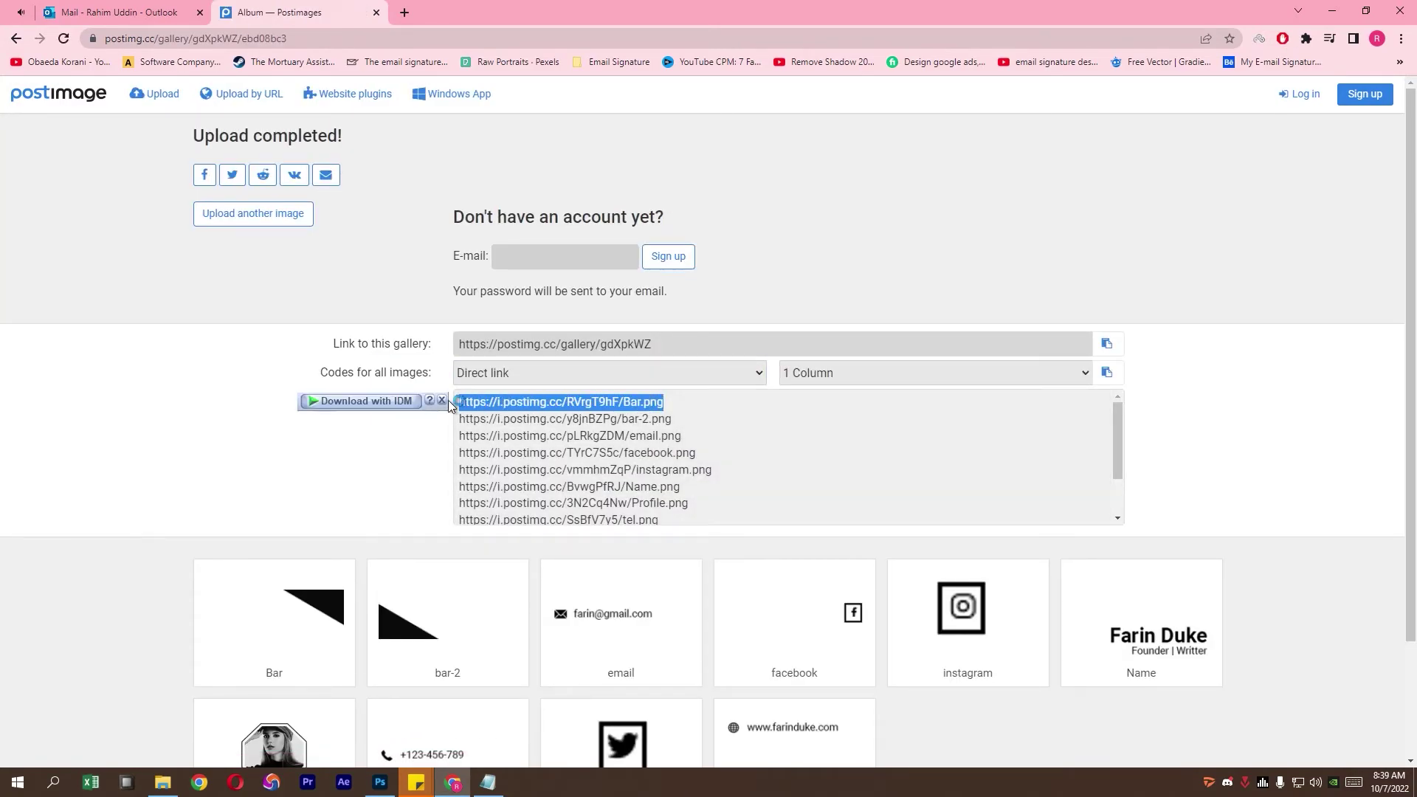
right_click(461, 401)
click(502, 411)
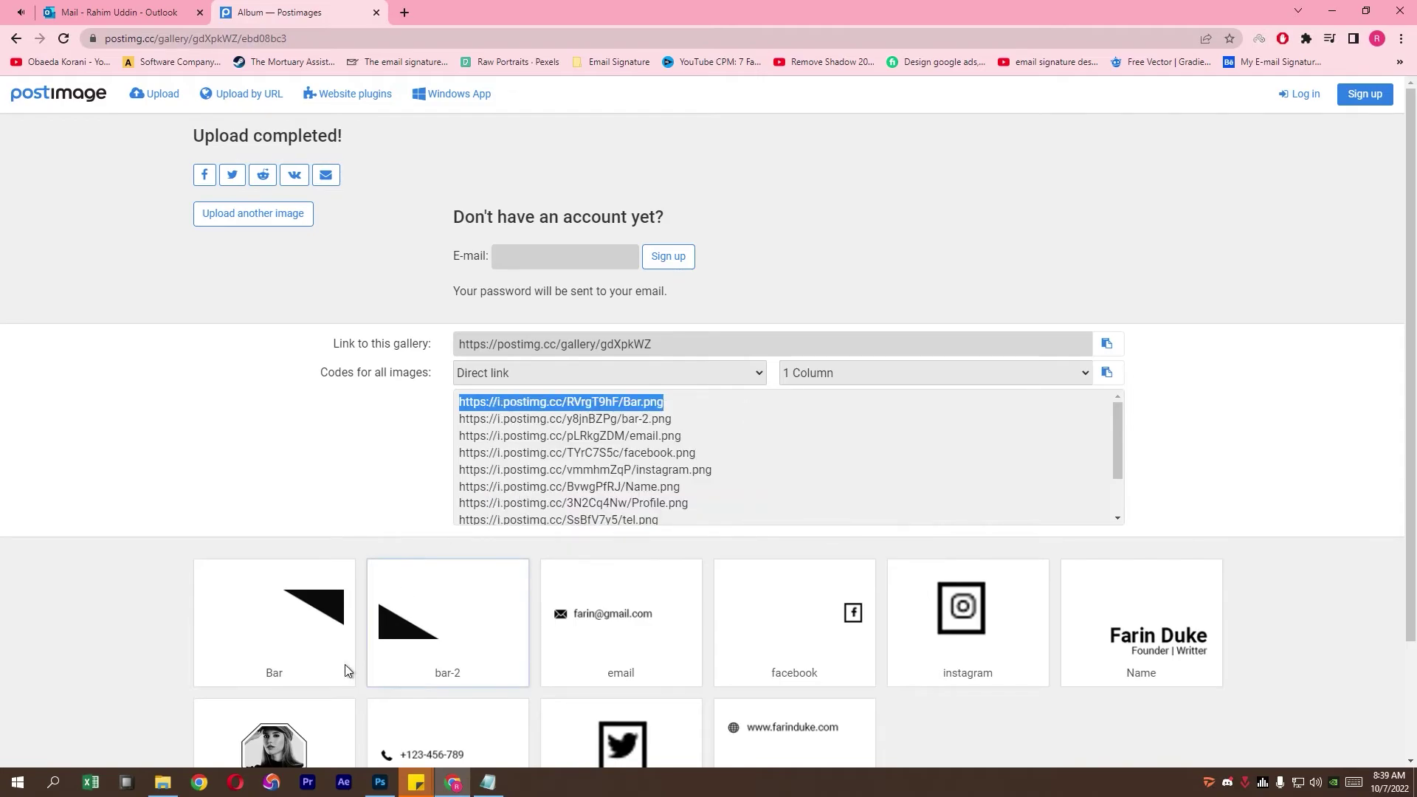
click(163, 782)
Open signature.html in Notepad and replace the local Bar.png source with its hosted link.
click(349, 115)
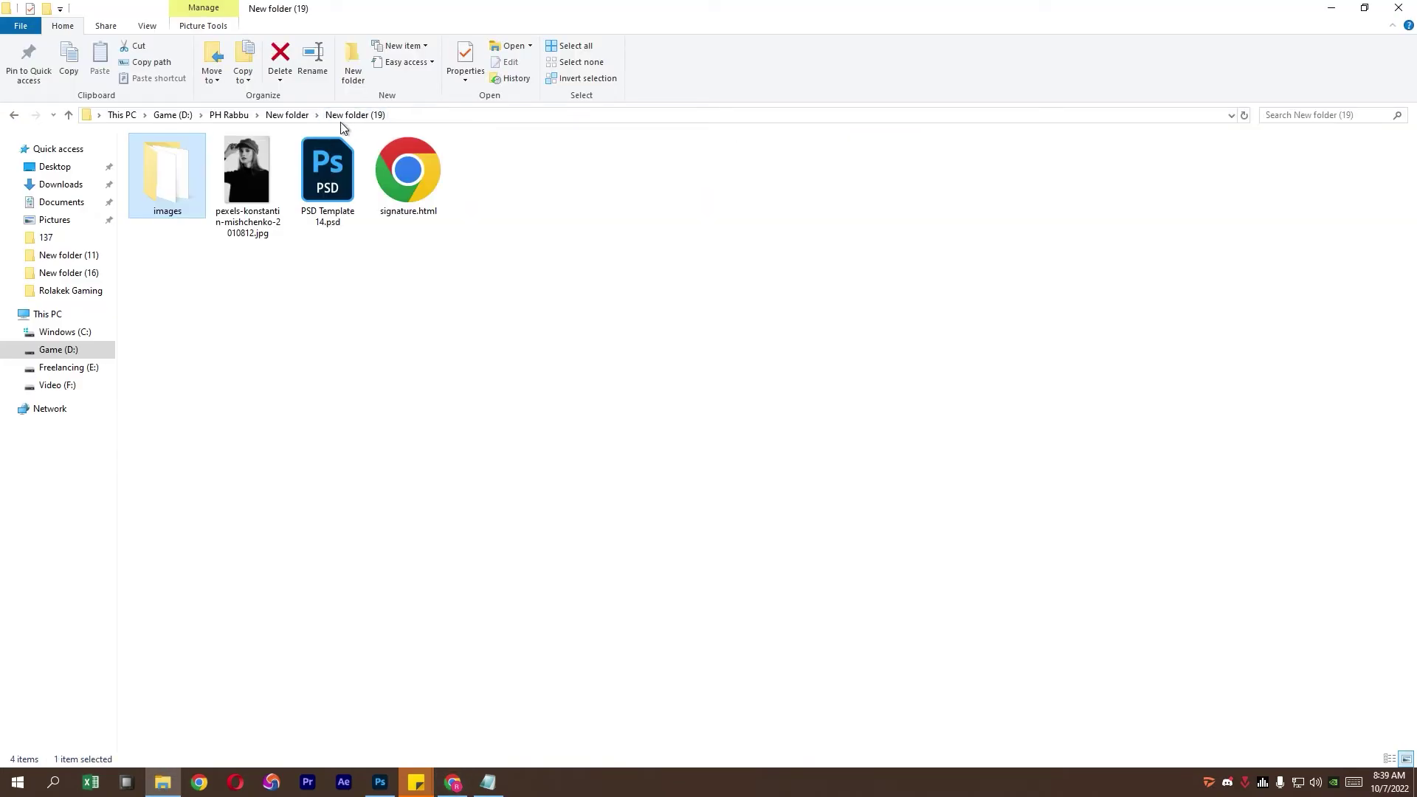
click(417, 208)
right_click(416, 208)
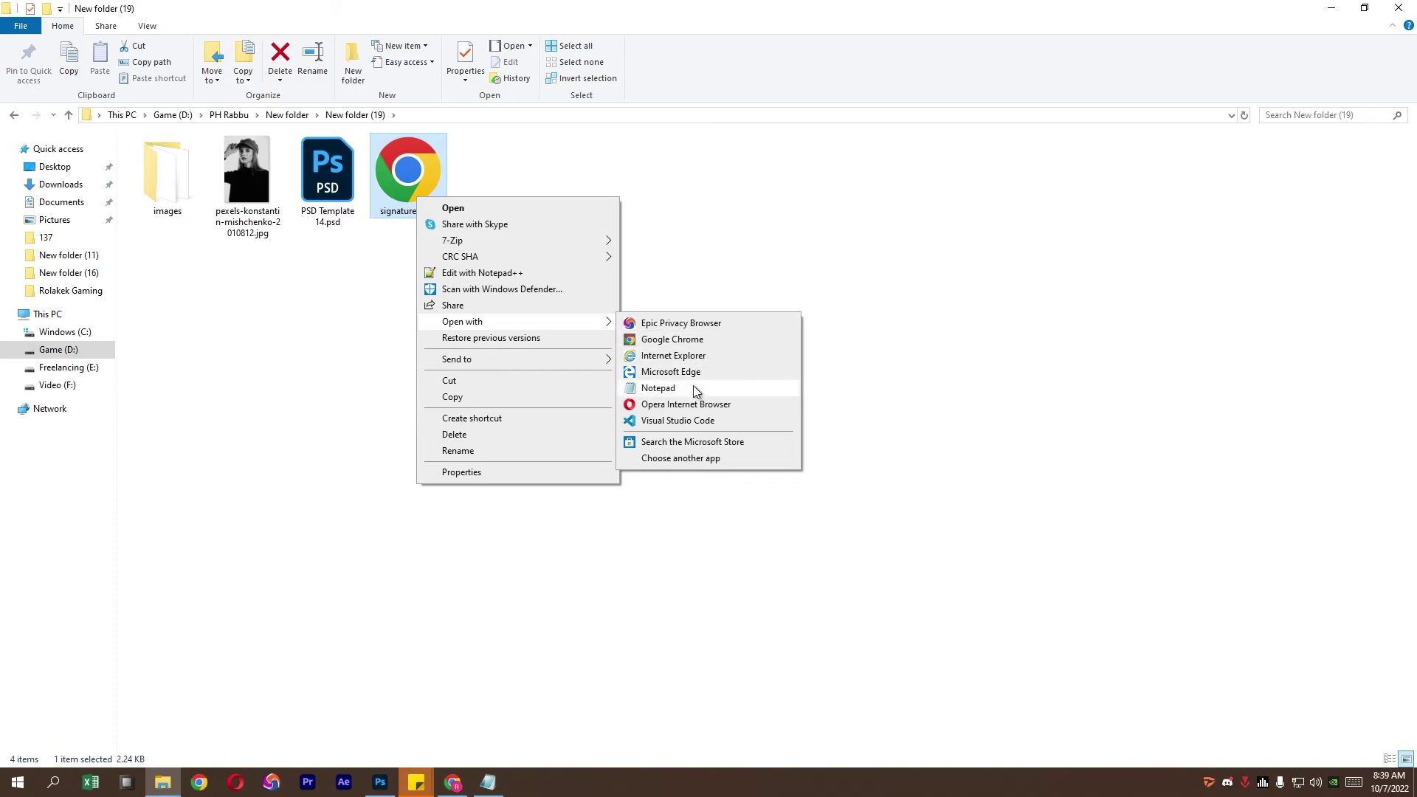
click(692, 387)
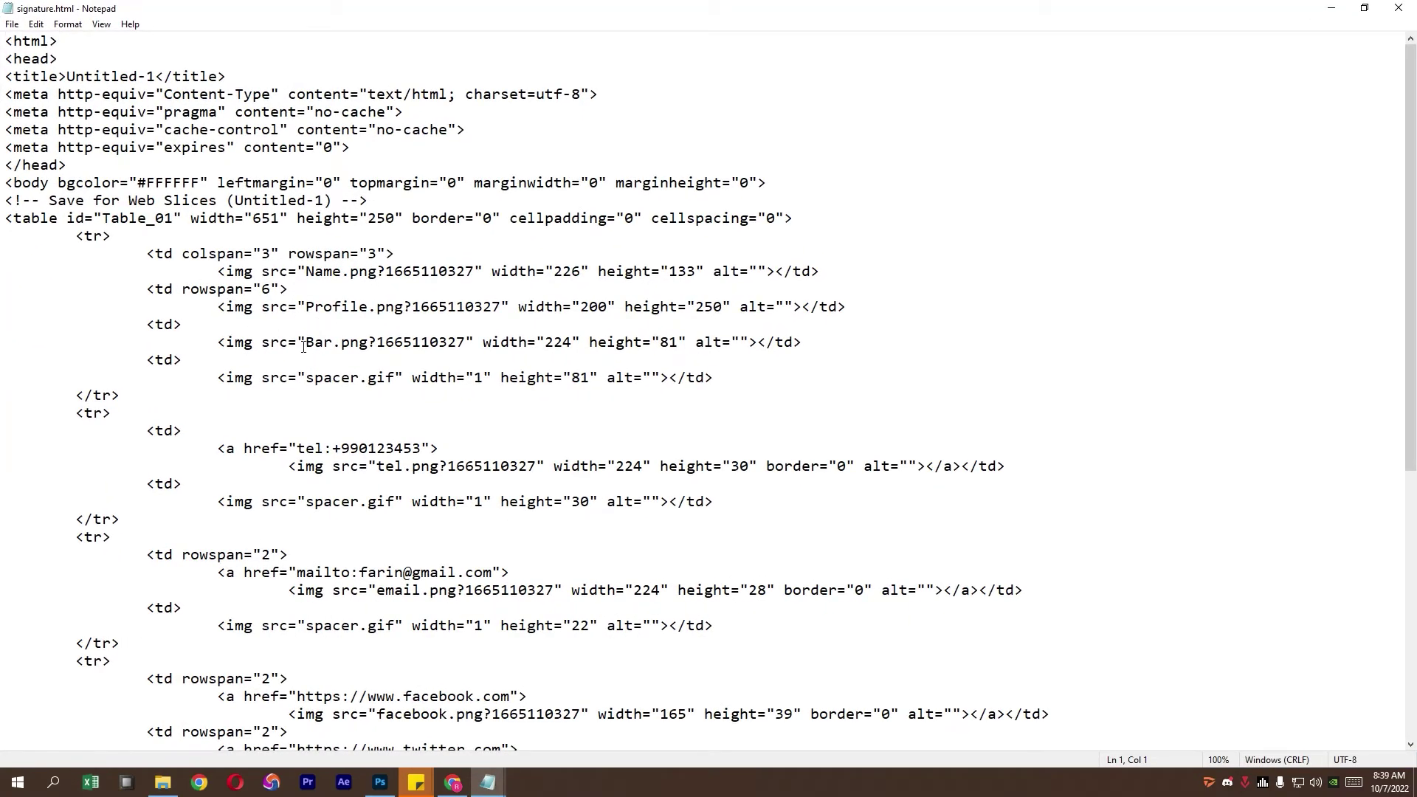
drag(305, 344, 460, 343)
key(ctrl+v)
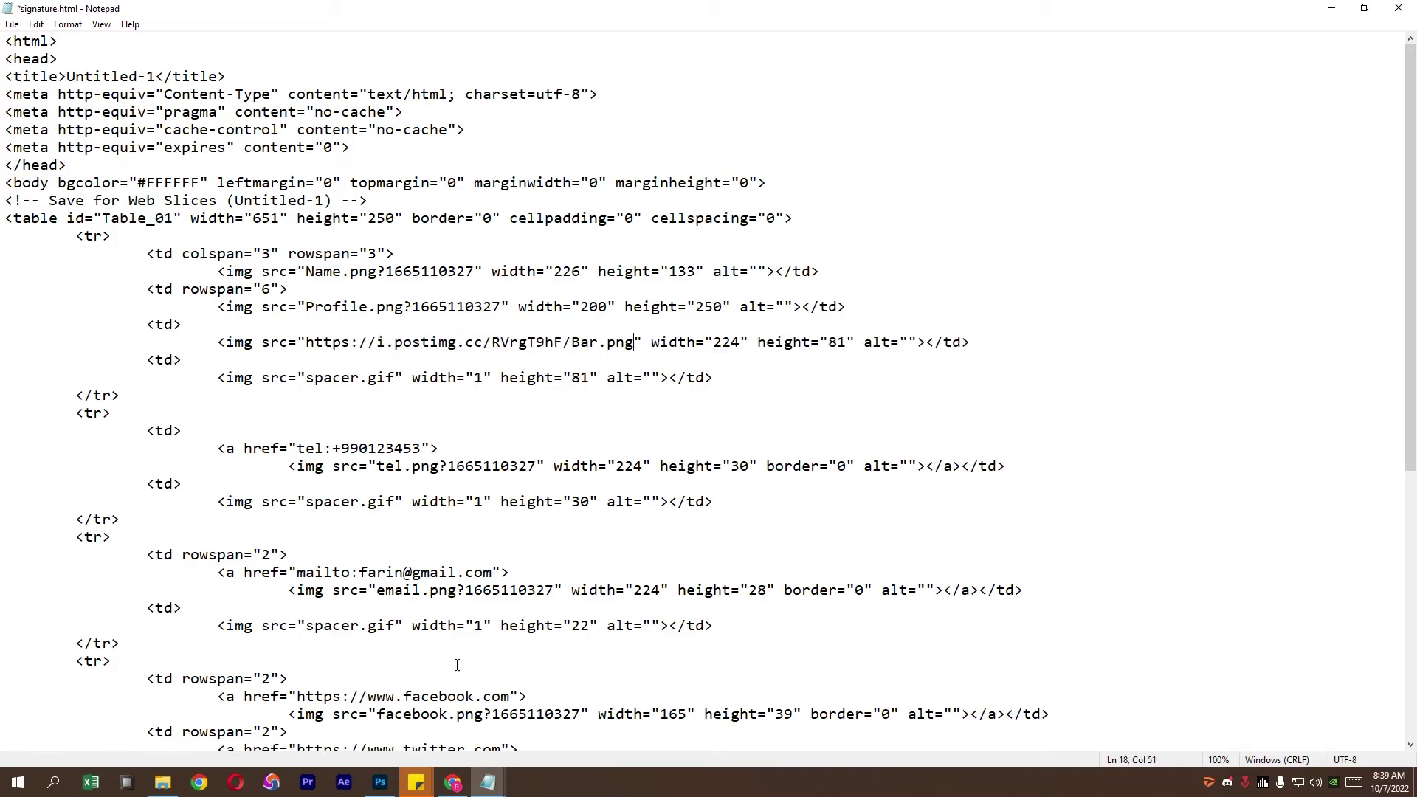
Replace the local bar-2.png image source with its hosted Postimages direct link.
click(452, 783)
drag(674, 418, 439, 427)
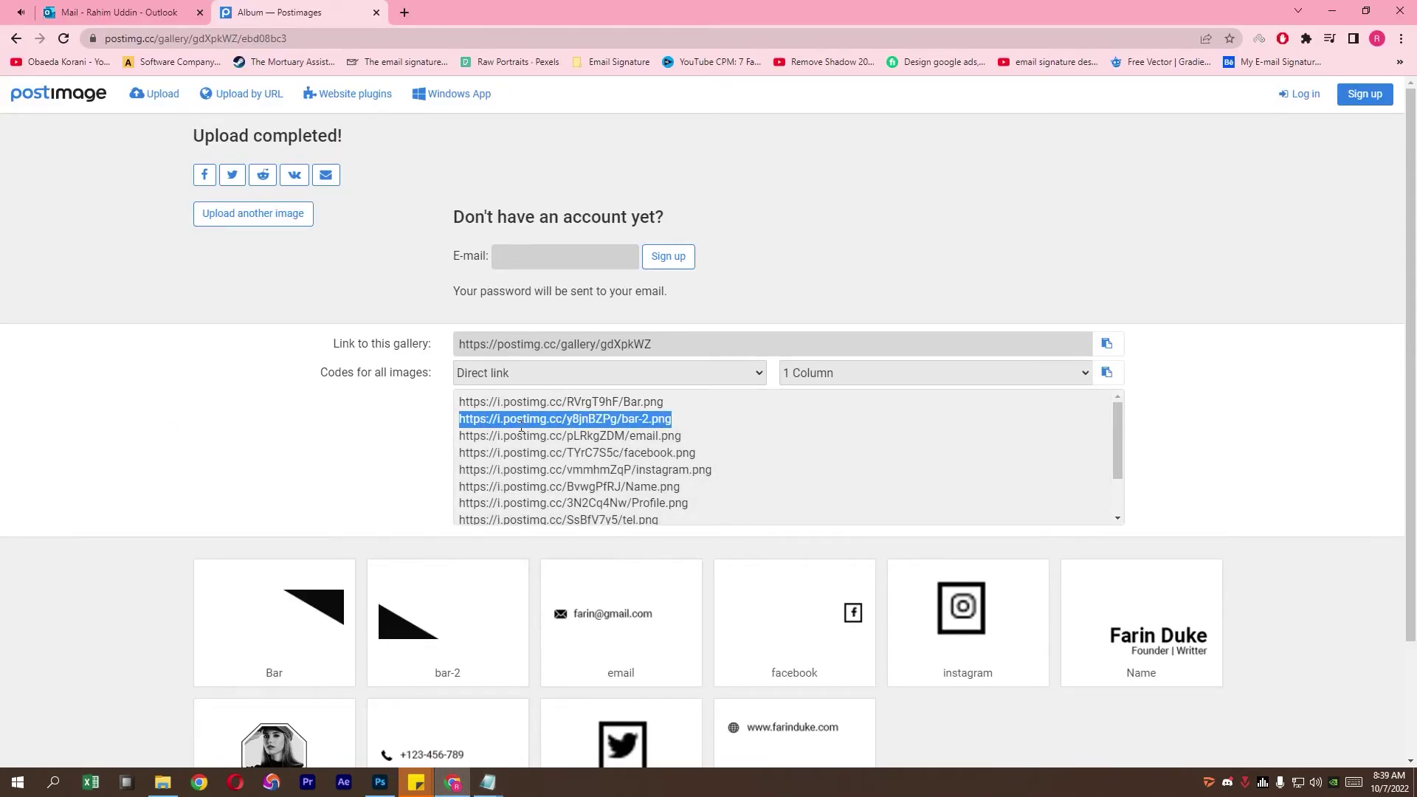
right_click(543, 440)
click(557, 438)
click(488, 782)
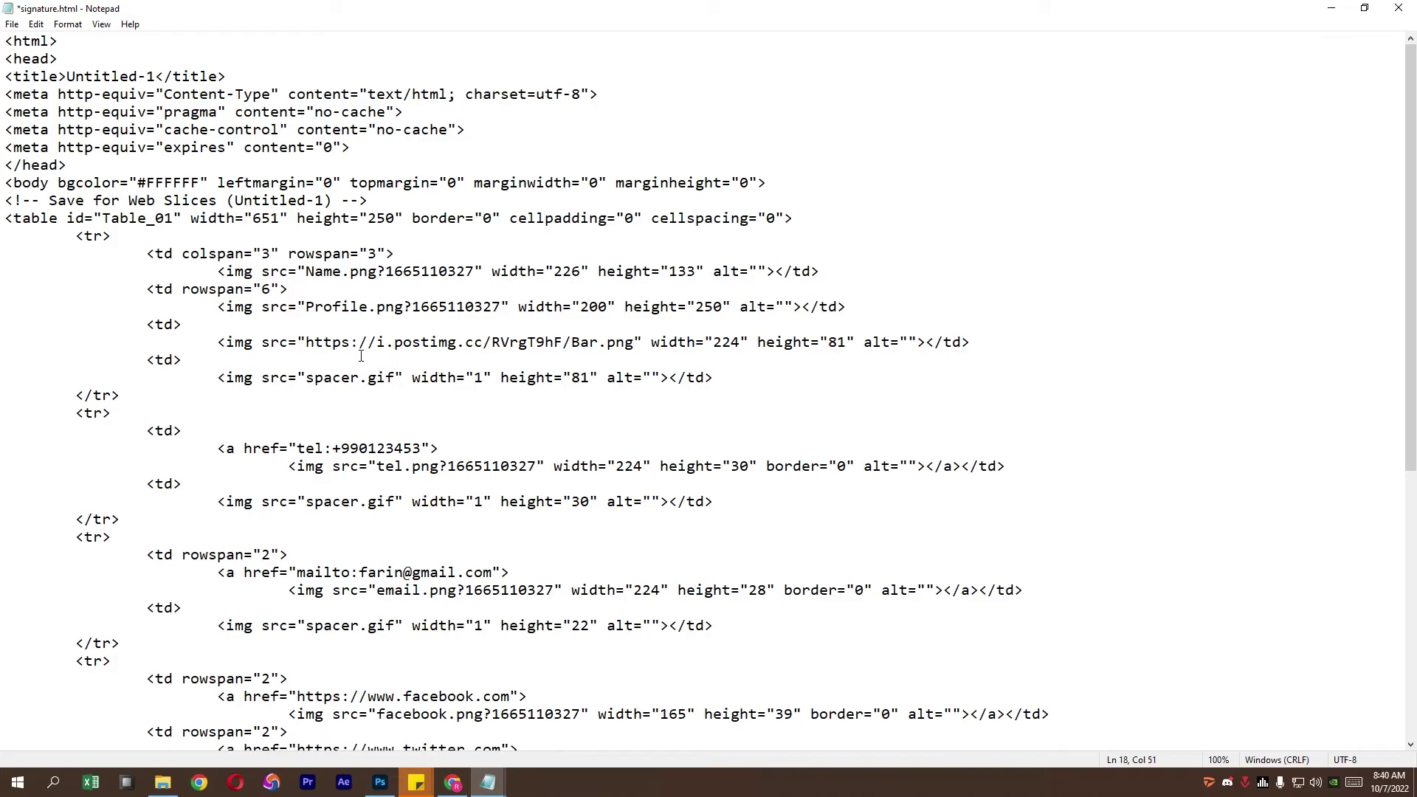
scroll(330, 624, down, 1)
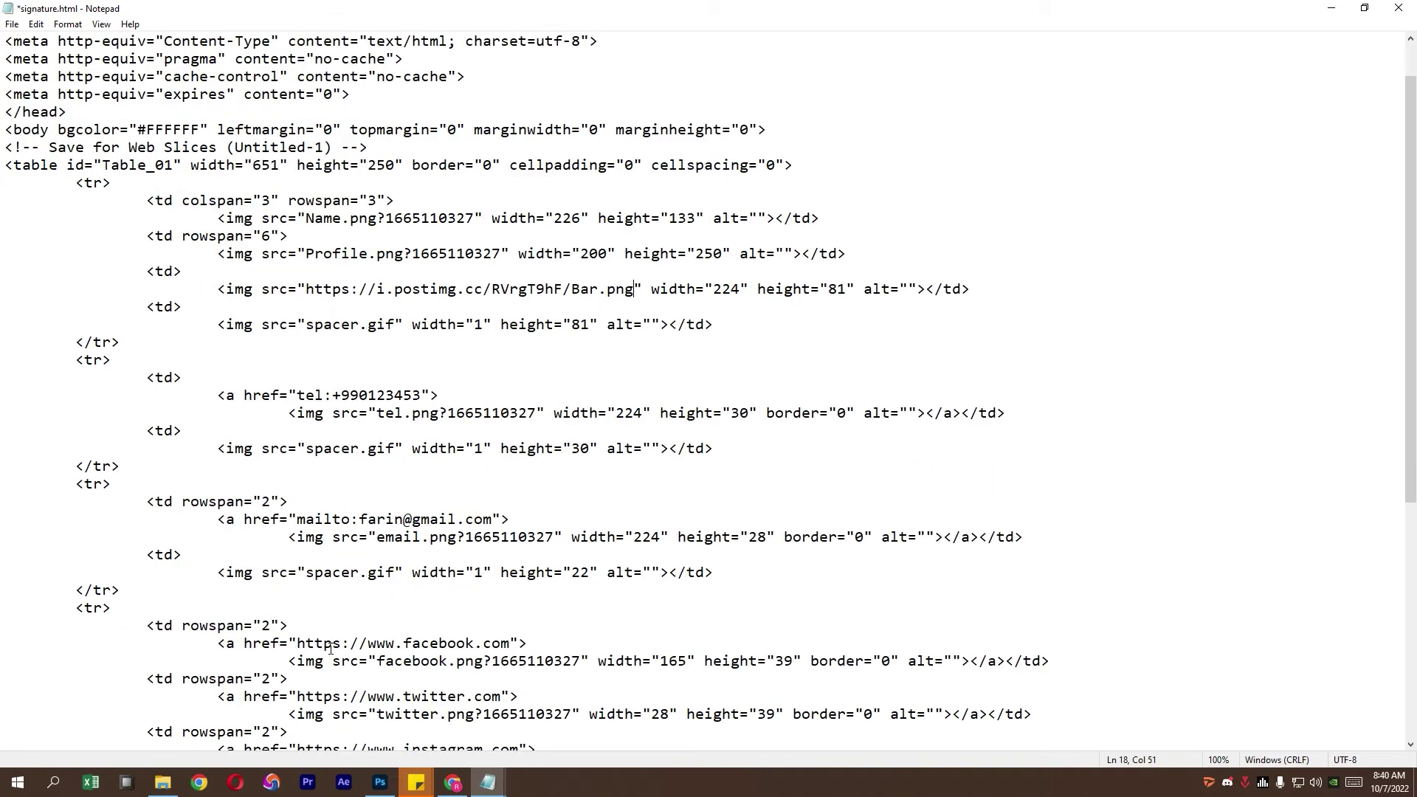
scroll(339, 649, down, 2)
scroll(347, 672, down, 1)
scroll(358, 699, down, 1)
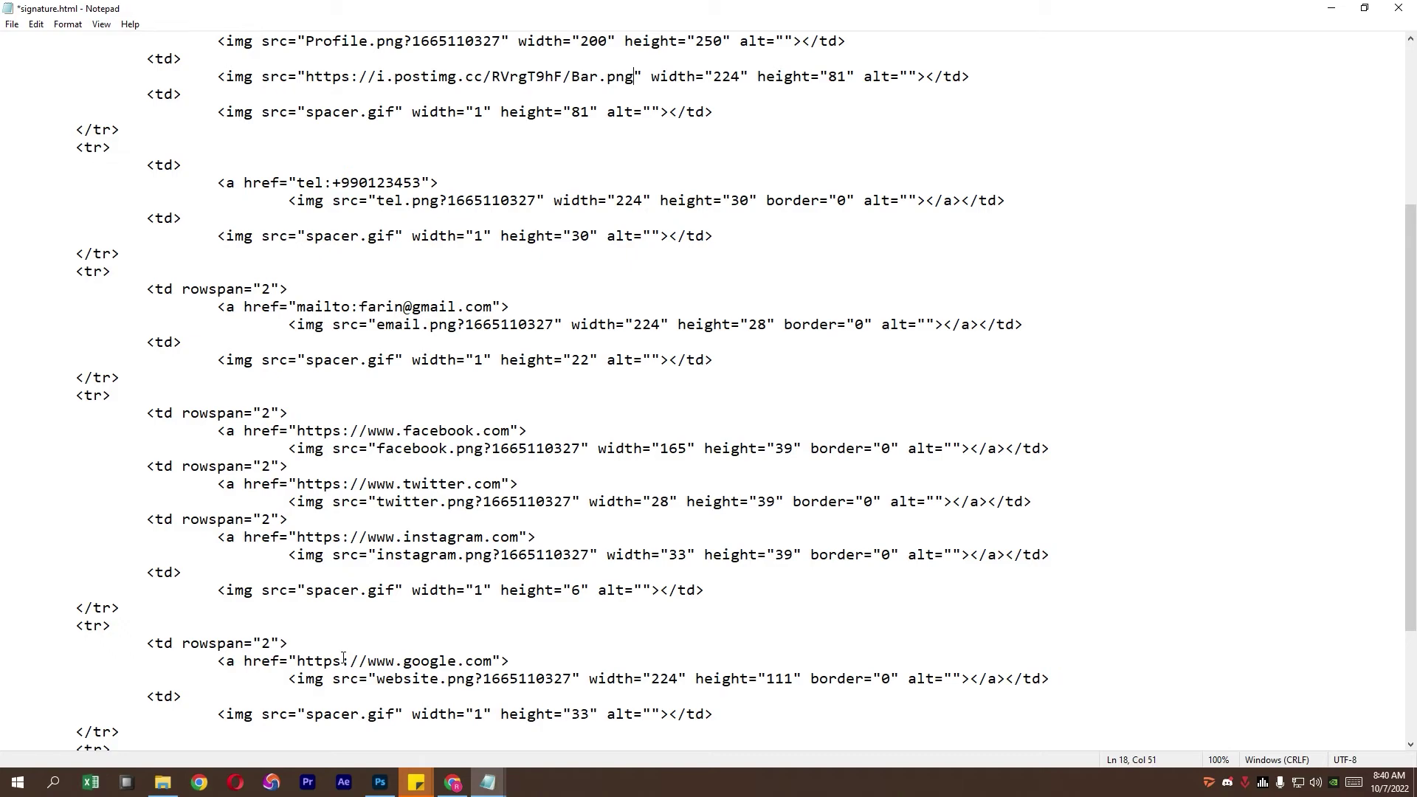
scroll(400, 689, down, 1)
scroll(400, 689, down, 1)
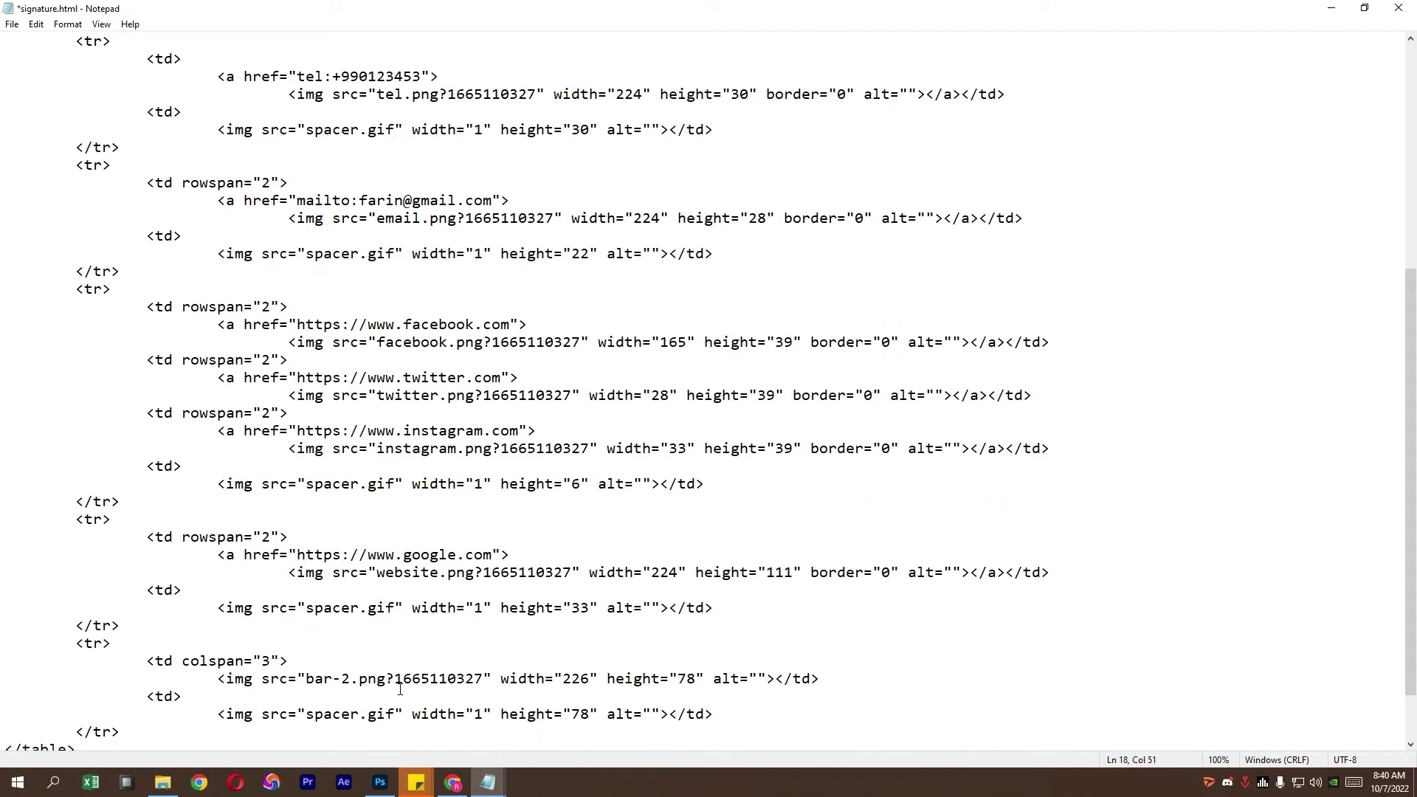
drag(307, 680, 474, 678)
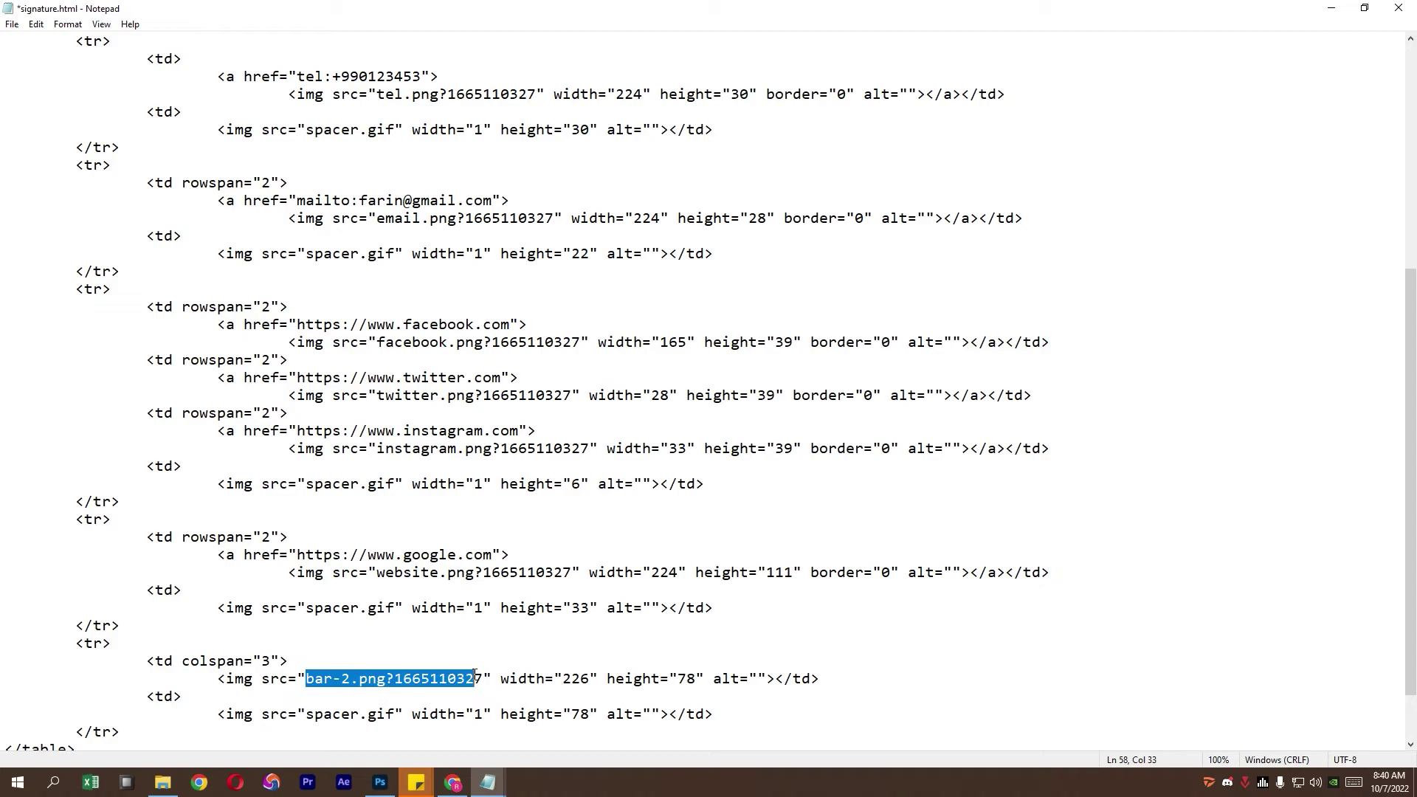
key(ctrl+v)
Swap the email.png and facebook.png image sources for their hosted direct links.
click(452, 783)
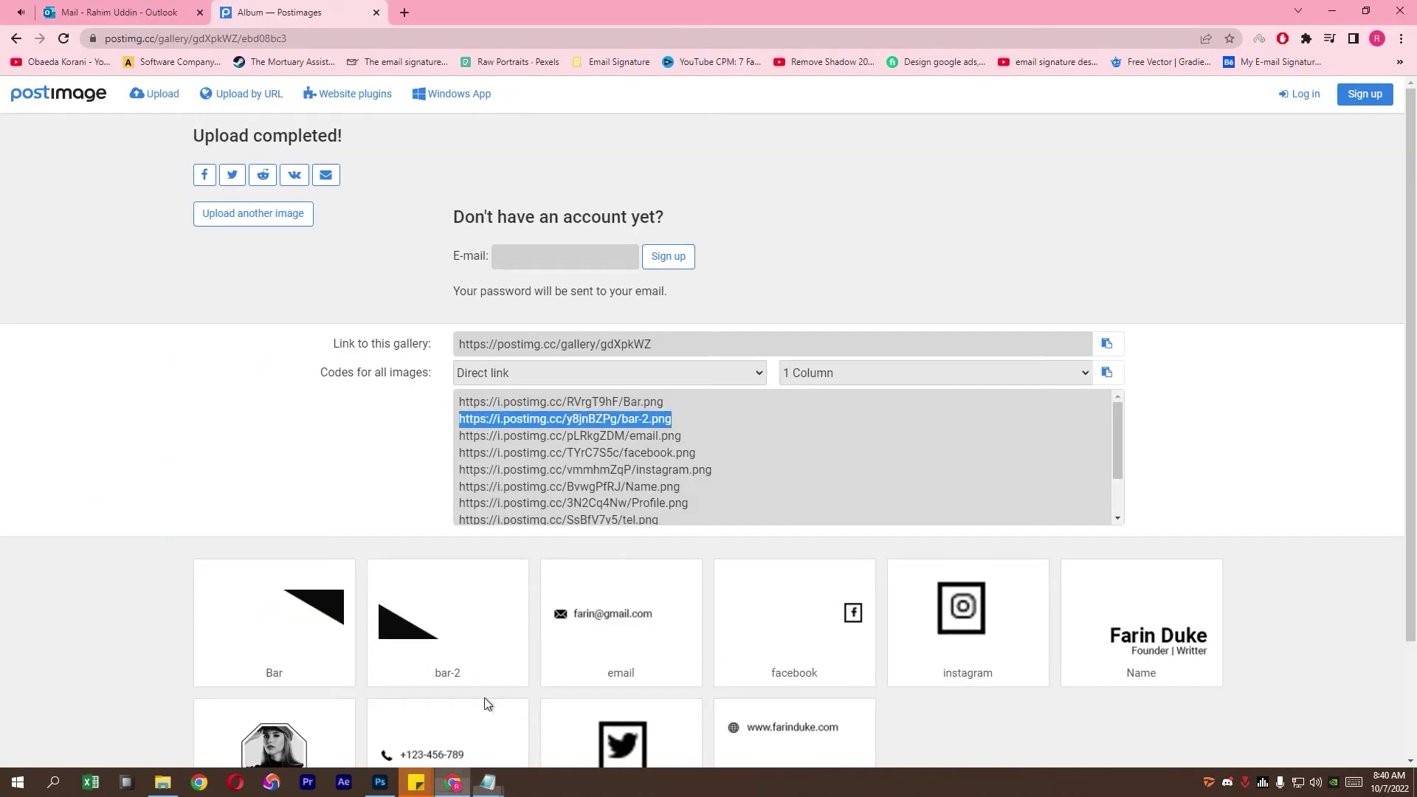
drag(687, 442, 471, 439)
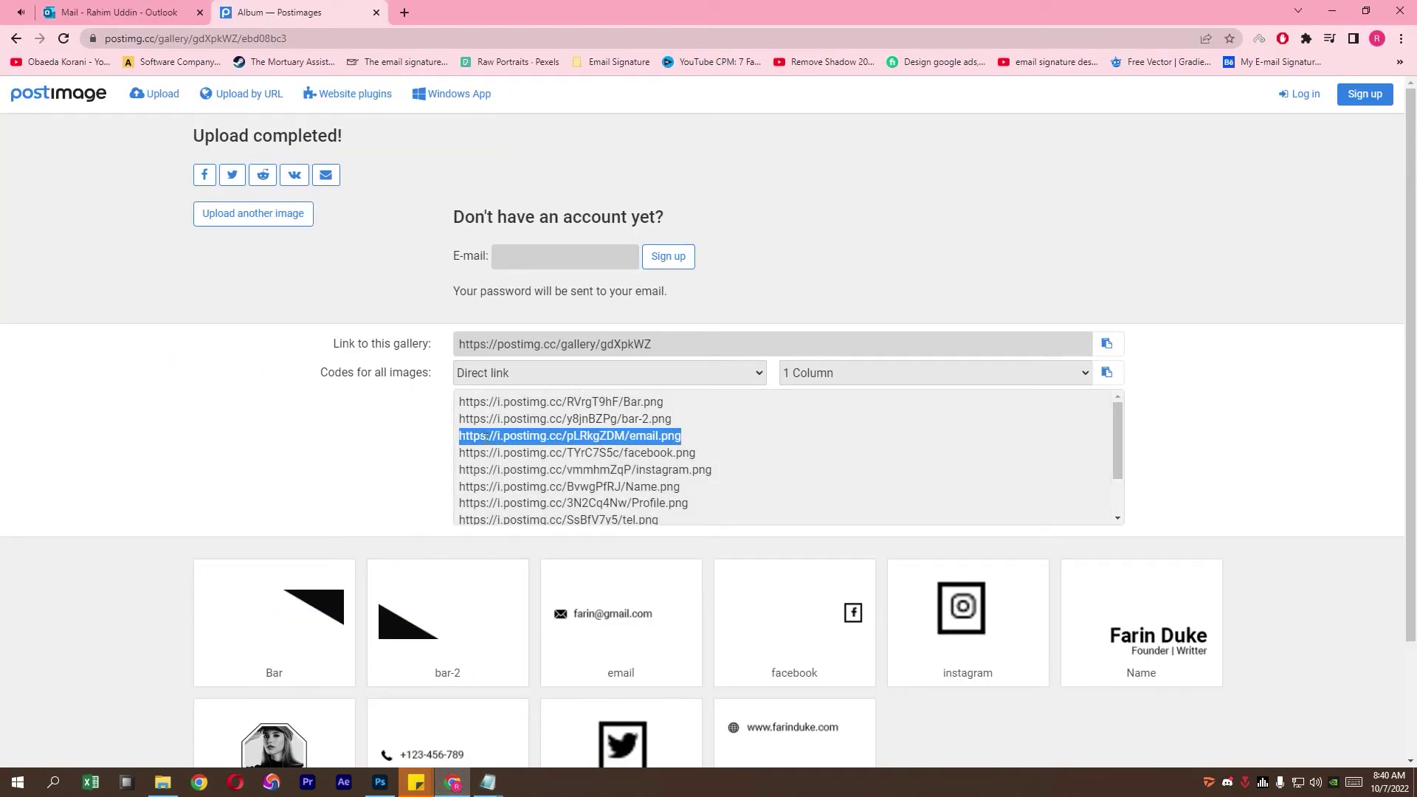
right_click(472, 438)
click(516, 449)
click(487, 782)
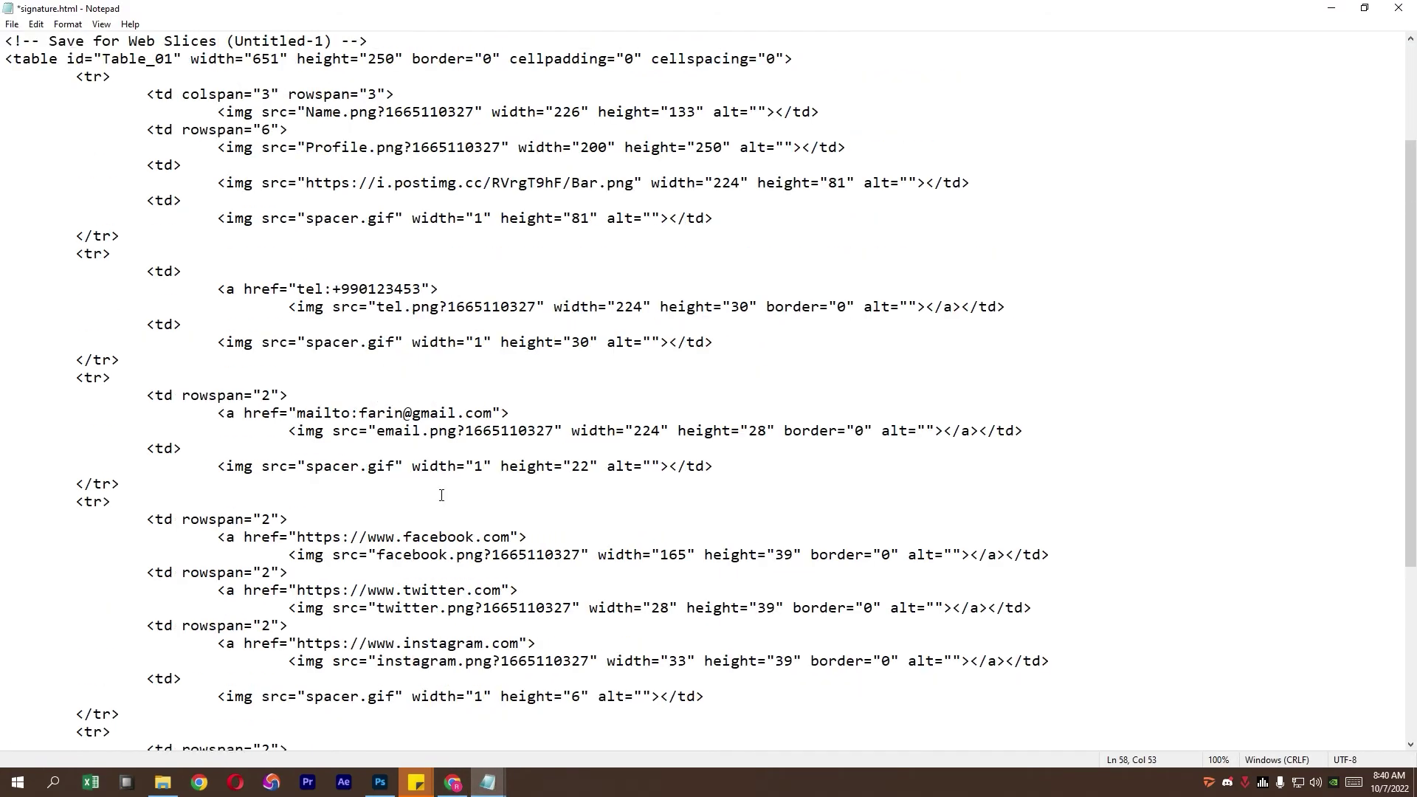
drag(378, 434, 559, 433)
key(ctrl+v)
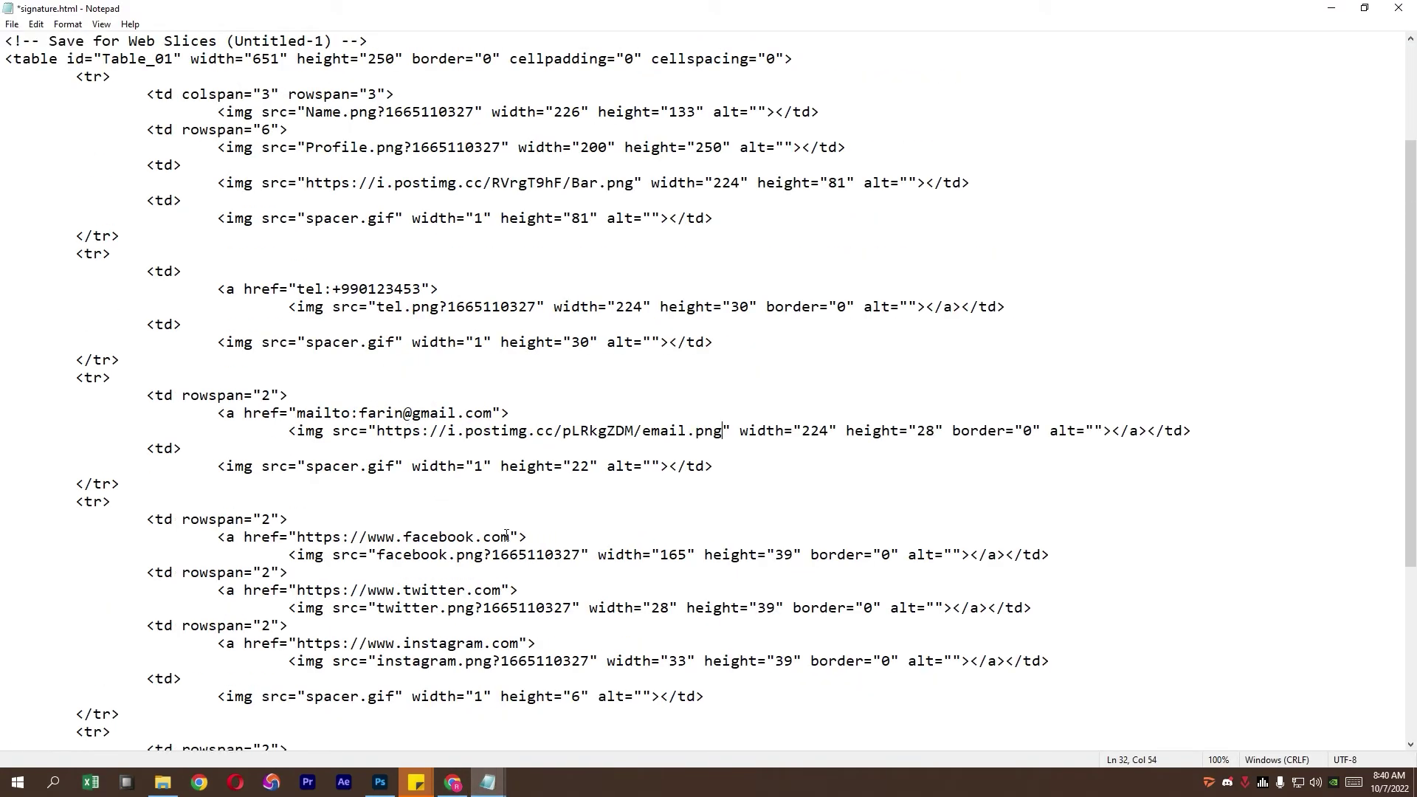
click(452, 782)
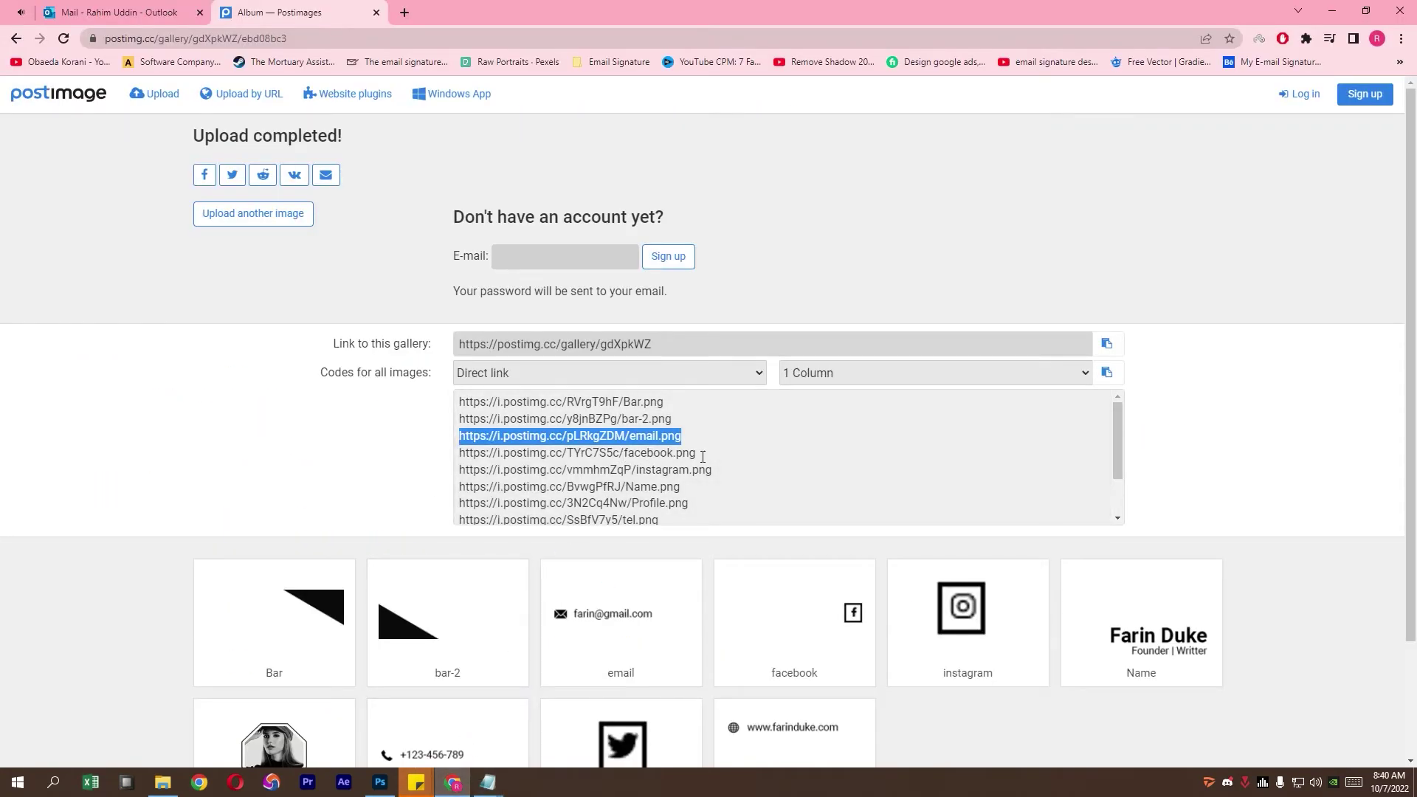
drag(703, 456, 445, 460)
click(487, 783)
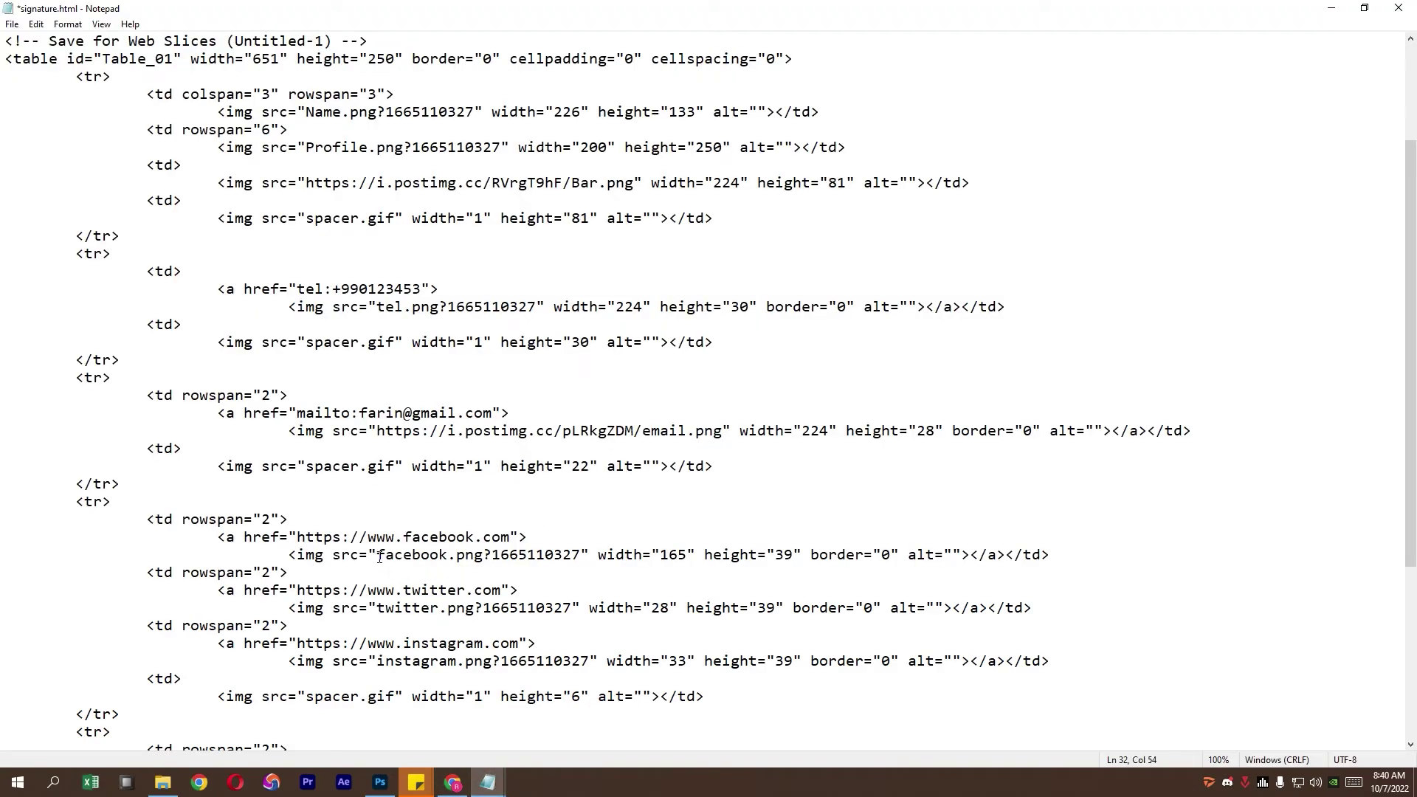
drag(379, 557, 585, 555)
key(ctrl+v)
Replace the local instagram.png source with its hosted direct link.
click(452, 783)
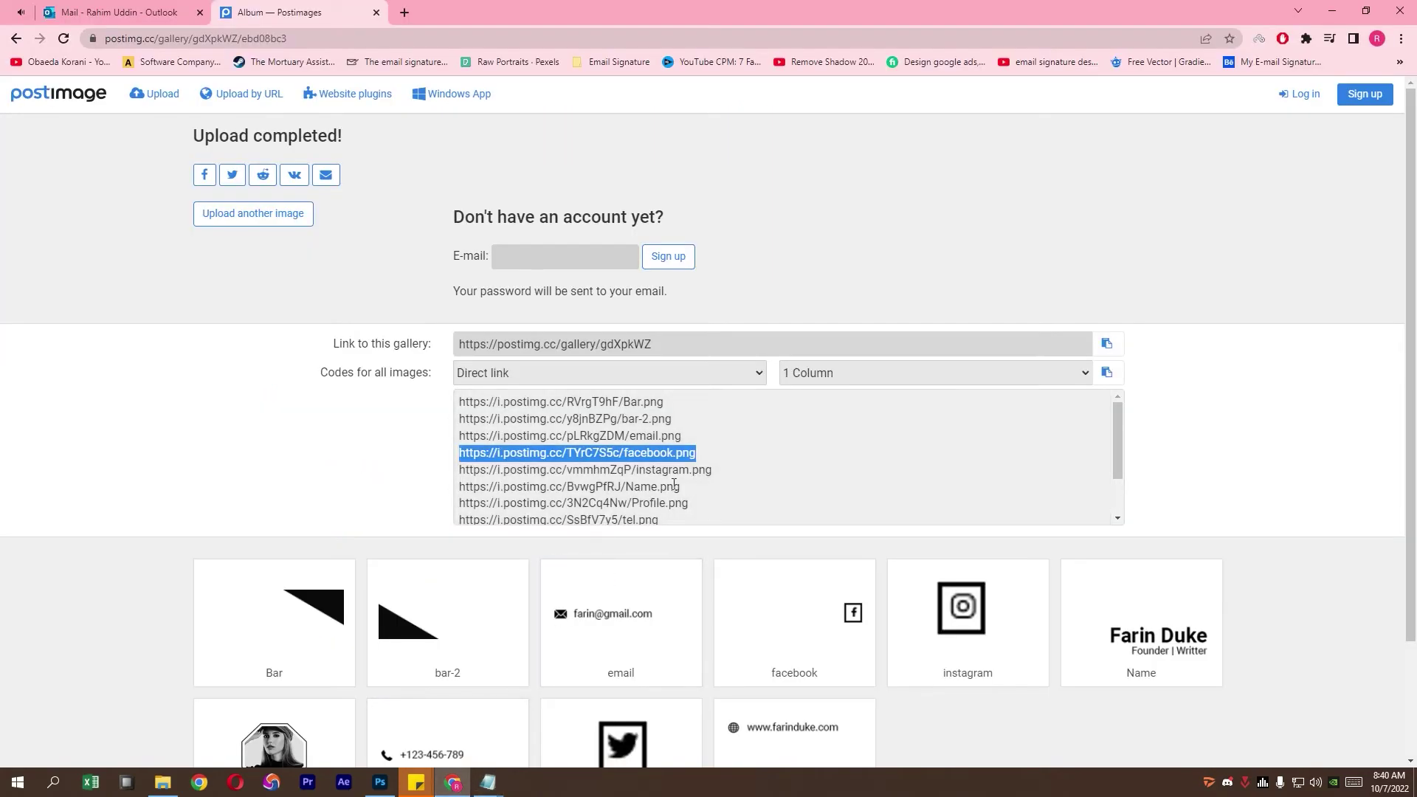
drag(713, 469, 382, 477)
right_click(496, 468)
click(517, 477)
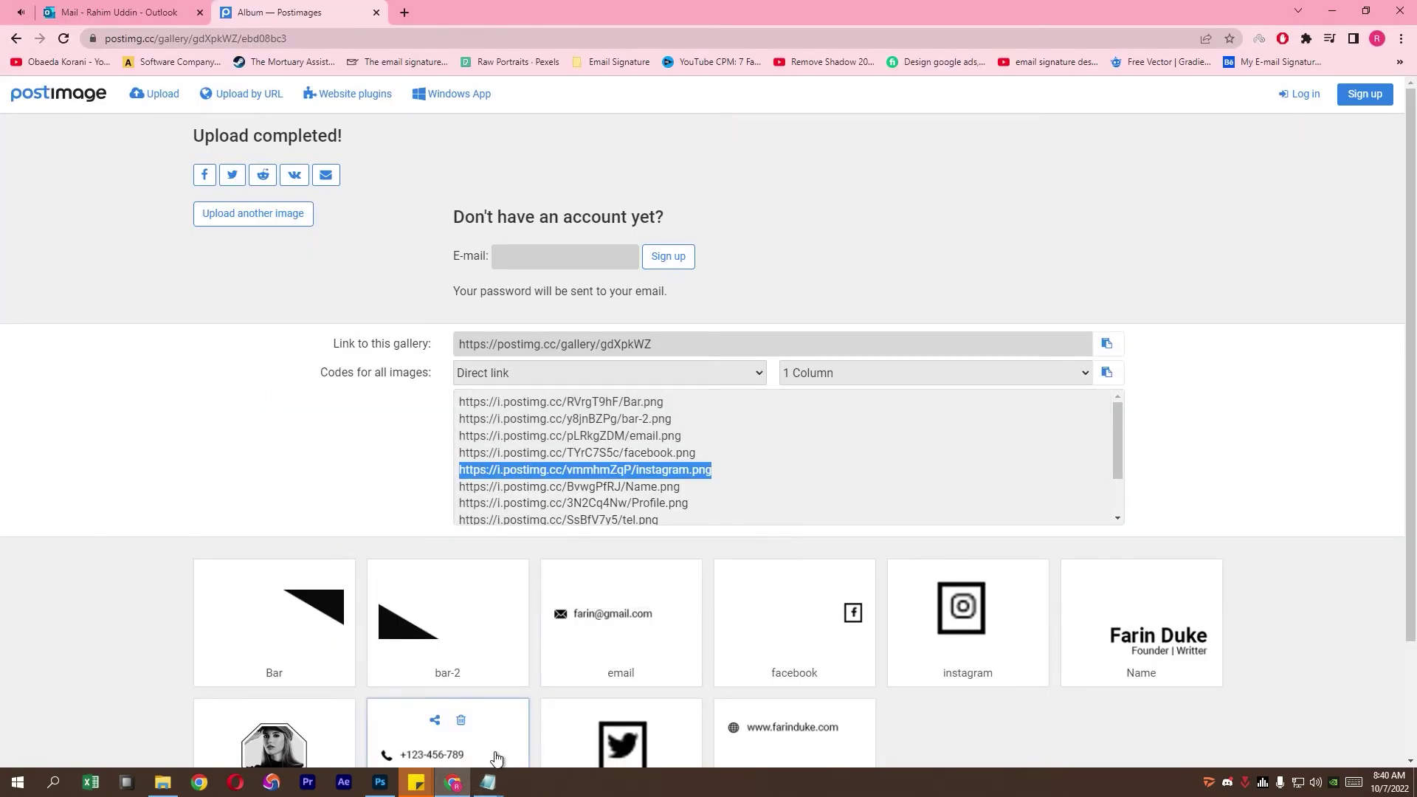
mouse_move(487, 783)
click(565, 735)
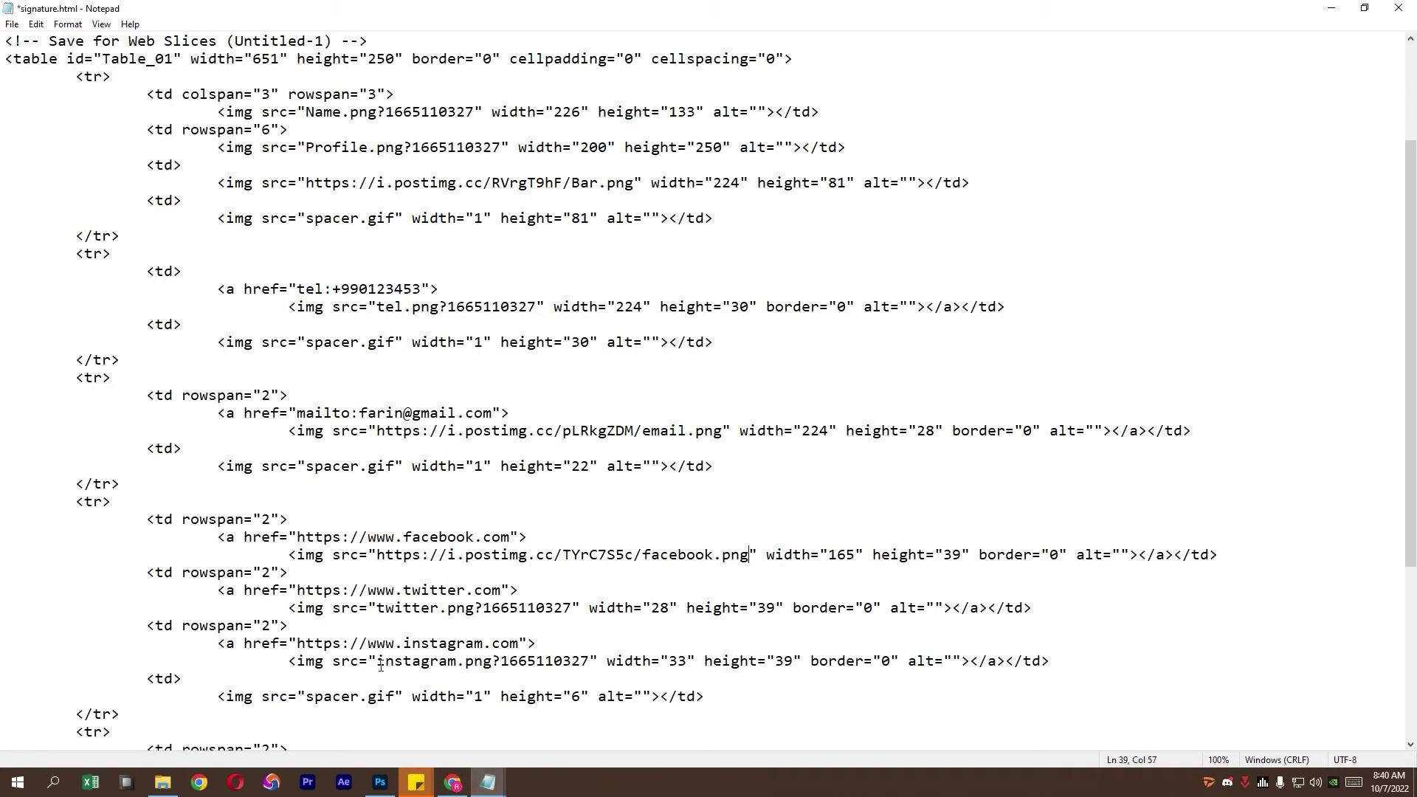
drag(378, 662, 540, 662)
key(ctrl+v)
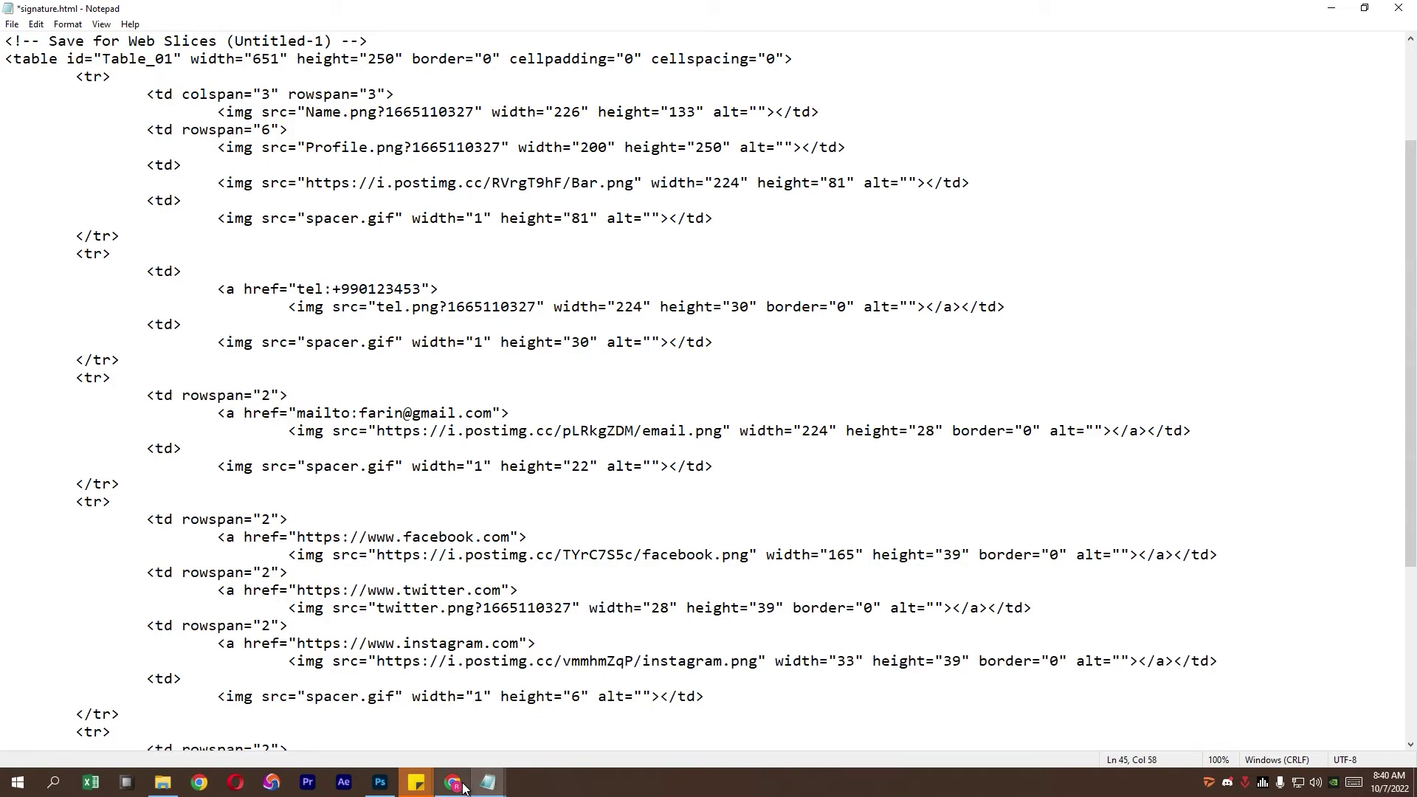
Replace the local Name.png source with its hosted direct link.
click(452, 782)
drag(687, 489, 461, 489)
right_click(526, 488)
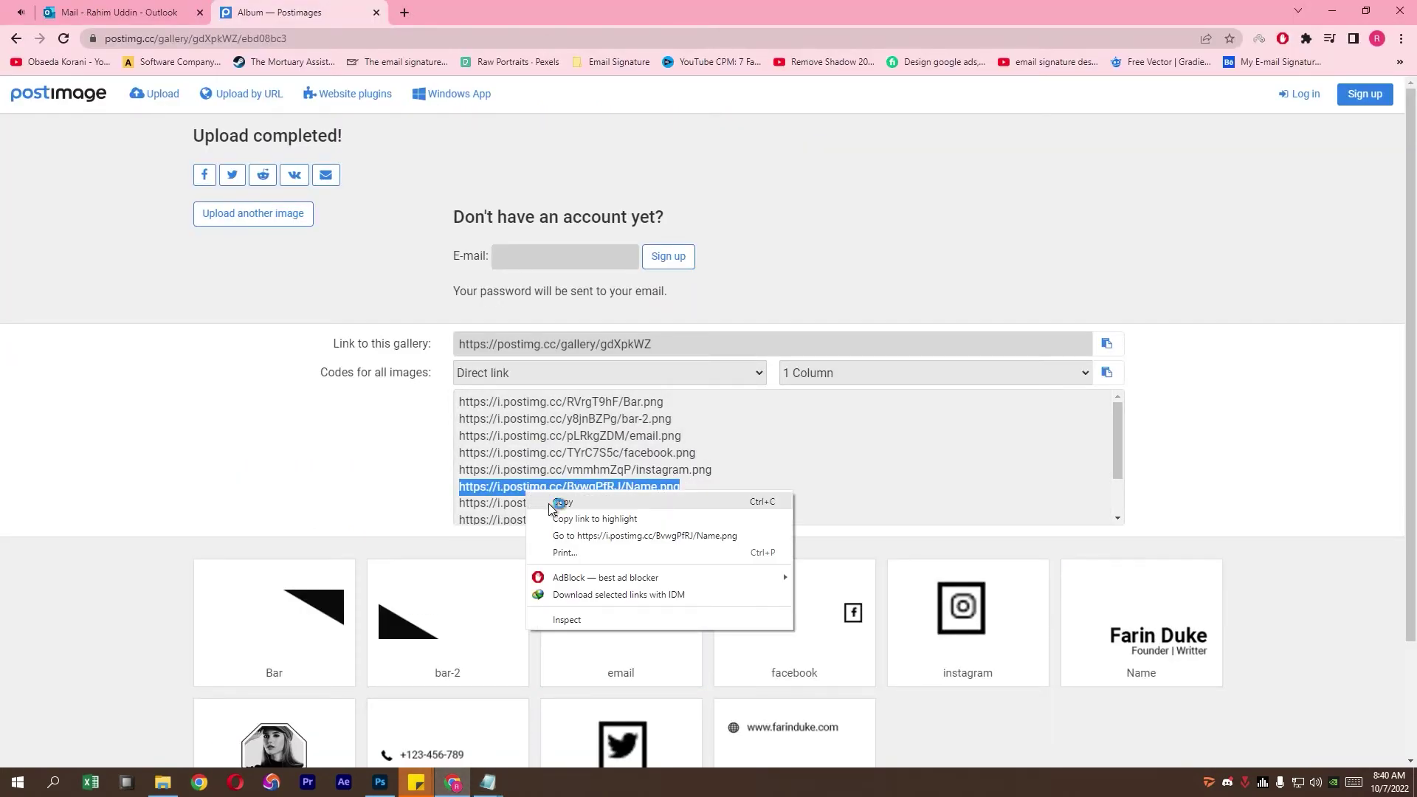
click(553, 500)
click(567, 697)
scroll(409, 476, up, 3)
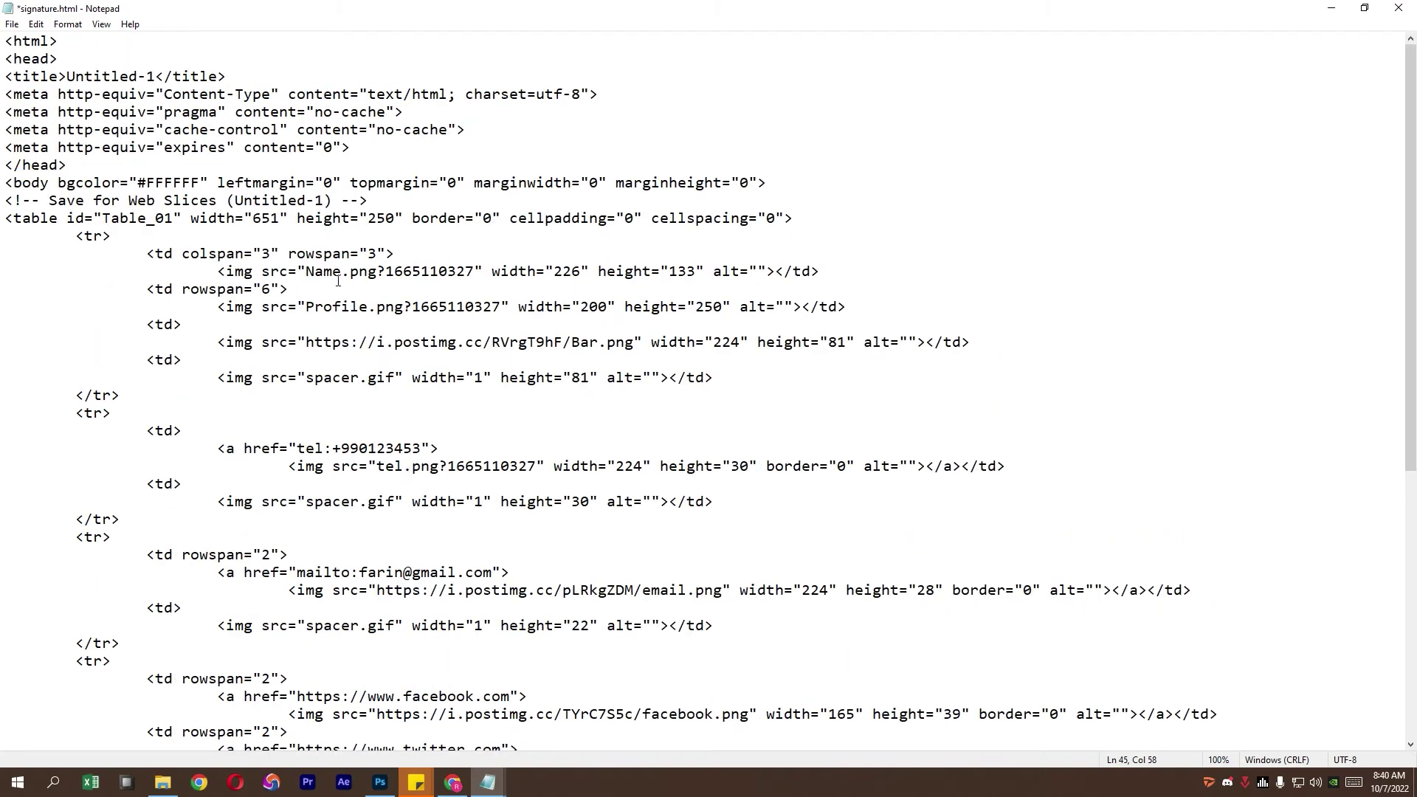
drag(307, 272, 461, 272)
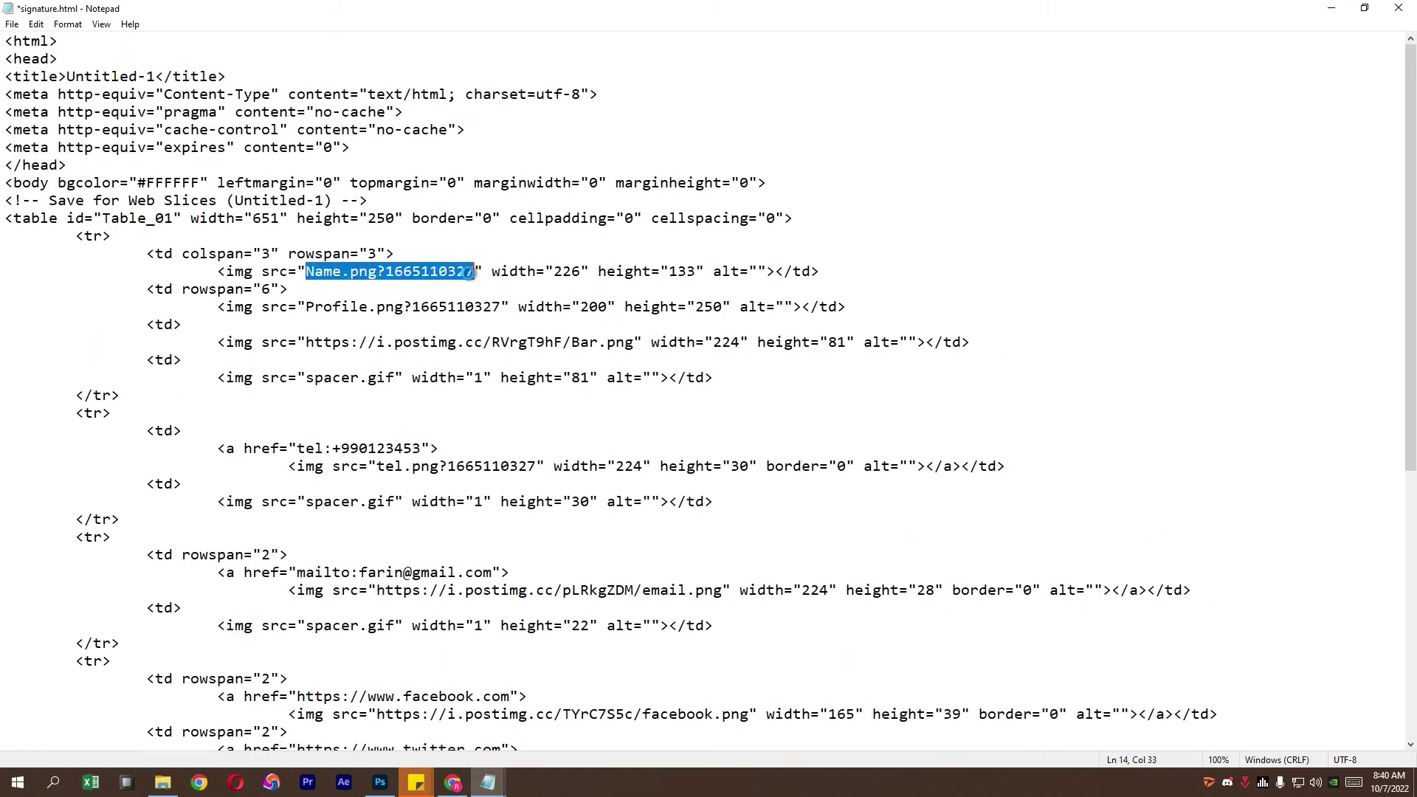
key(ctrl+v)
Replace the local Profile.png source with its hosted direct link.
click(452, 783)
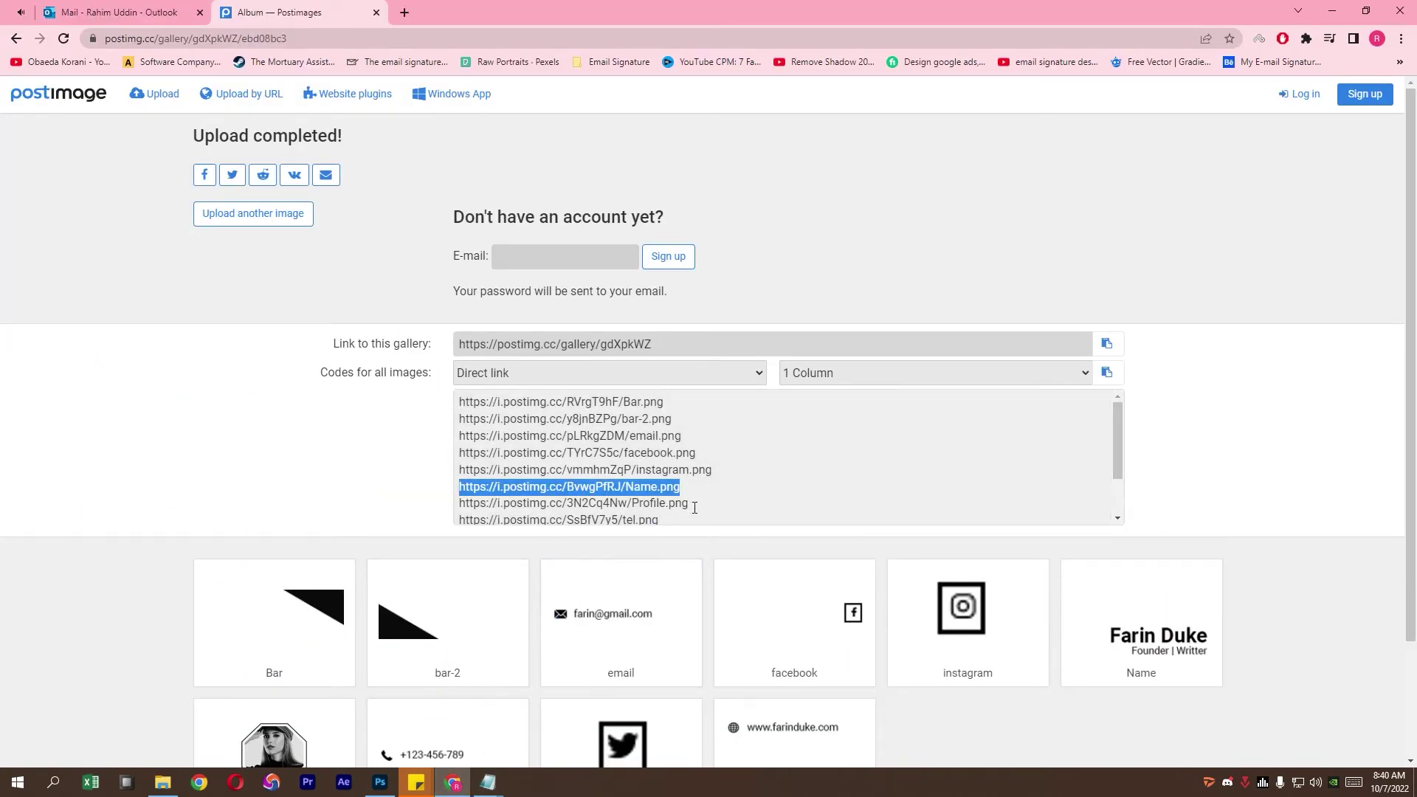
drag(695, 508, 457, 508)
right_click(497, 502)
click(509, 509)
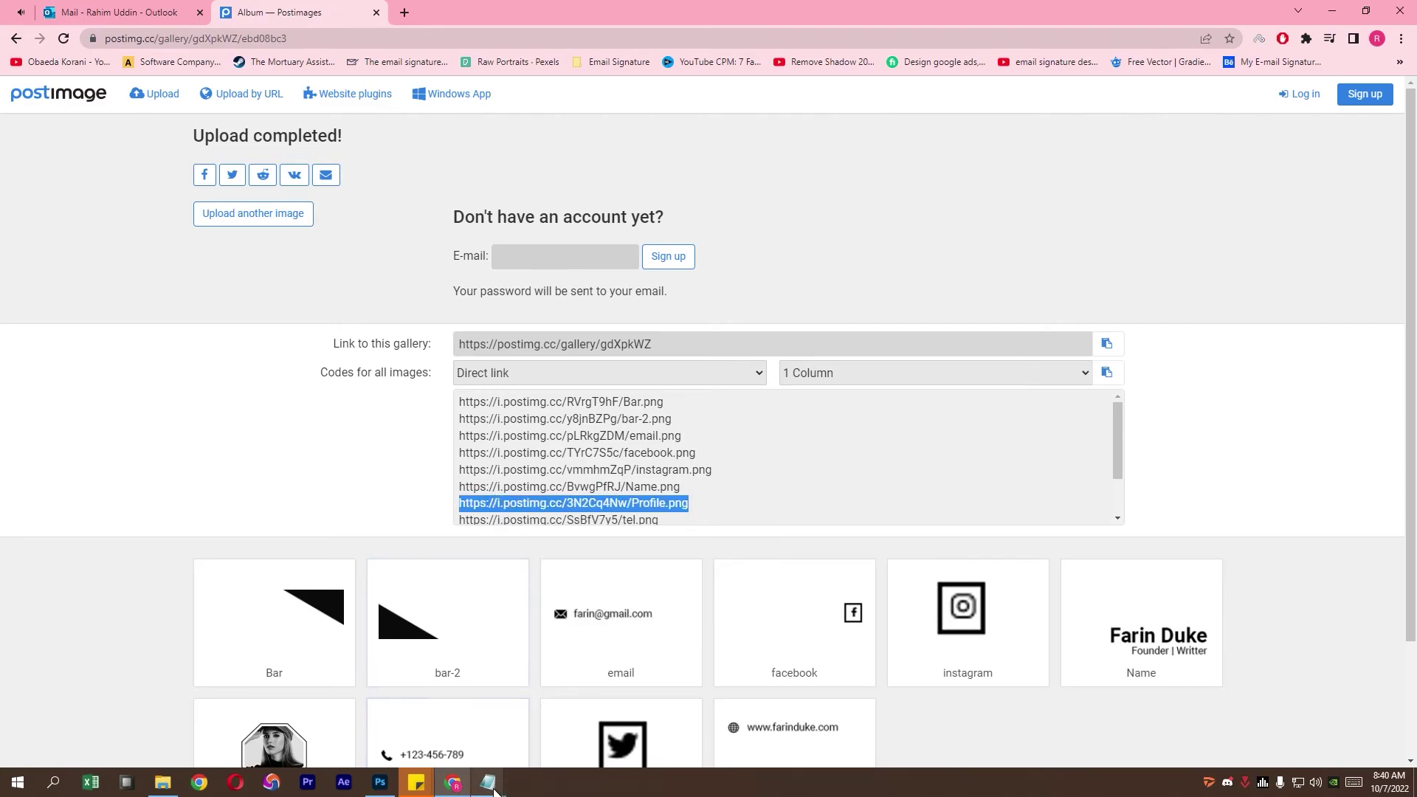
click(487, 782)
drag(310, 306, 478, 305)
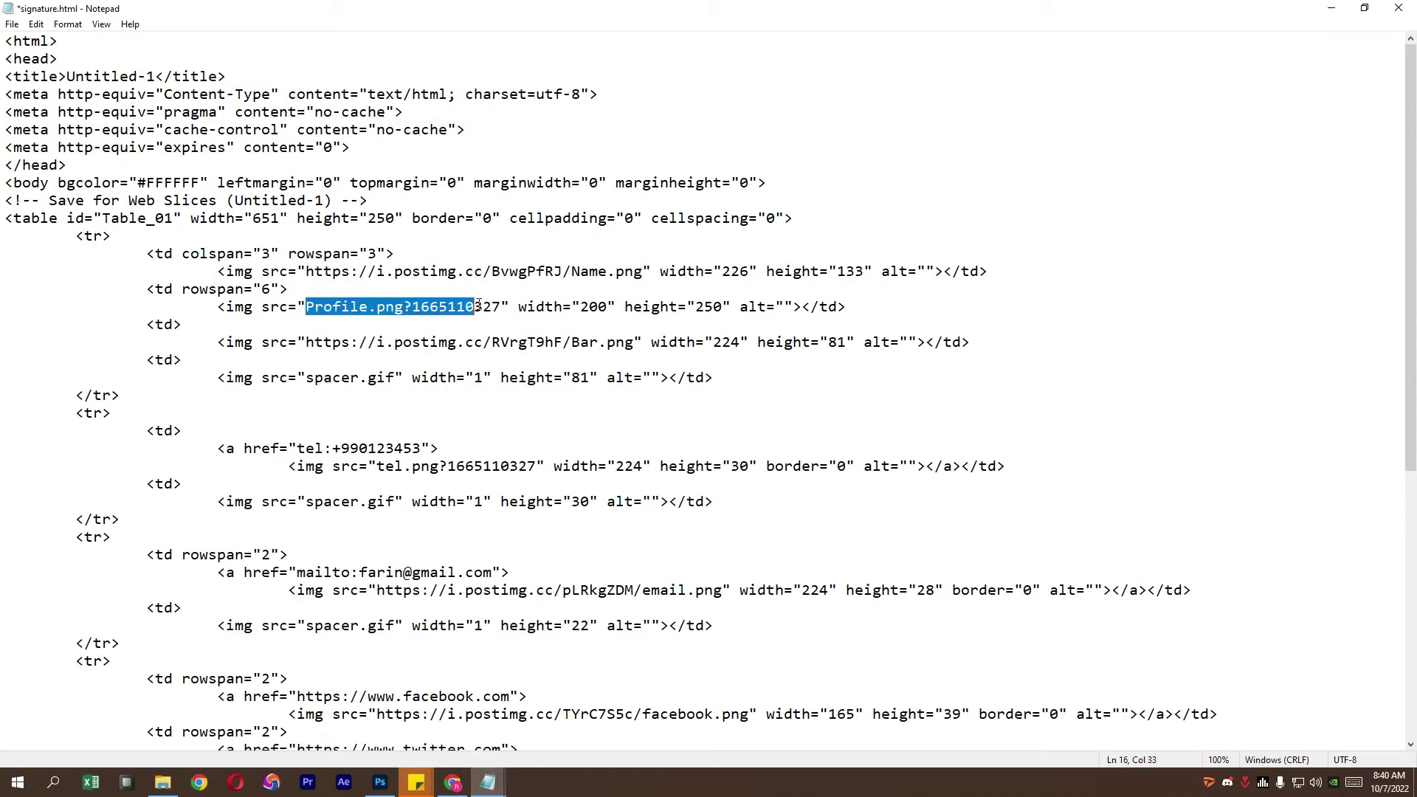
key(ctrl+v)
Replace the local tel.png image path with its hosted Postimages link.
key(alt+Tab)
scroll(662, 457, down, 1)
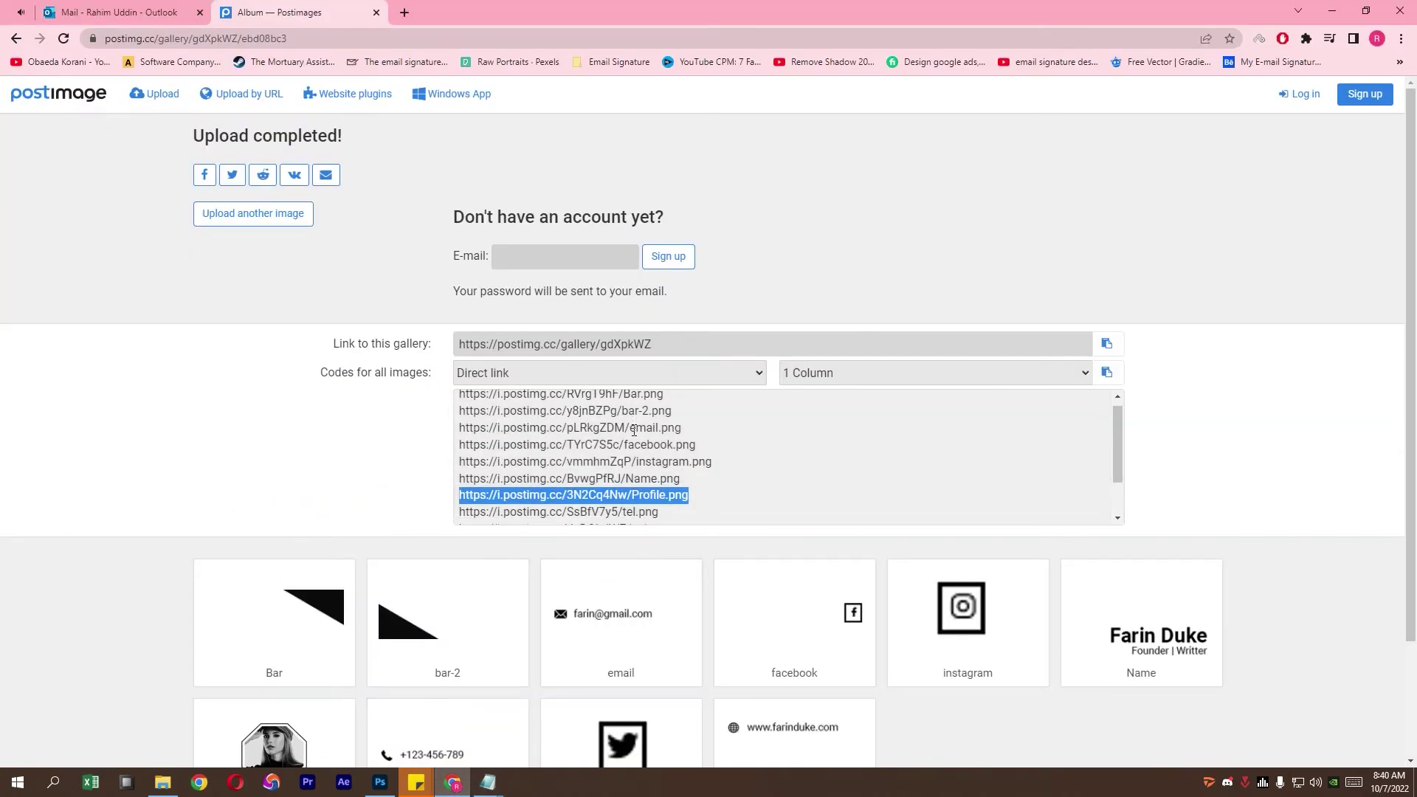
drag(662, 457, 342, 473)
right_click(469, 465)
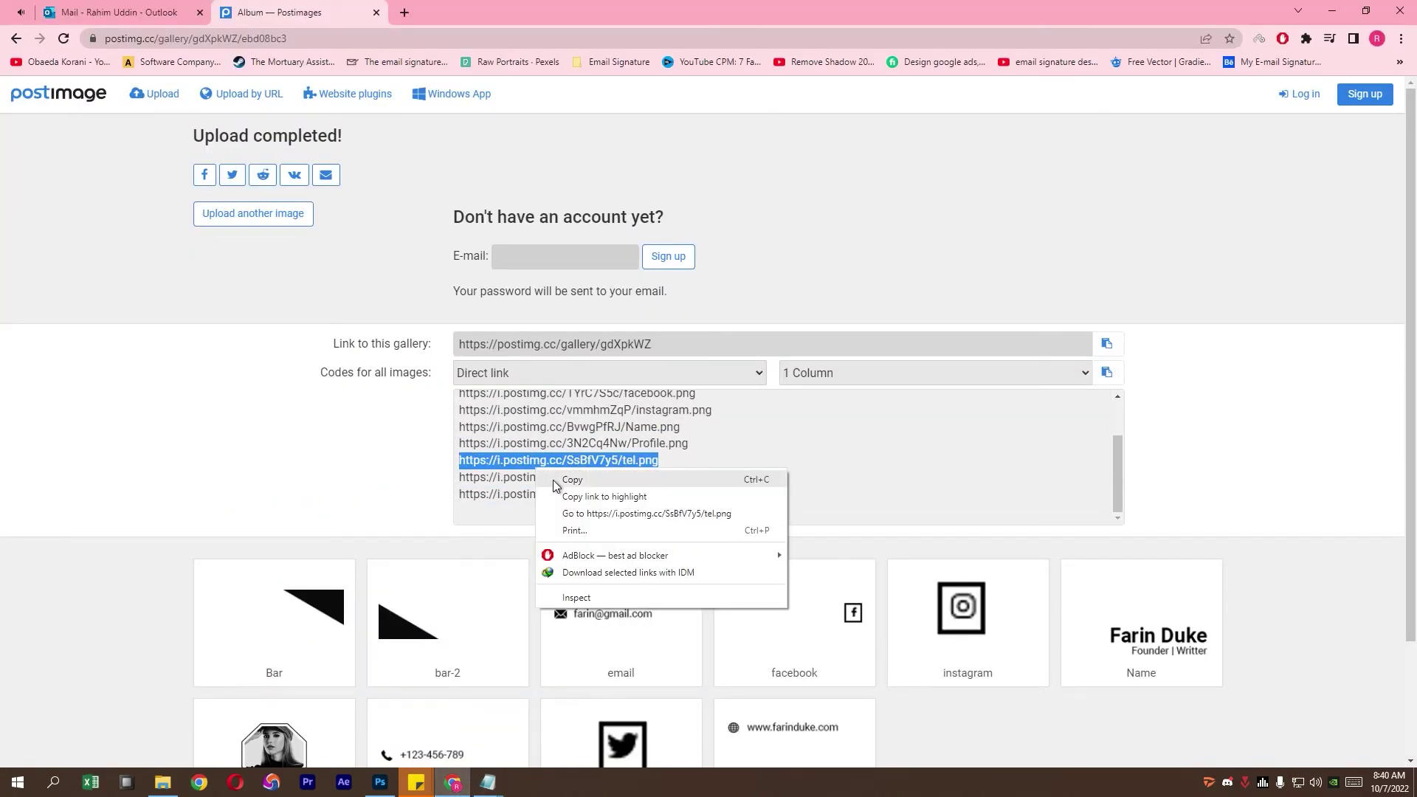
click(487, 481)
key(alt+Tab)
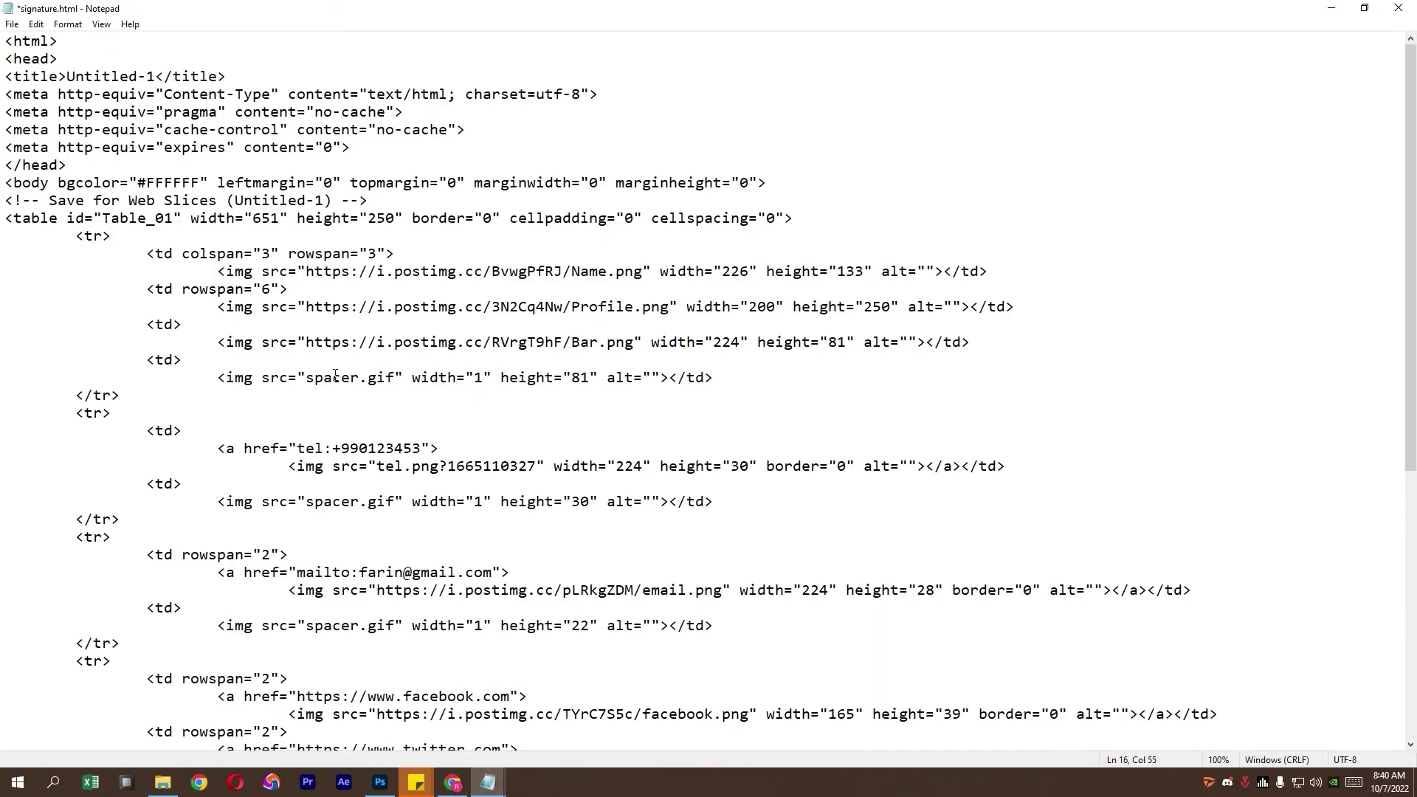
scroll(352, 432, down, 1)
scroll(358, 473, down, 1)
scroll(364, 510, down, 1)
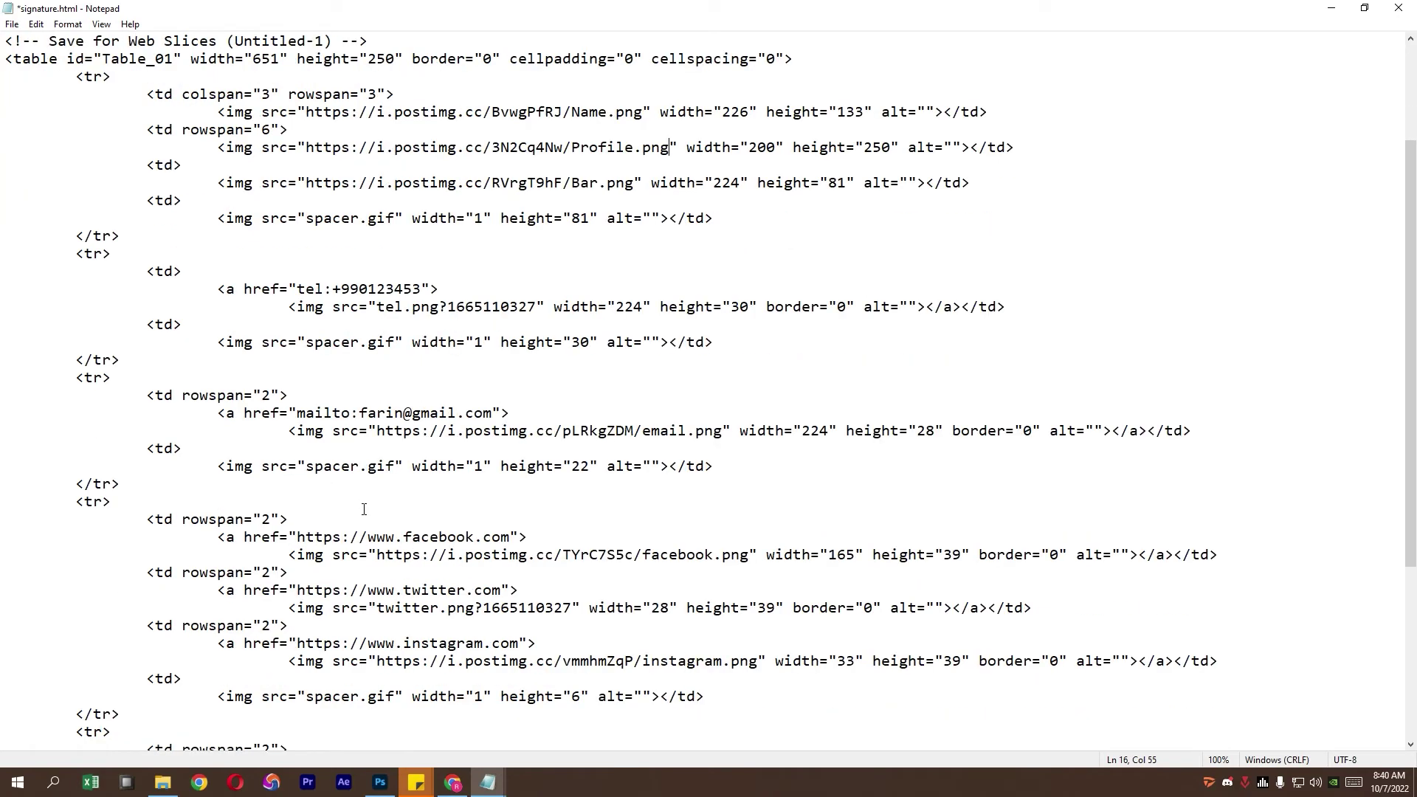
drag(378, 309, 521, 306)
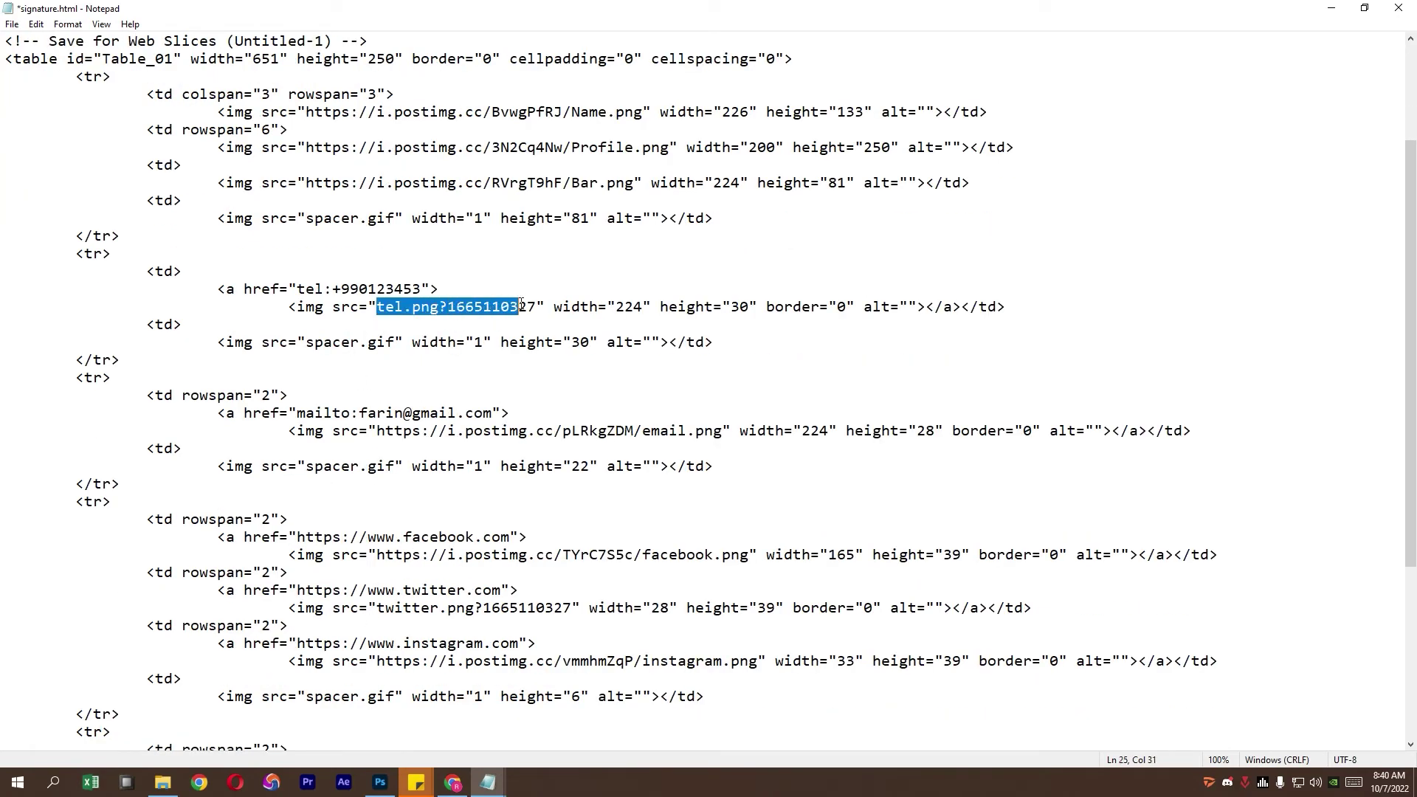
key(ctrl+v)
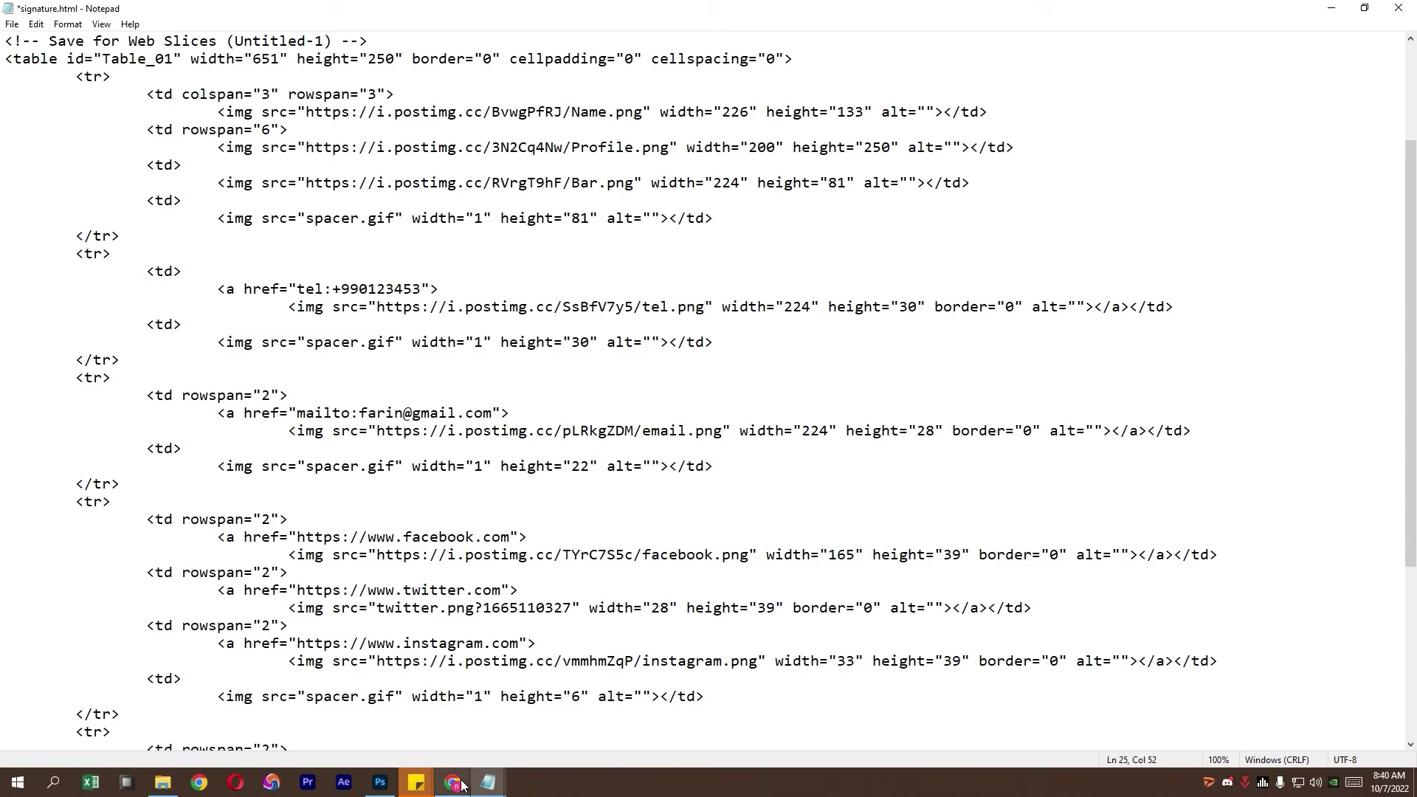
Replace the local twitter.png image path with its hosted link.
click(463, 784)
drag(695, 477, 410, 480)
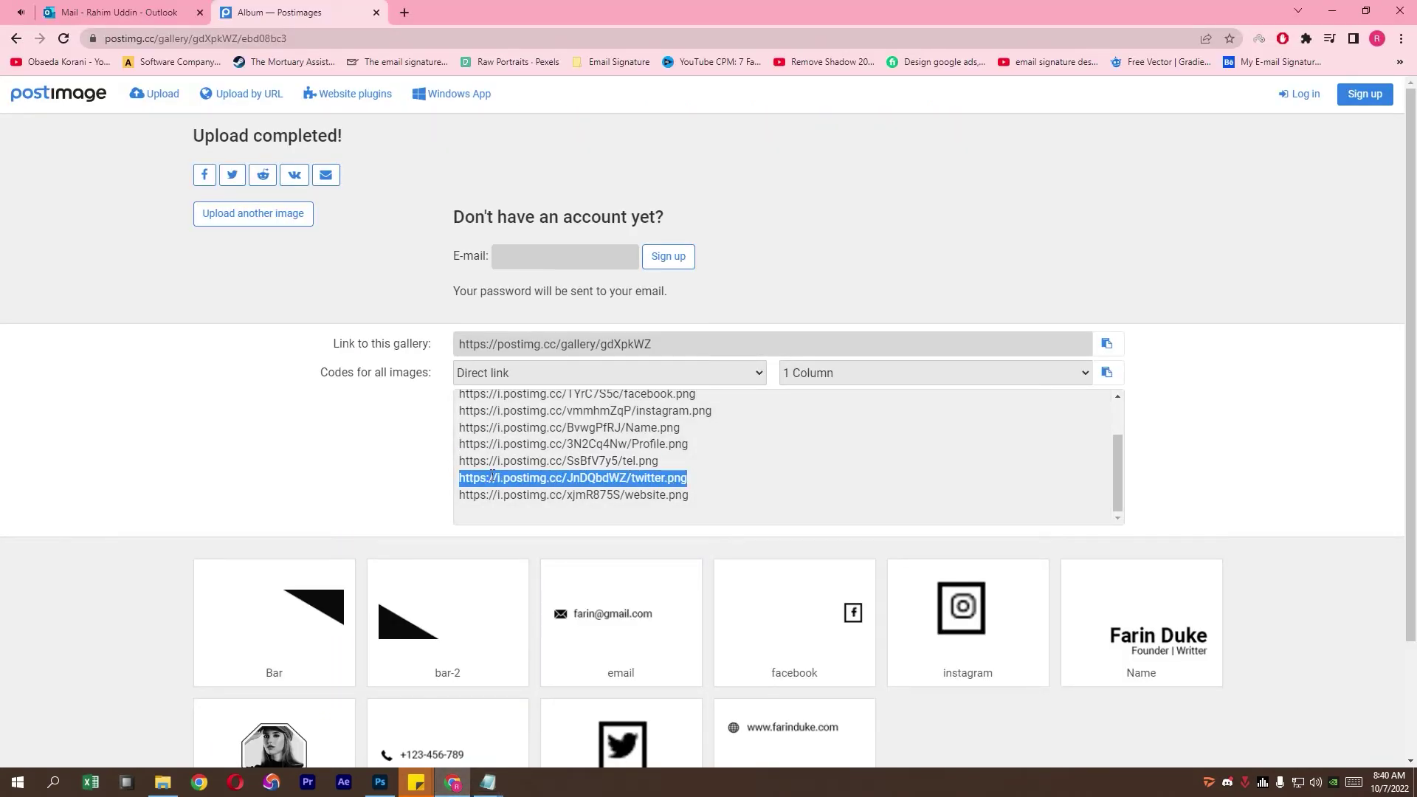
click(487, 782)
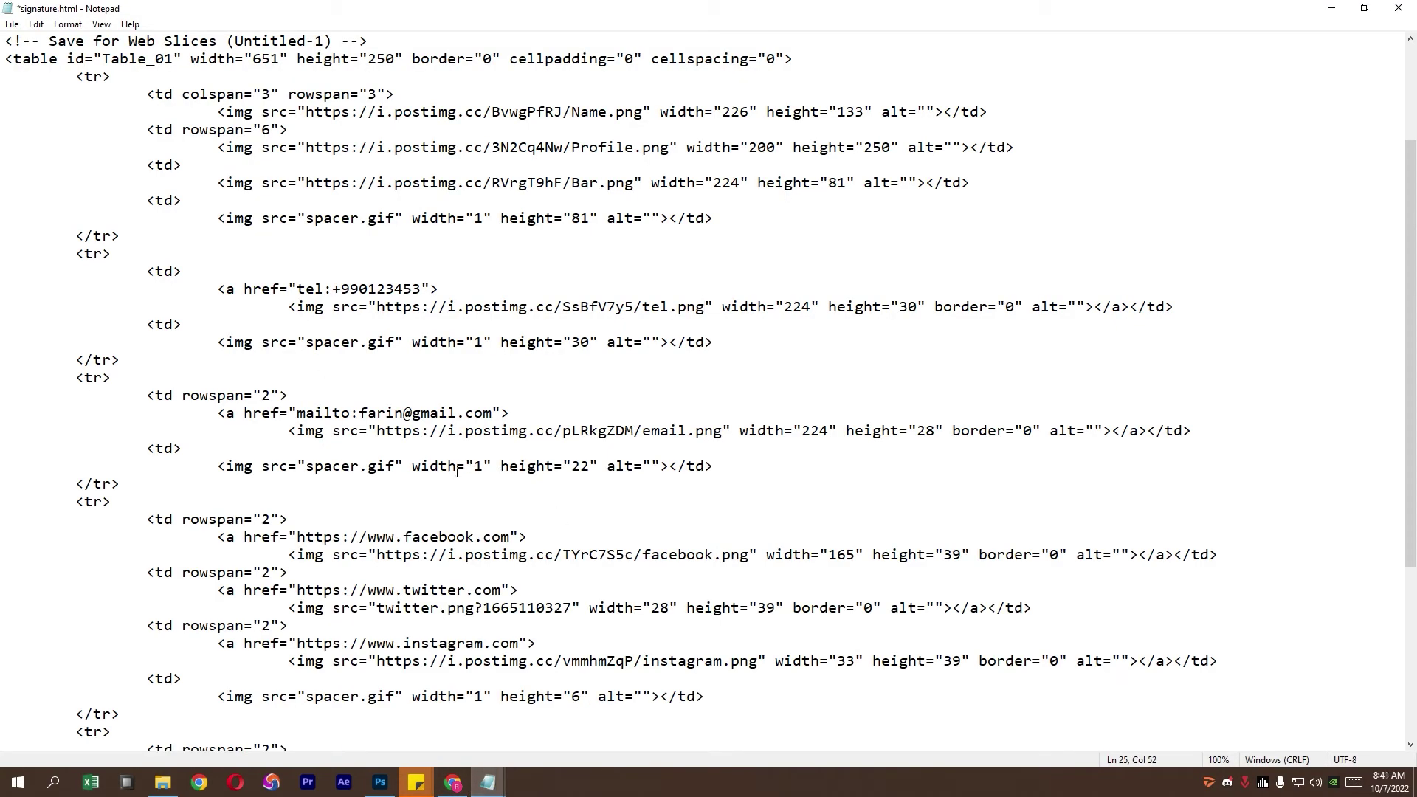
drag(377, 610, 573, 610)
key(ctrl+v)
Replace the website.png path with its hosted link and save signature.html.
click(453, 782)
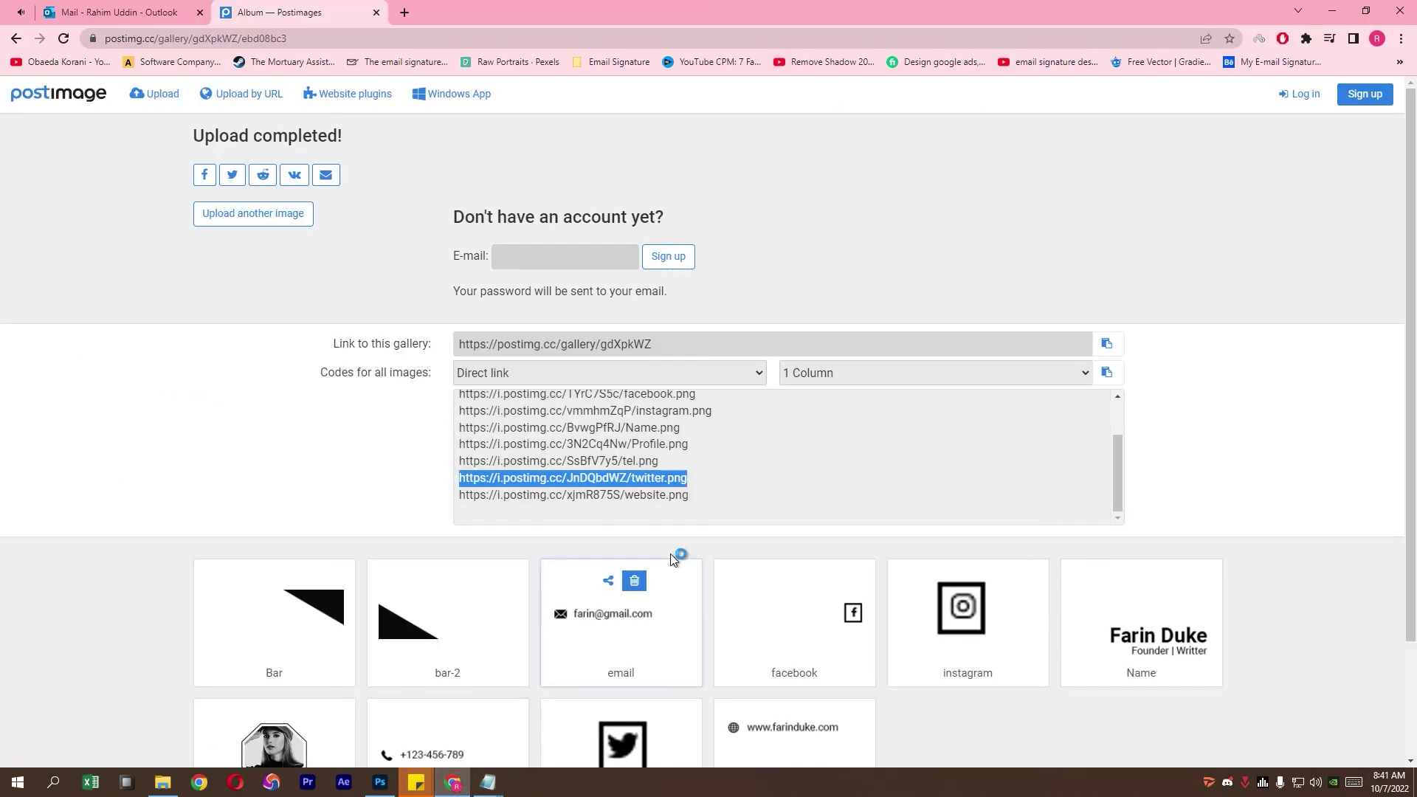
drag(697, 494, 369, 504)
right_click(505, 496)
click(531, 505)
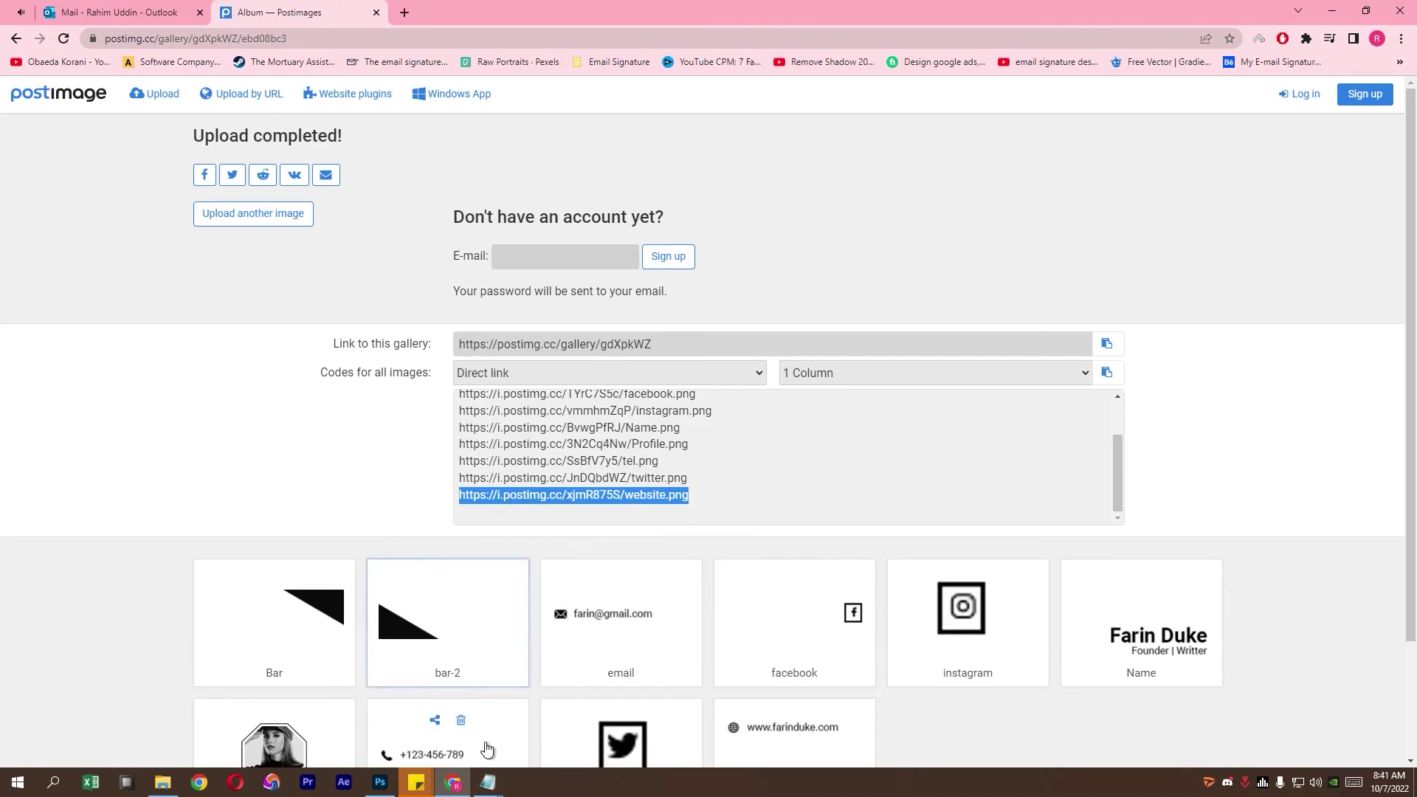
click(556, 736)
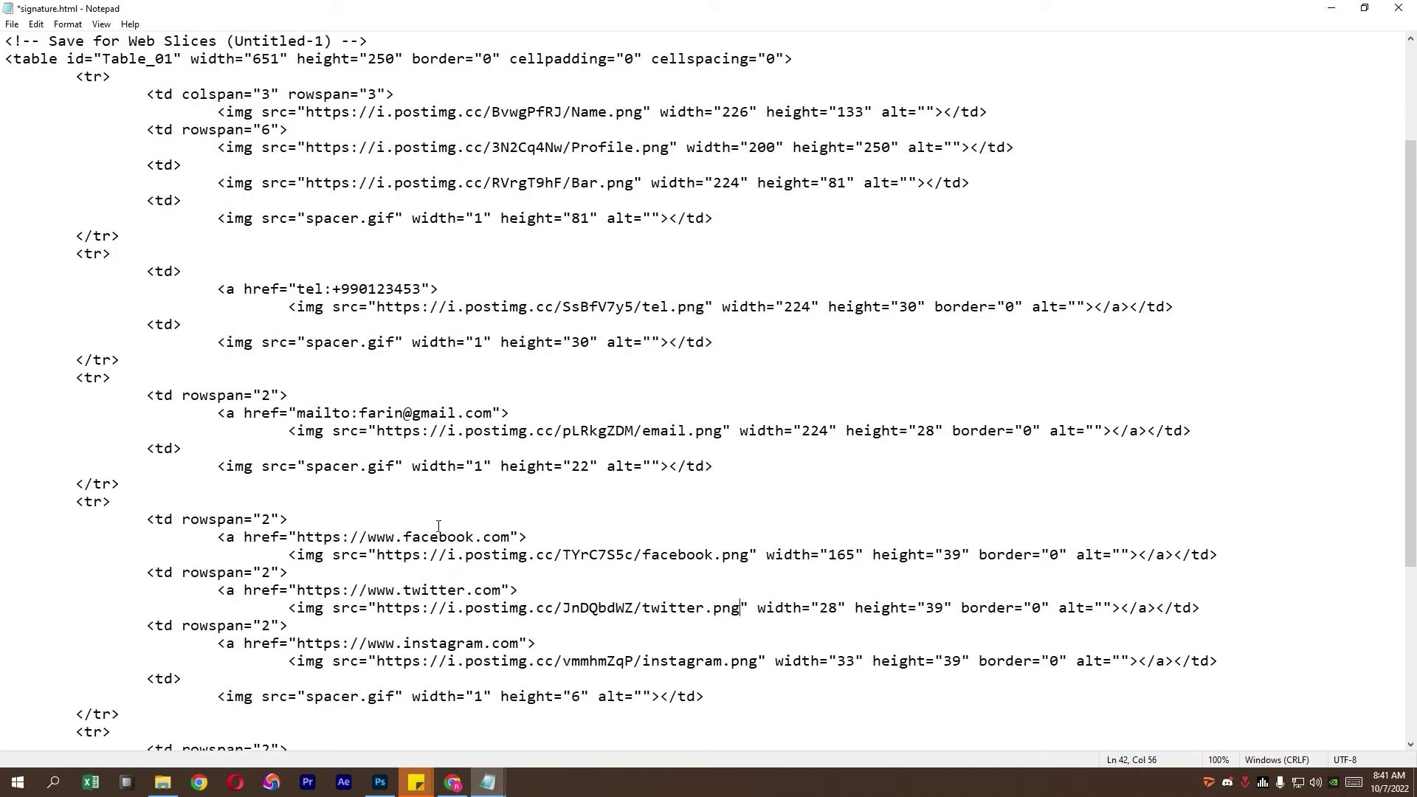
scroll(426, 662, down, 2)
scroll(398, 643, down, 1)
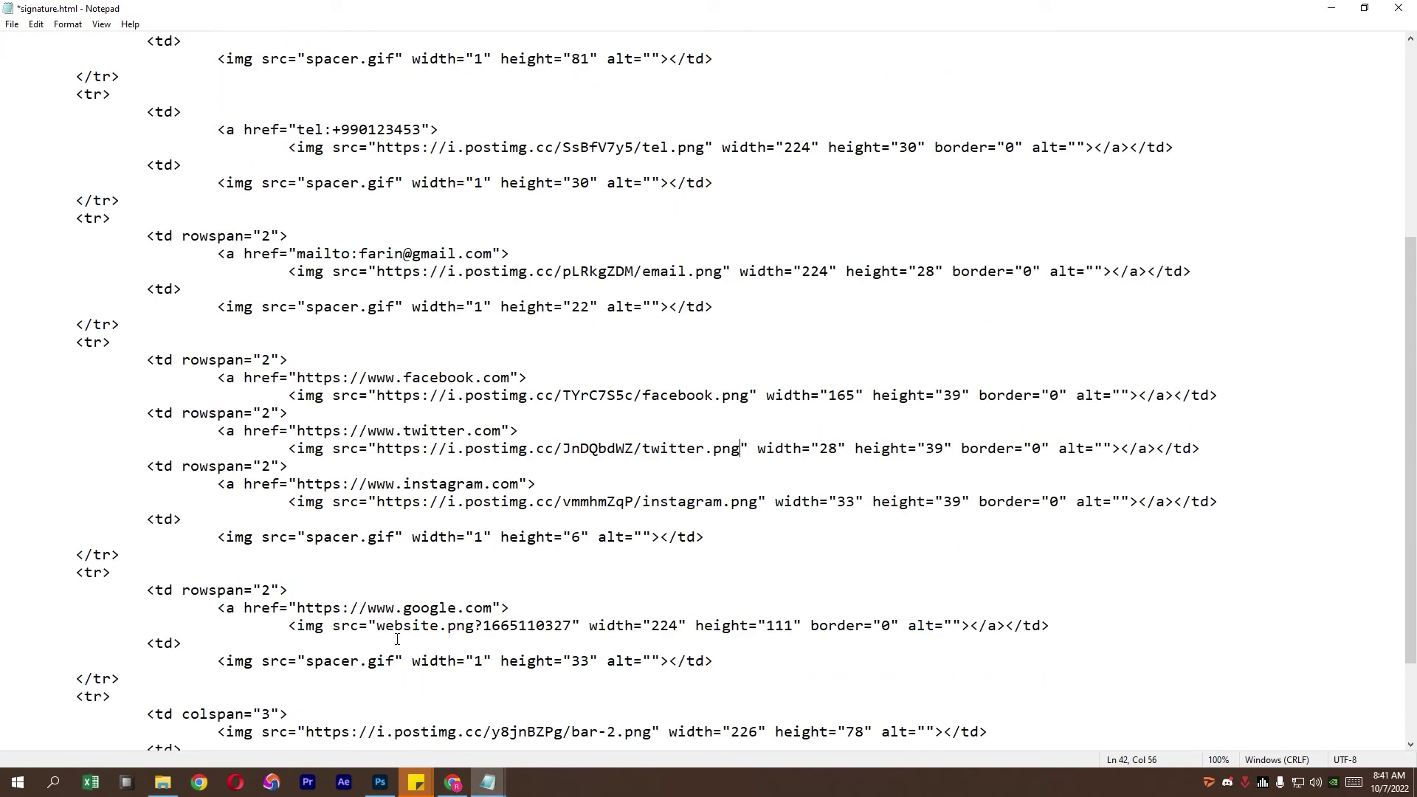
drag(378, 627, 519, 625)
key(ctrl+v)
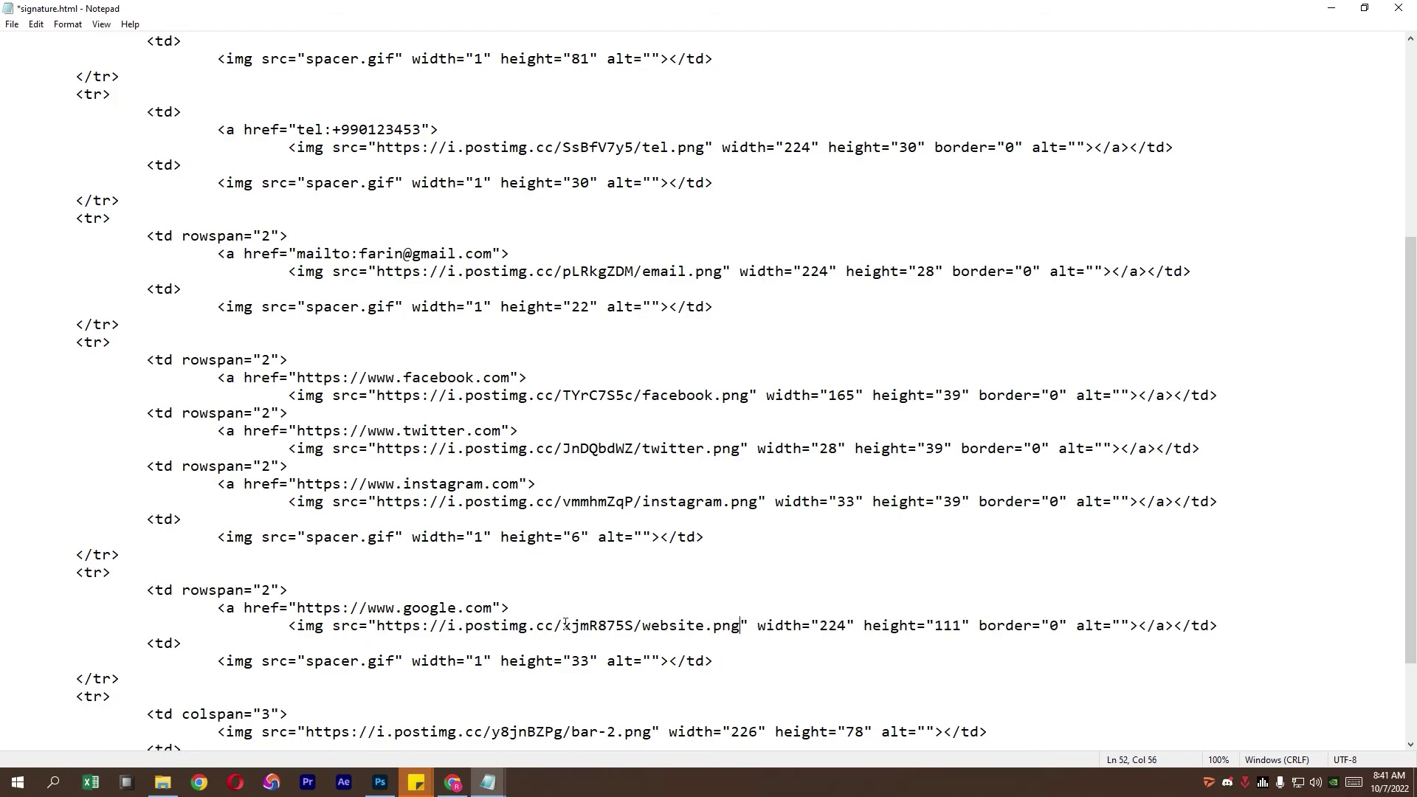
click(11, 24)
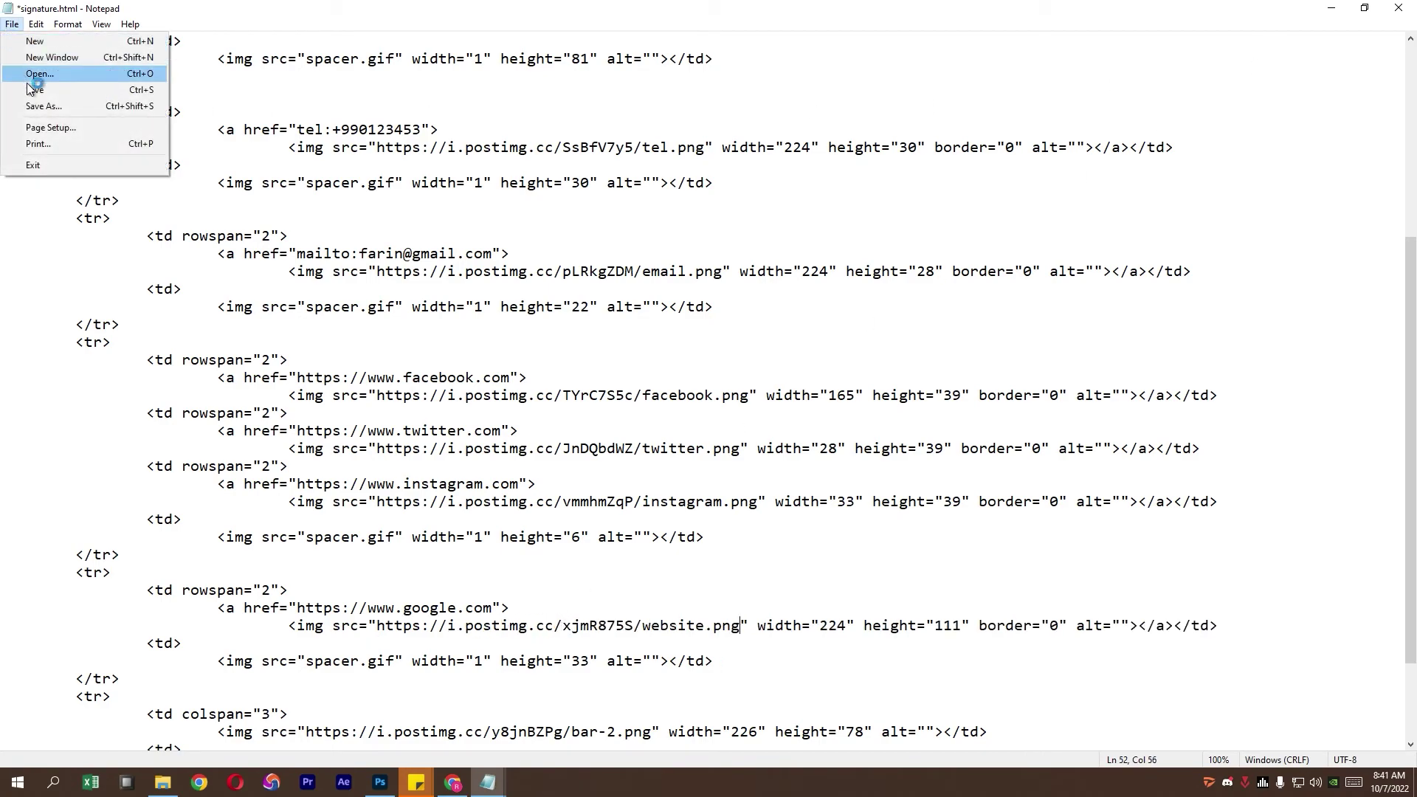
click(33, 89)
Close Notepad and the Postimages tab, then open signature.html in Chrome.
click(1398, 7)
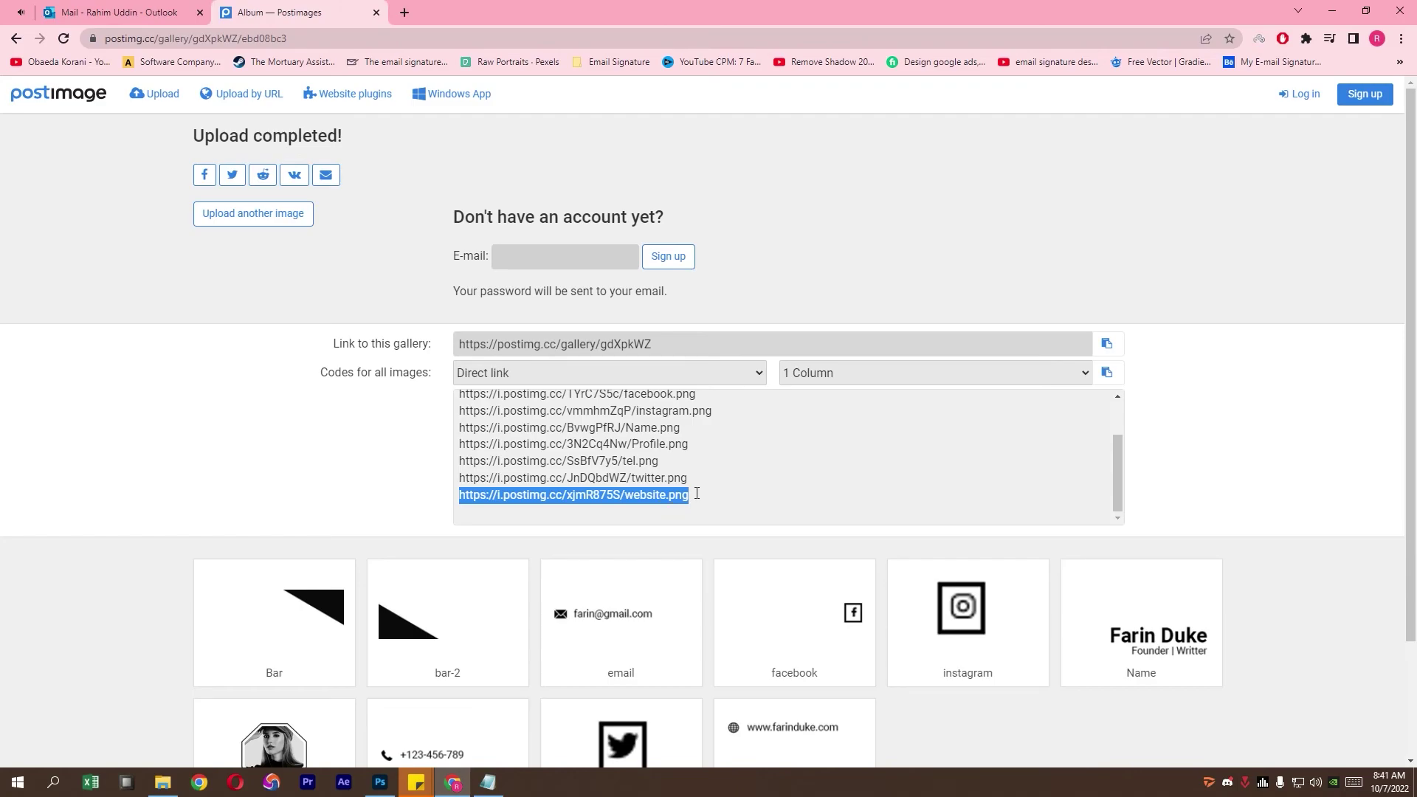
click(376, 12)
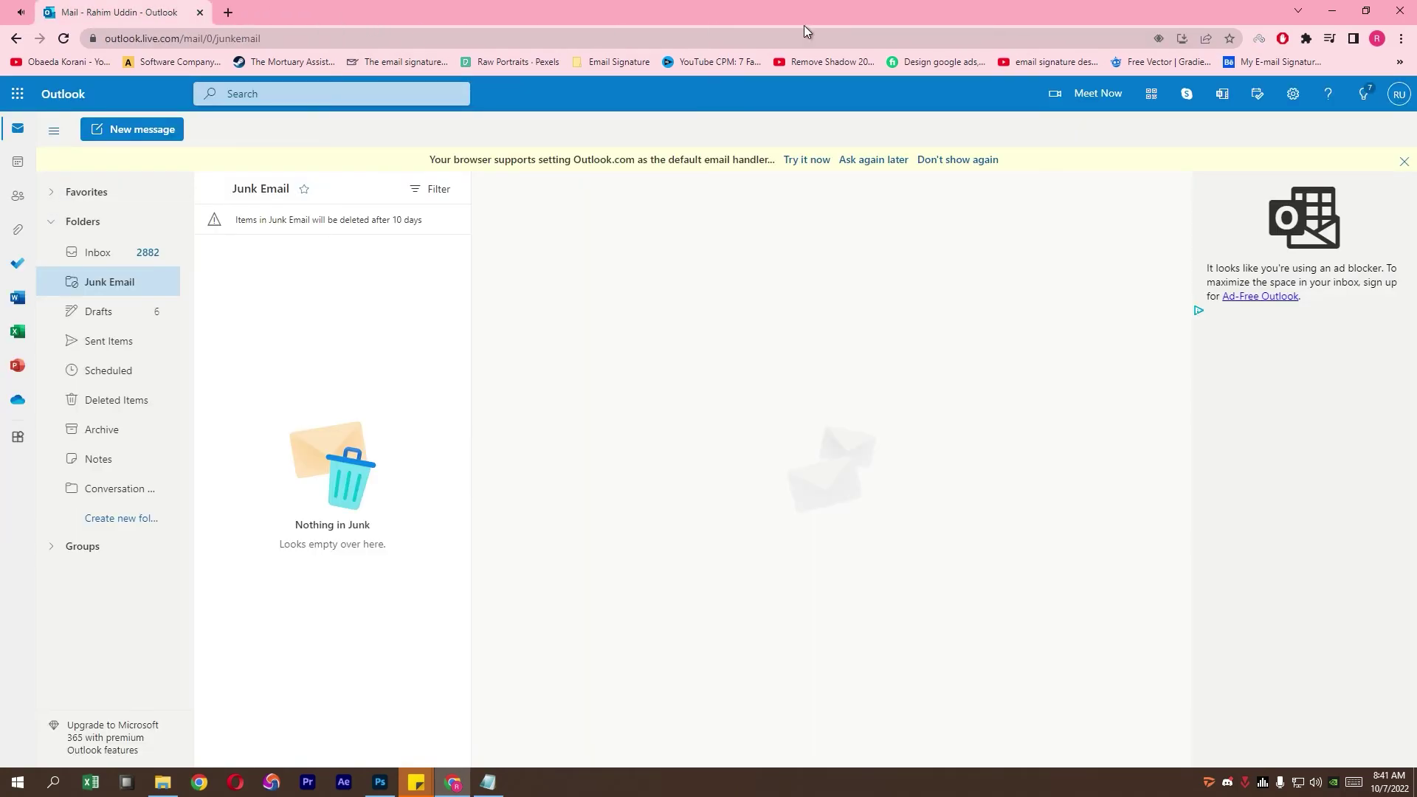
click(1332, 10)
click(407, 173)
right_click(398, 192)
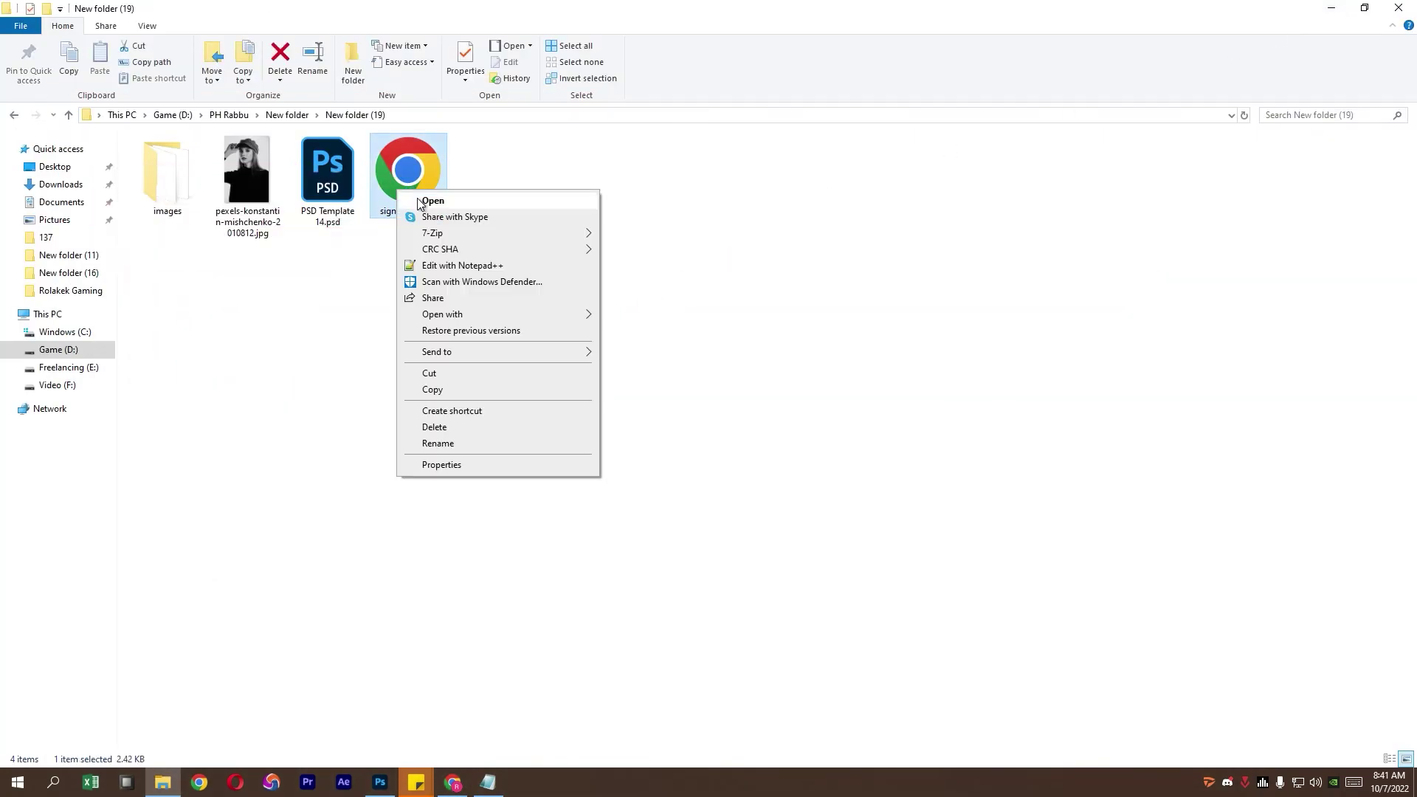
click(433, 201)
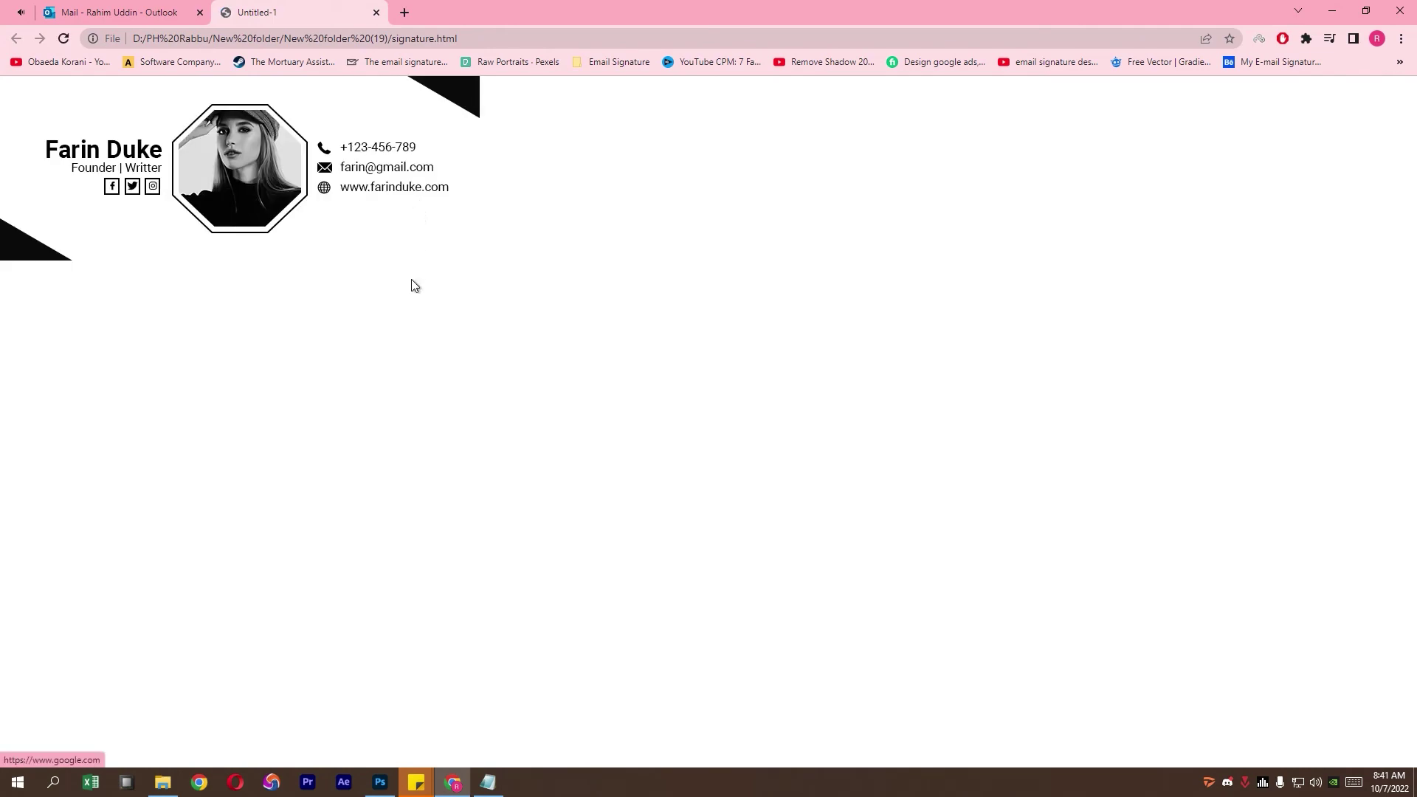
Copy the entire rendered signature and return to the Outlook mail tab.
key(ctrl+a)
right_click(360, 296)
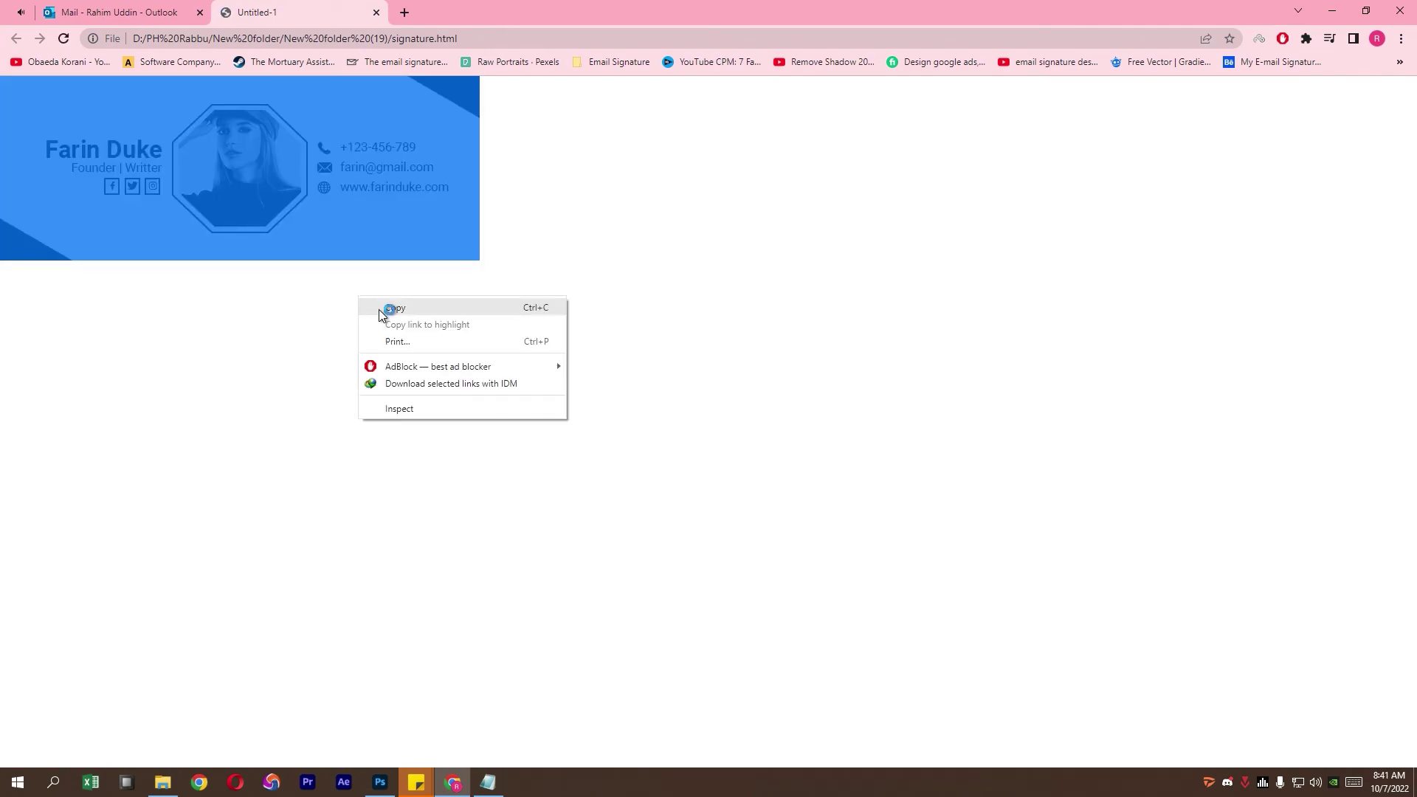
click(379, 309)
click(164, 21)
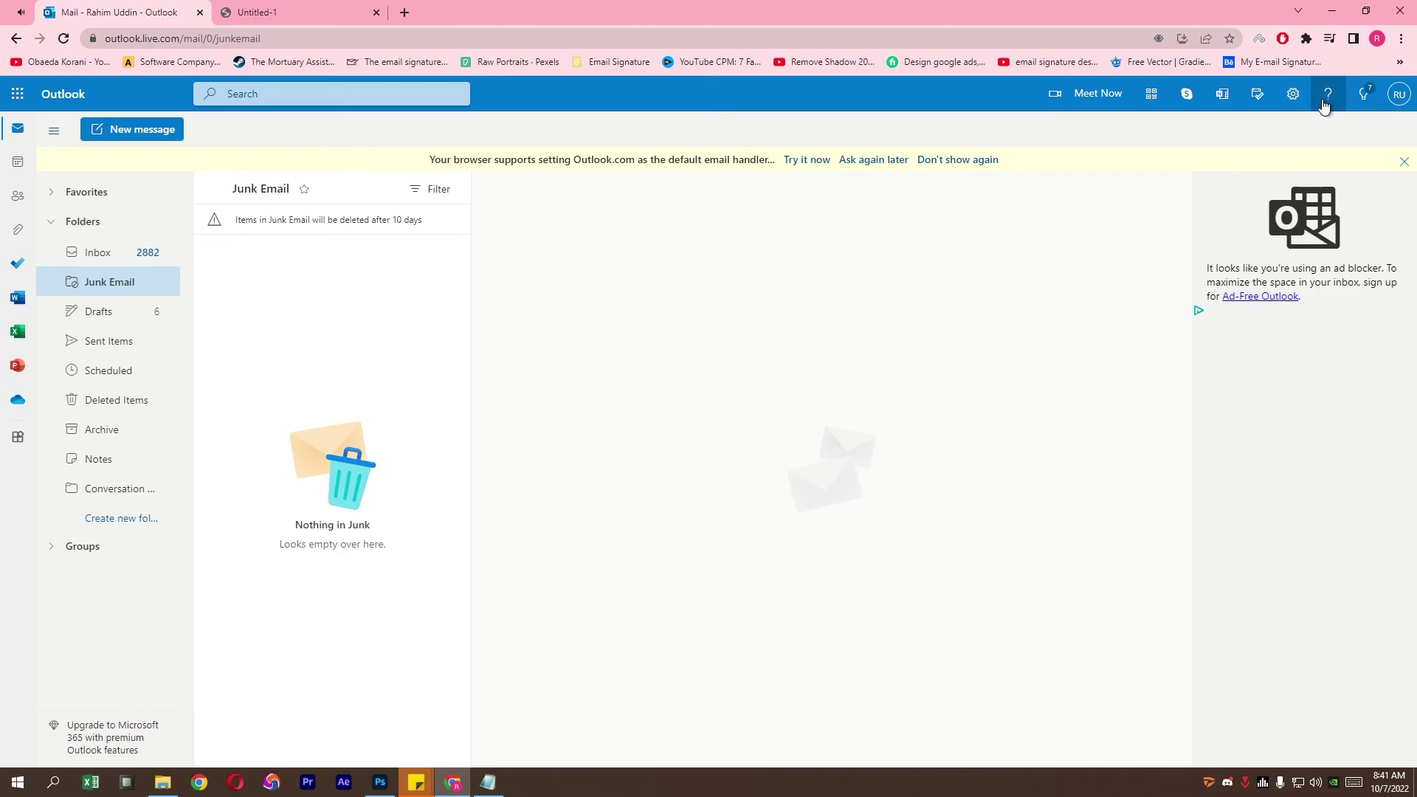
In email signature settings, create a signature named Demo and paste the contact card.
click(1293, 94)
click(1277, 699)
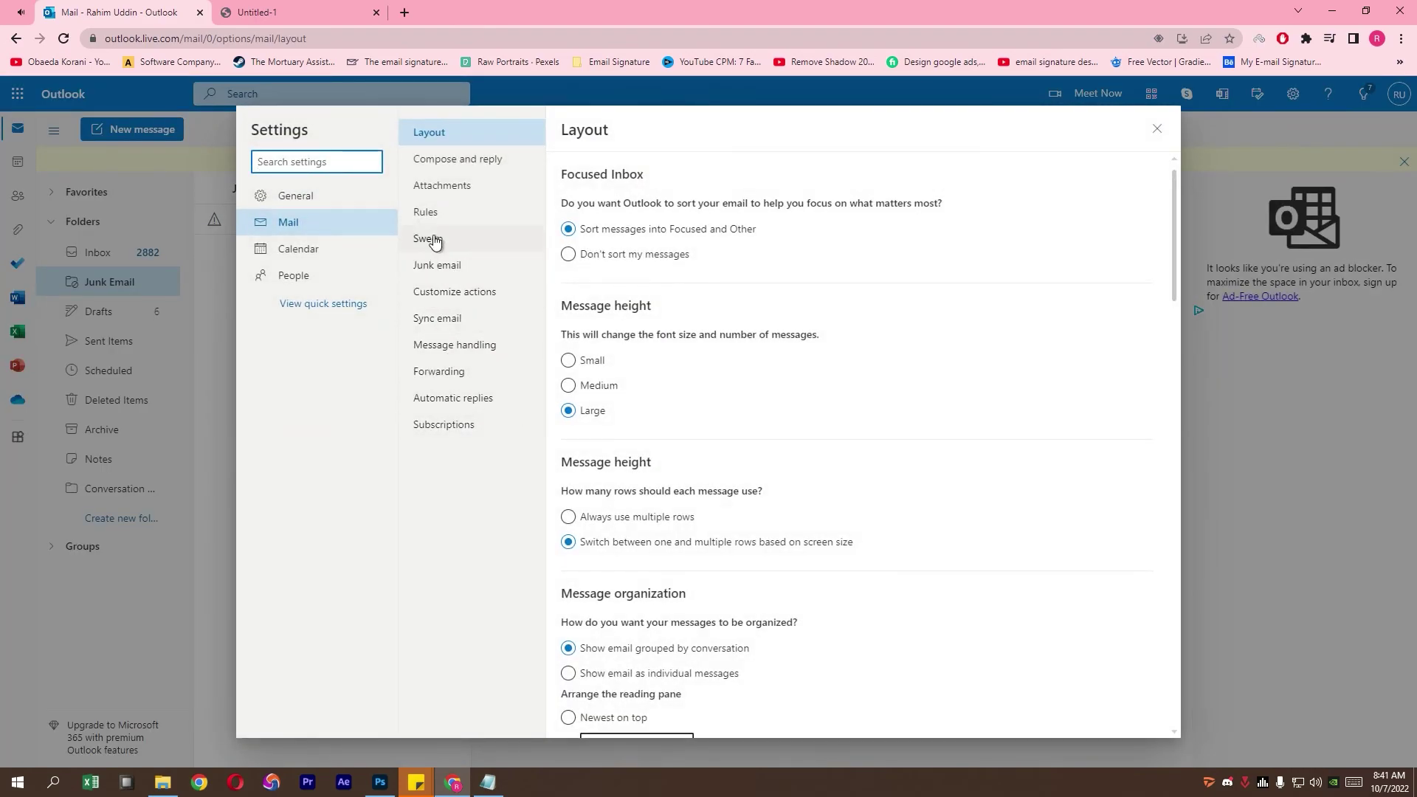
click(469, 161)
click(624, 270)
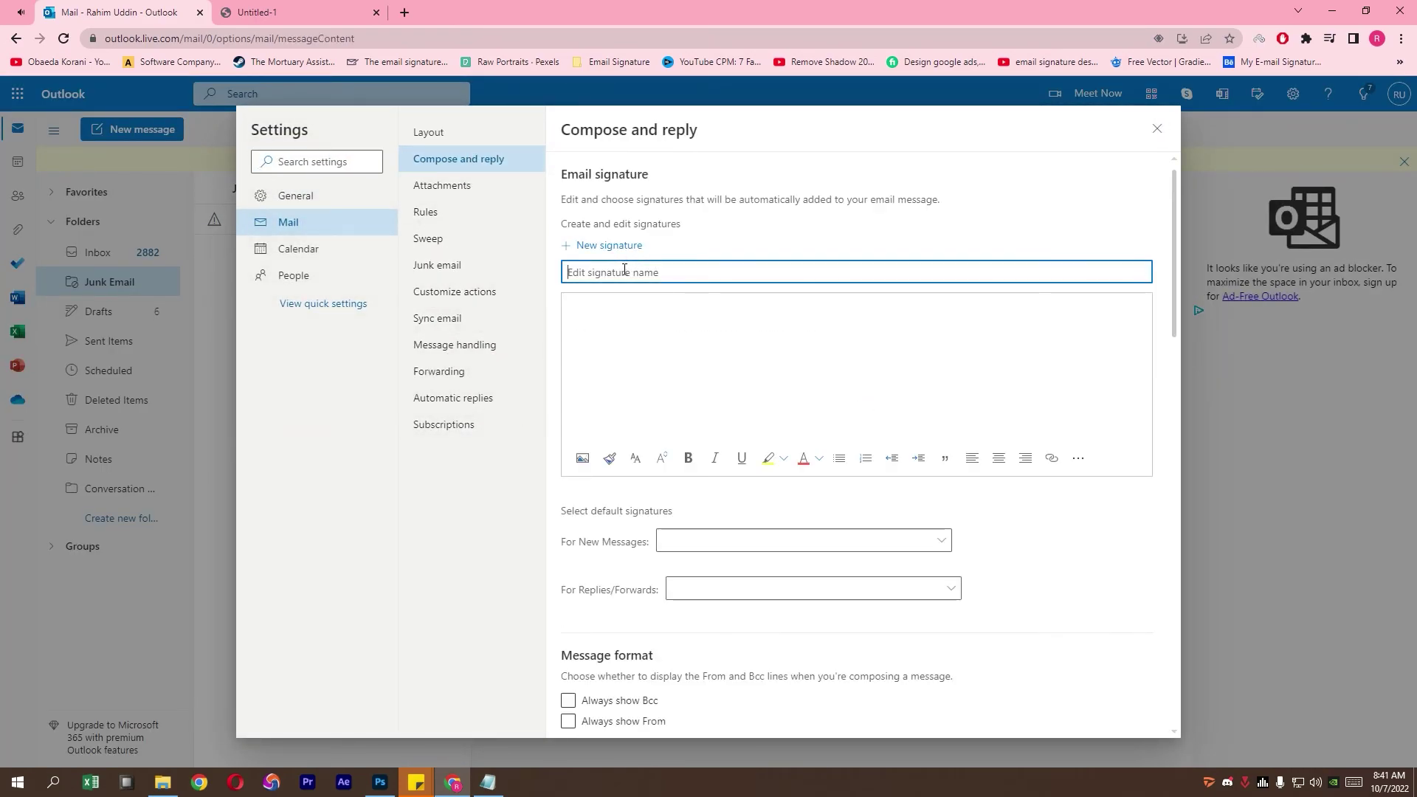
text(Demo)
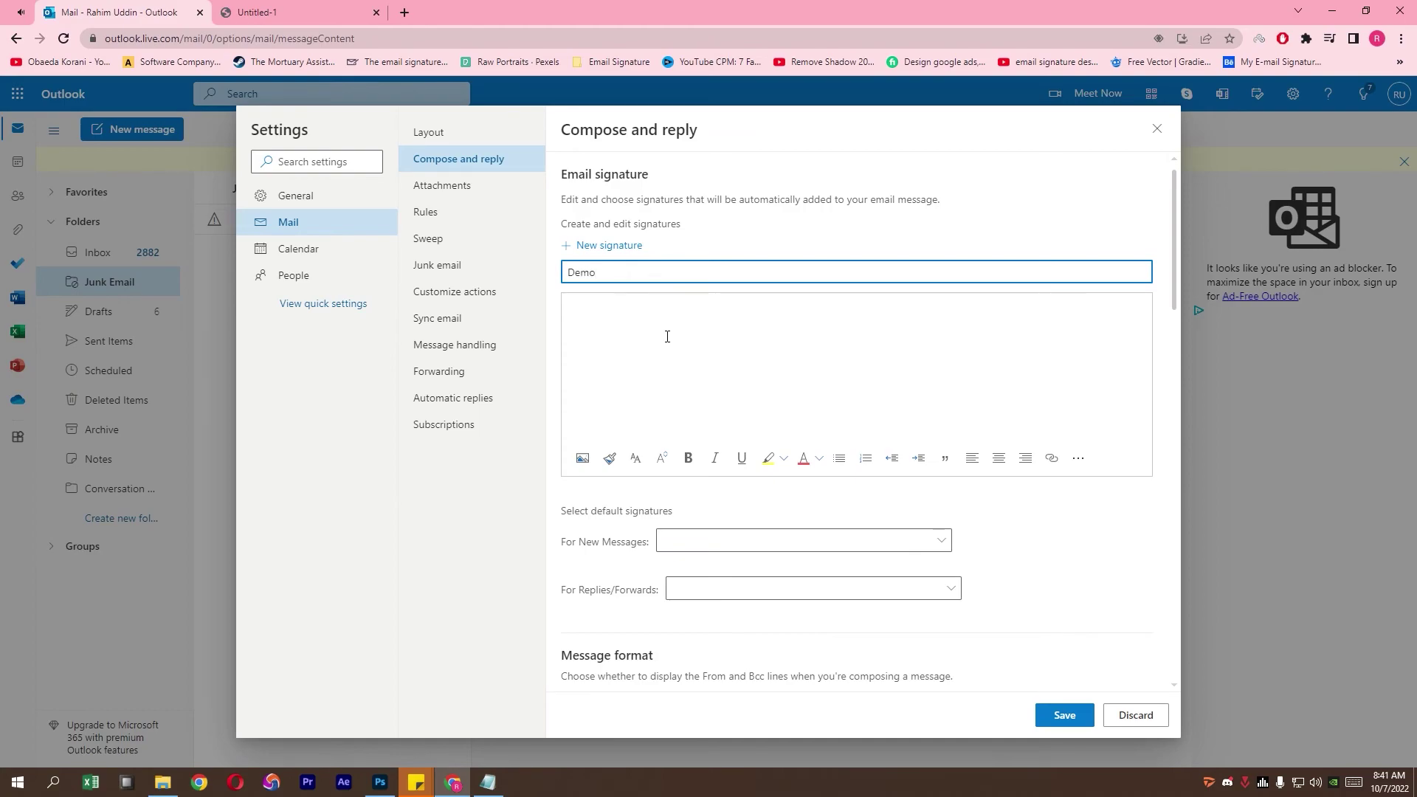
right_click(667, 336)
click(703, 404)
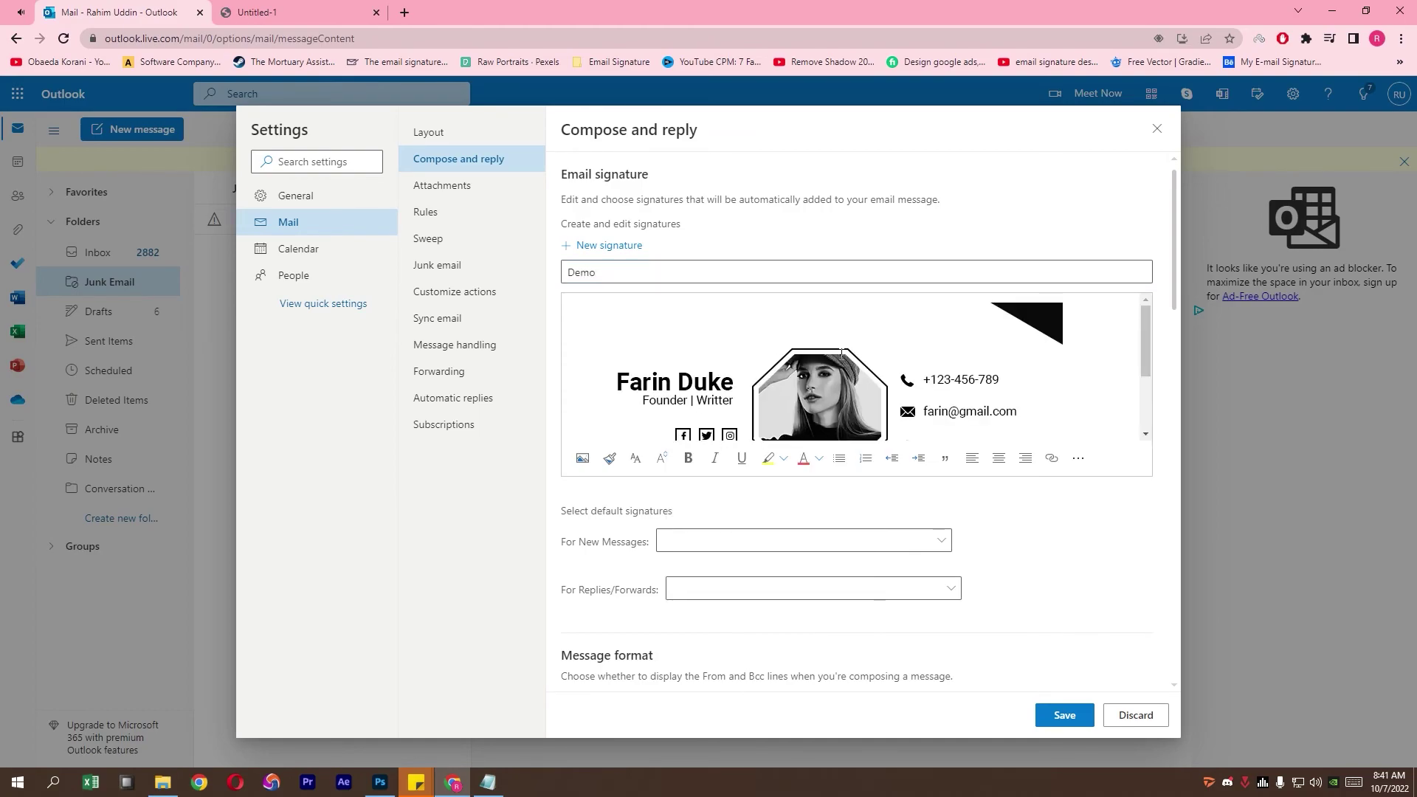
Check the phone, e-mail, website and social-icon elements of the pasted signature.
scroll(842, 354, down, 1)
click(963, 307)
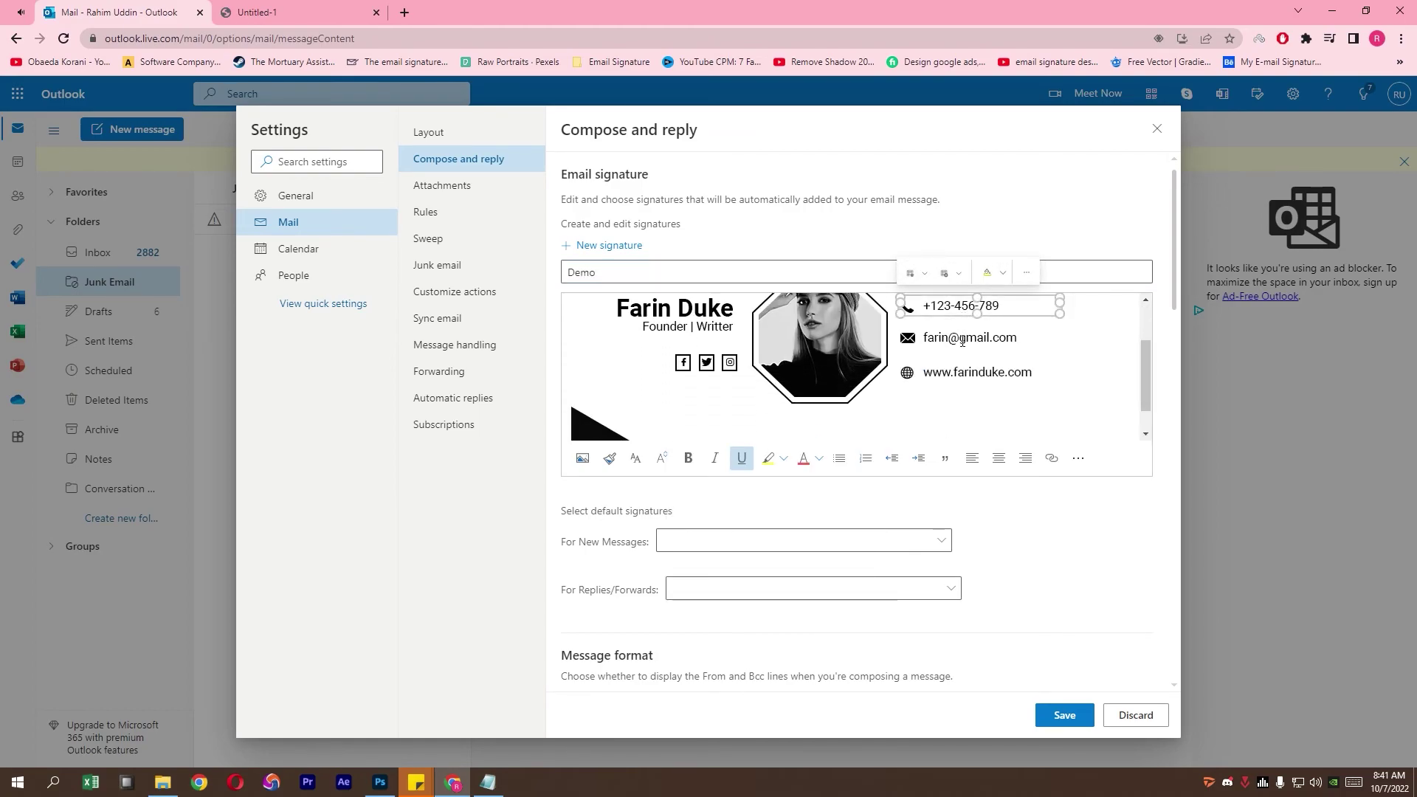
click(962, 341)
click(957, 376)
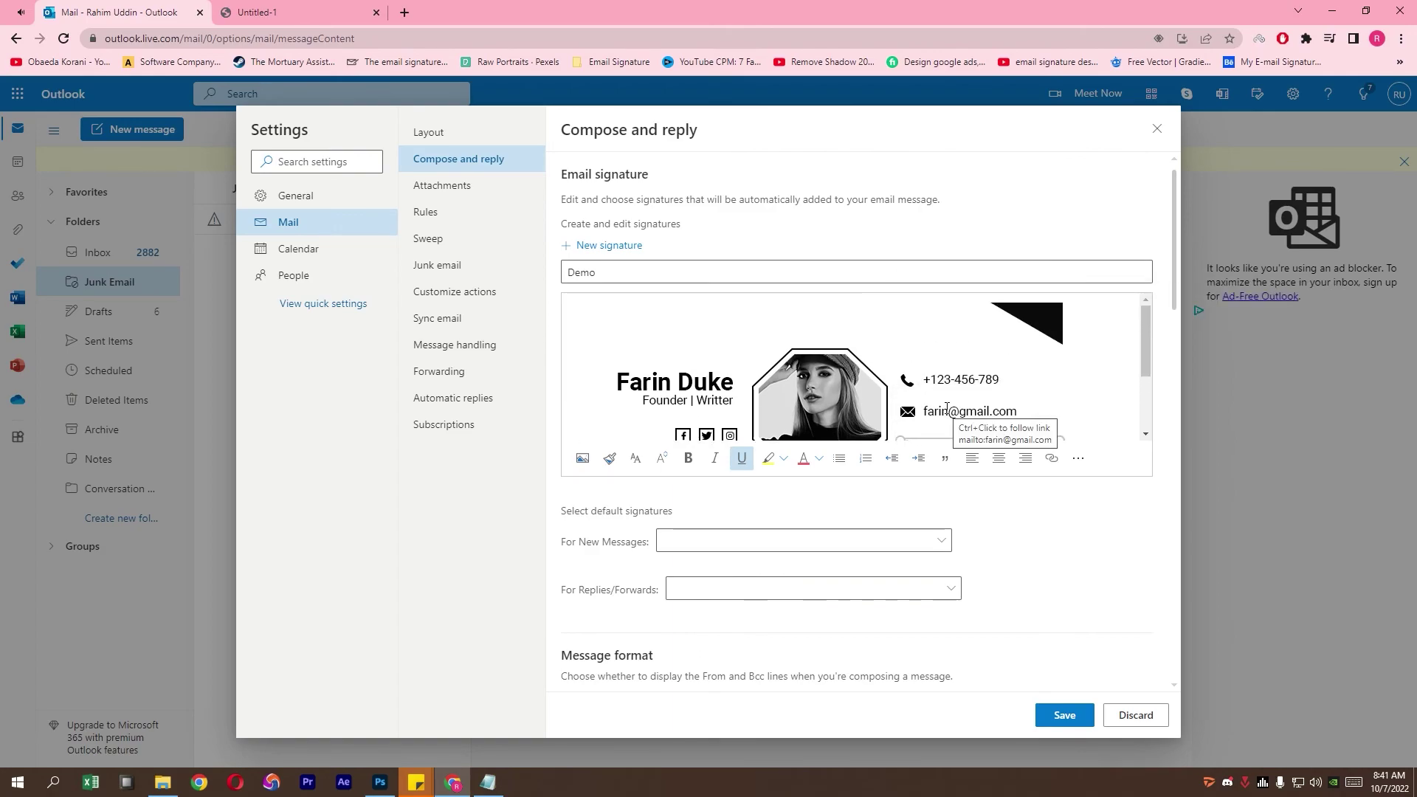
click(729, 365)
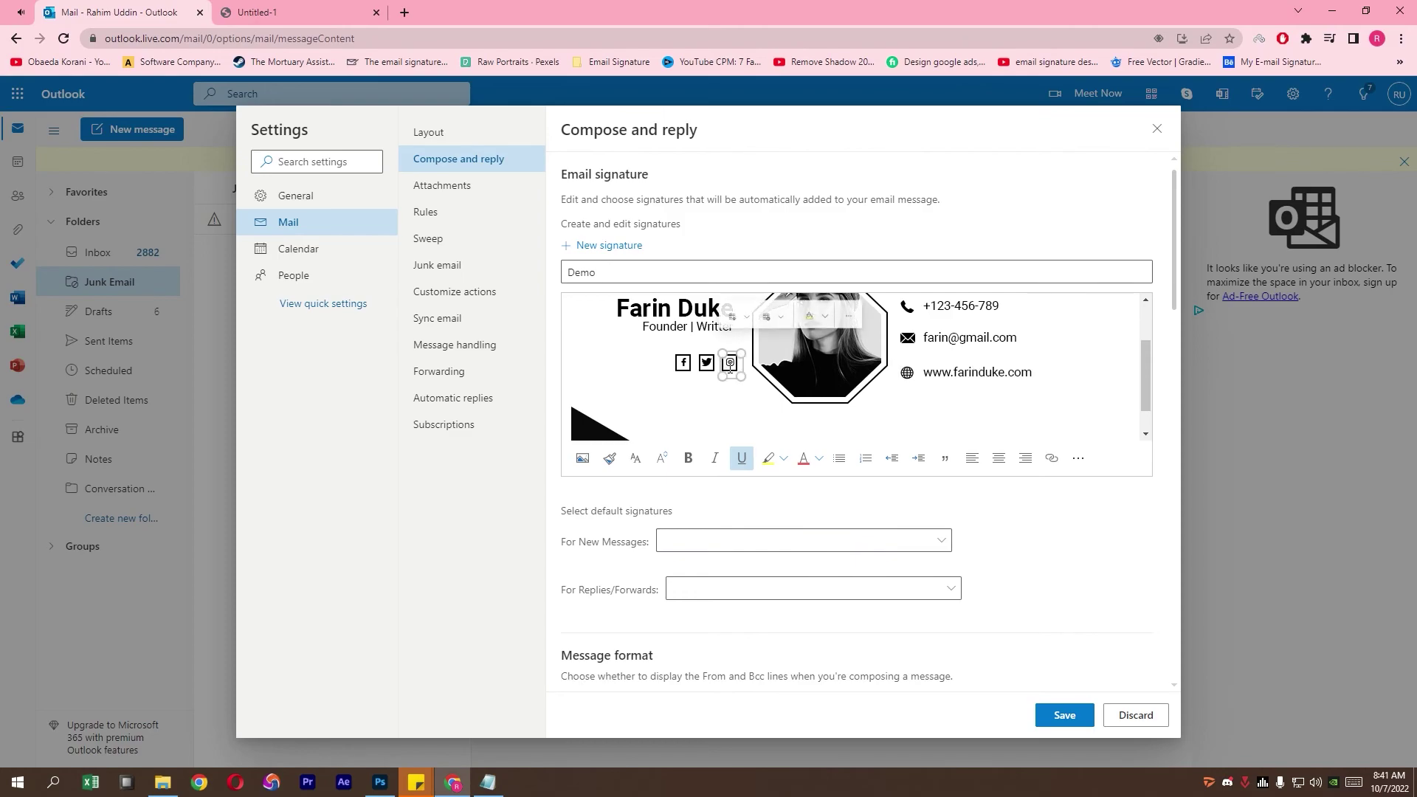
click(688, 364)
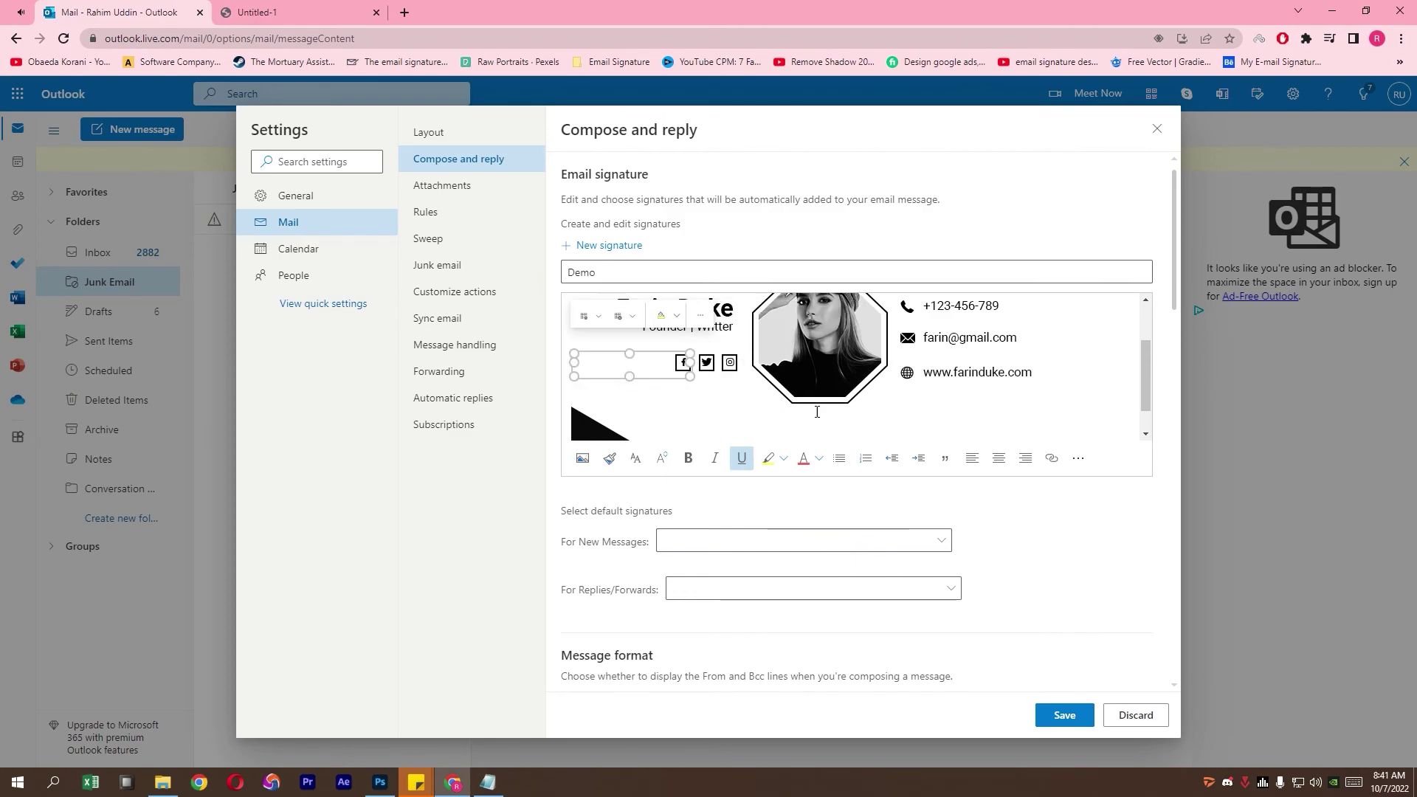
Save Demo and set it as default for new messages and replies/forwards.
click(1065, 716)
click(828, 547)
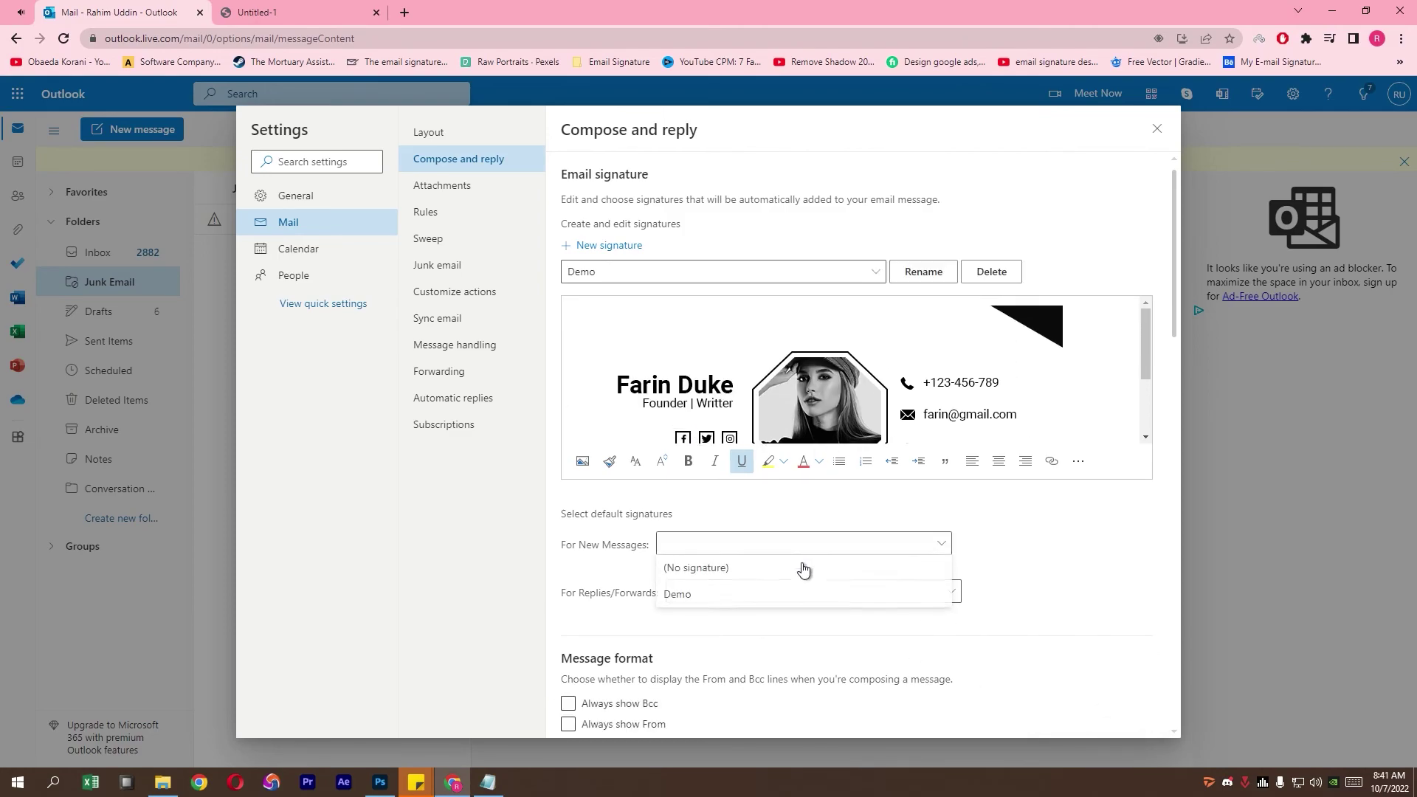
click(778, 591)
click(792, 642)
click(1037, 710)
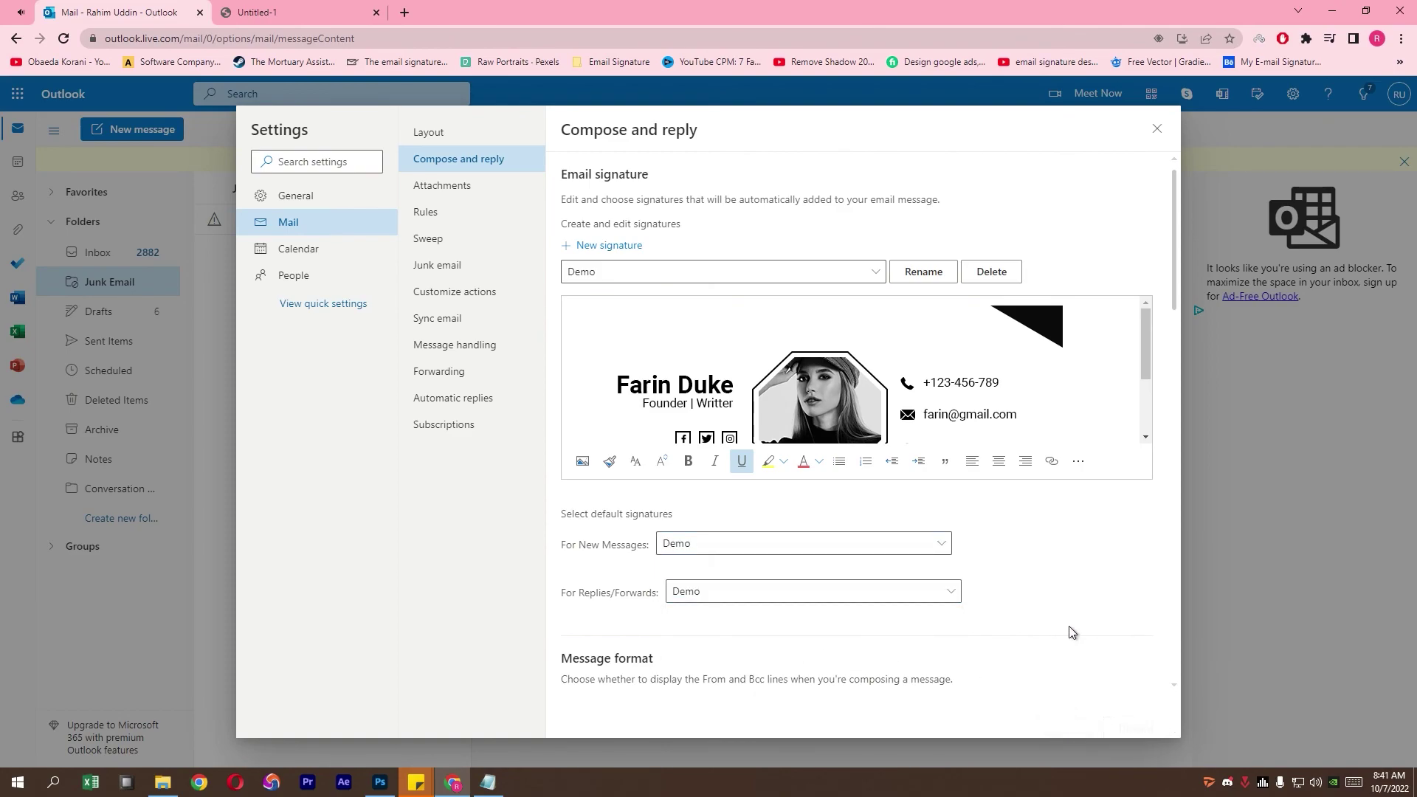
click(1157, 128)
Start a new message to confirm the Demo signature is inserted automatically.
click(153, 132)
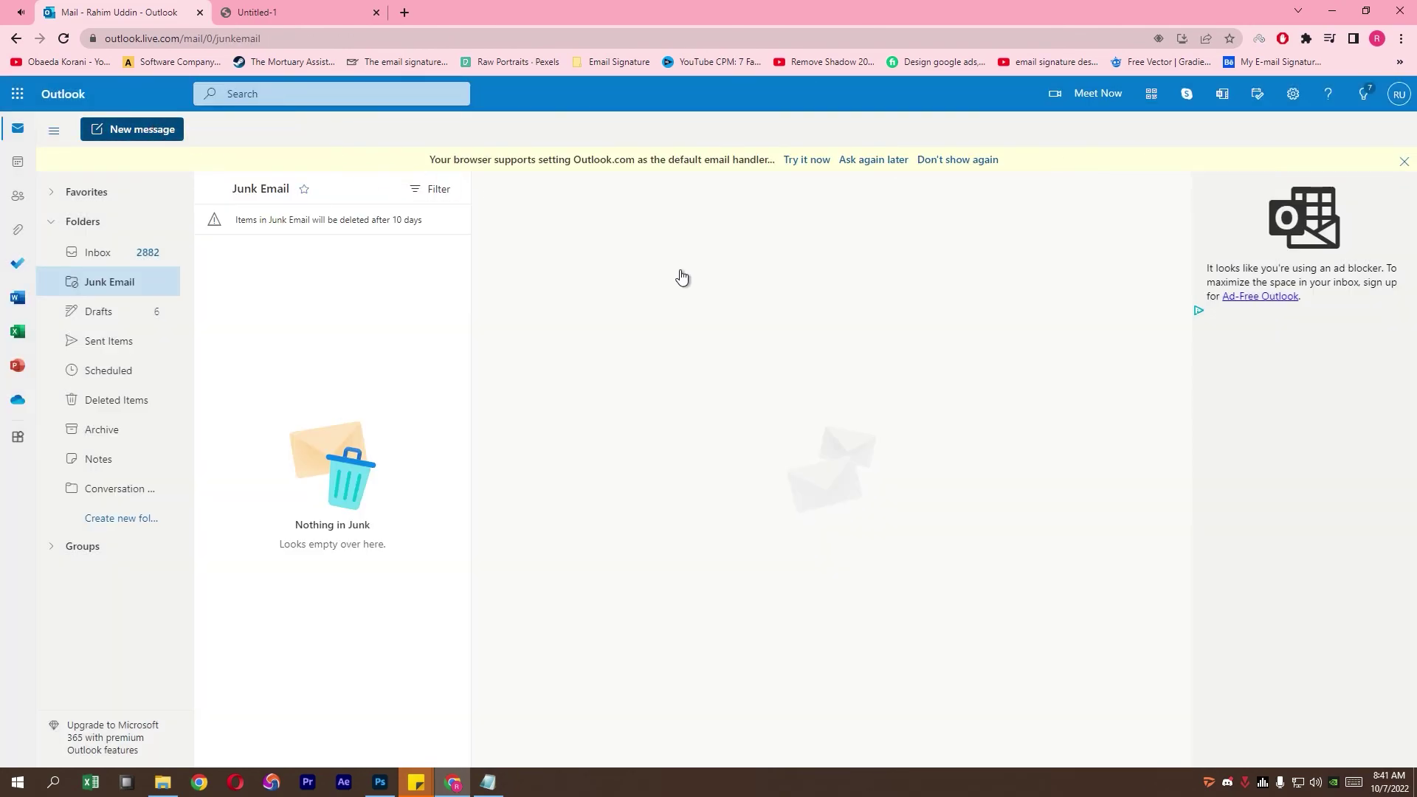